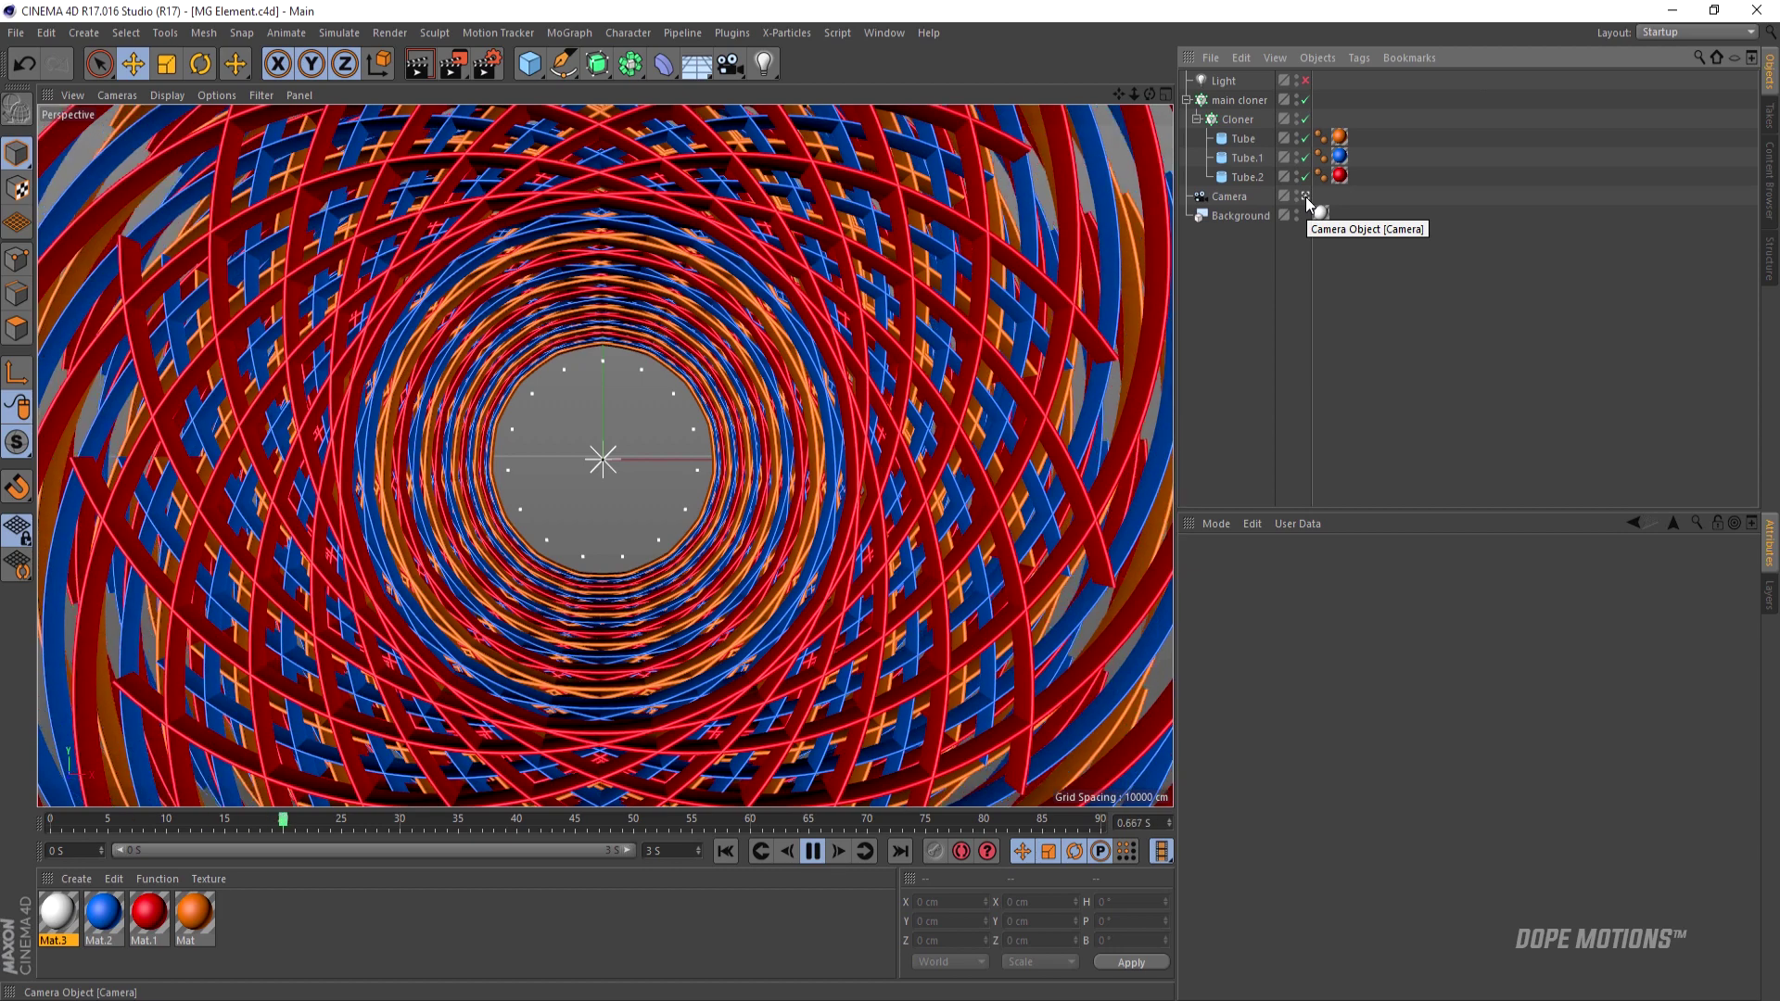
- Leave the scene camera view and stop playback of the finished tunnel scene
{"action": "left_click", "coordinate": [1305, 197]}
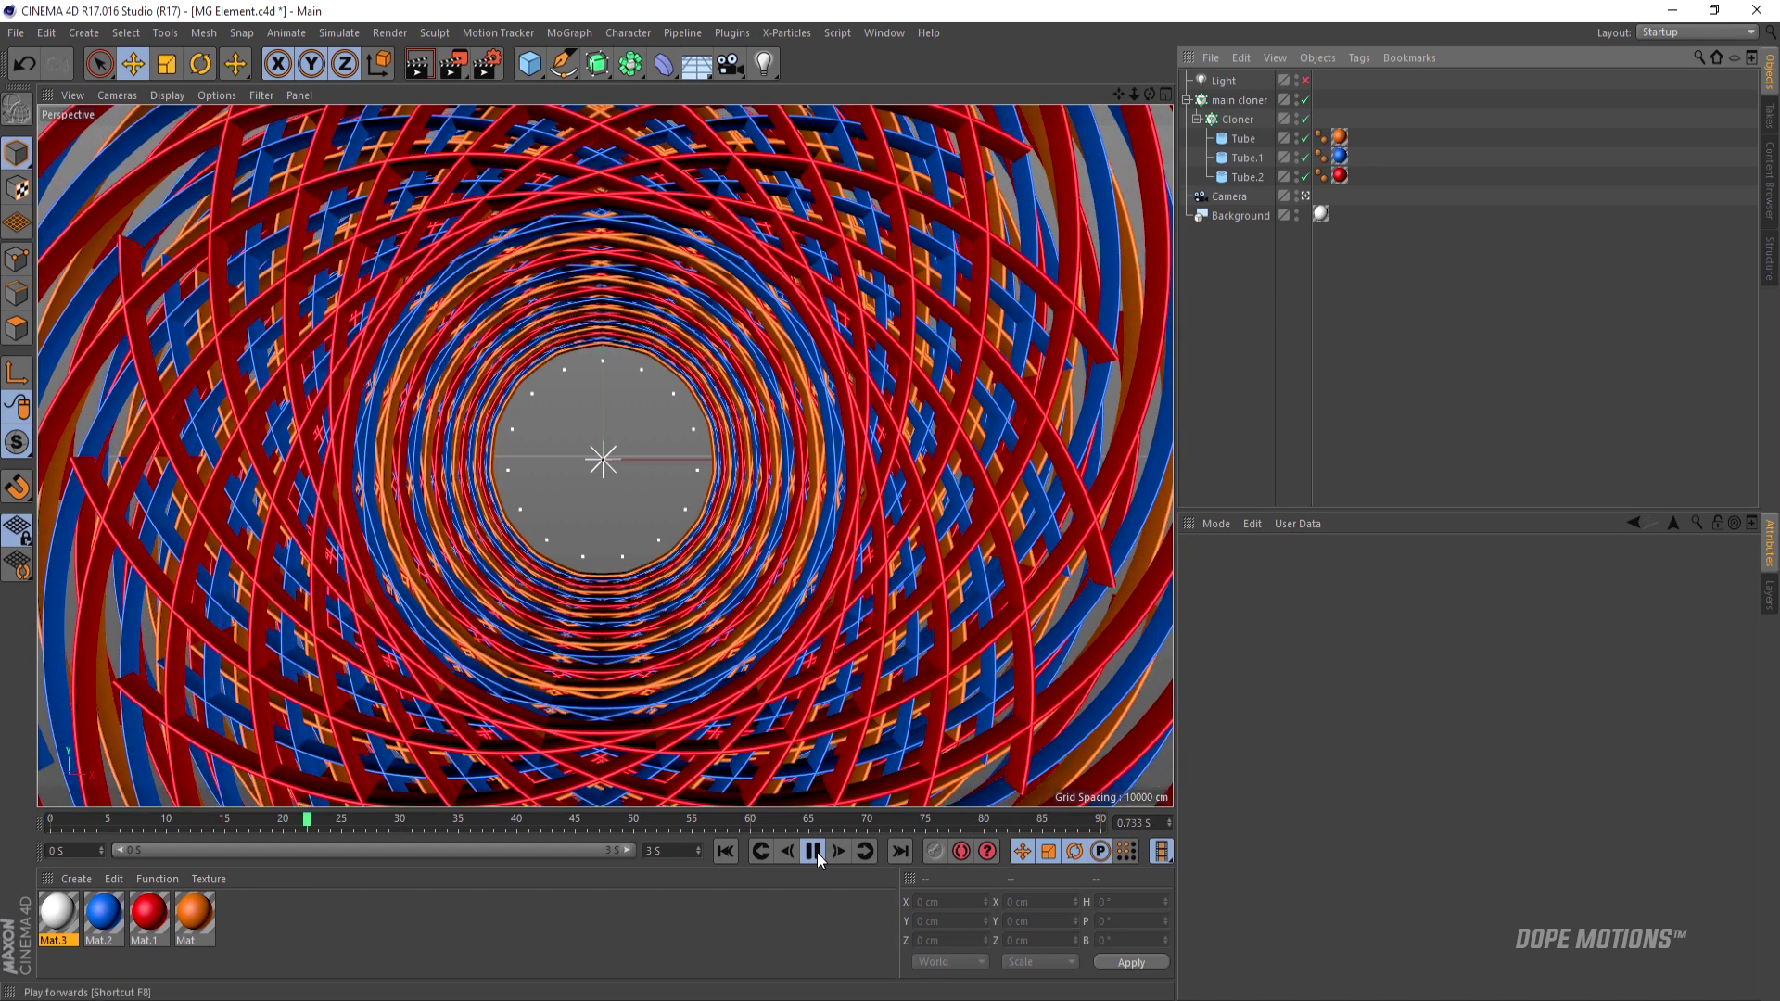
{"action": "left_click", "coordinate": [816, 854]}
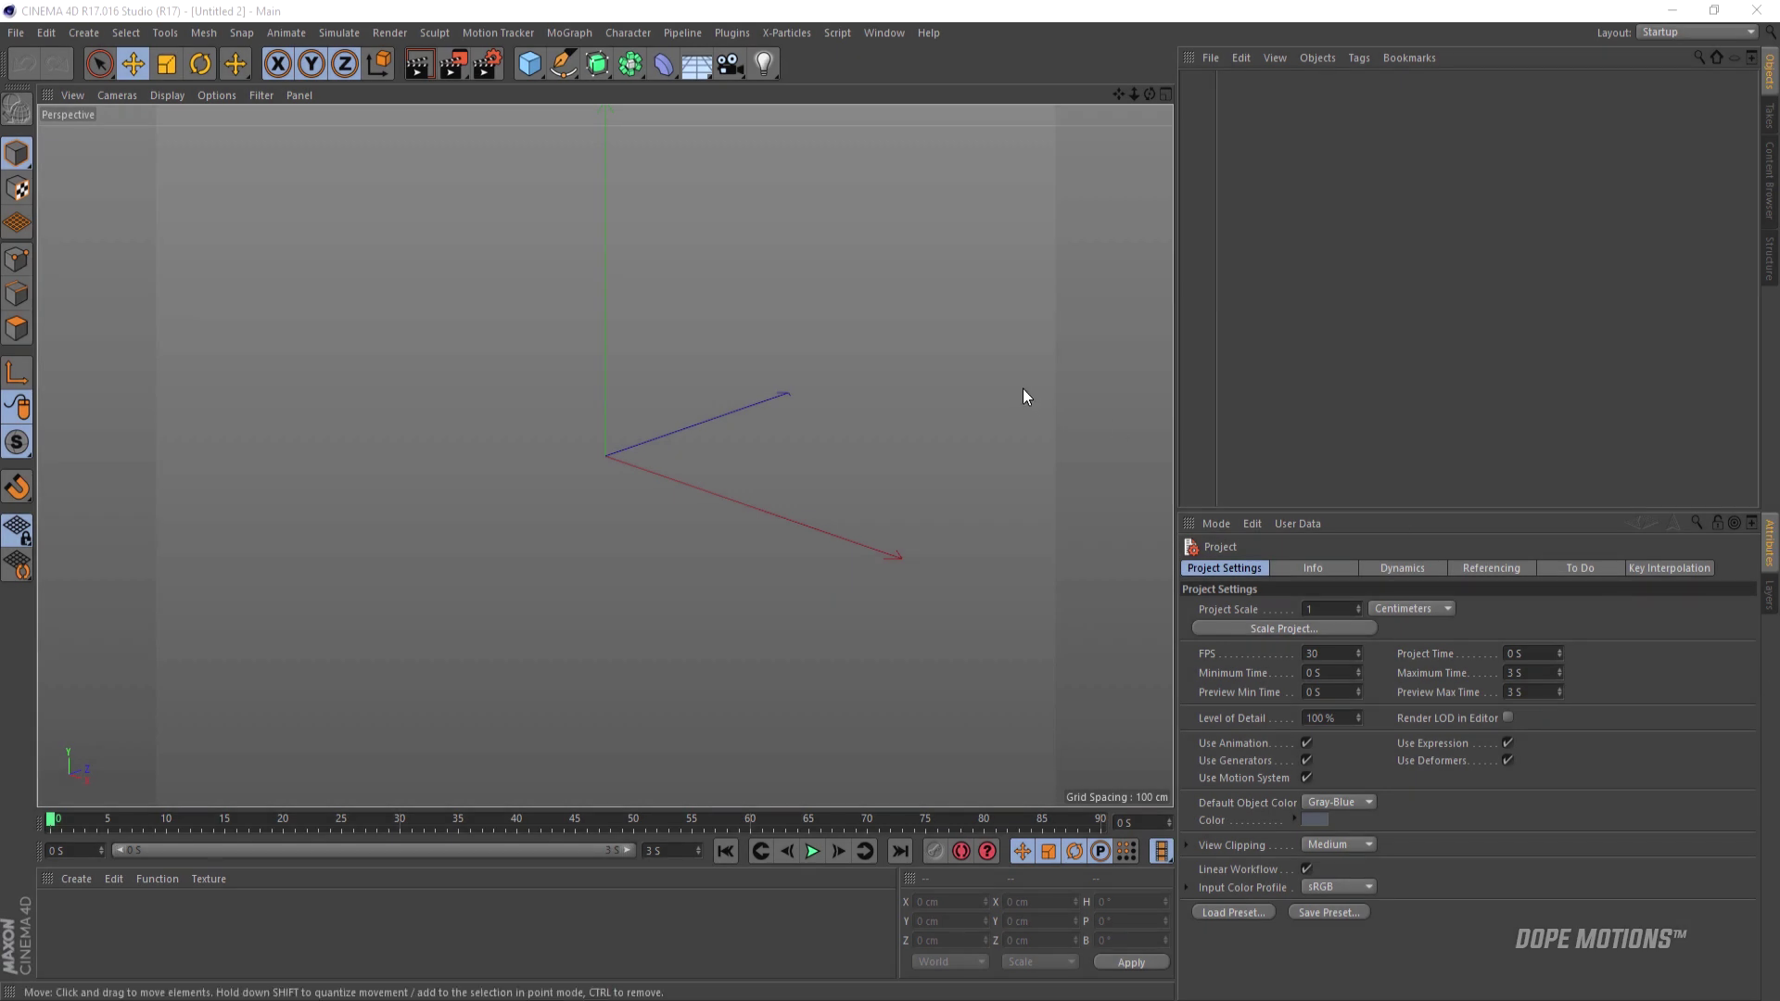
- Set the render output resolution to 1280 x 720 pixels and close Render Settings
{"action": "left_click", "coordinate": [486, 67]}
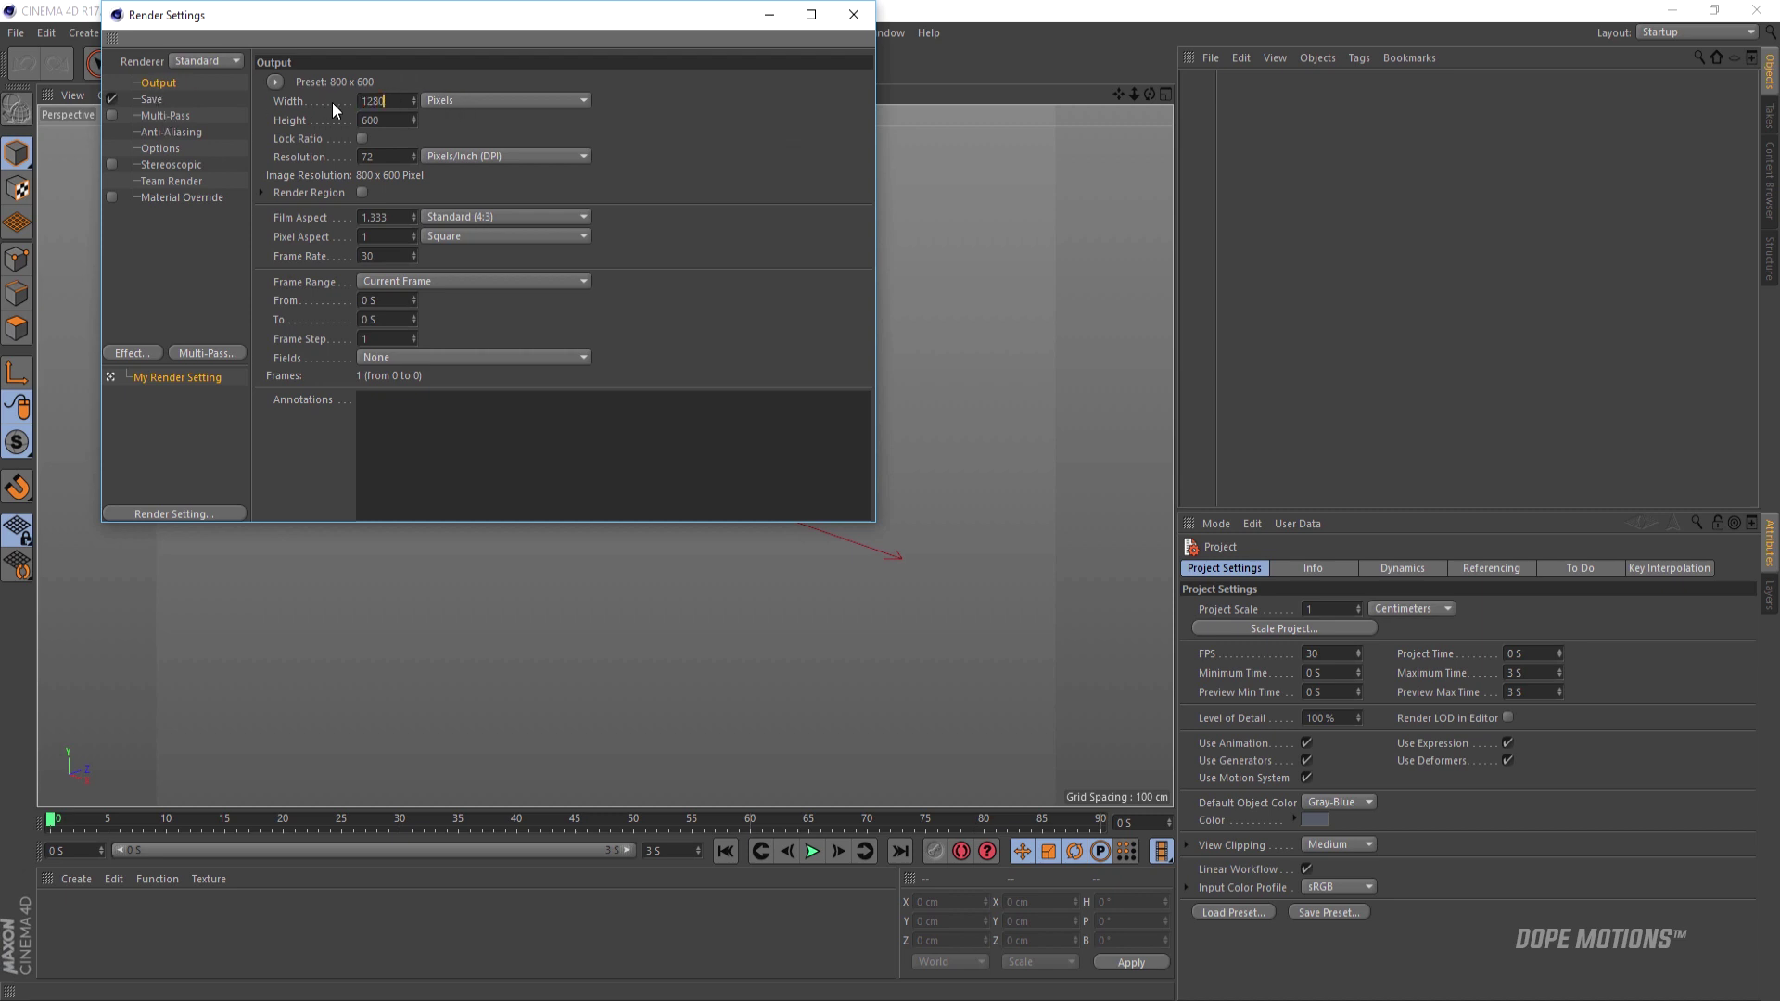
{"action": "key", "text": "Tab"}
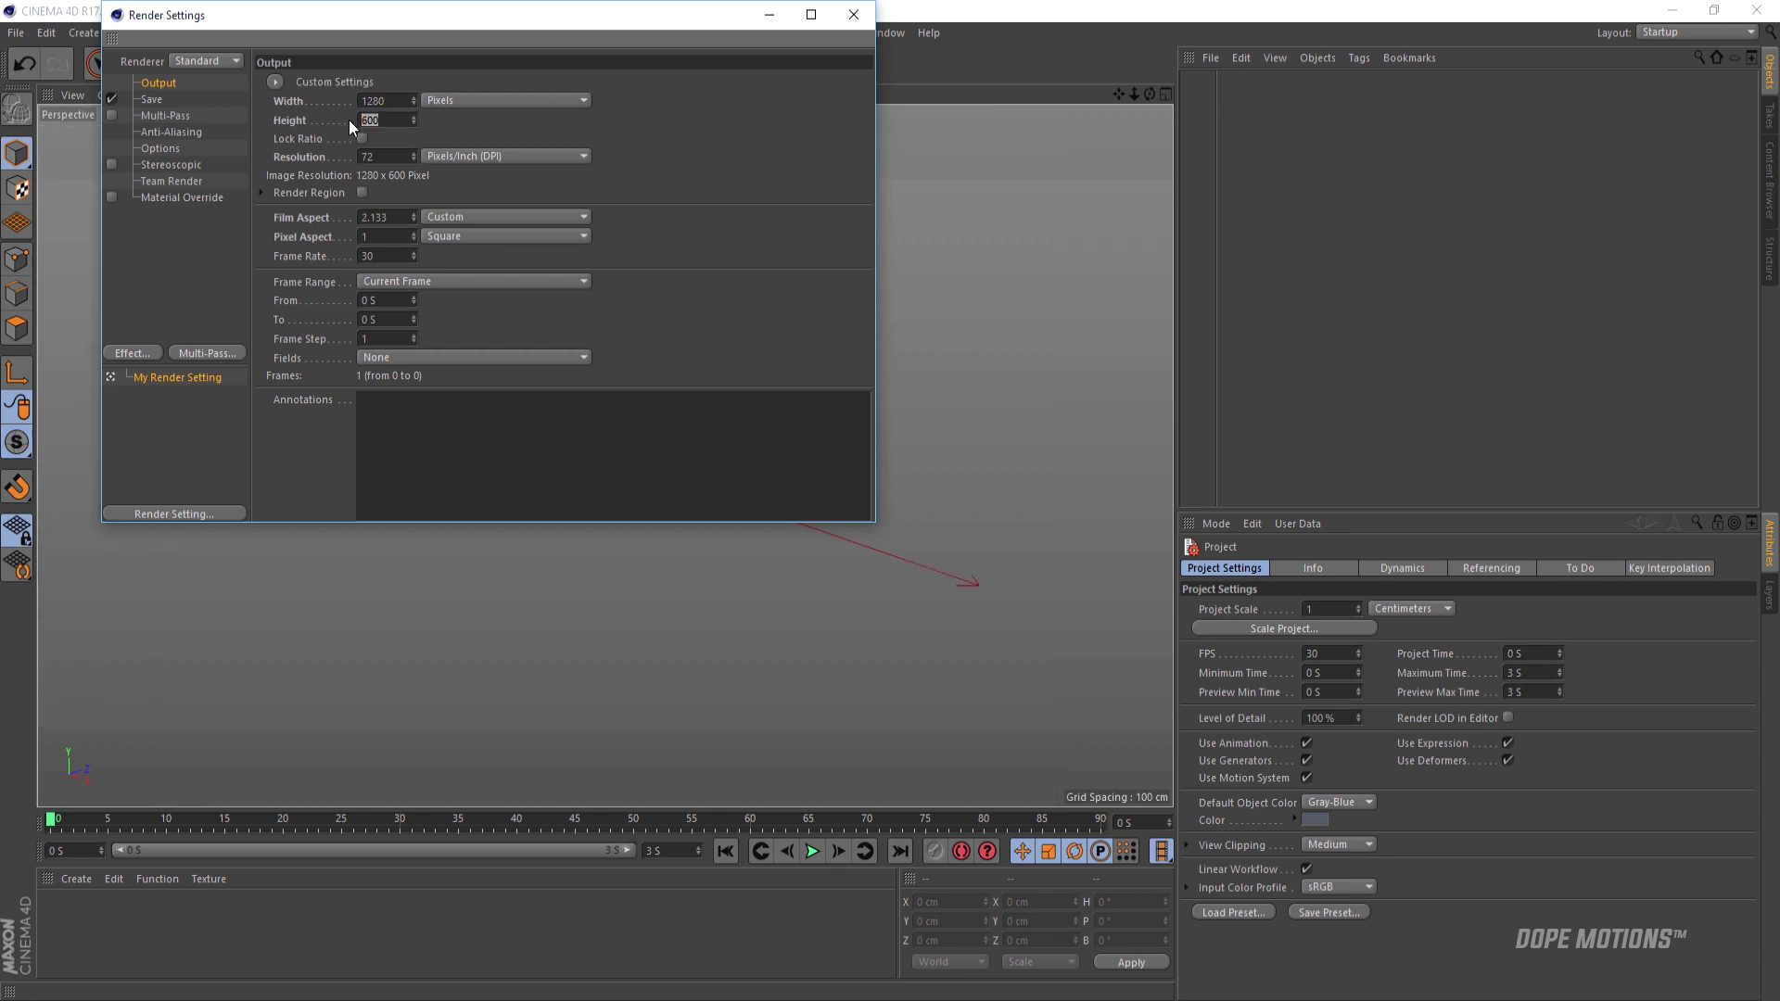
{"action": "type", "text": "720"}
{"action": "key", "text": "Return"}
{"action": "left_click", "coordinate": [855, 17]}
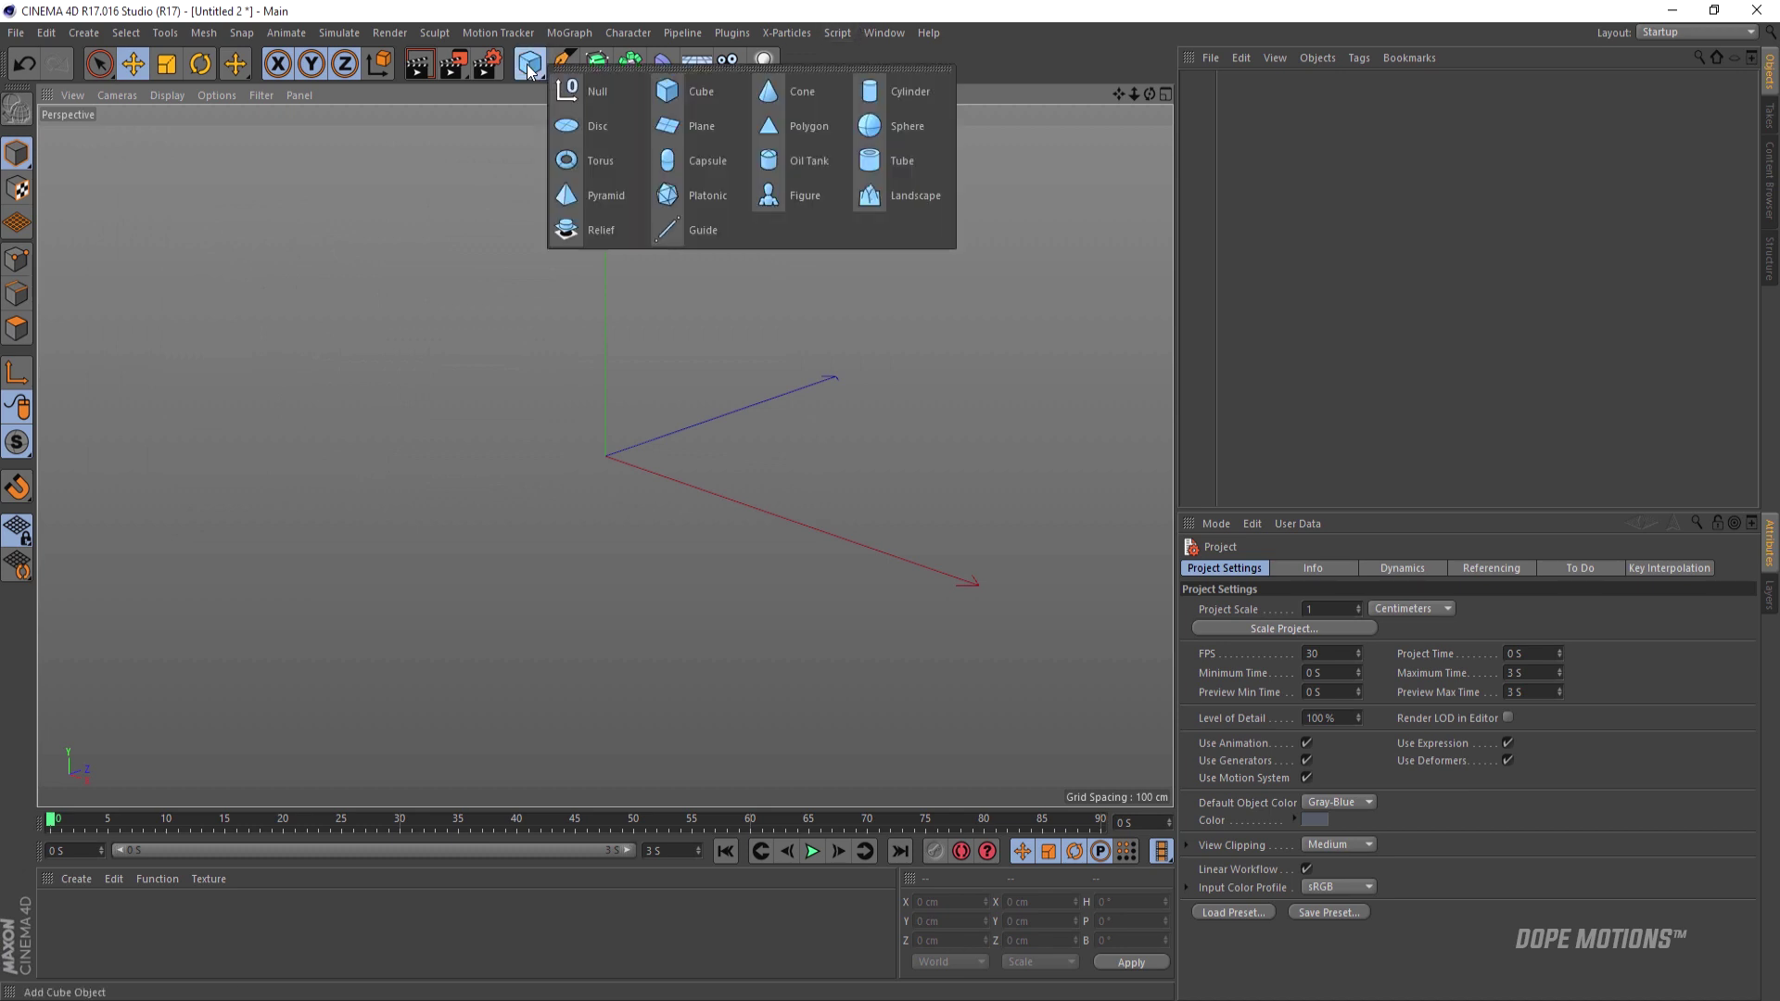
- Add a Tube oriented along +Z with a 195 cm inner radius
{"action": "left_click_drag", "start_coordinate": [529, 63], "coordinate": [898, 165]}
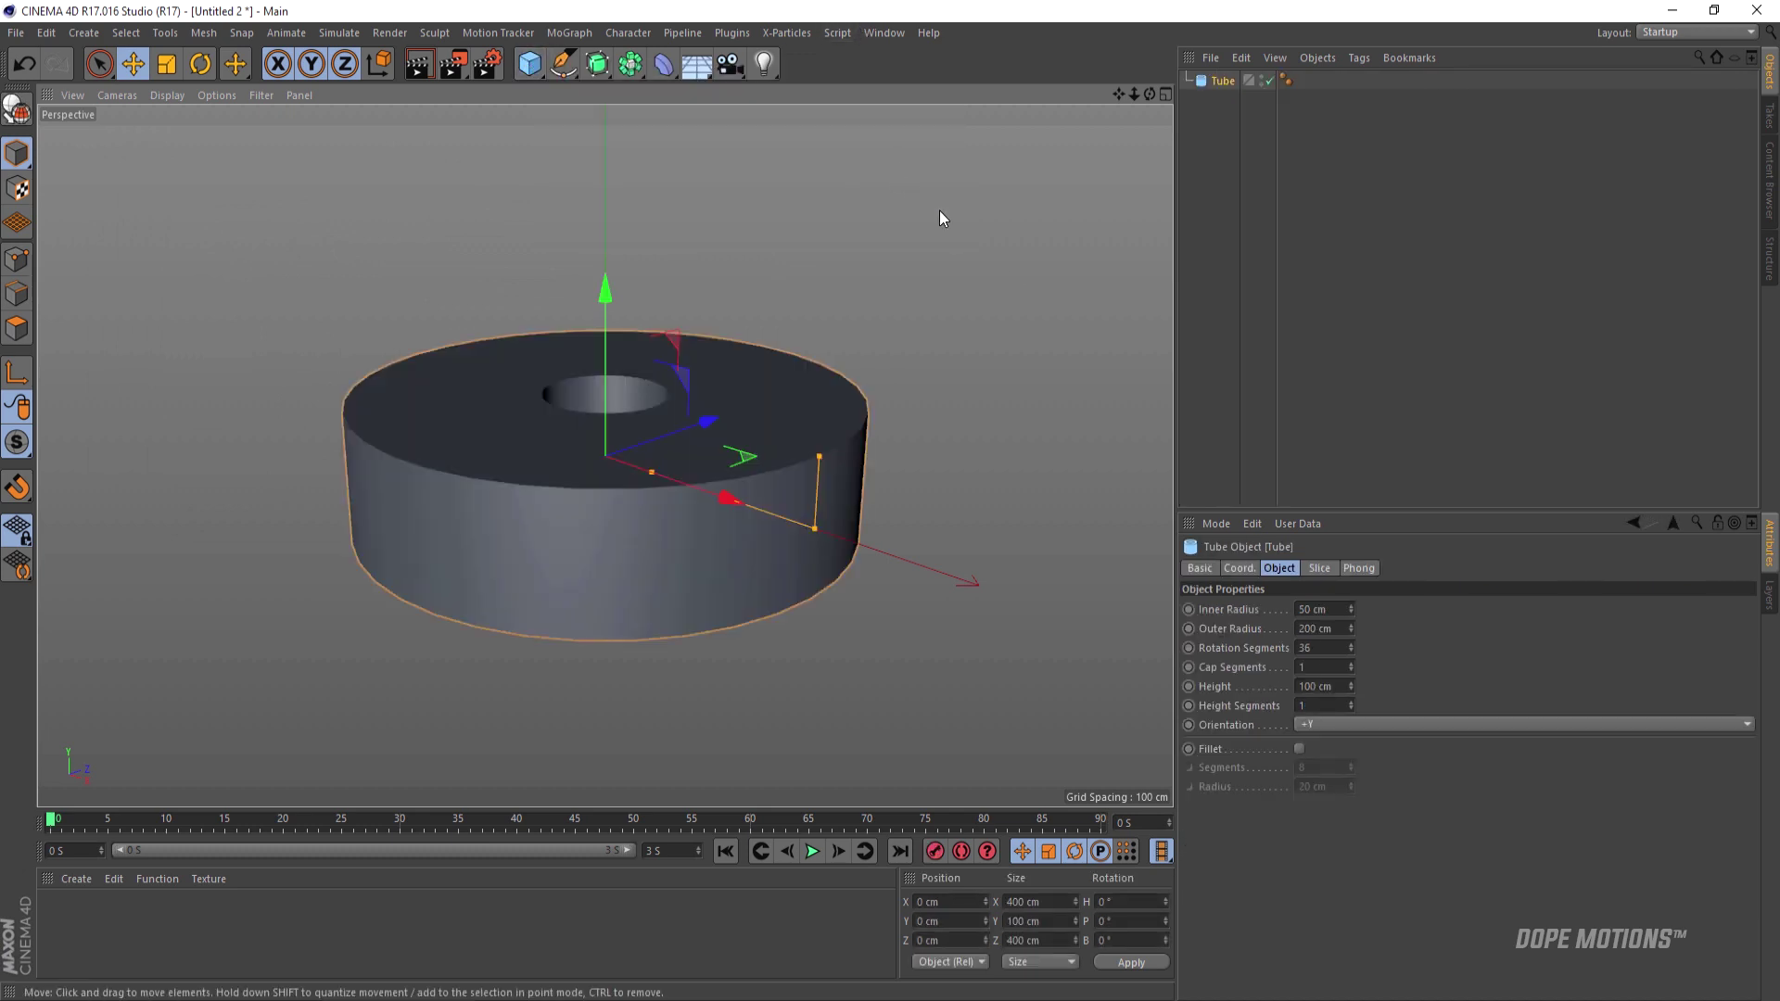
{"action": "left_click", "coordinate": [1306, 727]}
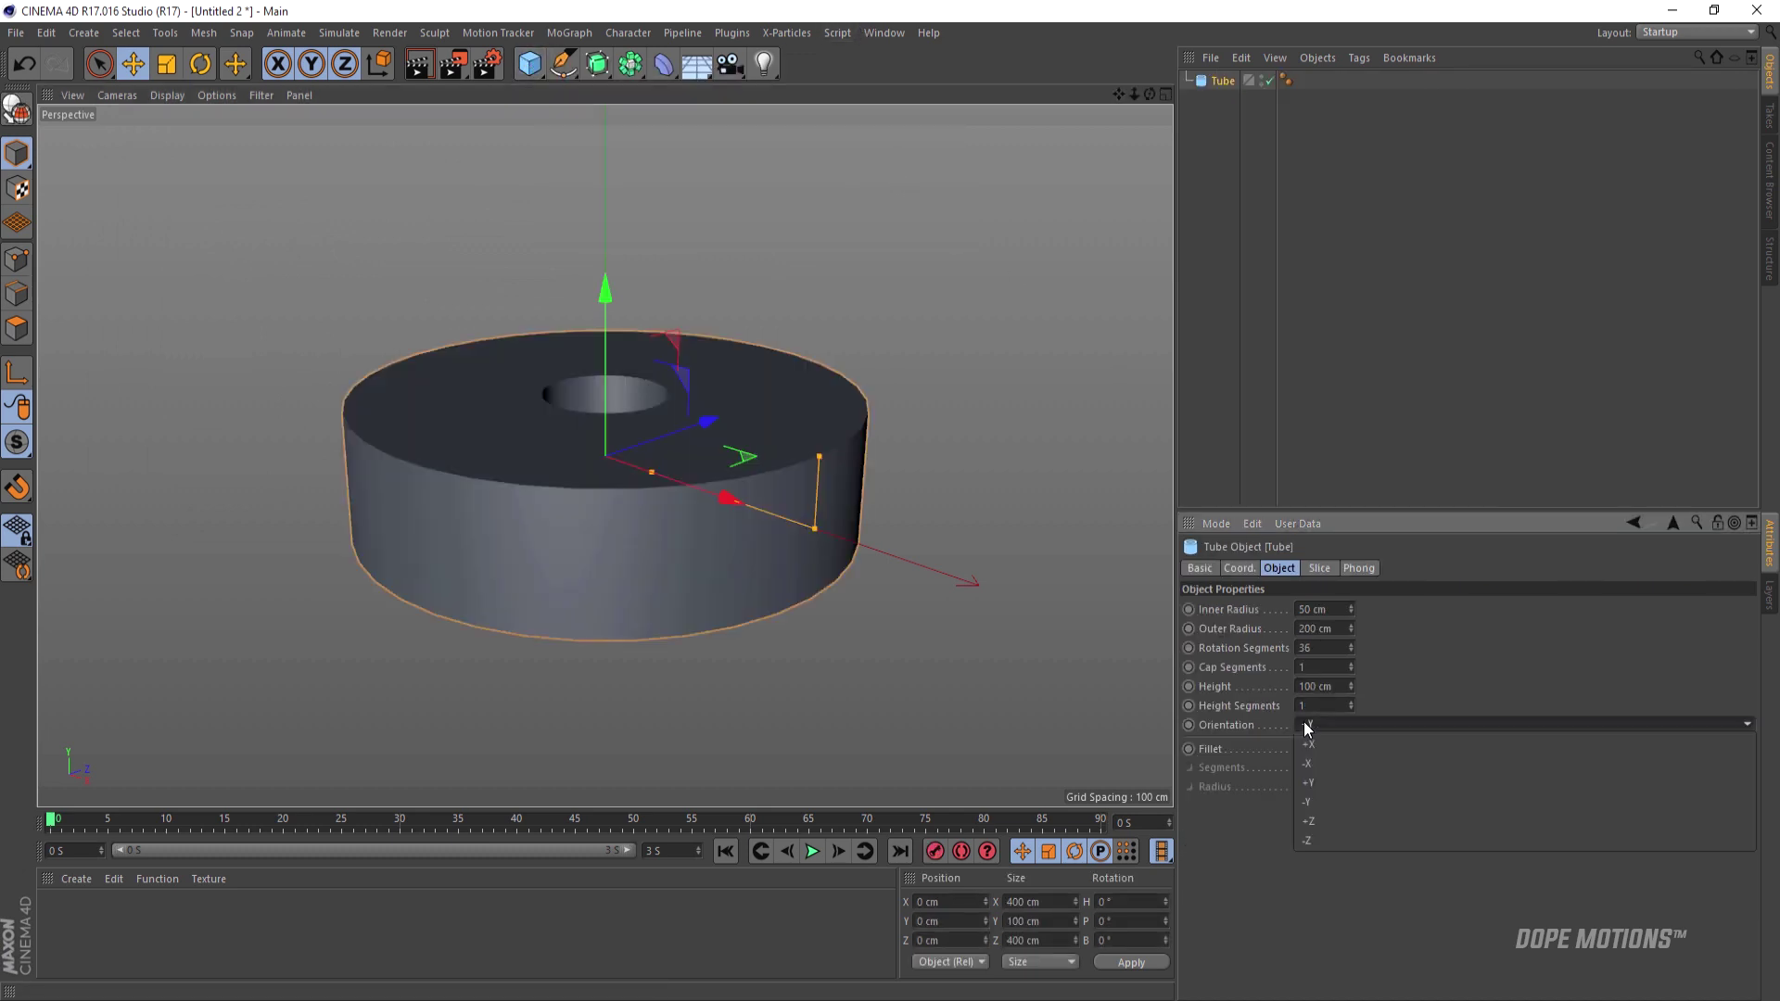
{"action": "left_click", "coordinate": [1323, 823]}
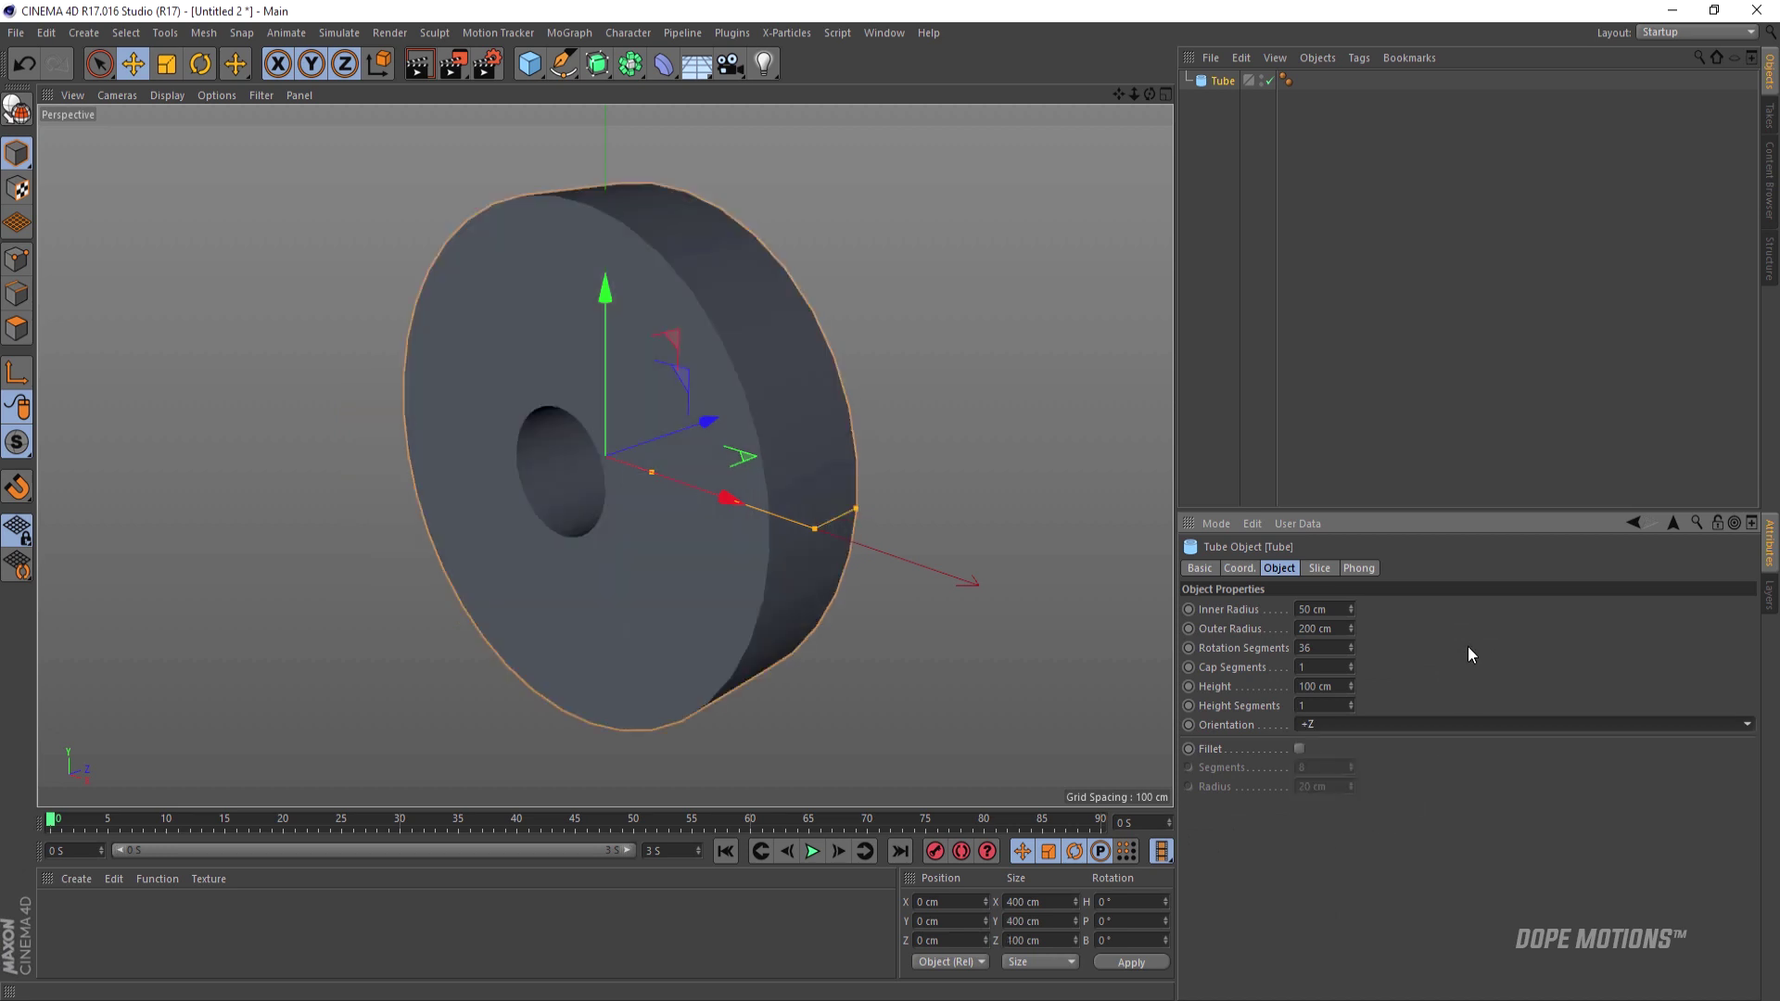
{"action": "mouse_move", "coordinate": [1350, 608]}
{"action": "left_mouse_down"}
{"action": "mouse_move", "coordinate": [1350, 484]}
{"action": "mouse_move", "coordinate": [1353, 617]}
{"action": "left_mouse_up"}
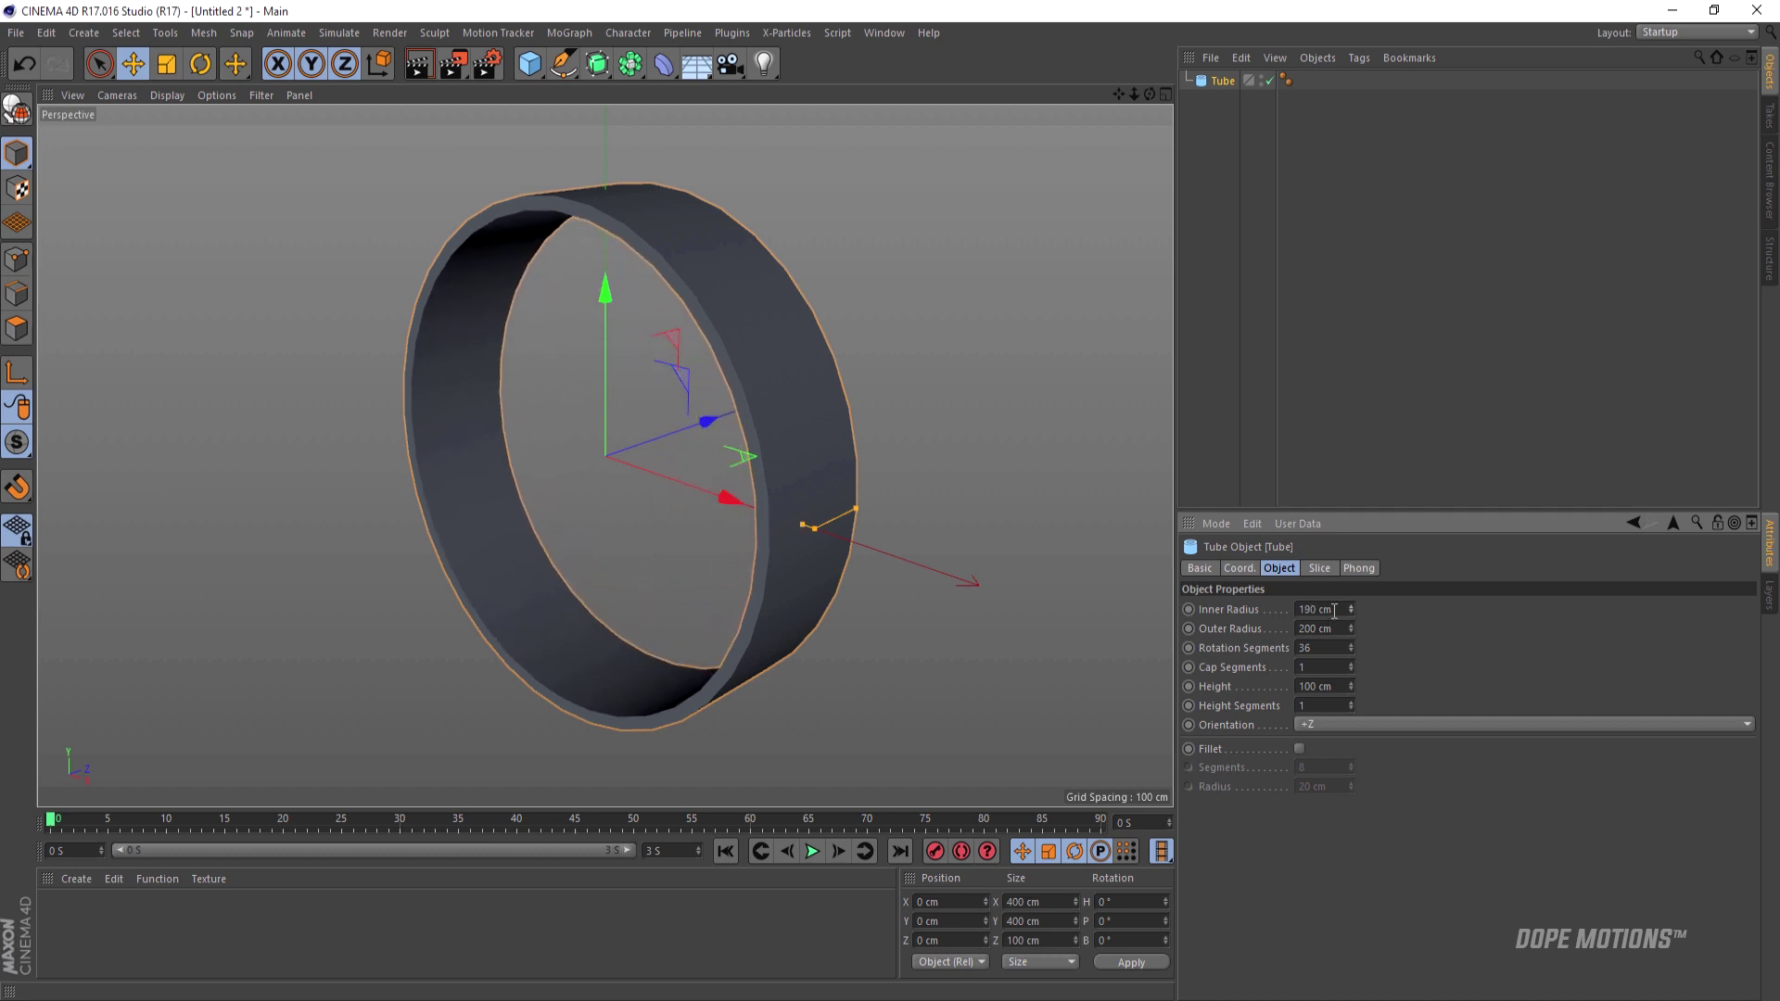
{"action": "double_click", "coordinate": [1335, 612]}
{"action": "type", "text": "195"}
{"action": "key", "text": "Return"}
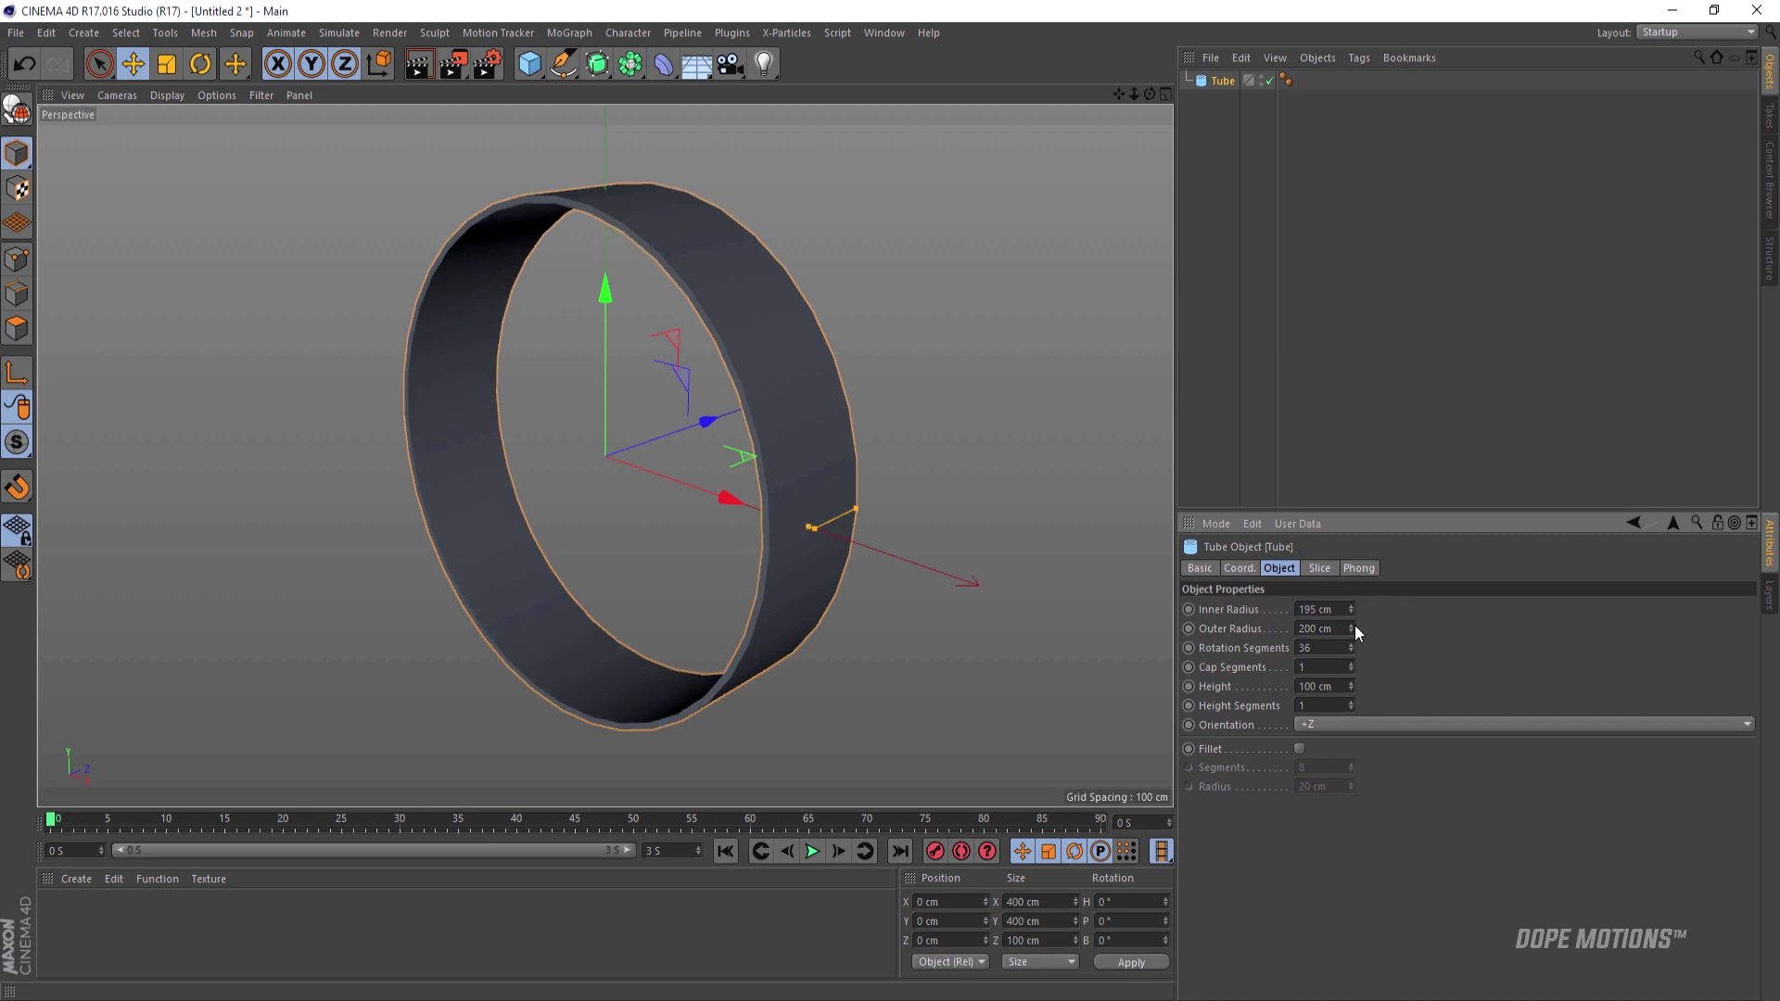
- Give the tube 100 rotation segments, 20 cm height and filleted edges
{"action": "mouse_move", "coordinate": [1354, 625]}
{"action": "left_mouse_down"}
{"action": "mouse_move", "coordinate": [1355, 607]}
{"action": "mouse_move", "coordinate": [1354, 626]}
{"action": "left_mouse_up"}
{"action": "key", "text": "ctrl+z"}
{"action": "key", "text": "ctrl+y"}
{"action": "double_click", "coordinate": [1316, 686]}
{"action": "type", "text": "20"}
{"action": "key", "text": "Return"}
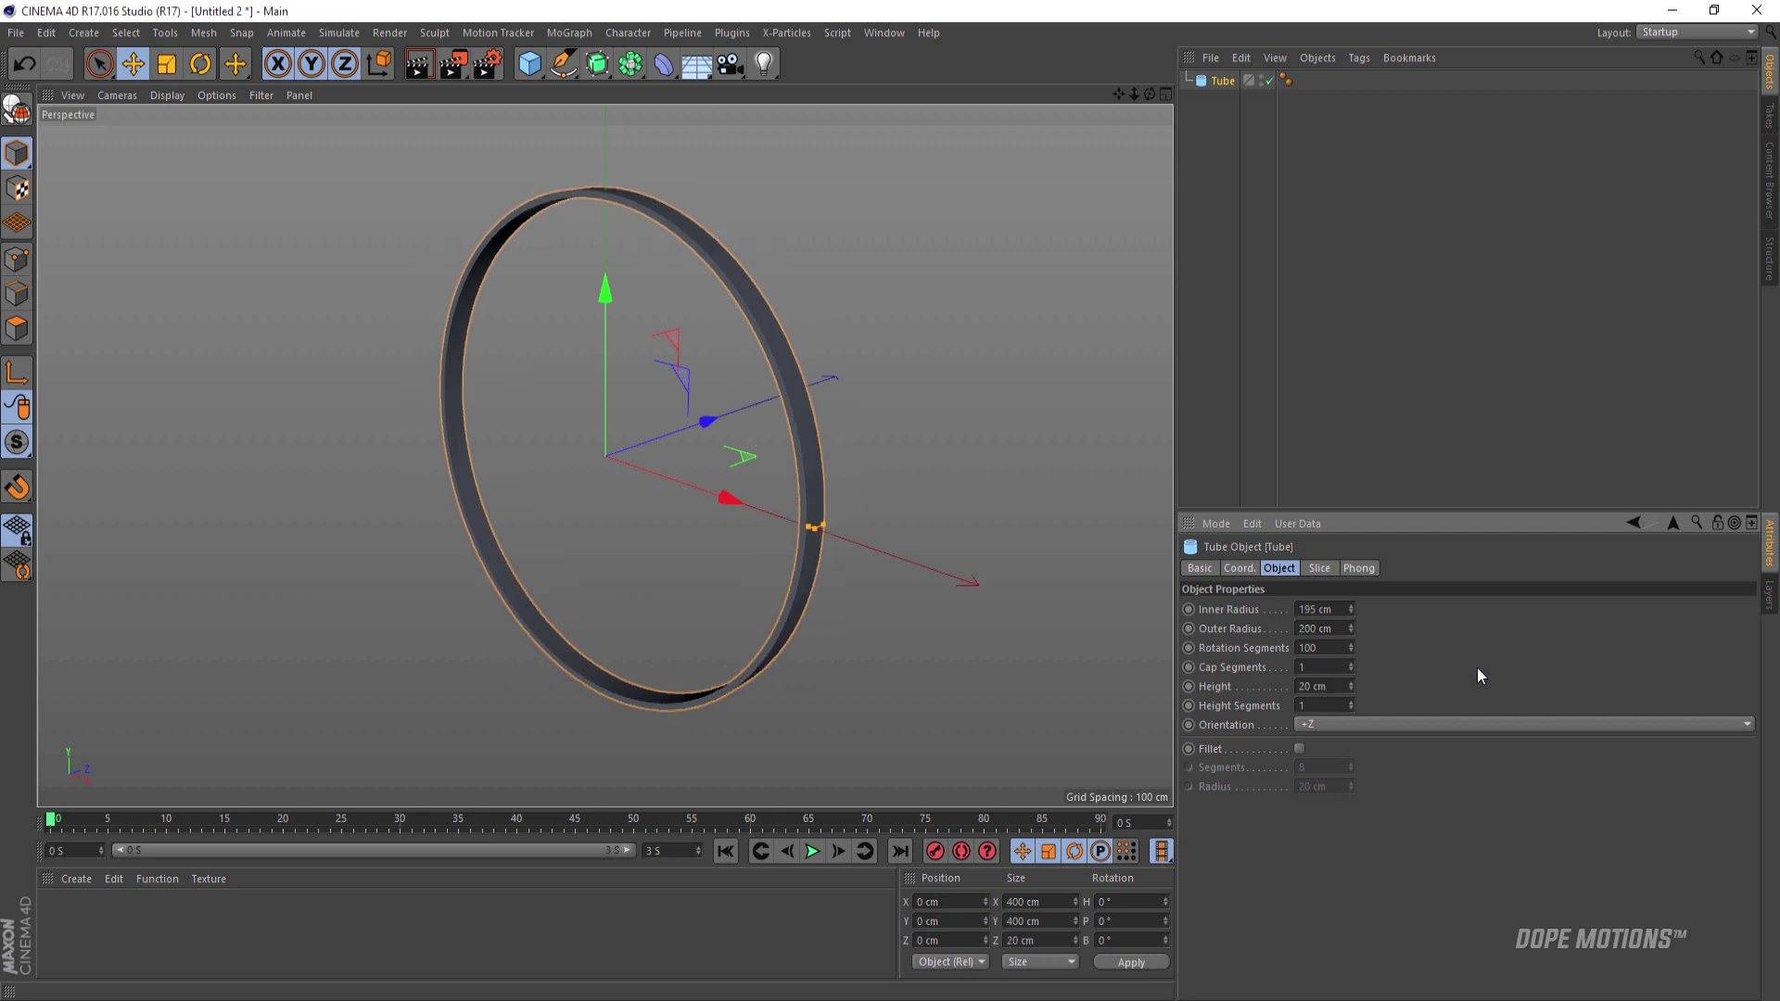
{"action": "left_click", "coordinate": [1299, 749]}
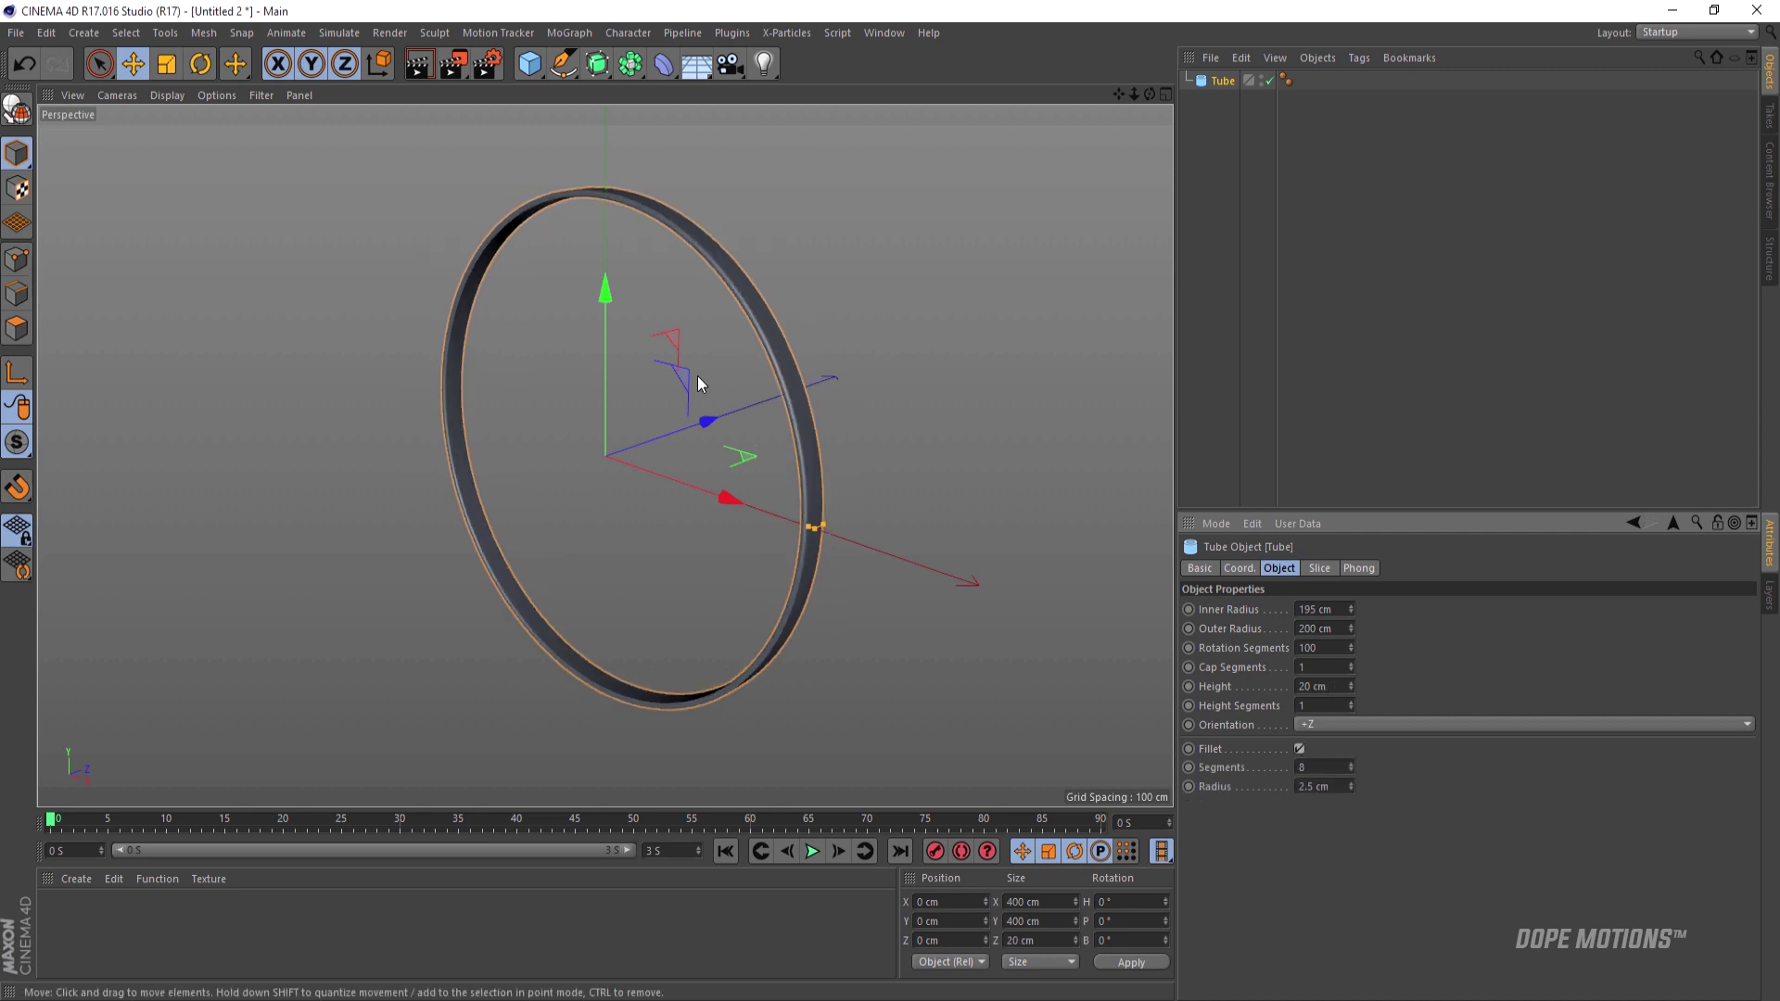
{"action": "mouse_move", "coordinate": [728, 347]}
{"action": "right_mouse_down", "text": "alt"}
{"action": "mouse_move", "coordinate": [731, 171]}
{"action": "mouse_move", "coordinate": [788, 448]}
{"action": "right_mouse_up", "text": "alt"}
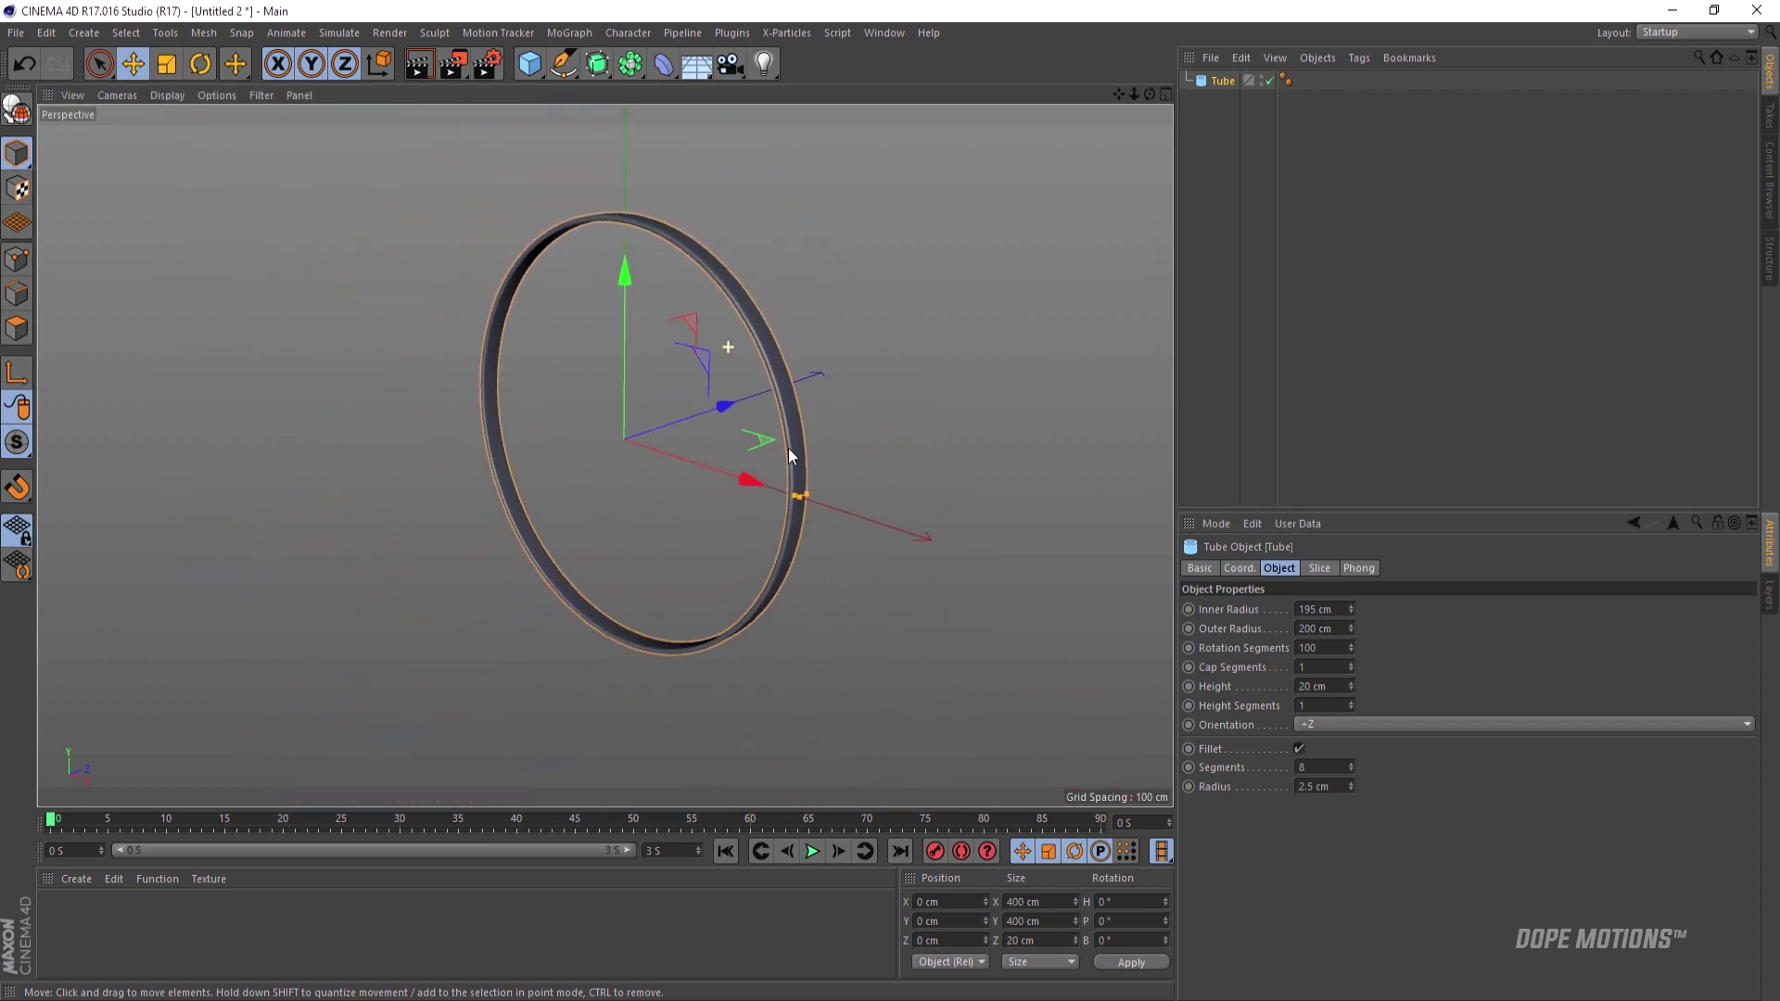
- Enable the tube's Slice and set its From angle to -180° at frame 0
{"action": "left_click", "coordinate": [1317, 569]}
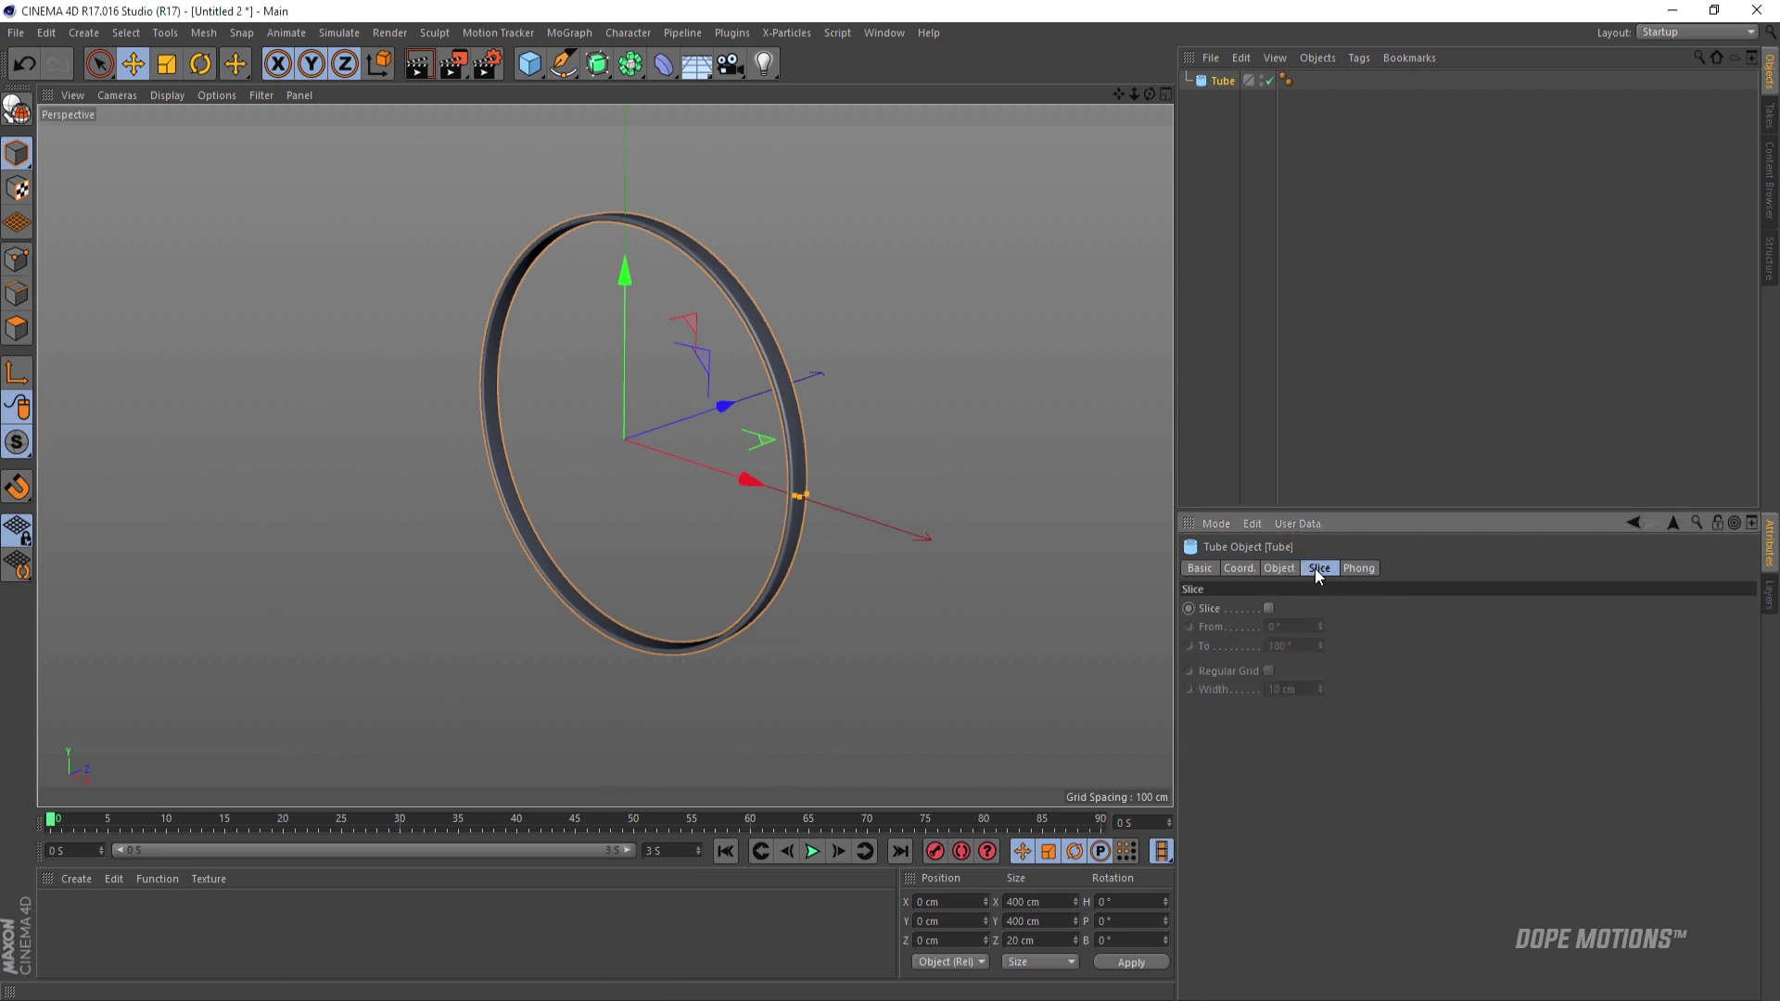
{"action": "left_click", "coordinate": [1268, 608]}
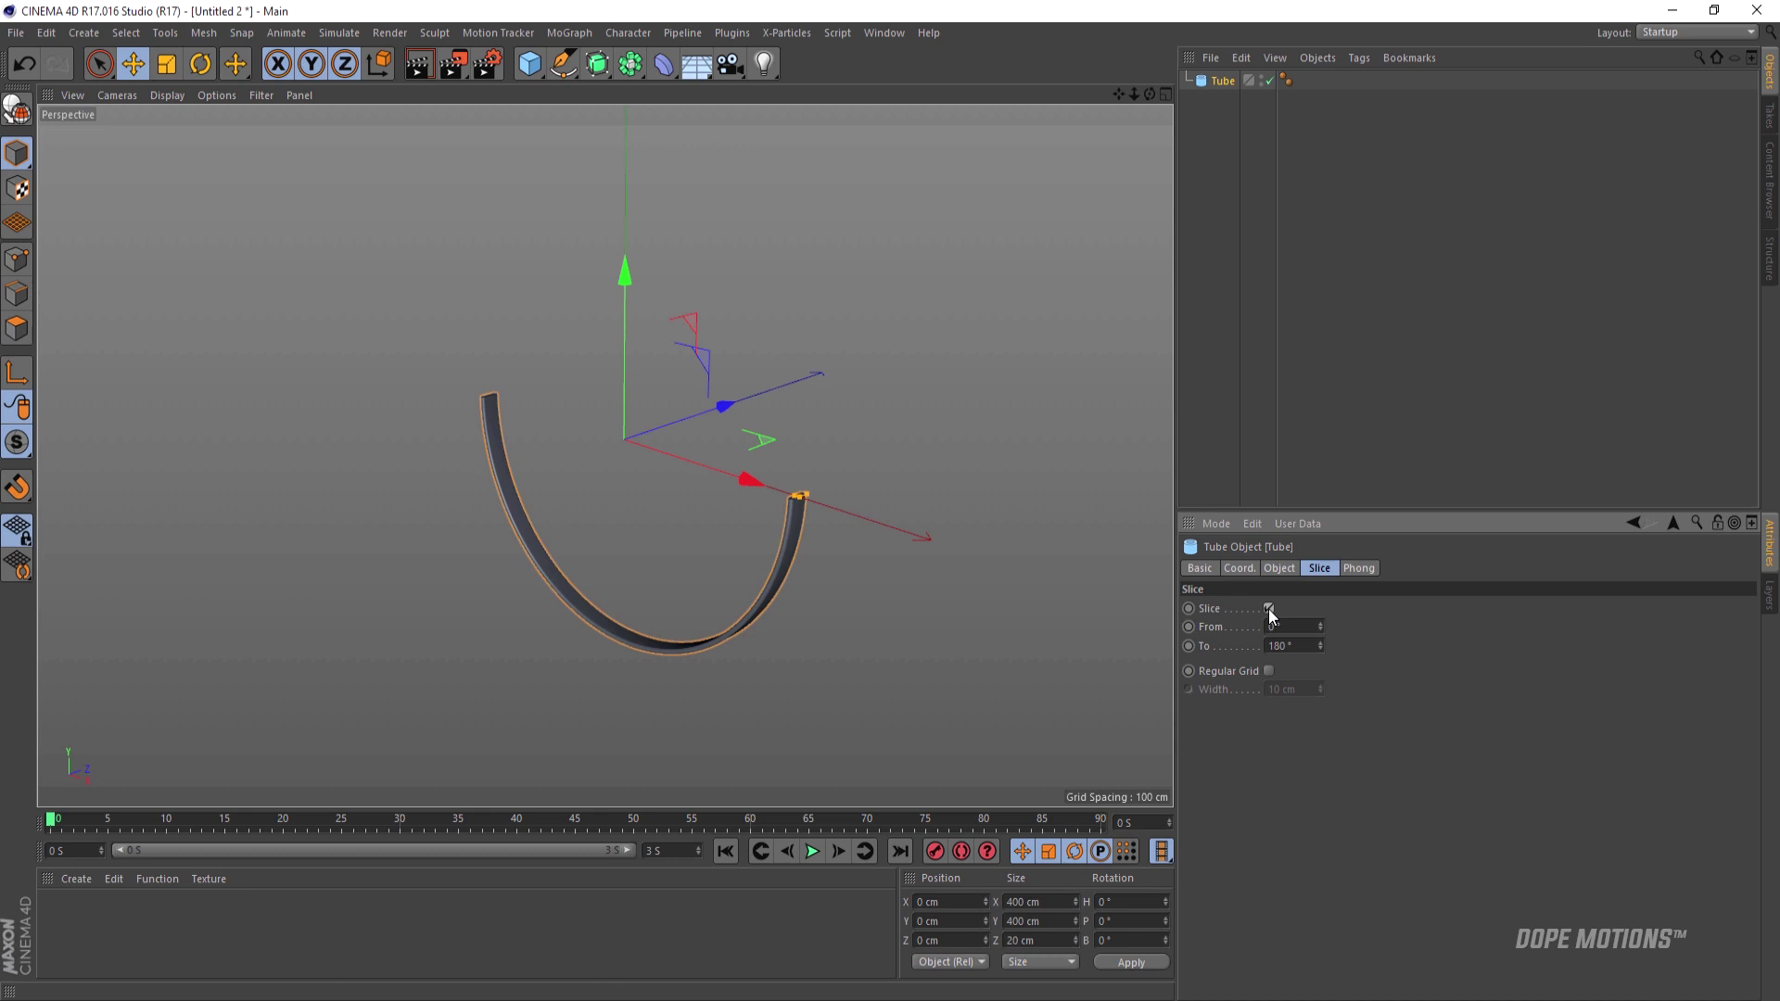
{"action": "left_click_drag", "start_coordinate": [1321, 627], "coordinate": [1320, 627]}
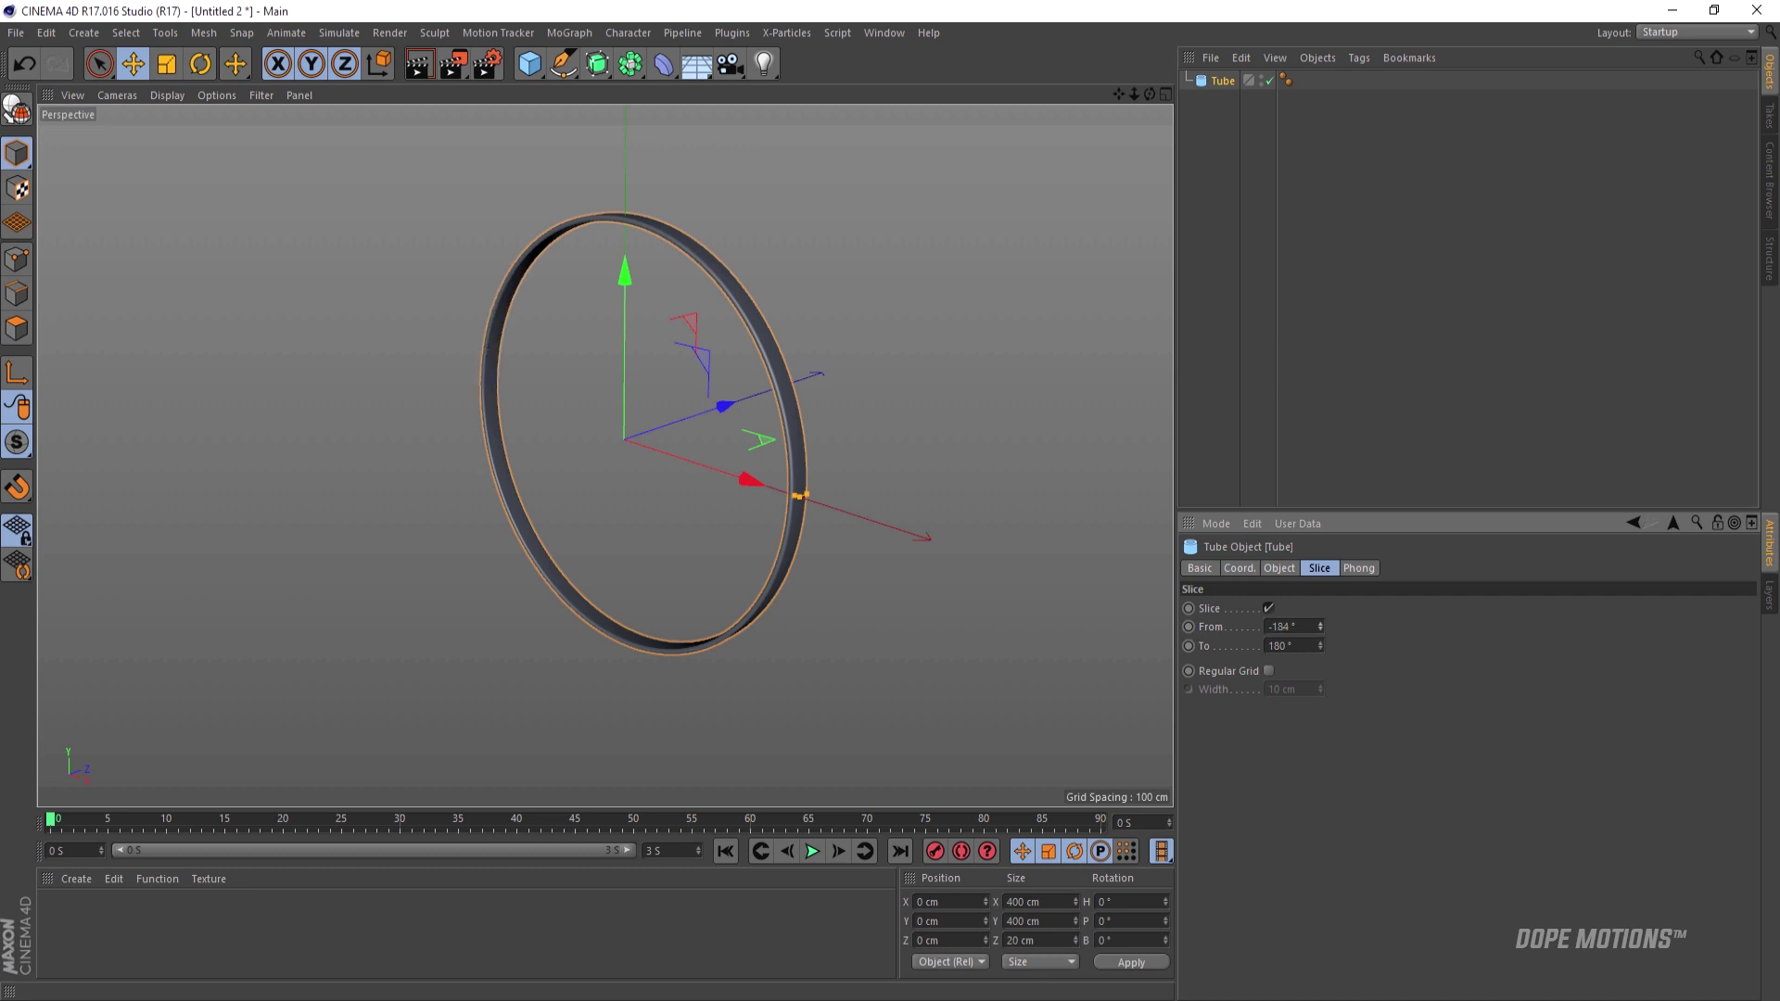
{"action": "left_click", "coordinate": [1306, 627]}
{"action": "type", "text": "-1"}
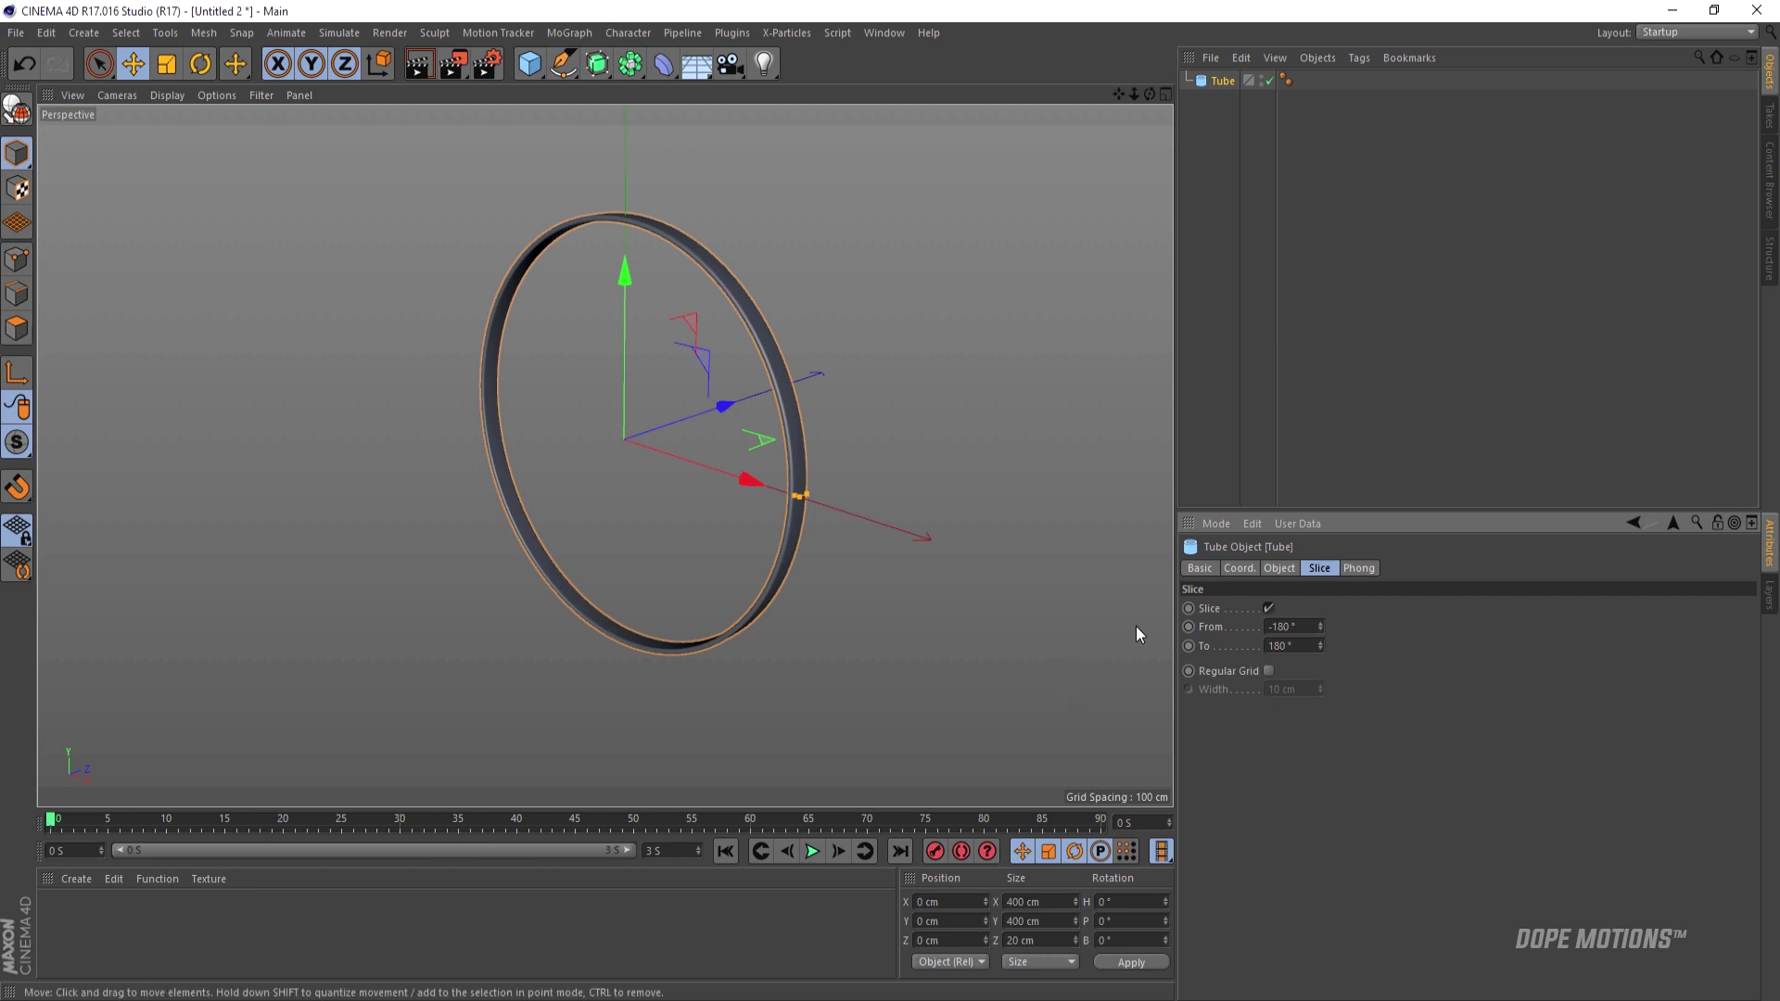
- Keyframe From at 180° on frame 60, then play back the slice animation
{"action": "left_click", "coordinate": [753, 820]}
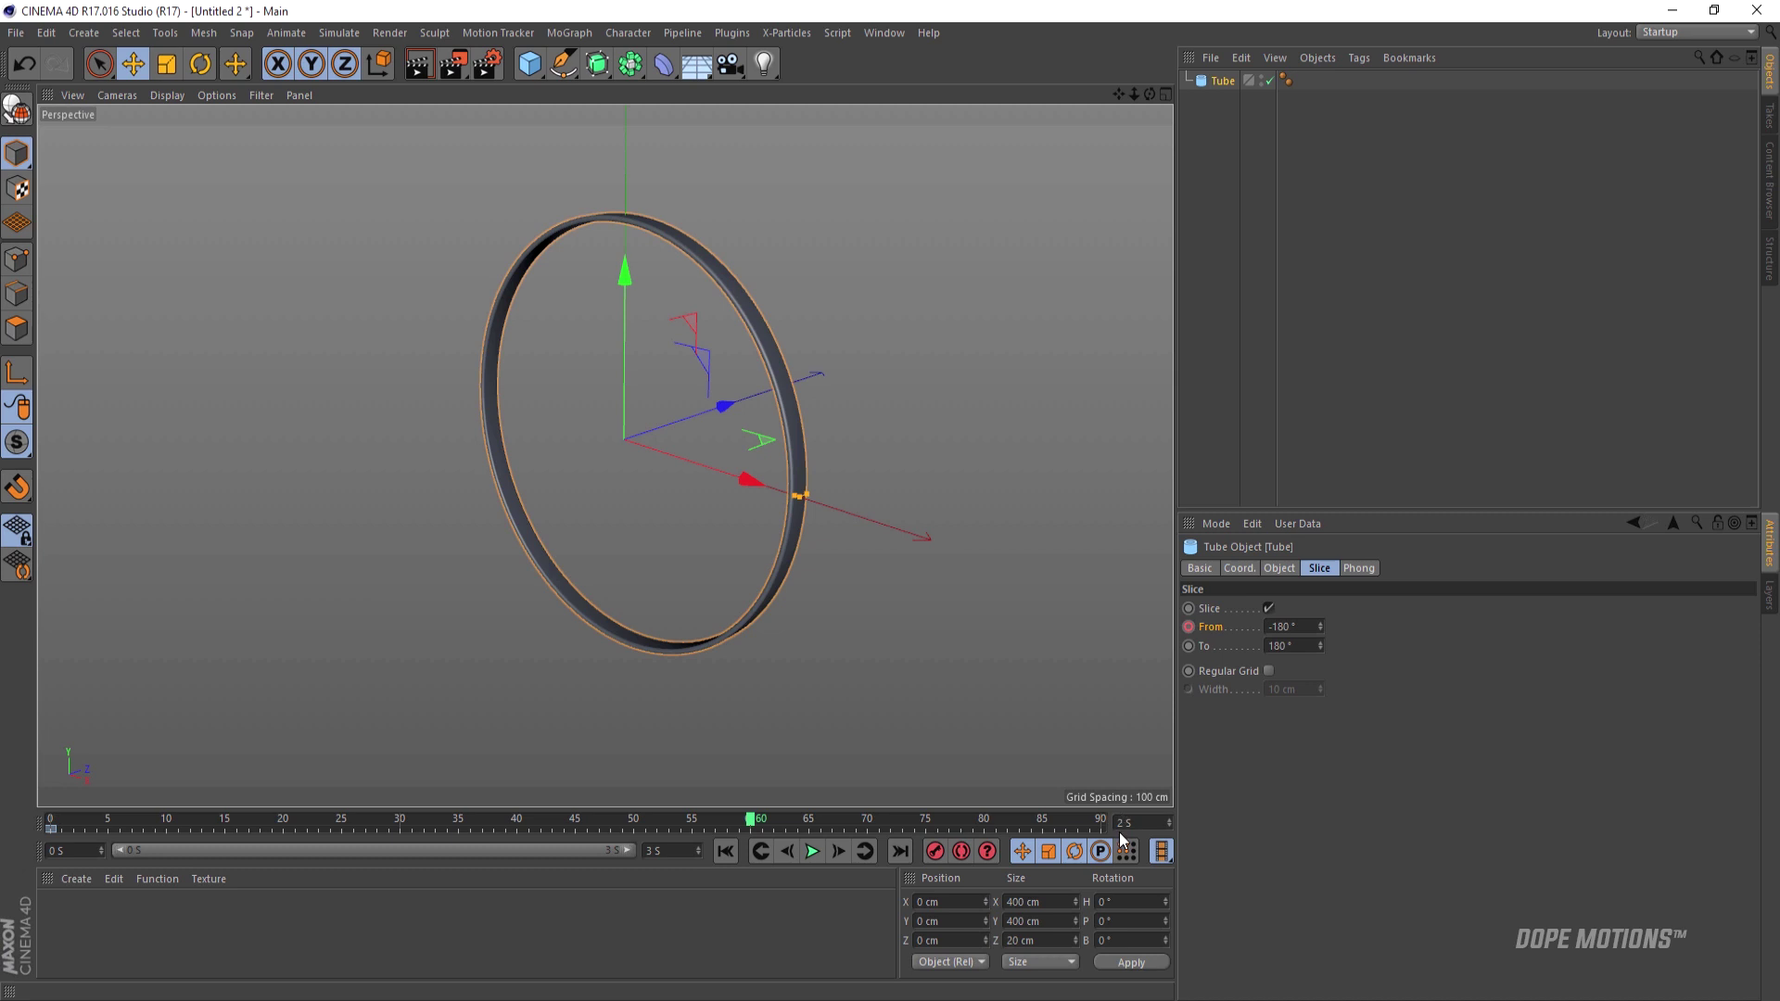
{"action": "left_click", "coordinate": [1308, 627]}
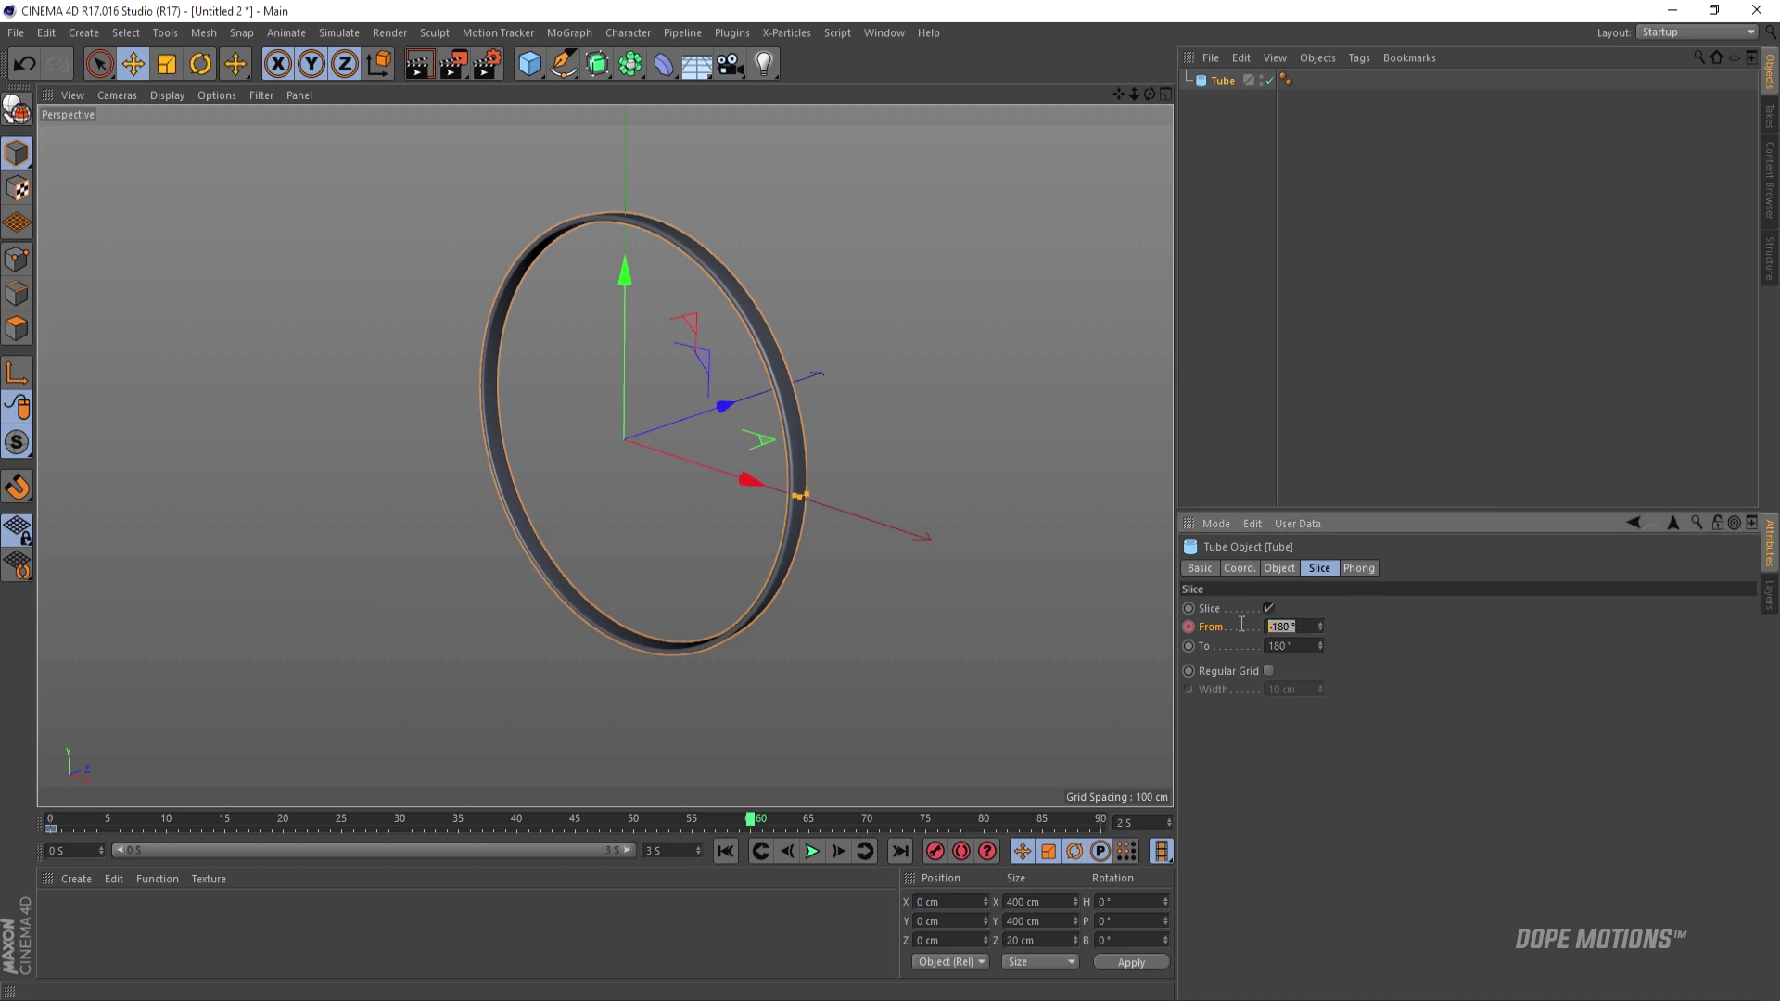
{"action": "type", "text": "180"}
{"action": "key", "text": "Return"}
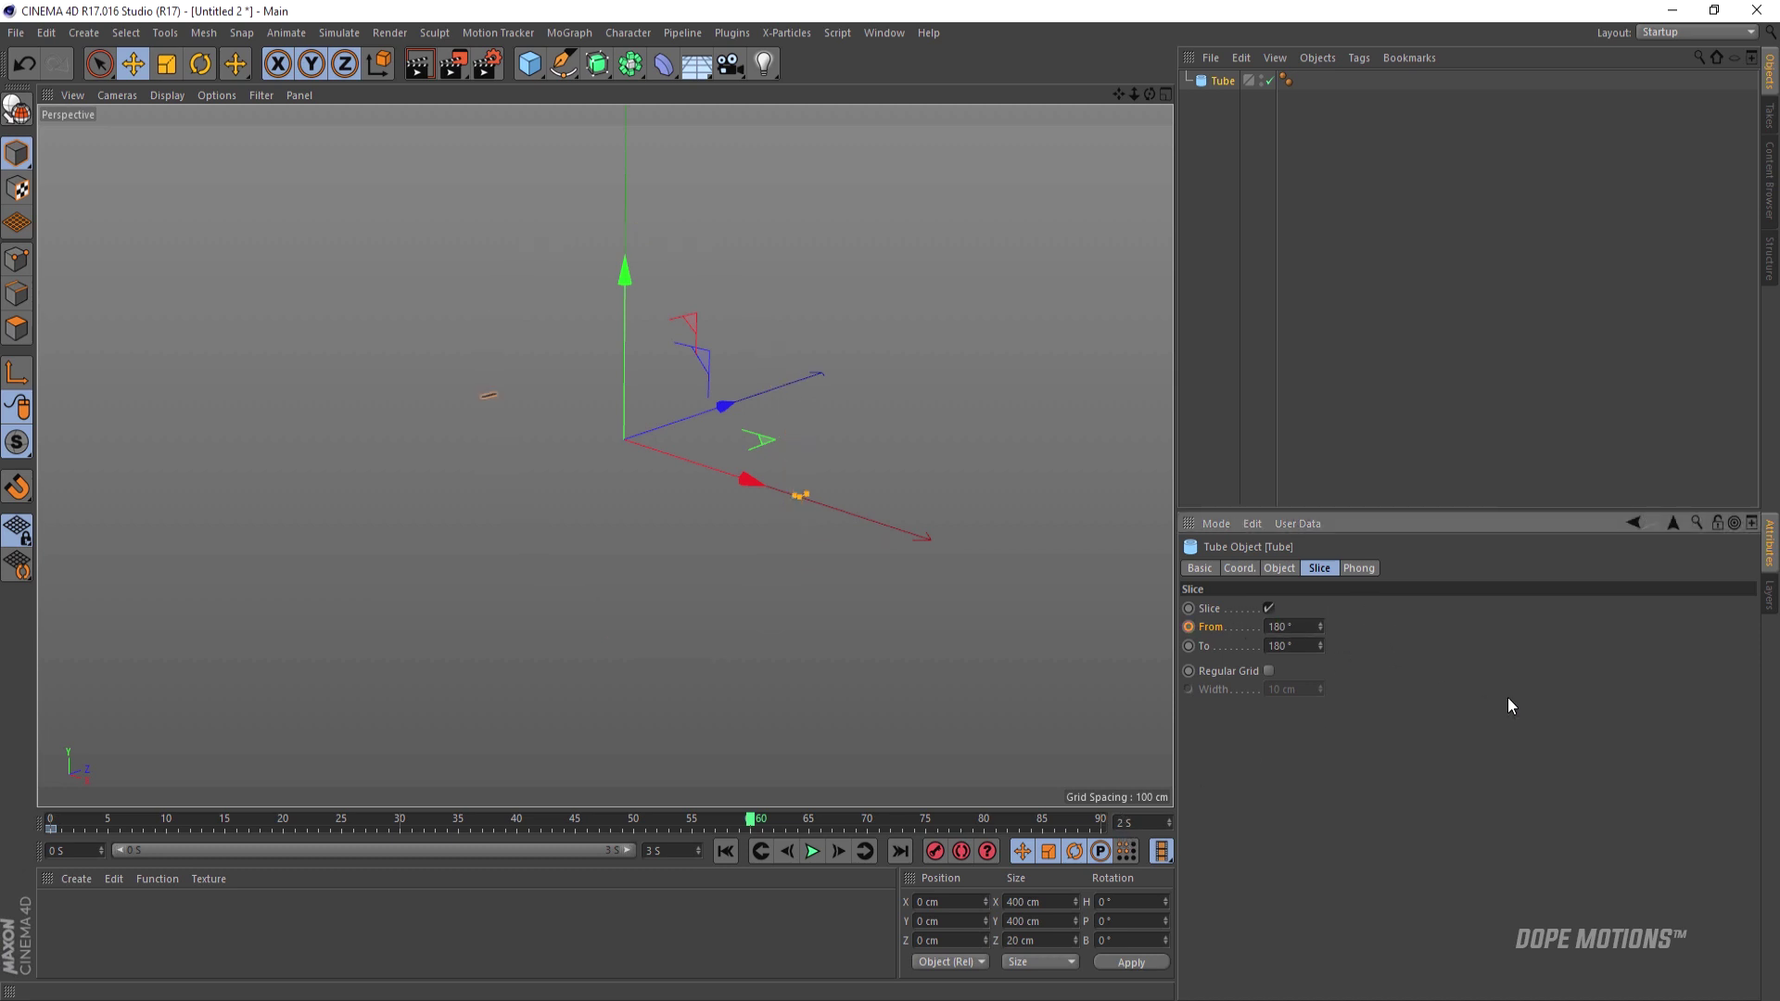
{"action": "left_click", "coordinate": [1188, 627]}
{"action": "left_click", "coordinate": [725, 851]}
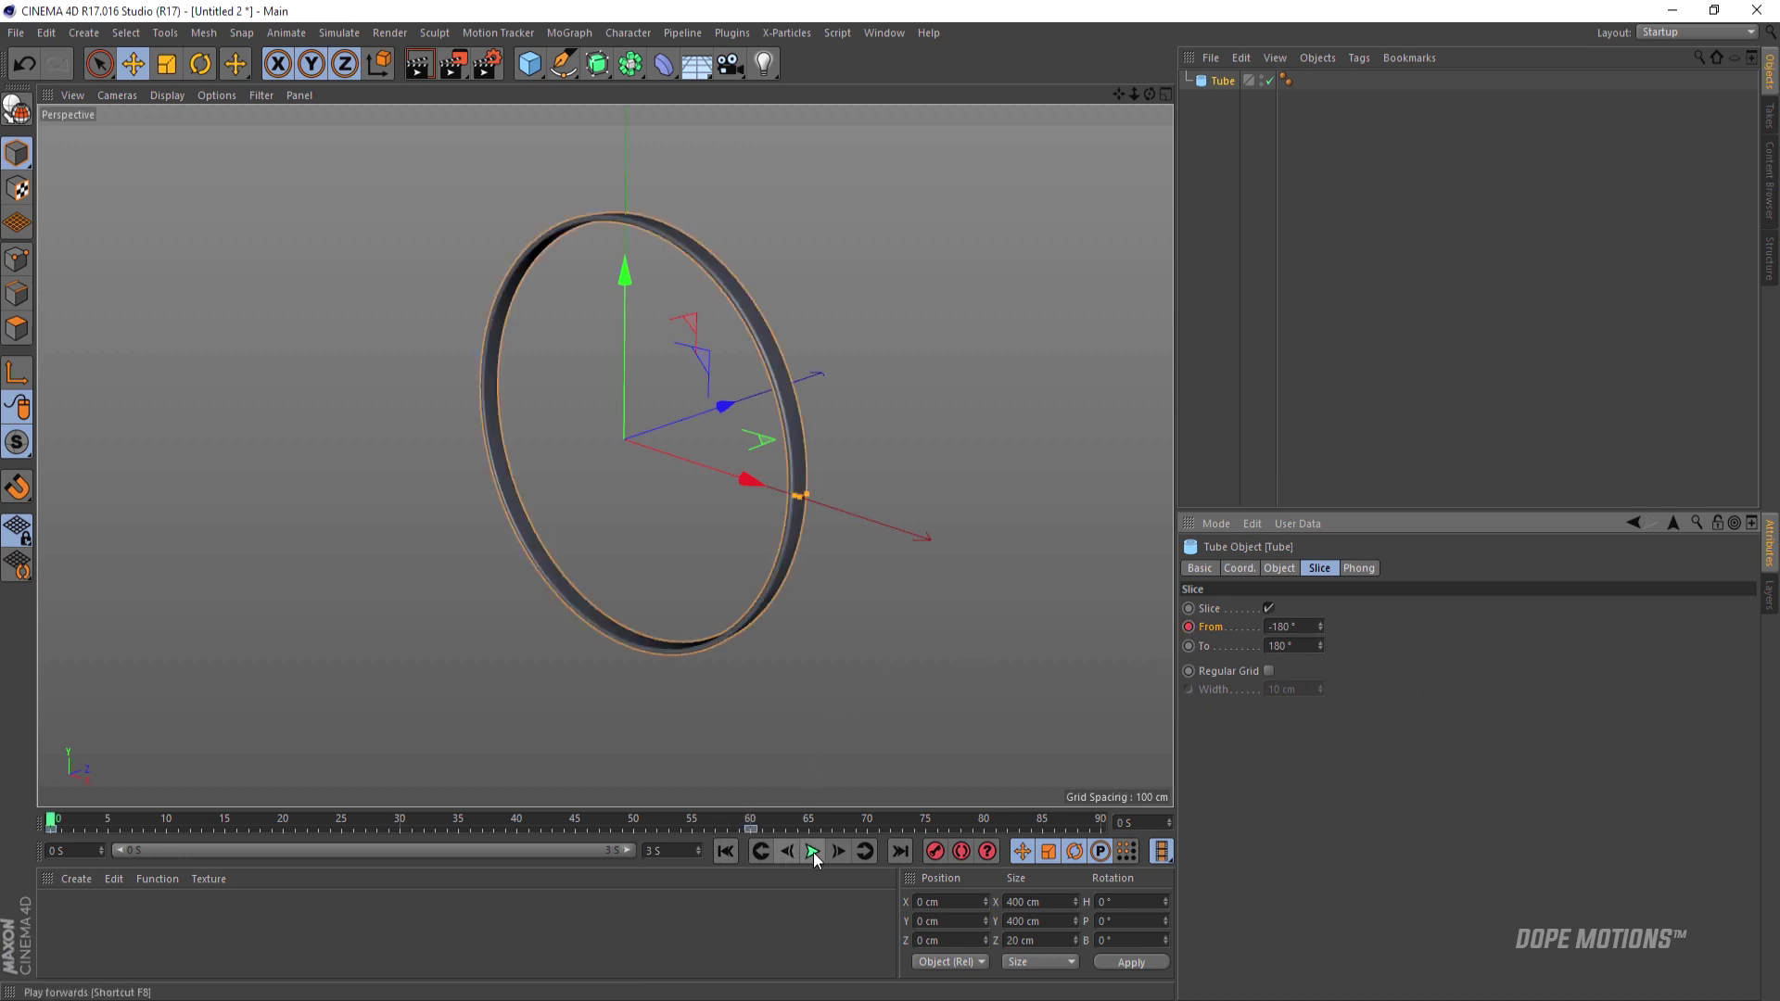
{"action": "left_click", "coordinate": [813, 851]}
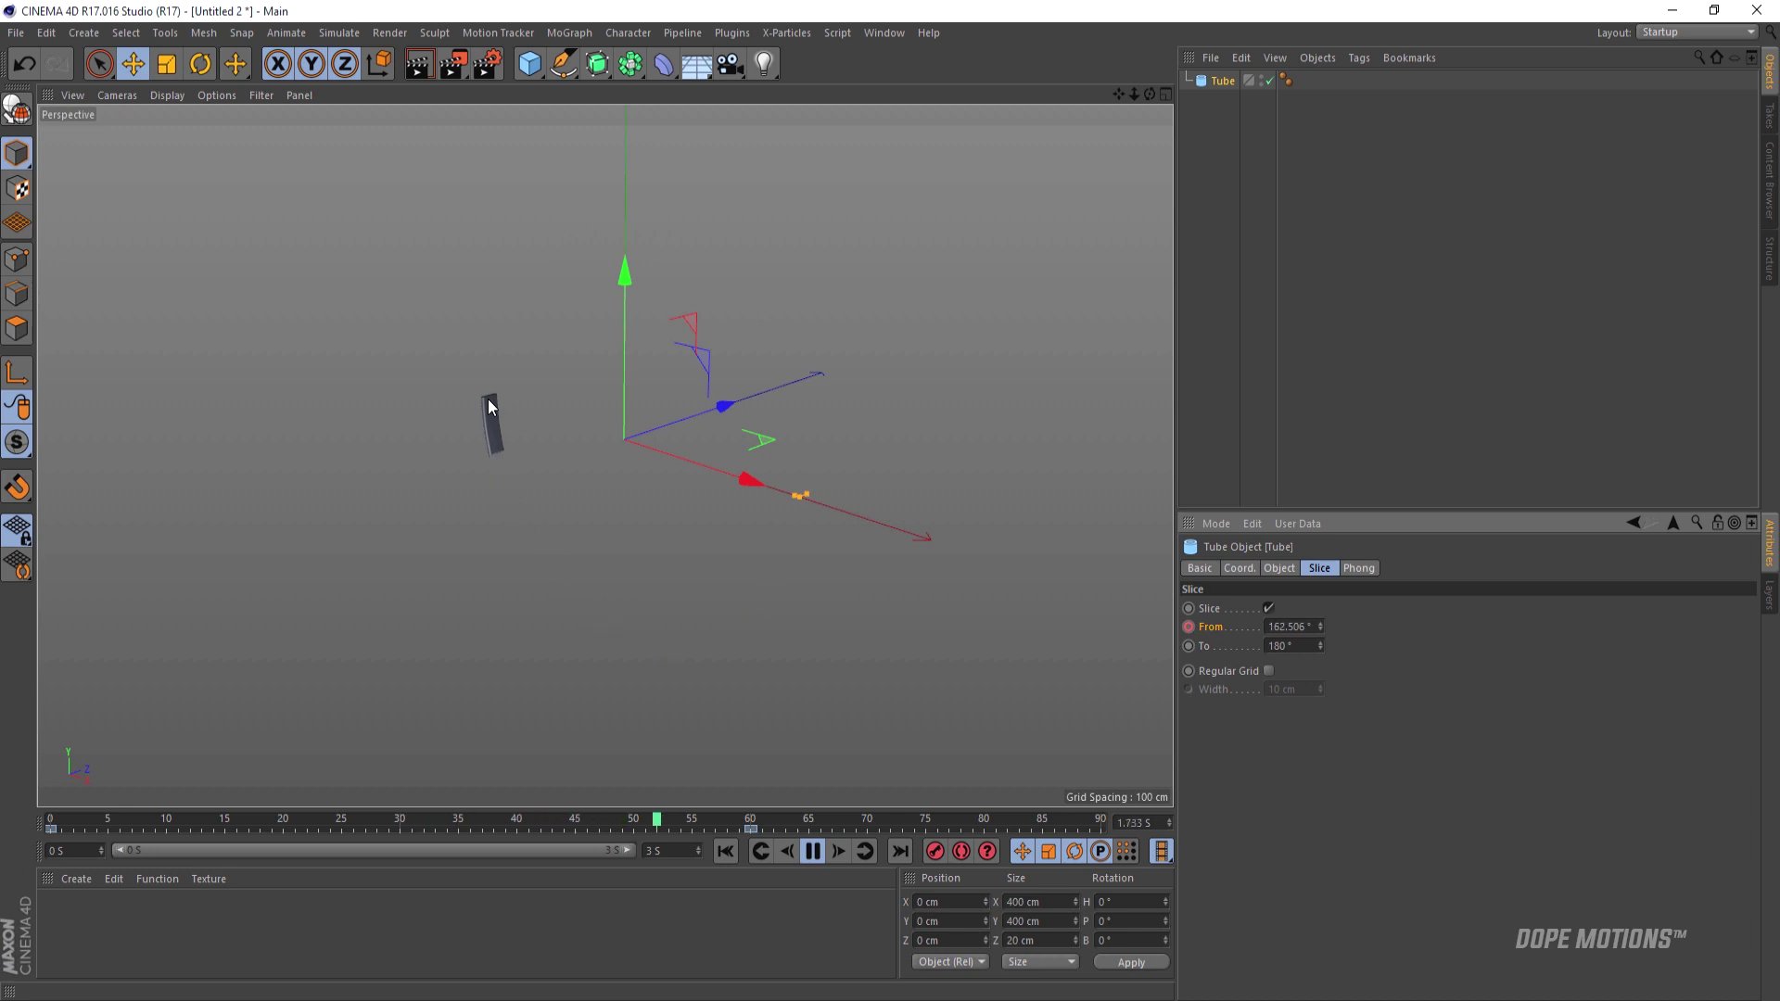
{"action": "left_click", "coordinate": [812, 852]}
{"action": "left_click_drag", "start_coordinate": [721, 826], "coordinate": [731, 821]}
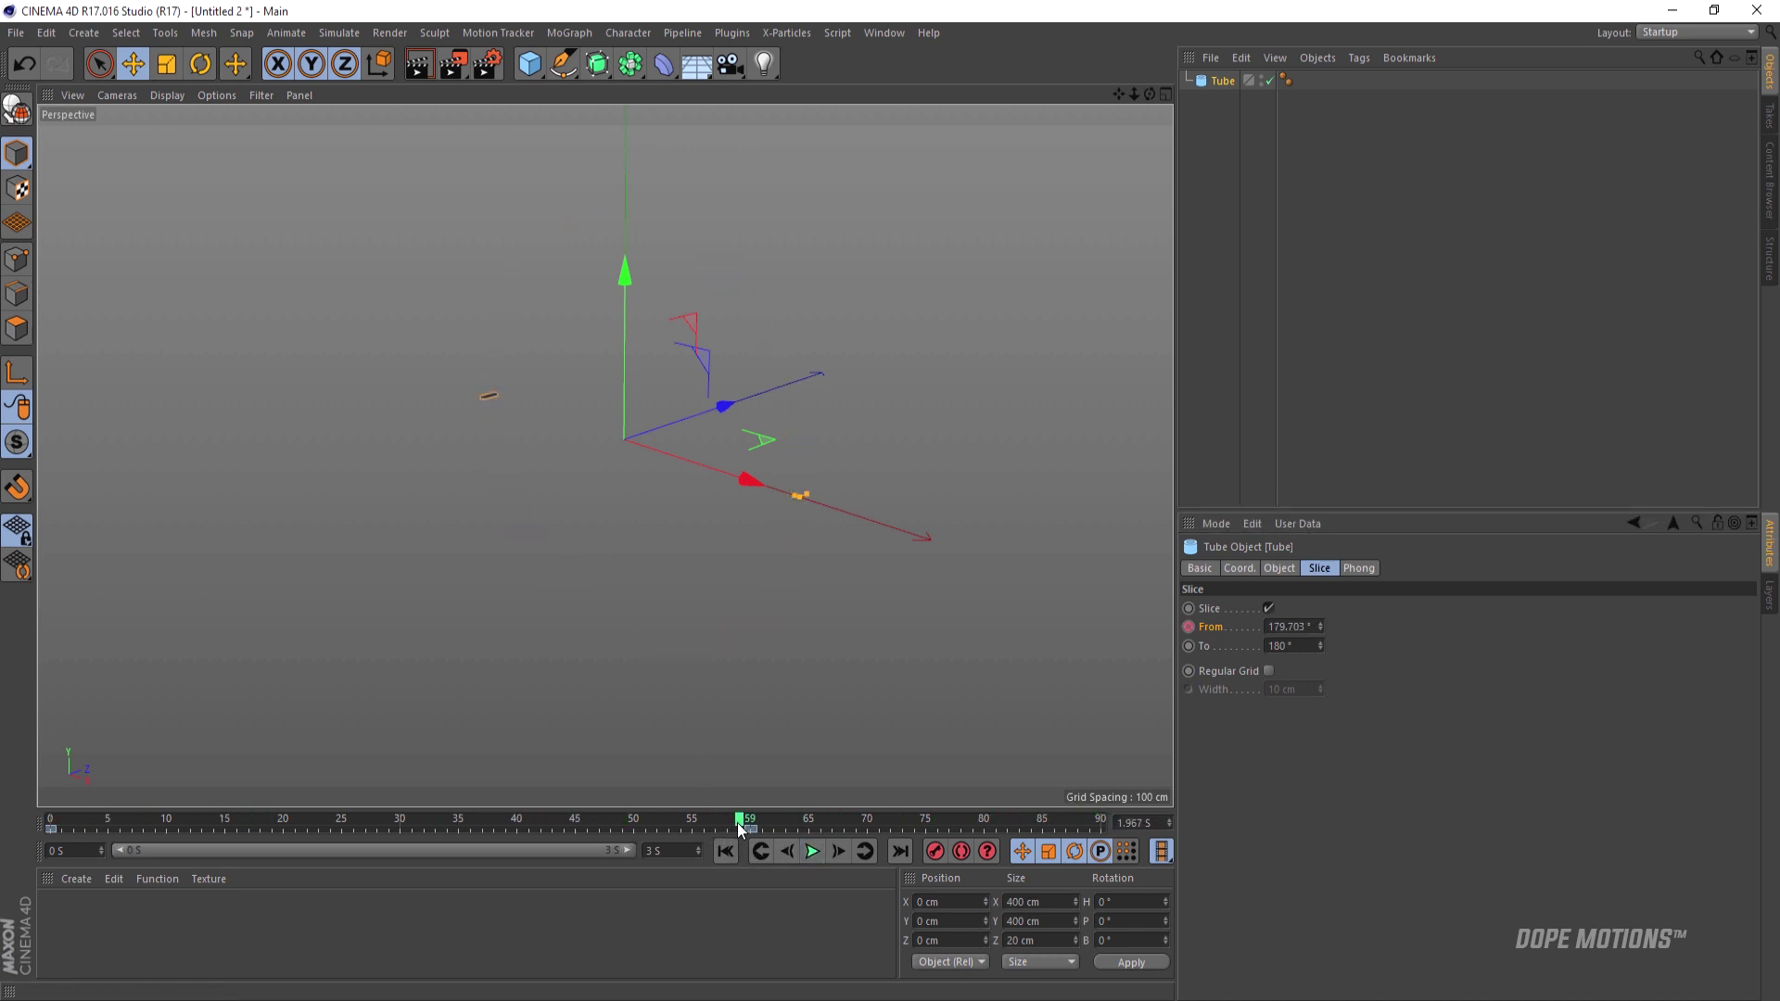
- Keyframe the tube's X, Y and Z scale at 1 on frame 0
{"action": "left_click", "coordinate": [1241, 569]}
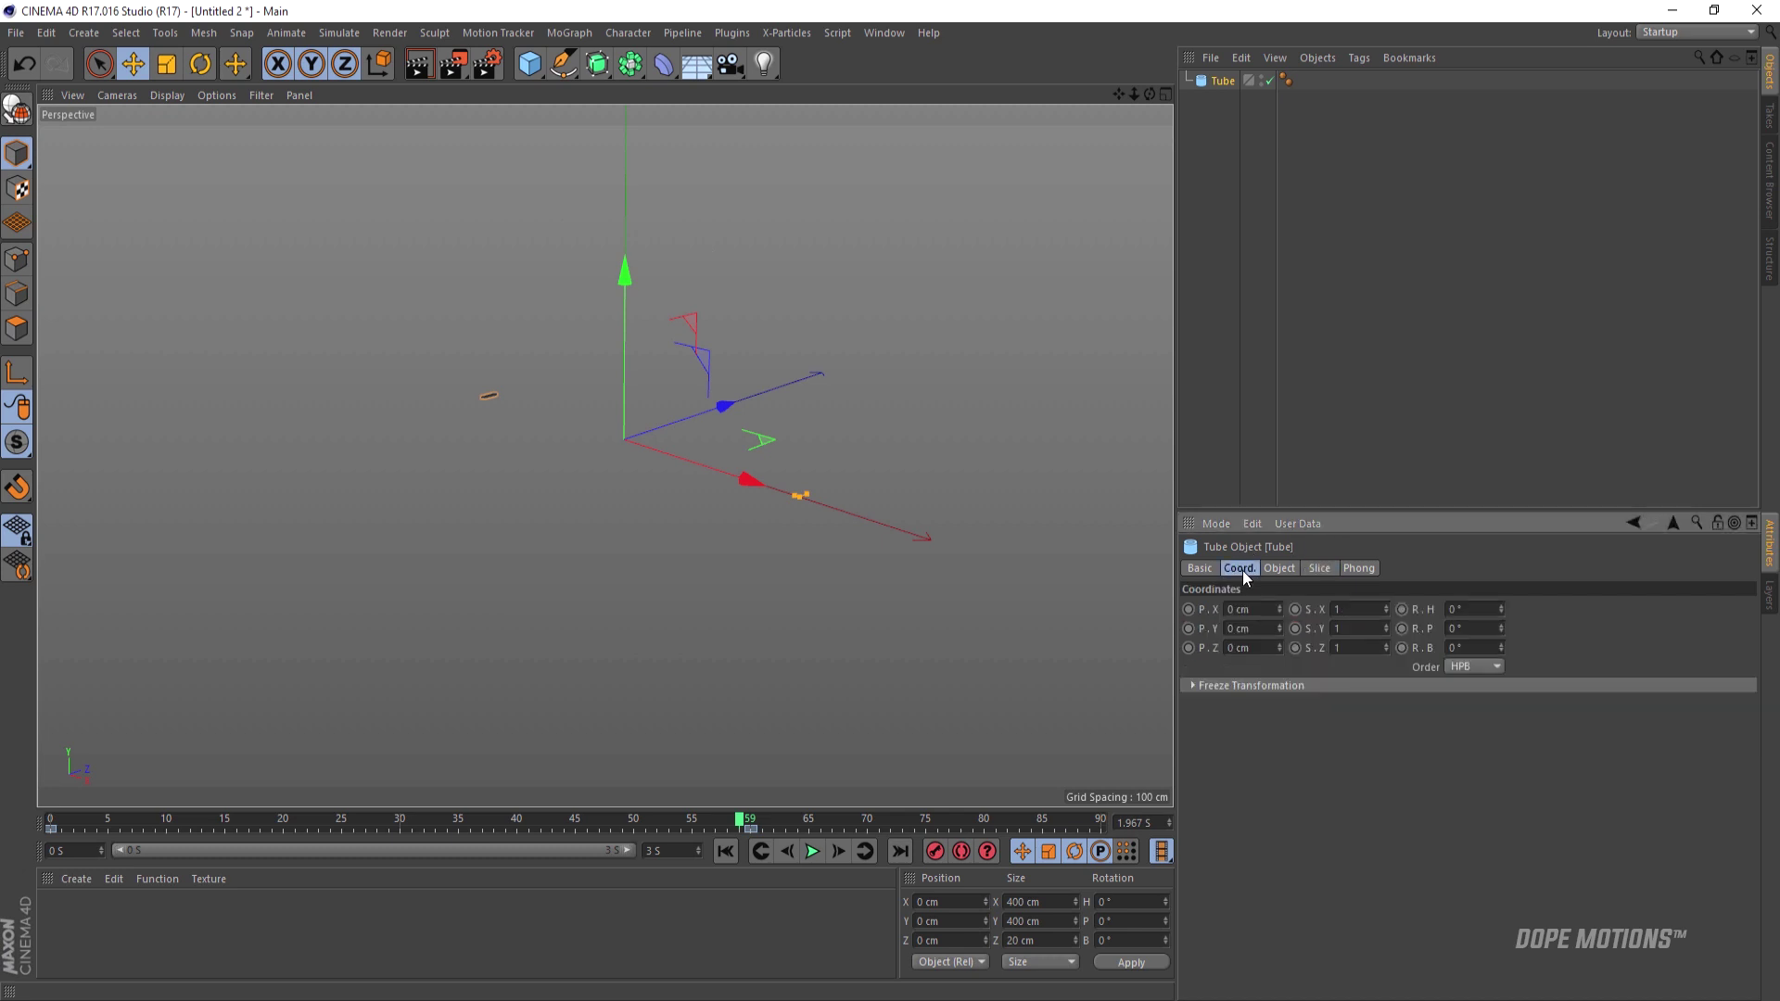
{"action": "left_click", "coordinate": [1295, 609]}
{"action": "left_click", "coordinate": [1296, 648]}
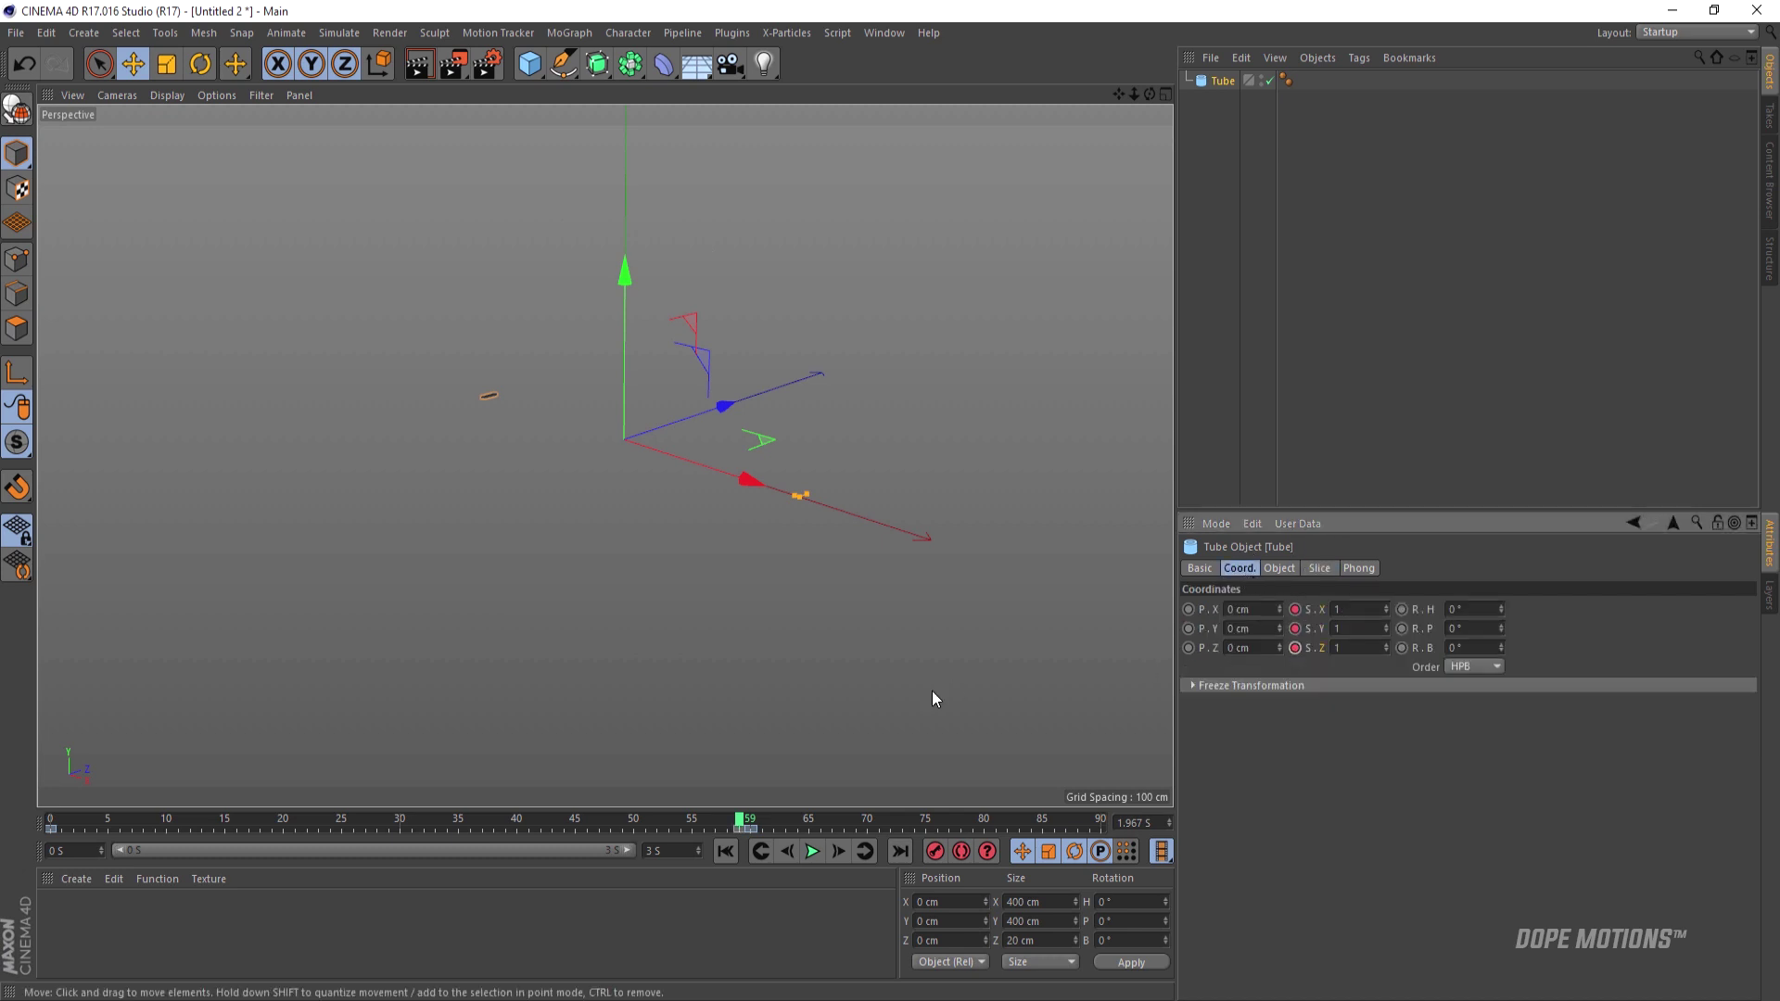
- Set all three scale axes to 0 on frame 60, keyframe them, and play the shrink
{"action": "left_click", "coordinate": [747, 817]}
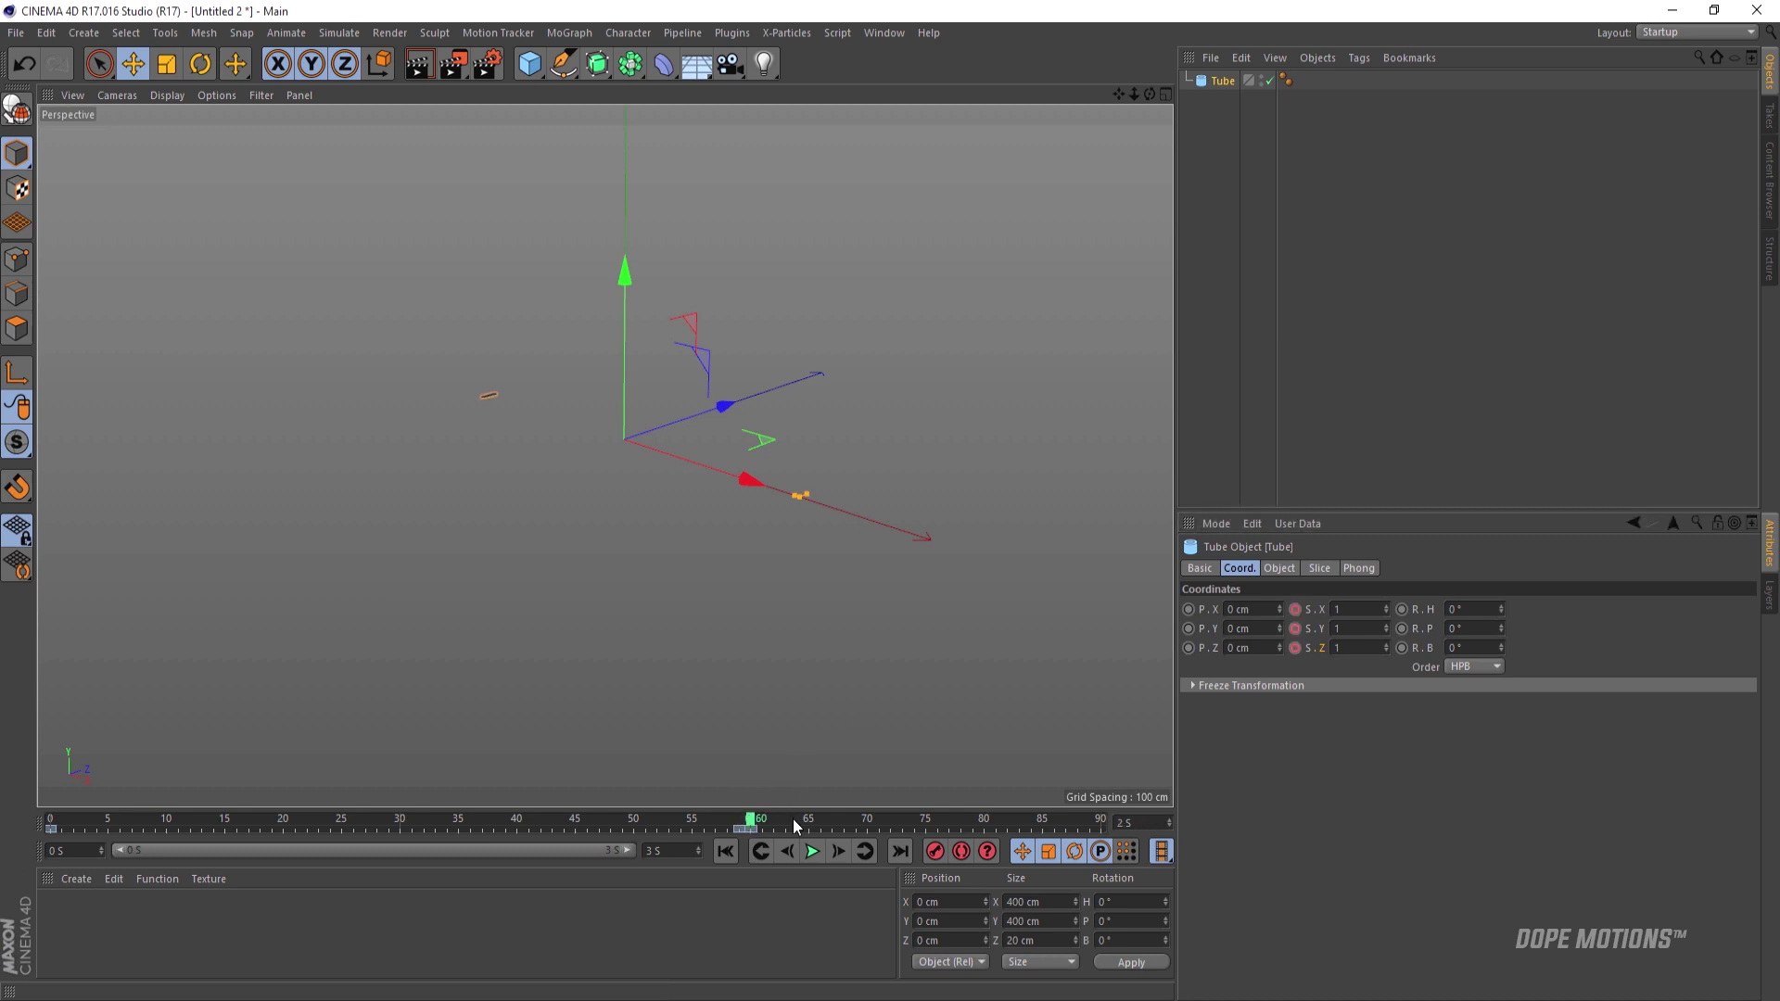
{"action": "left_click", "coordinate": [1351, 610]}
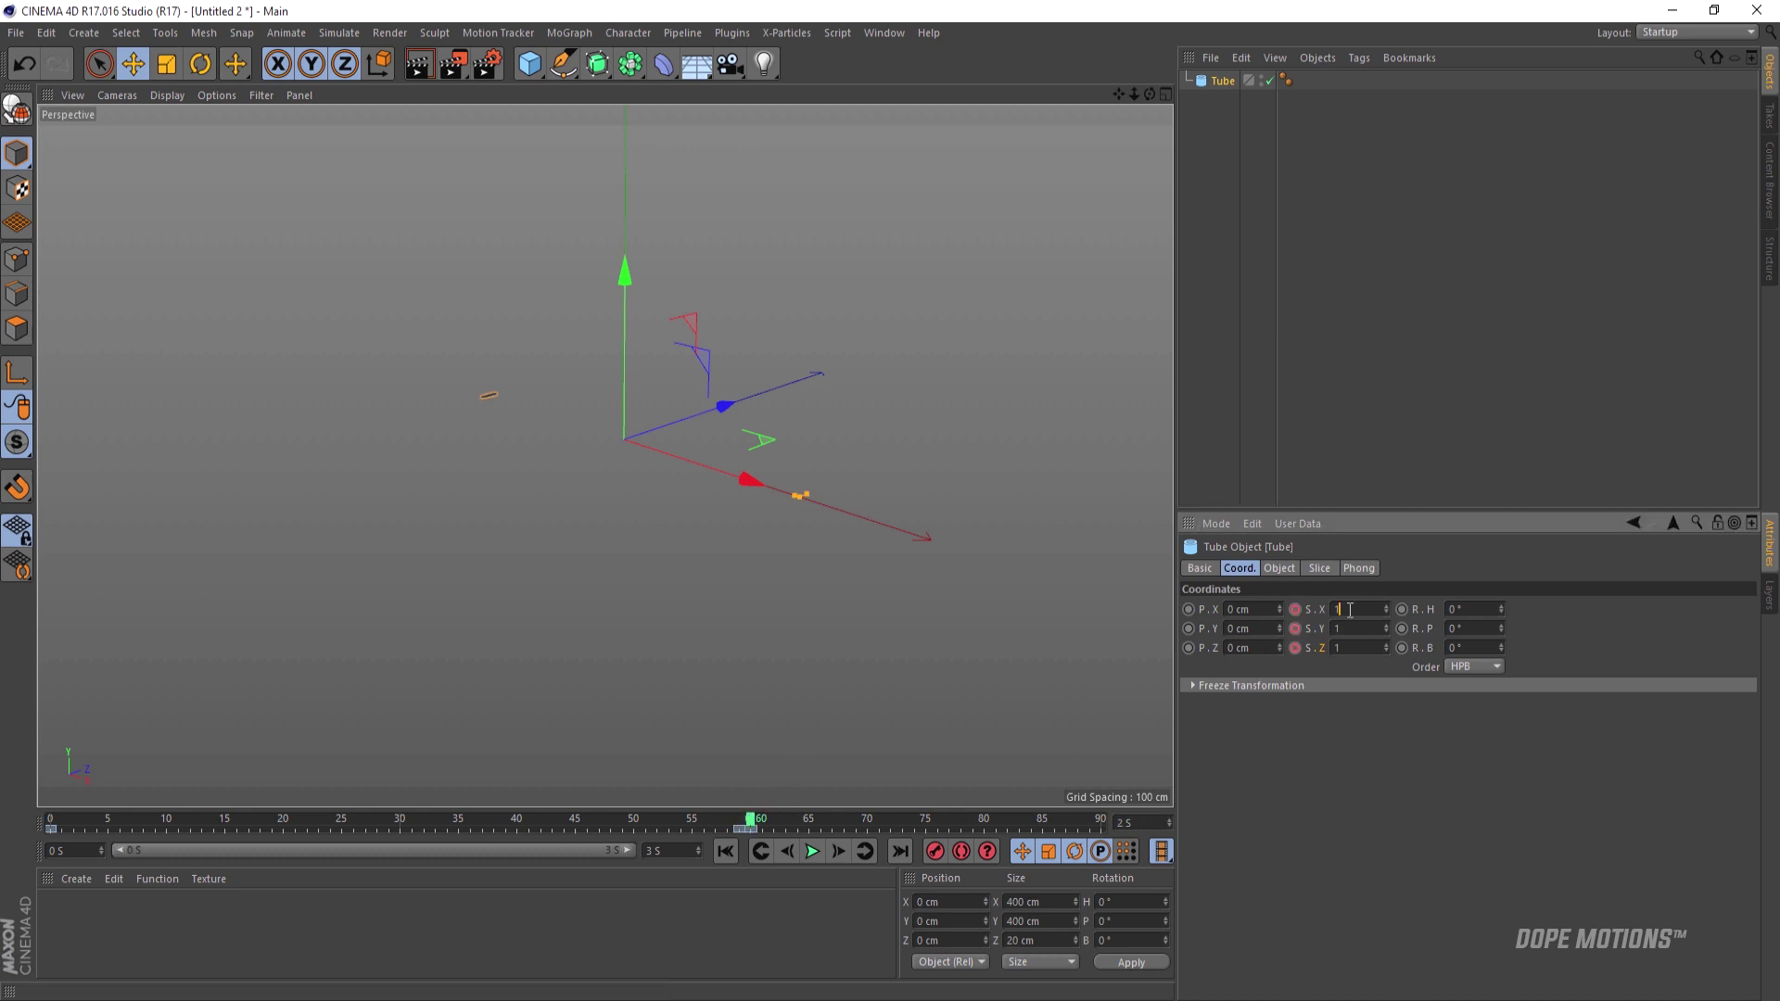
{"action": "type", "text": "0"}
{"action": "key", "text": "Tab"}
{"action": "type", "text": "0"}
{"action": "key", "text": "Tab"}
{"action": "type", "text": "0"}
{"action": "left_click", "coordinate": [1295, 609]}
{"action": "left_click", "coordinate": [1296, 629]}
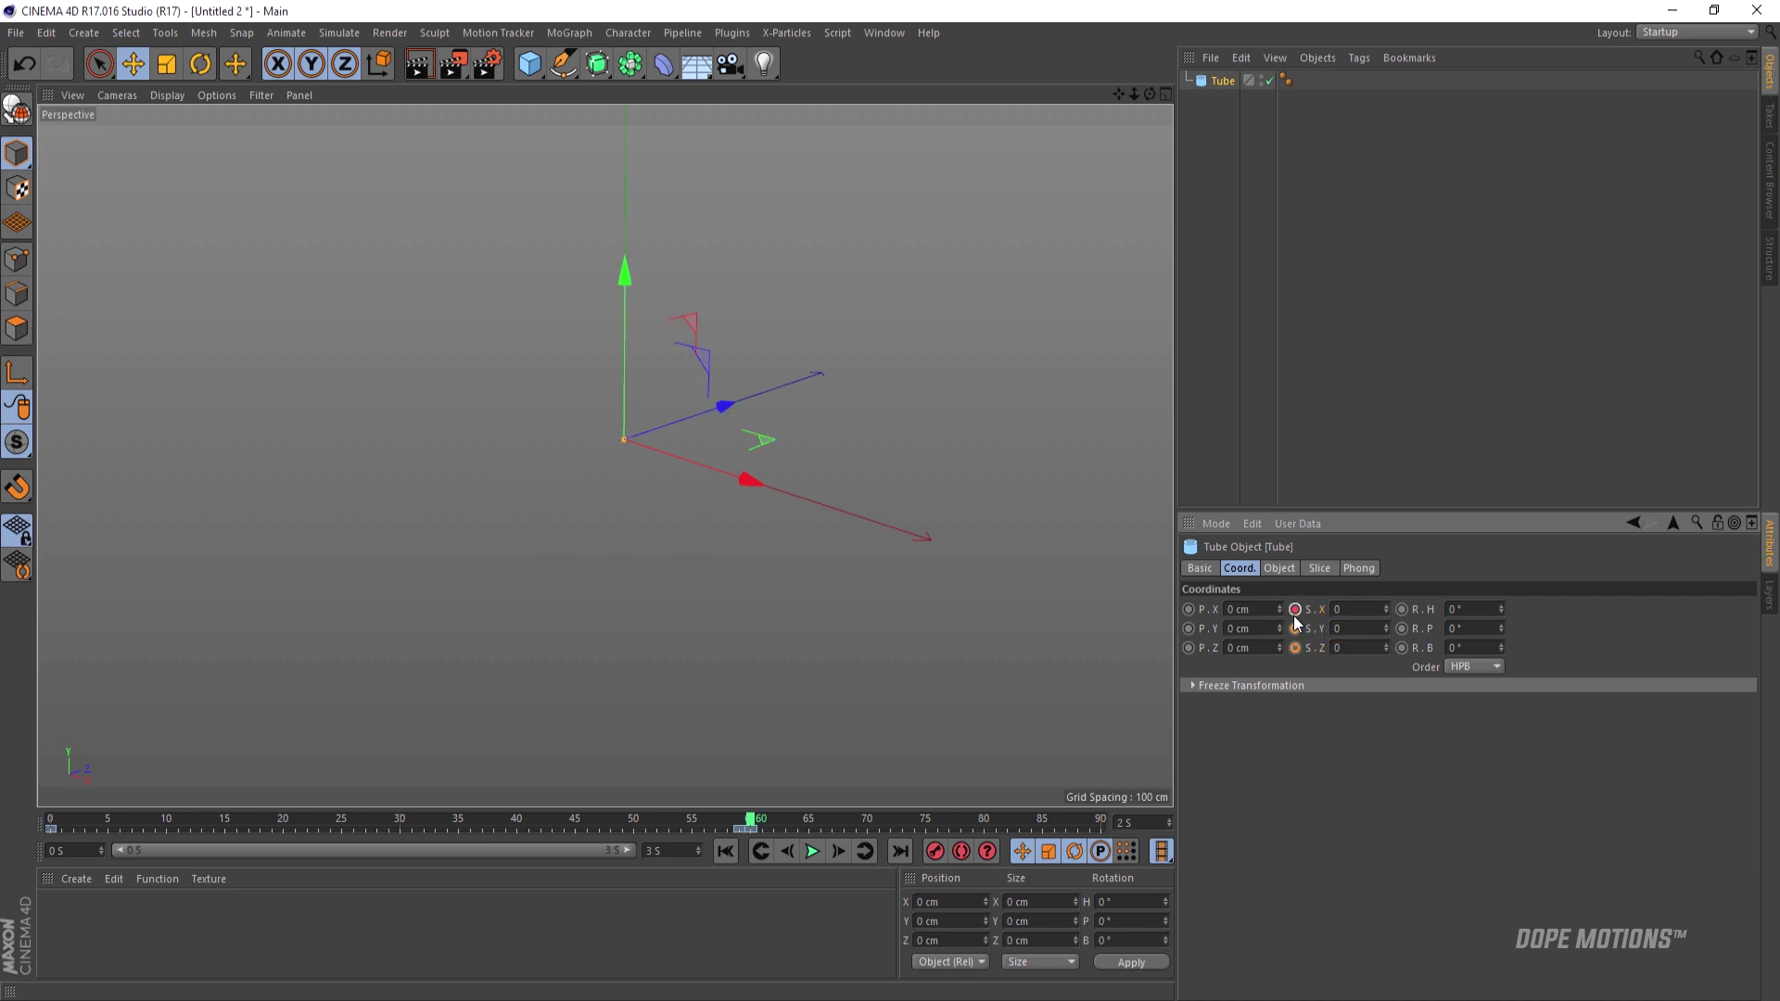
{"action": "left_click", "coordinate": [728, 851]}
{"action": "left_click", "coordinate": [810, 851]}
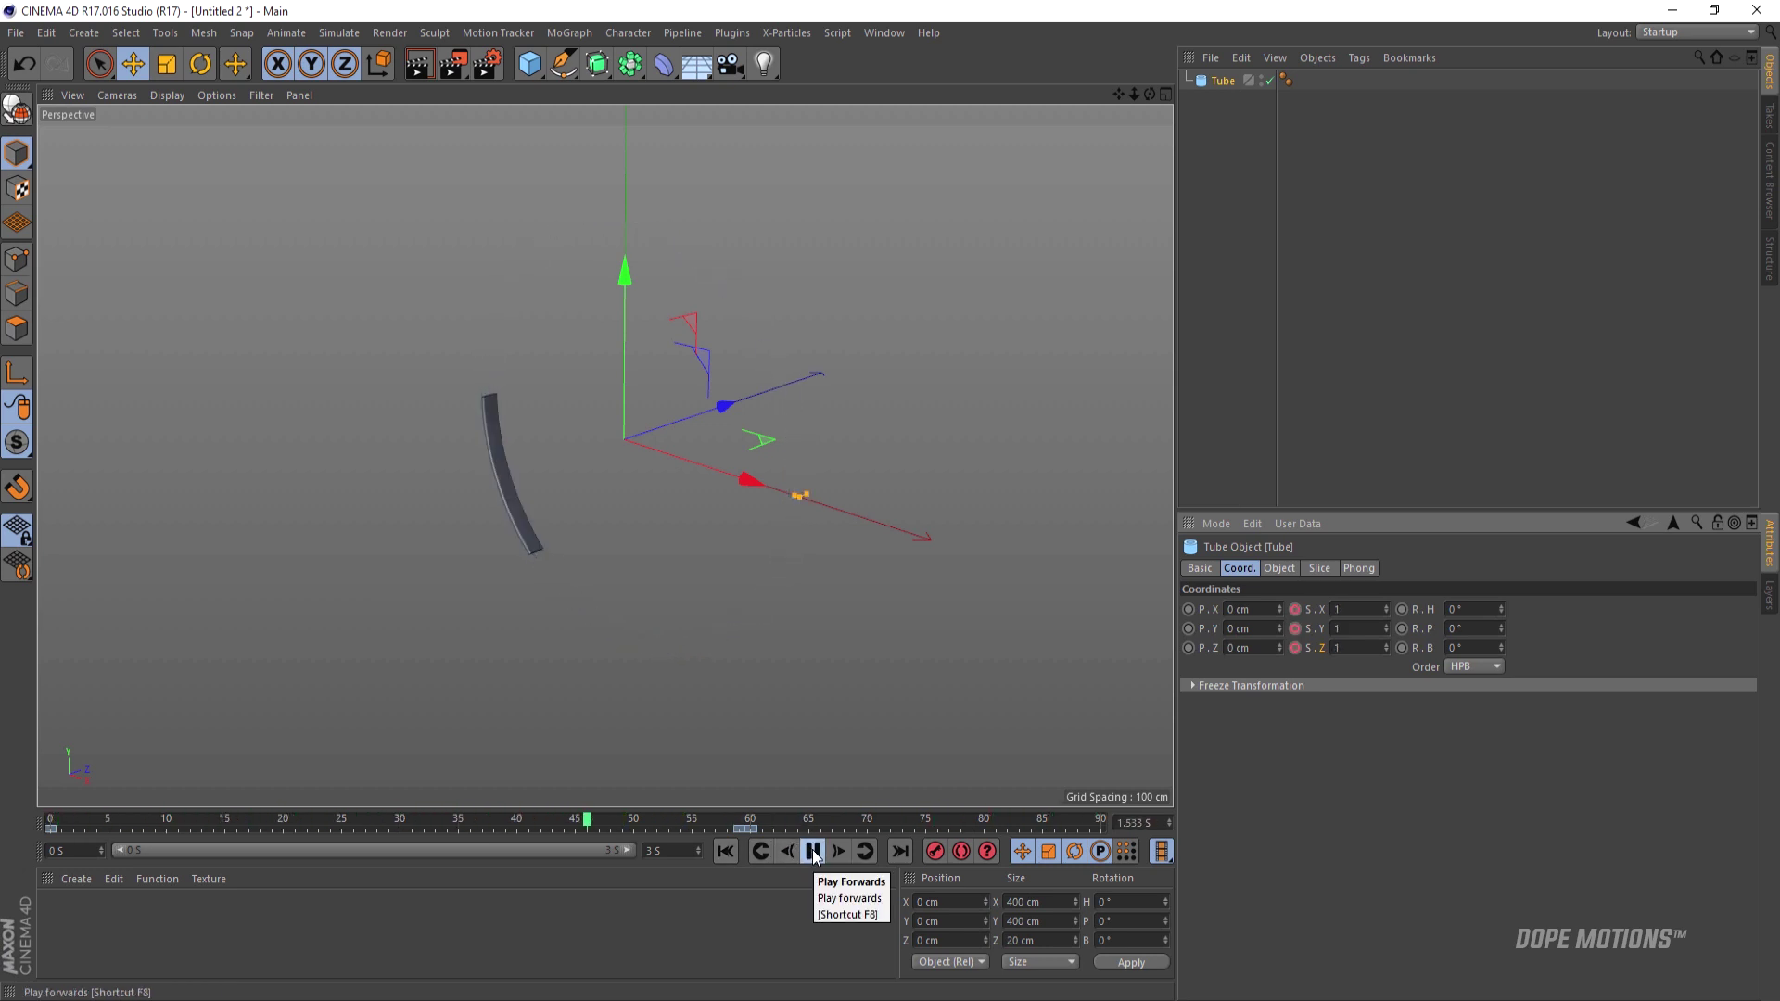
- Stop playback, face the ring head-on, and add a camera from that view
{"action": "left_click", "coordinate": [813, 851]}
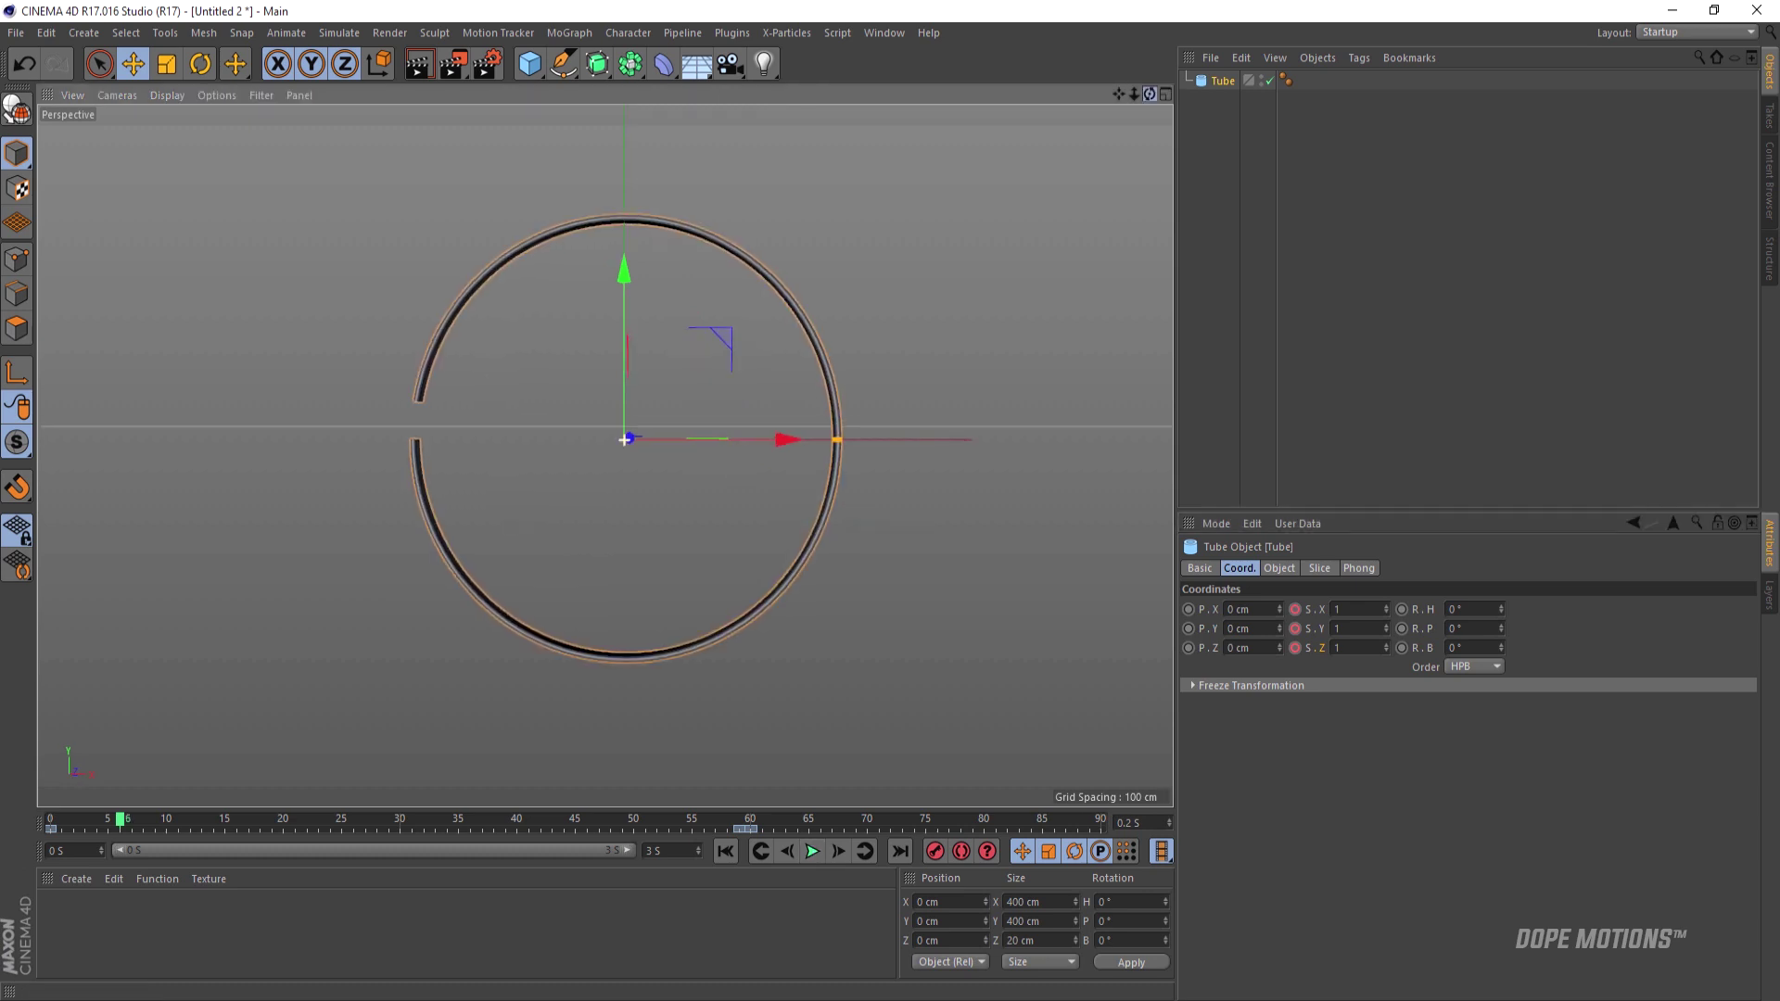
{"action": "left_click_drag", "start_coordinate": [626, 439], "coordinate": [624, 439], "text": "alt"}
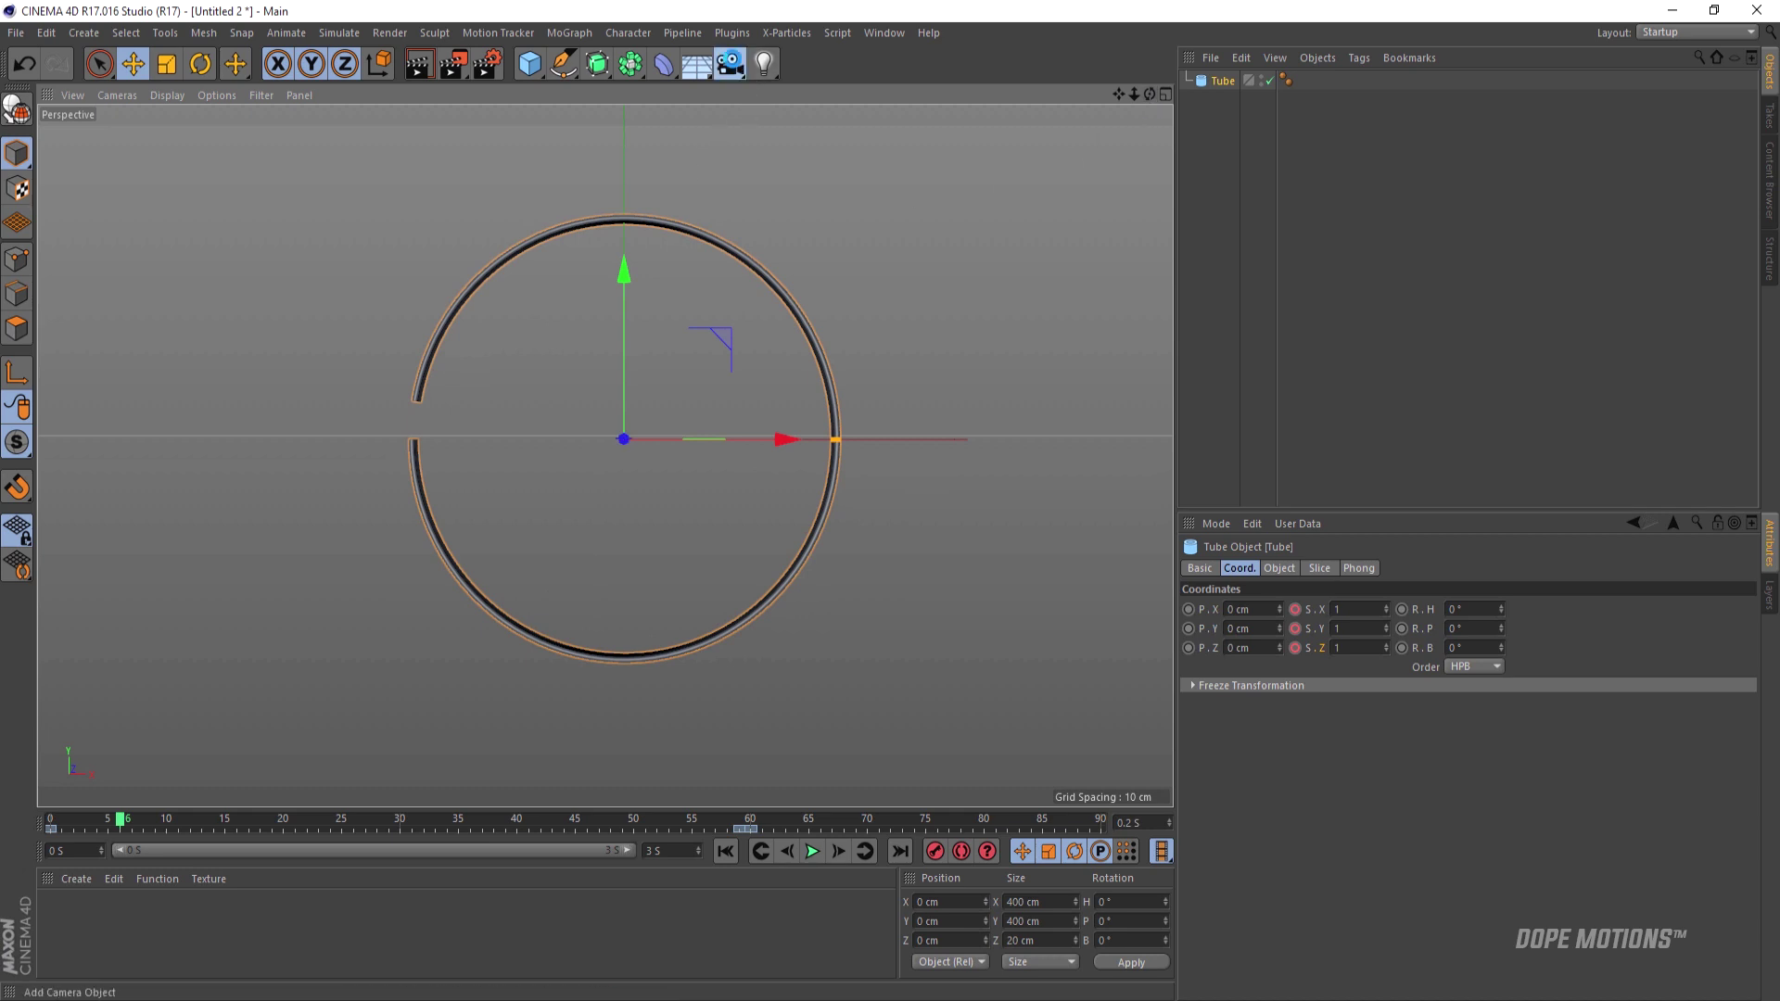
{"action": "left_click", "coordinate": [731, 63]}
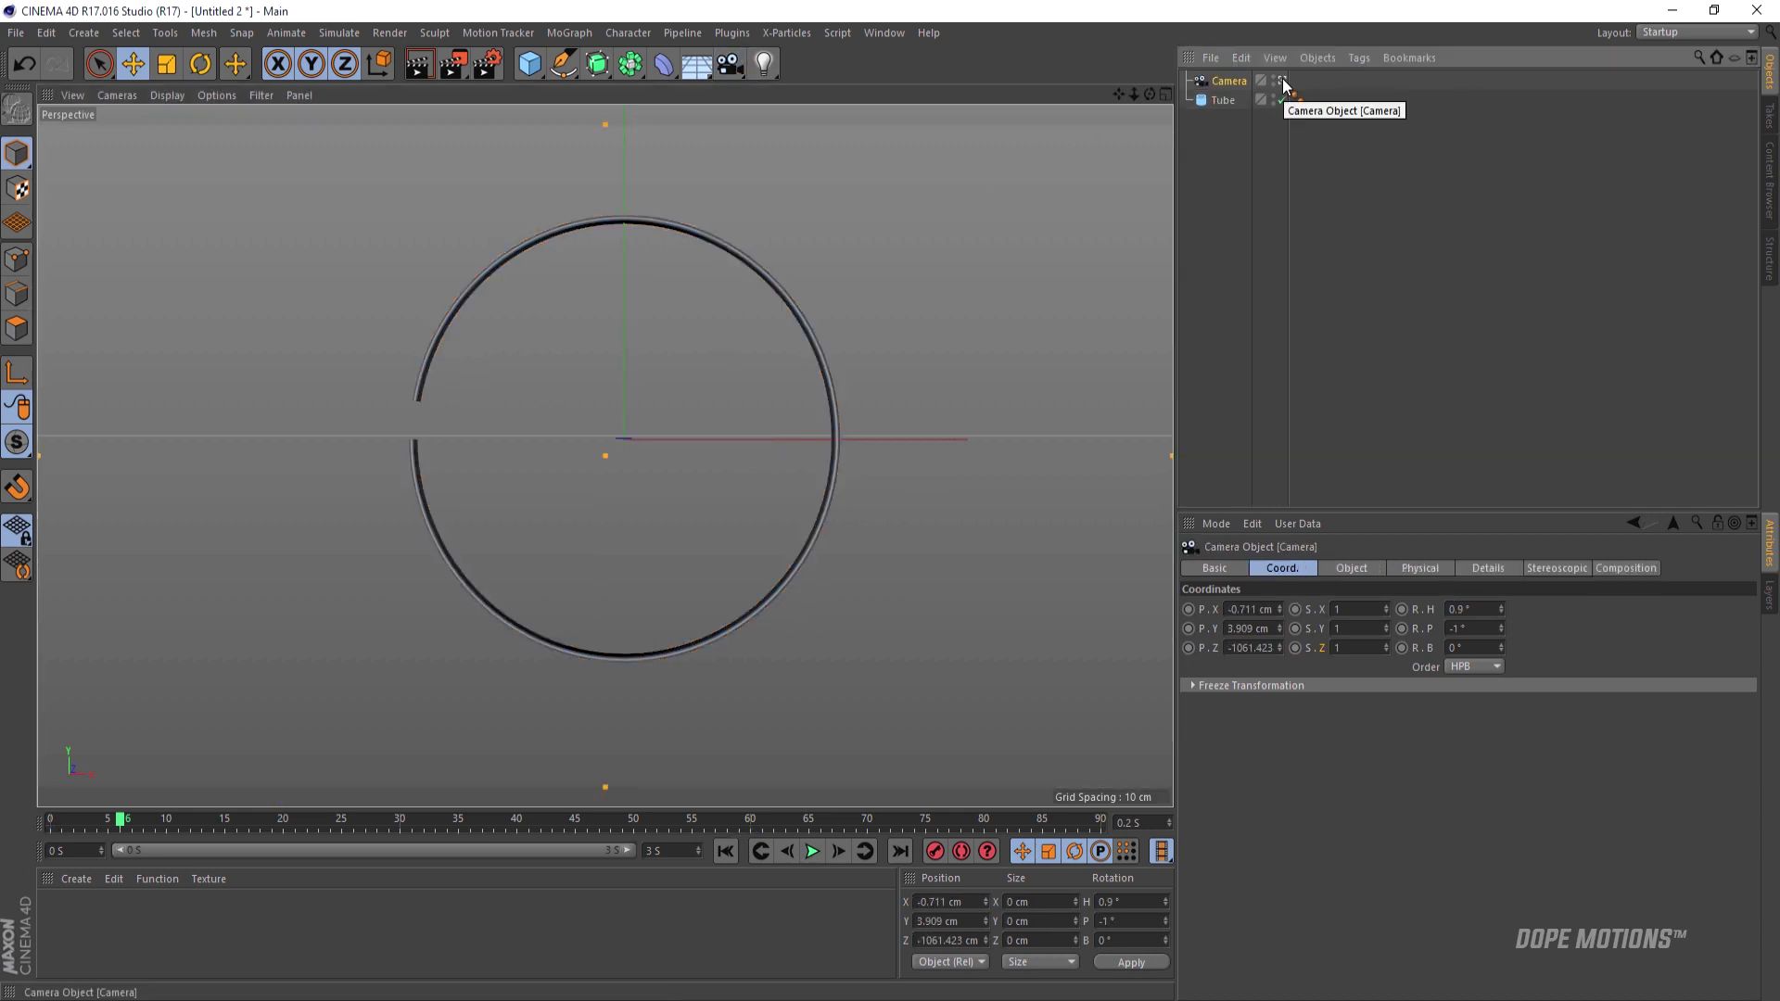
- Deselect the camera and orbit out to see its frustum facing the ring
{"action": "left_click", "coordinate": [1232, 141]}
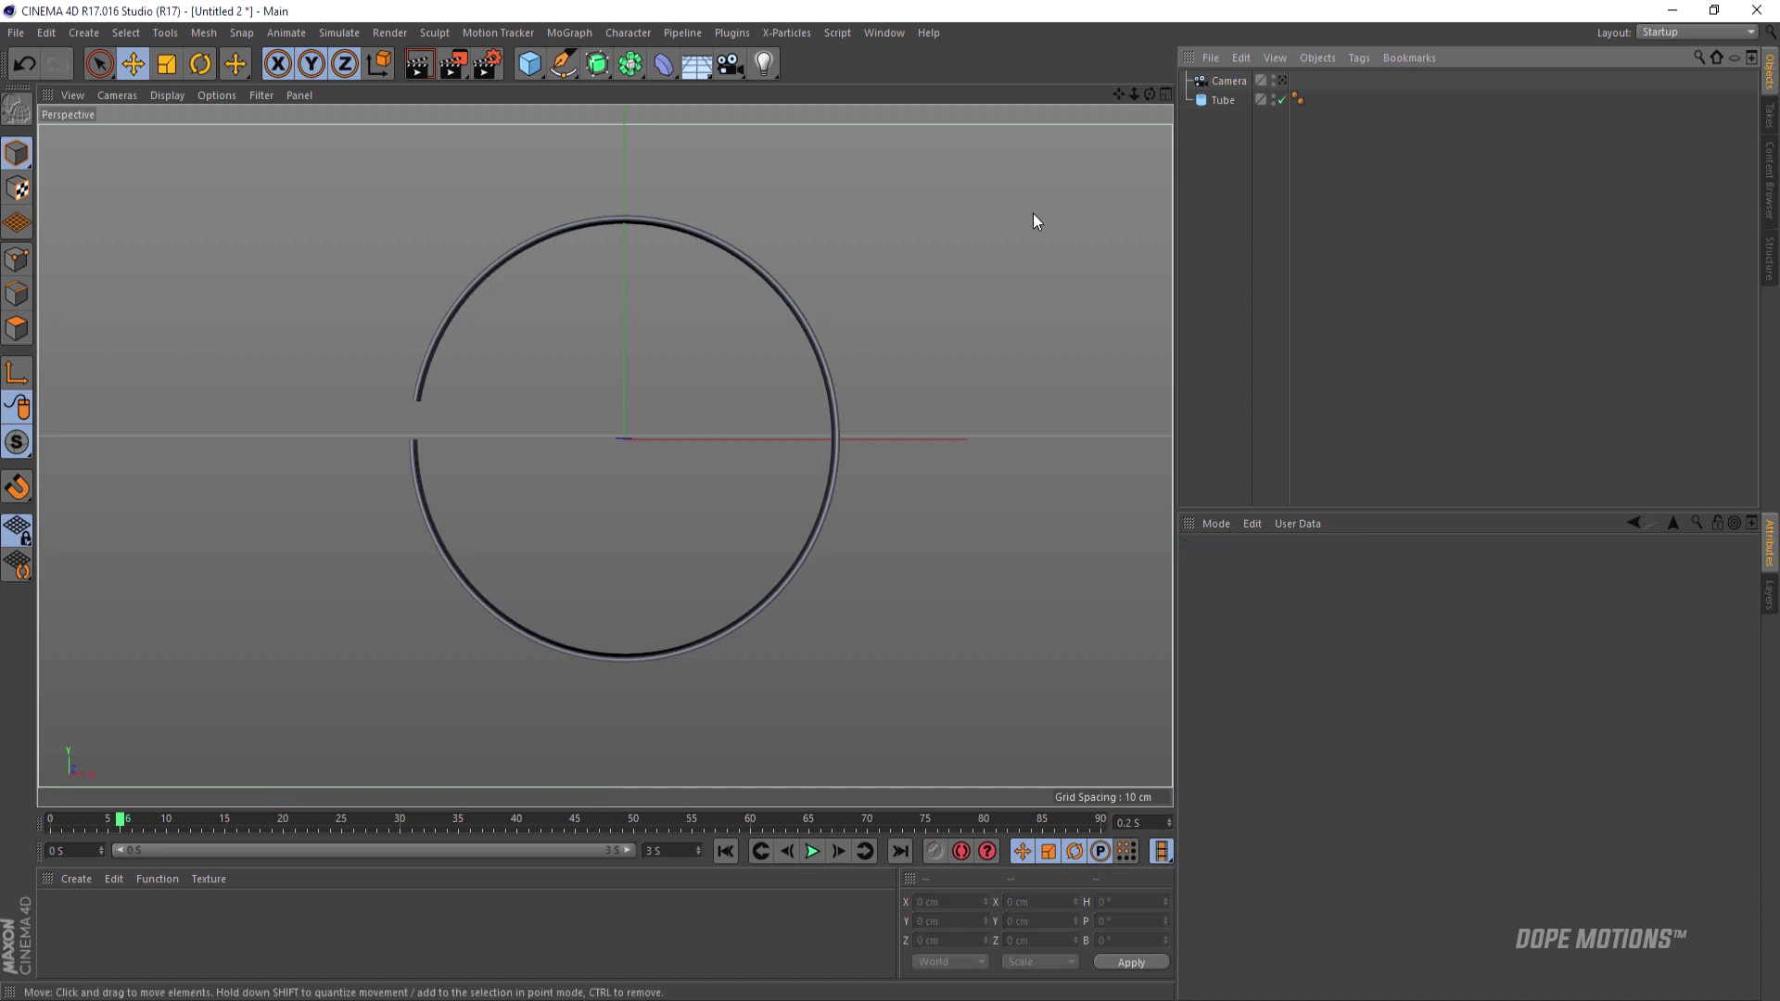
{"action": "left_click_drag", "start_coordinate": [859, 308], "coordinate": [773, 375], "text": "alt"}
{"action": "right_click_drag", "start_coordinate": [773, 381], "coordinate": [797, 502], "text": "alt"}
{"action": "mouse_move", "coordinate": [927, 414]}
{"action": "left_mouse_down", "text": "alt"}
{"action": "mouse_move", "coordinate": [860, 376]}
{"action": "mouse_move", "coordinate": [876, 398]}
{"action": "mouse_move", "coordinate": [827, 415]}
{"action": "left_mouse_up", "text": "alt"}
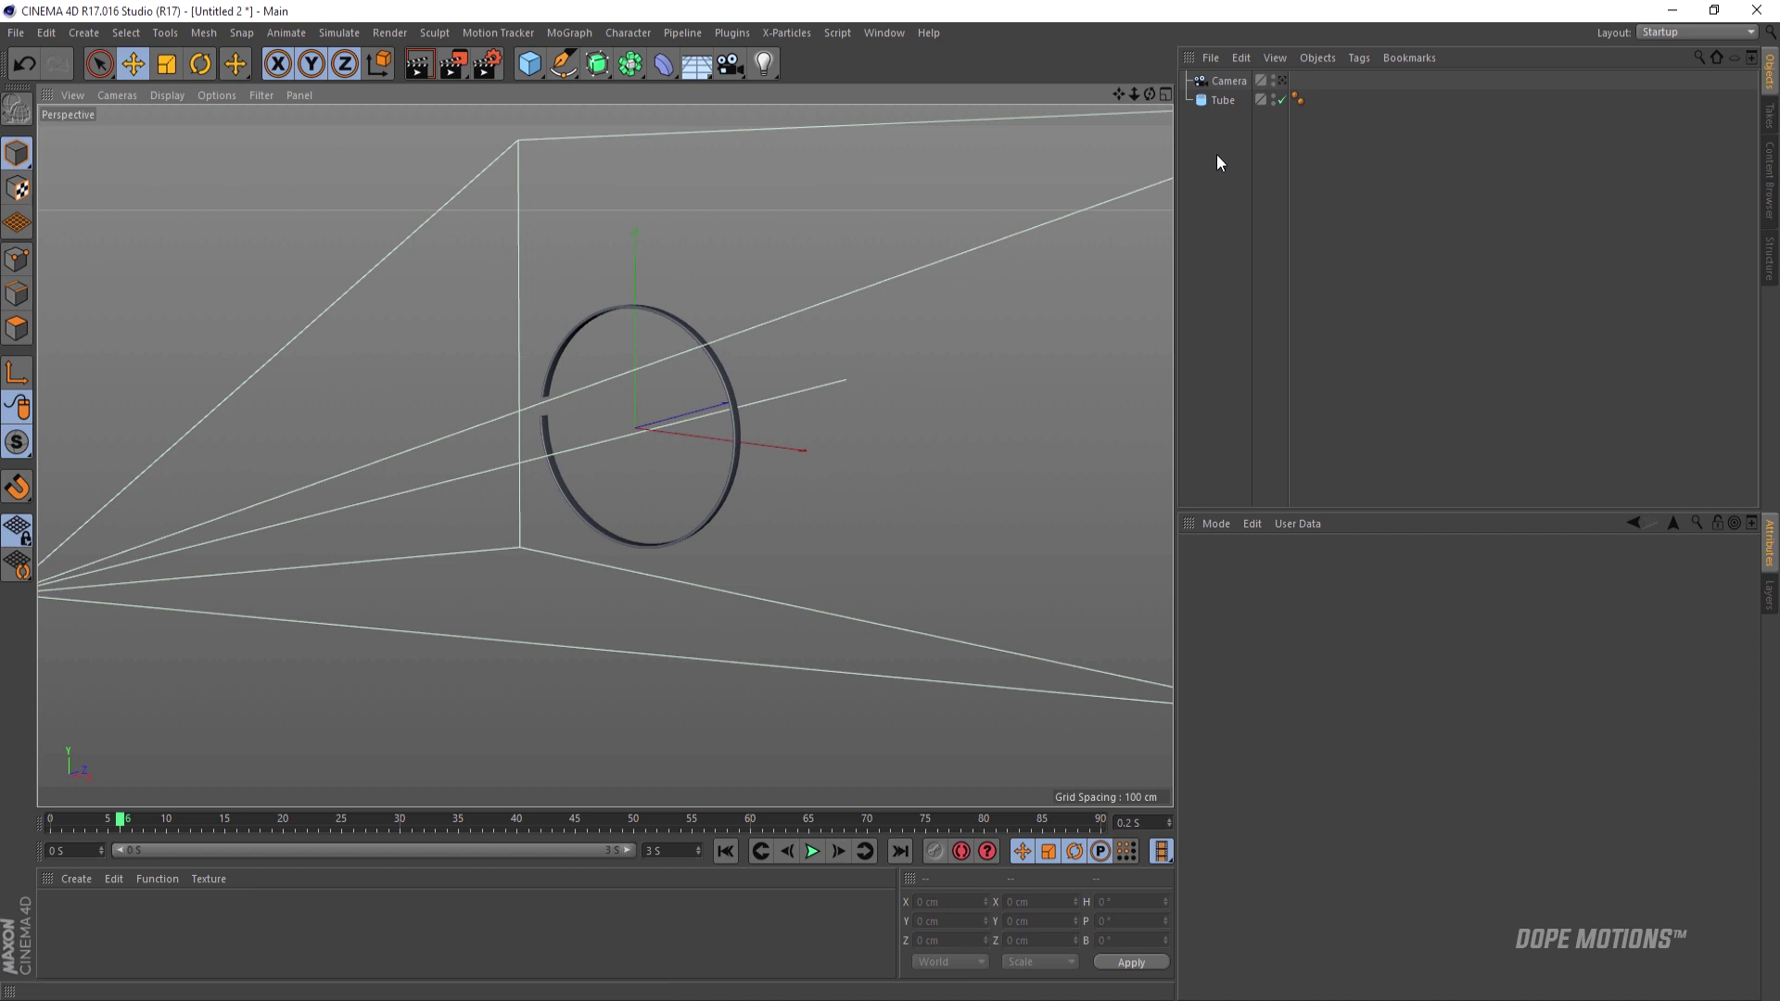
- Add a MoGraph Cloner and place the Tube inside it
{"action": "left_click", "coordinate": [570, 32]}
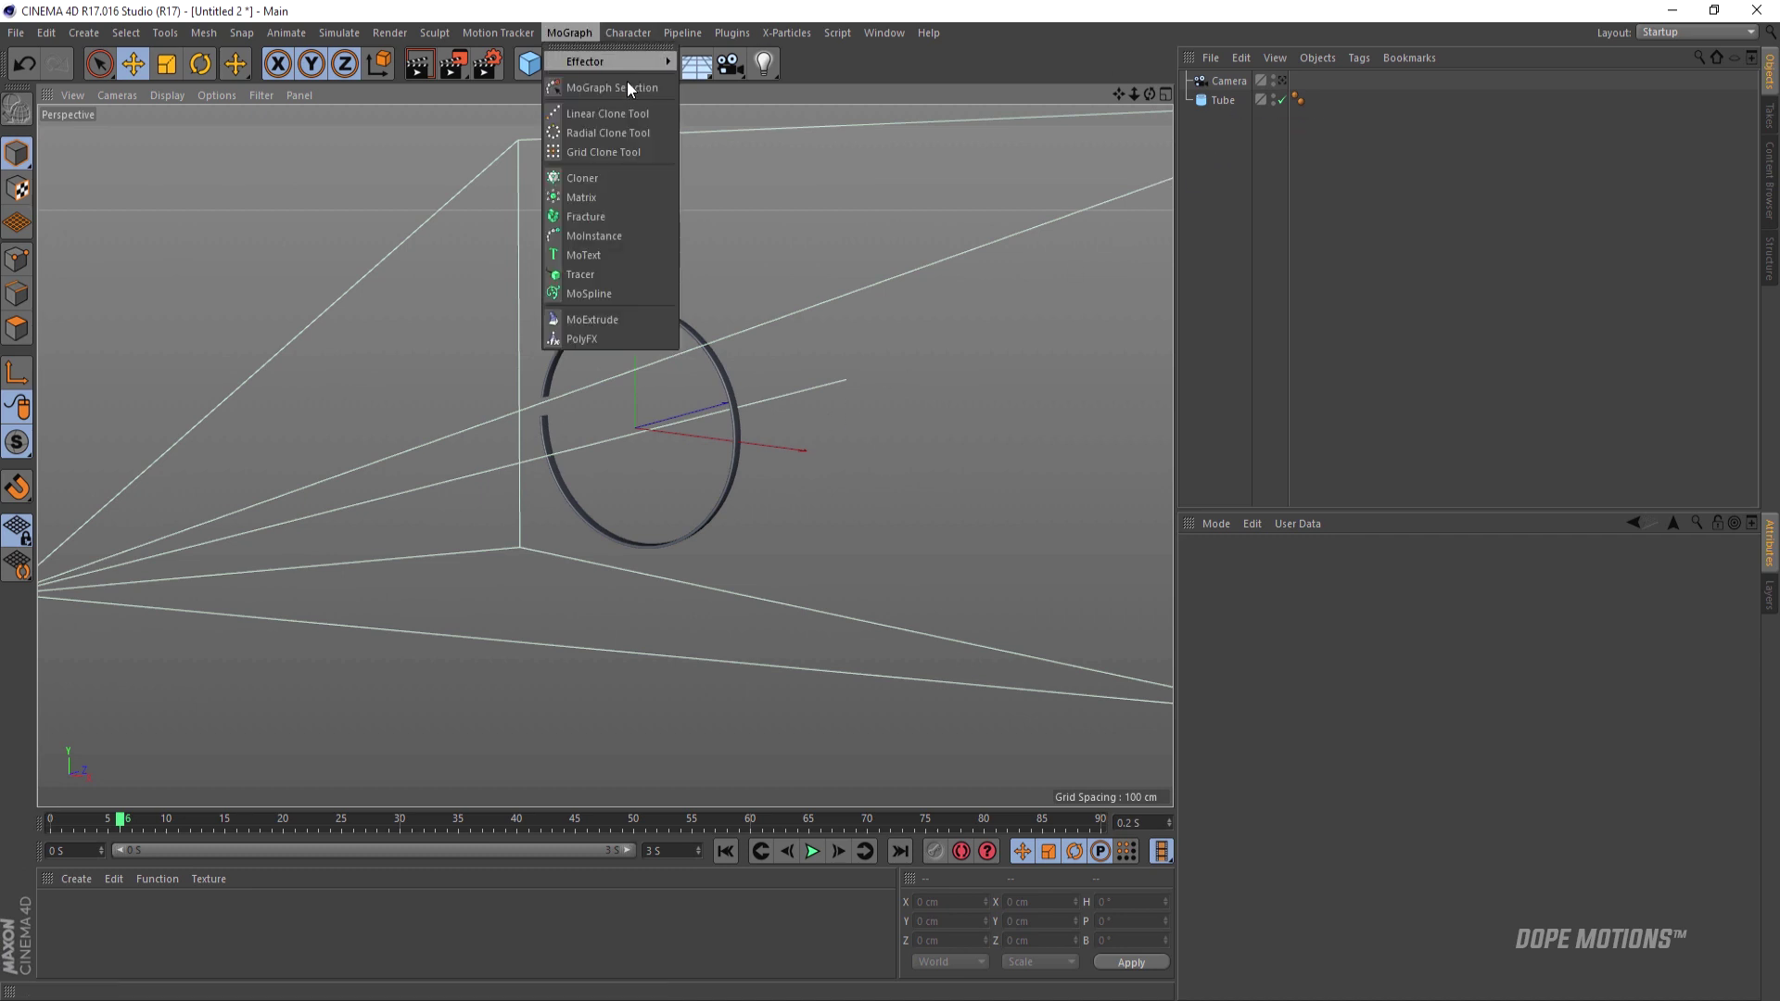
{"action": "left_click", "coordinate": [602, 174]}
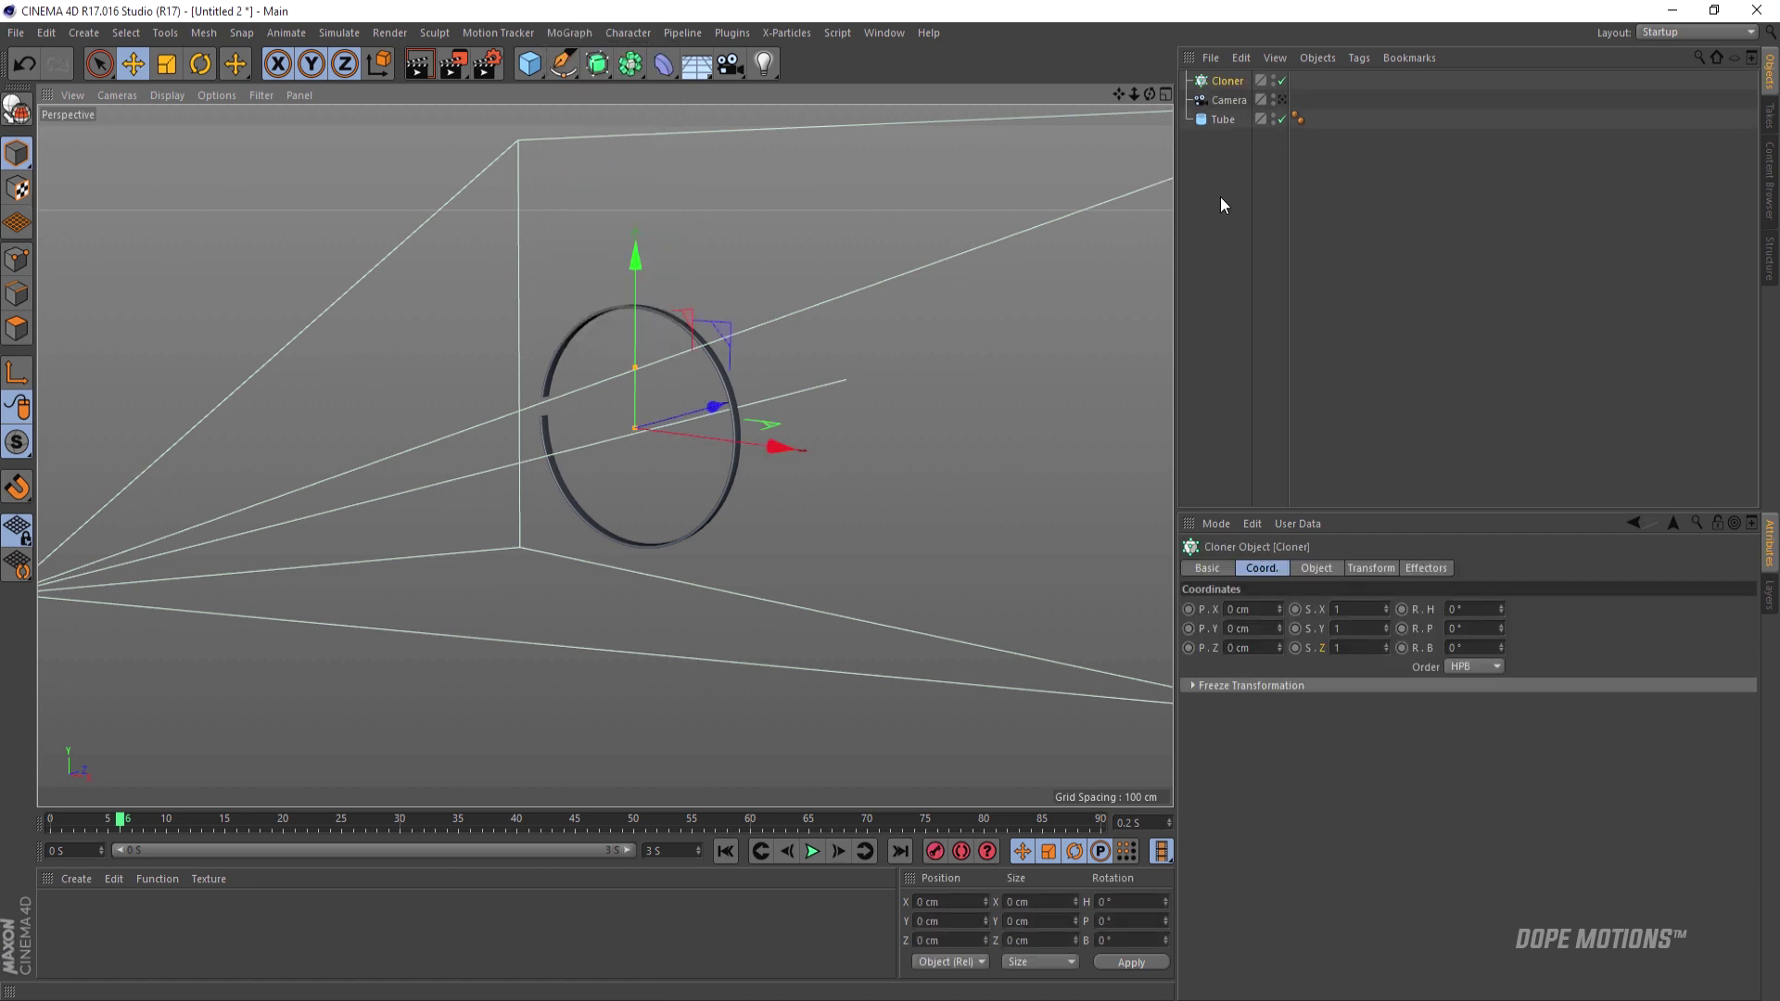
{"action": "mouse_move", "coordinate": [1224, 124]}
{"action": "left_mouse_down"}
{"action": "mouse_move", "coordinate": [1226, 81]}
{"action": "mouse_move", "coordinate": [1226, 100]}
{"action": "left_mouse_up"}
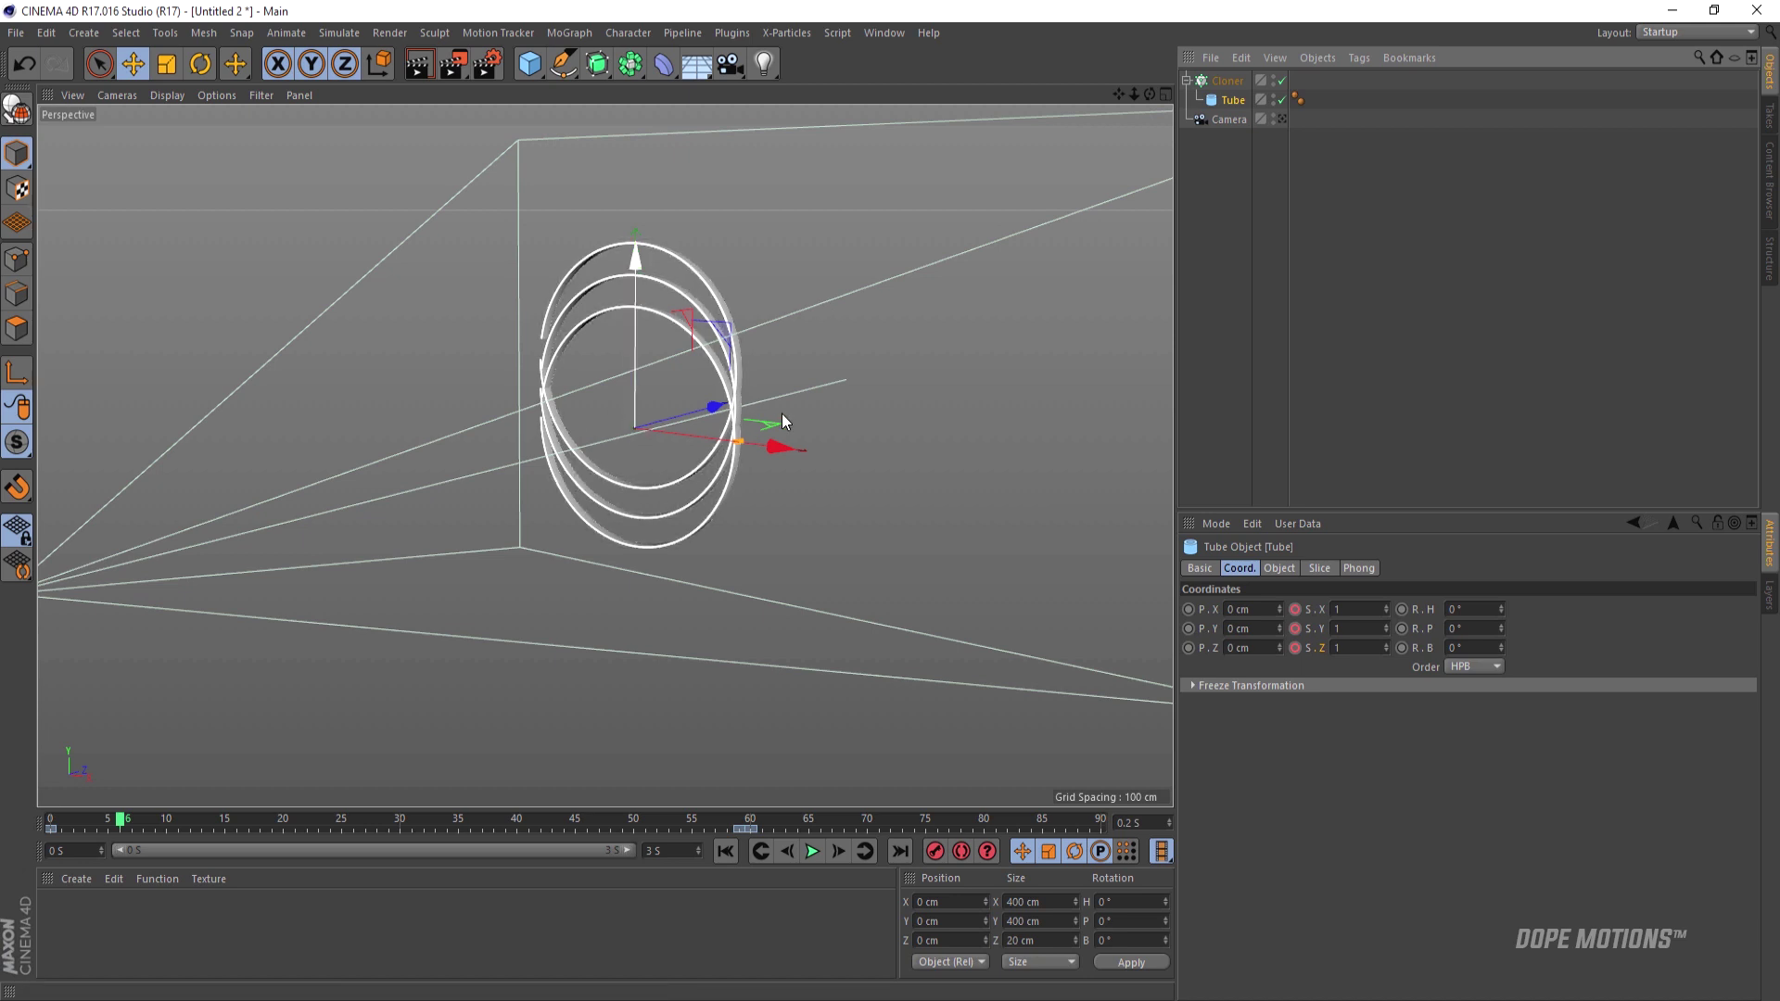
{"action": "left_click", "coordinate": [1224, 82]}
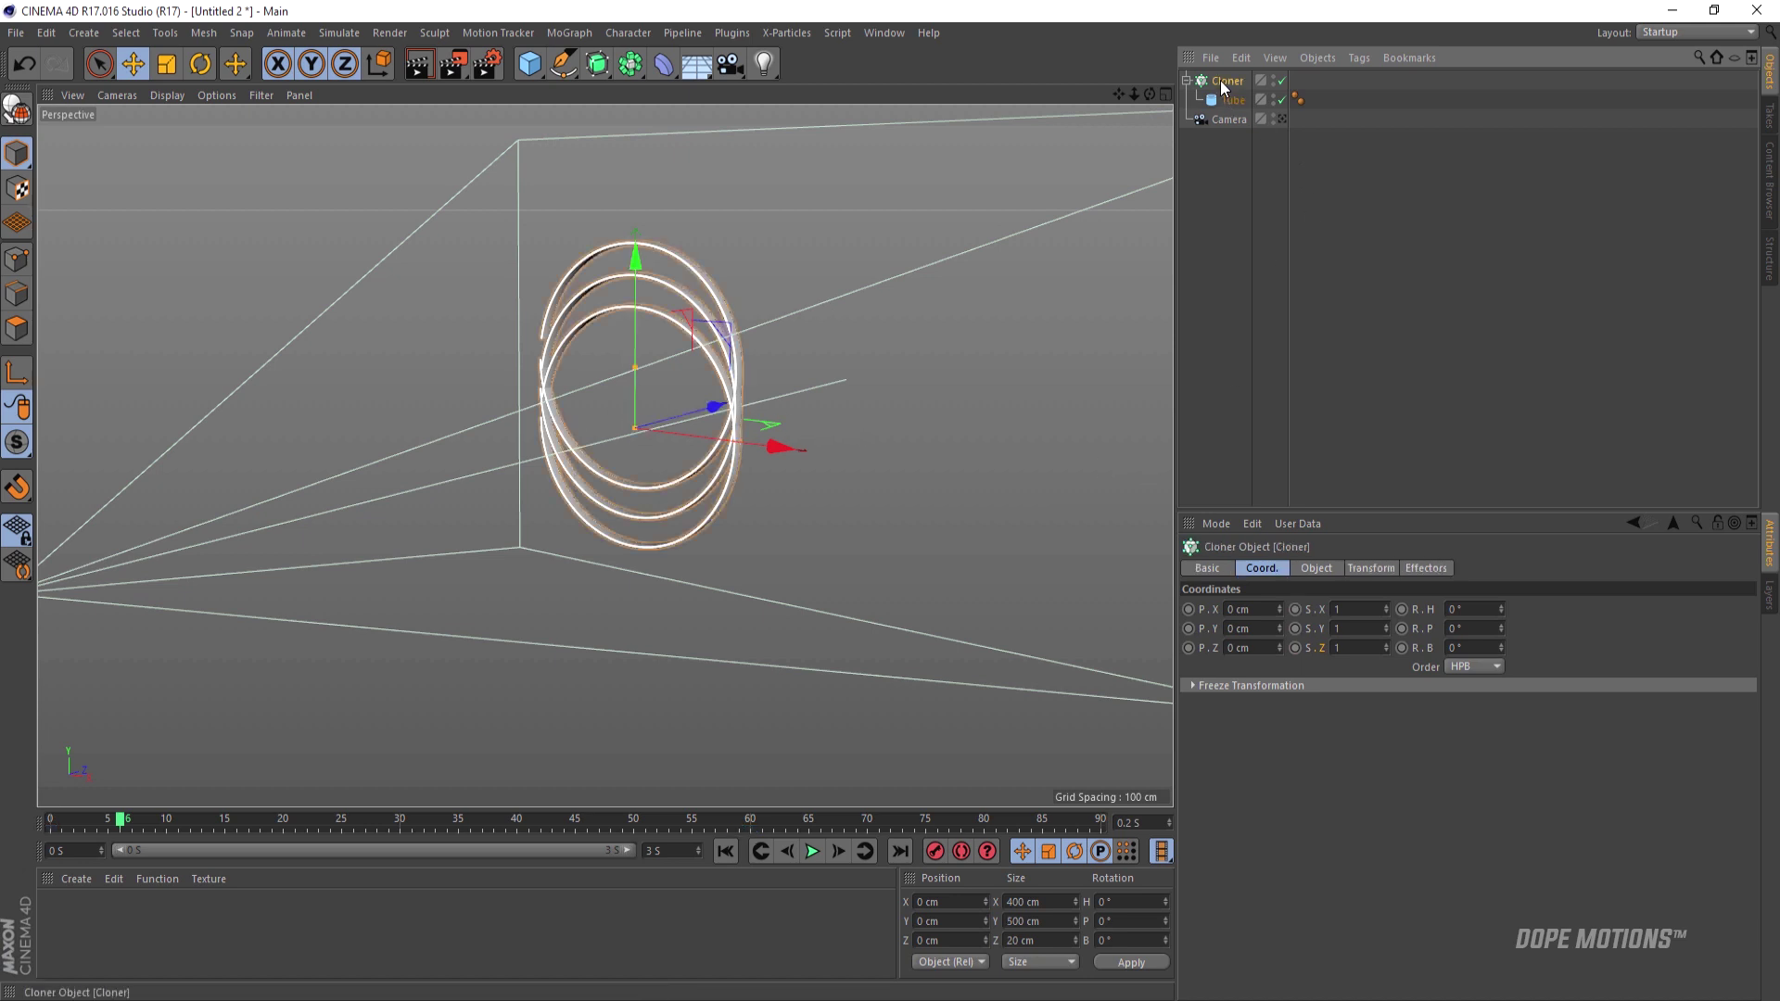
- Set the clone offsets to 0 cm Y and -43 cm Z with 12 clones, previewing through the camera
{"action": "left_click", "coordinate": [1315, 568]}
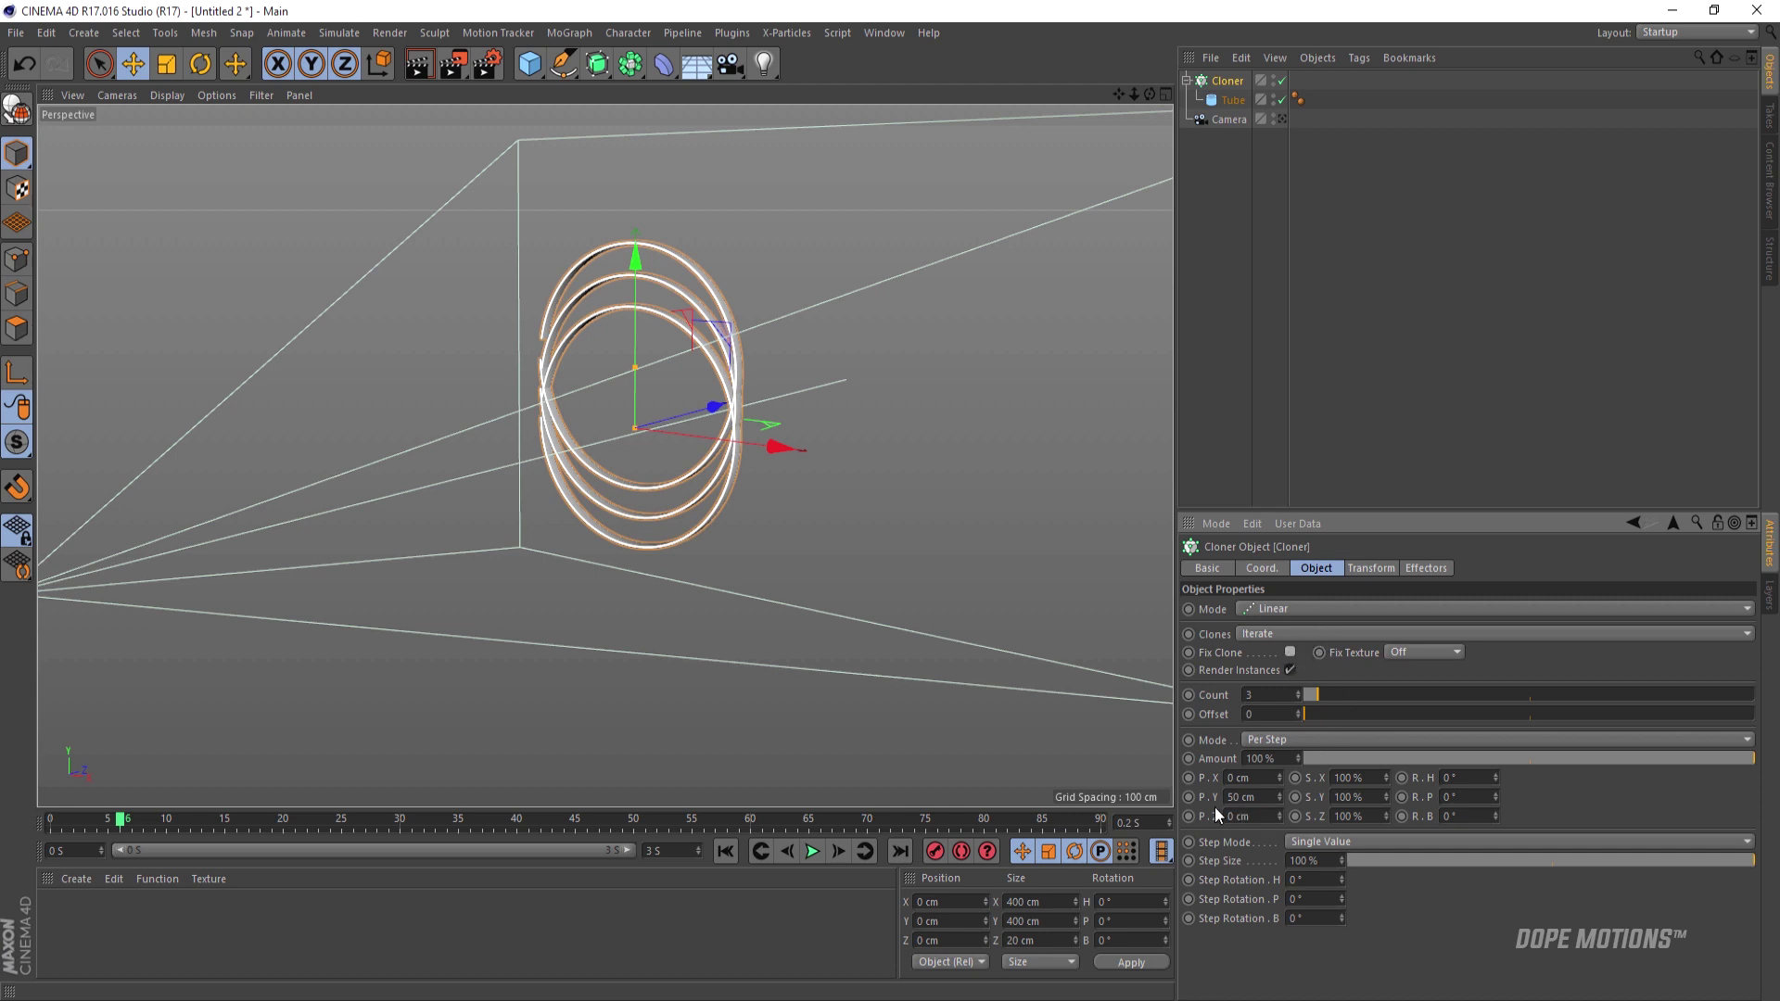
{"action": "double_click", "coordinate": [1254, 795]}
{"action": "type", "text": "0"}
{"action": "left_click", "coordinate": [1259, 815]}
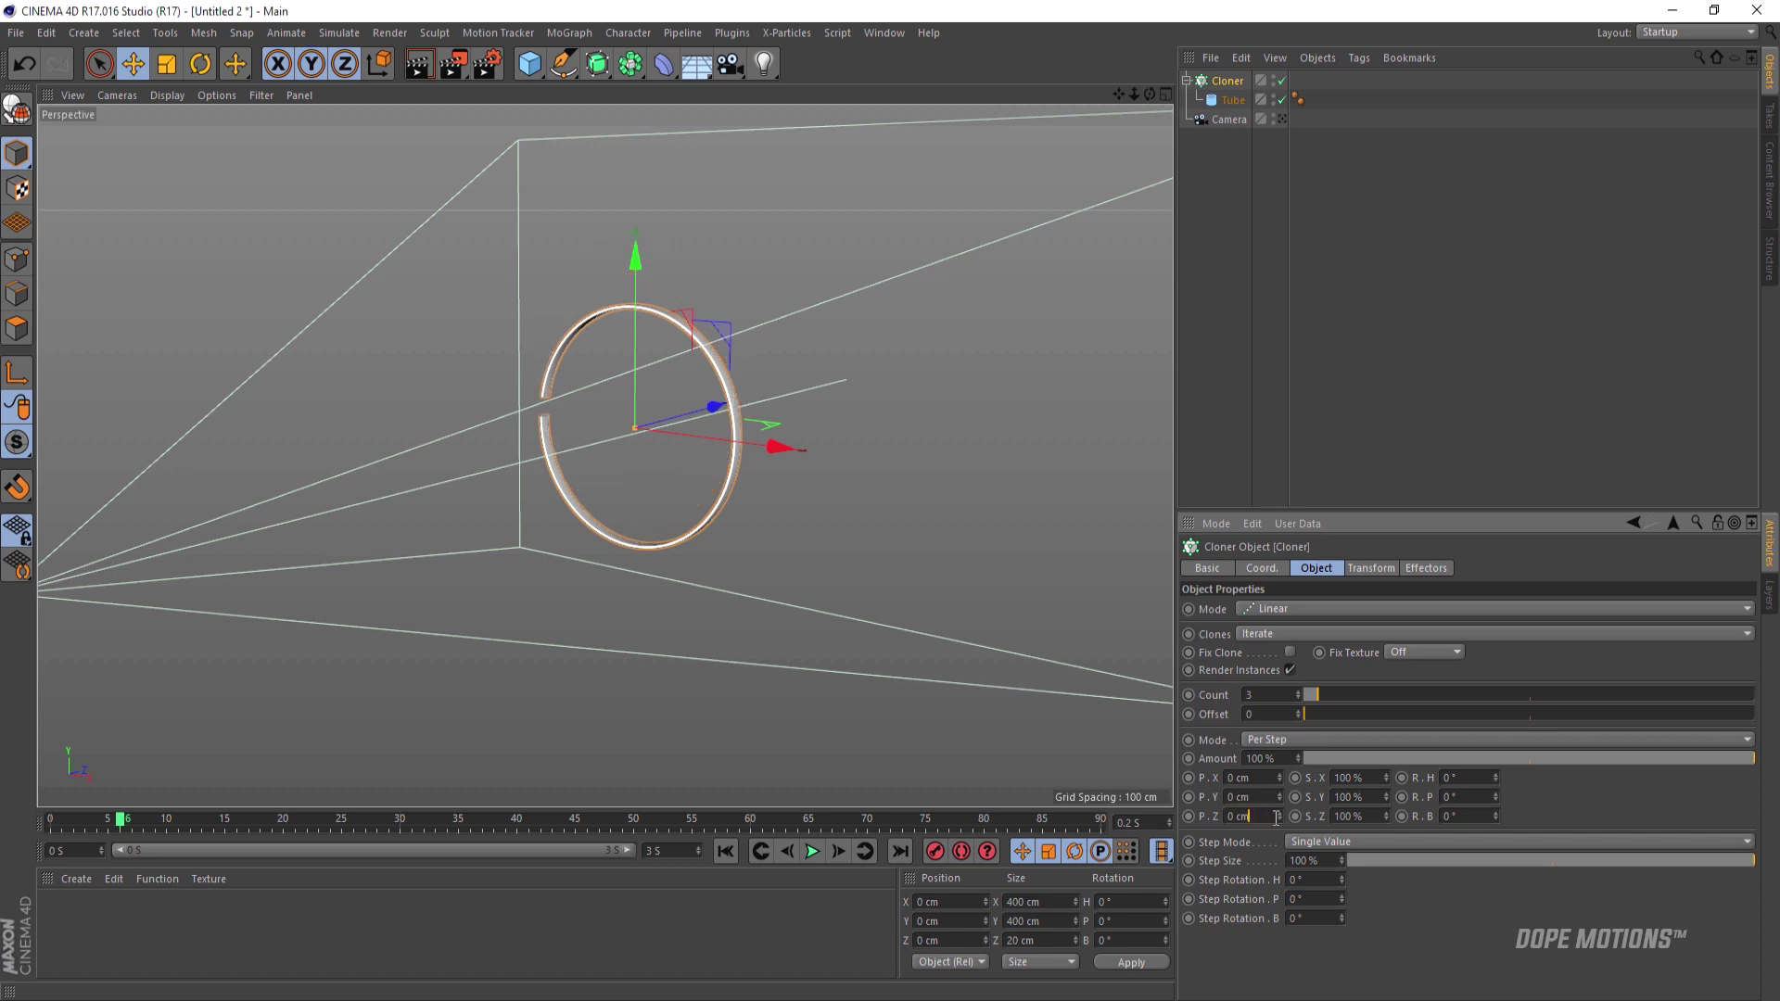
{"action": "mouse_move", "coordinate": [1279, 816]}
{"action": "left_mouse_down"}
{"action": "mouse_move", "coordinate": [1279, 852]}
{"action": "mouse_move", "coordinate": [1283, 820]}
{"action": "left_mouse_up"}
{"action": "left_click_drag", "start_coordinate": [1321, 693], "coordinate": [1360, 693]}
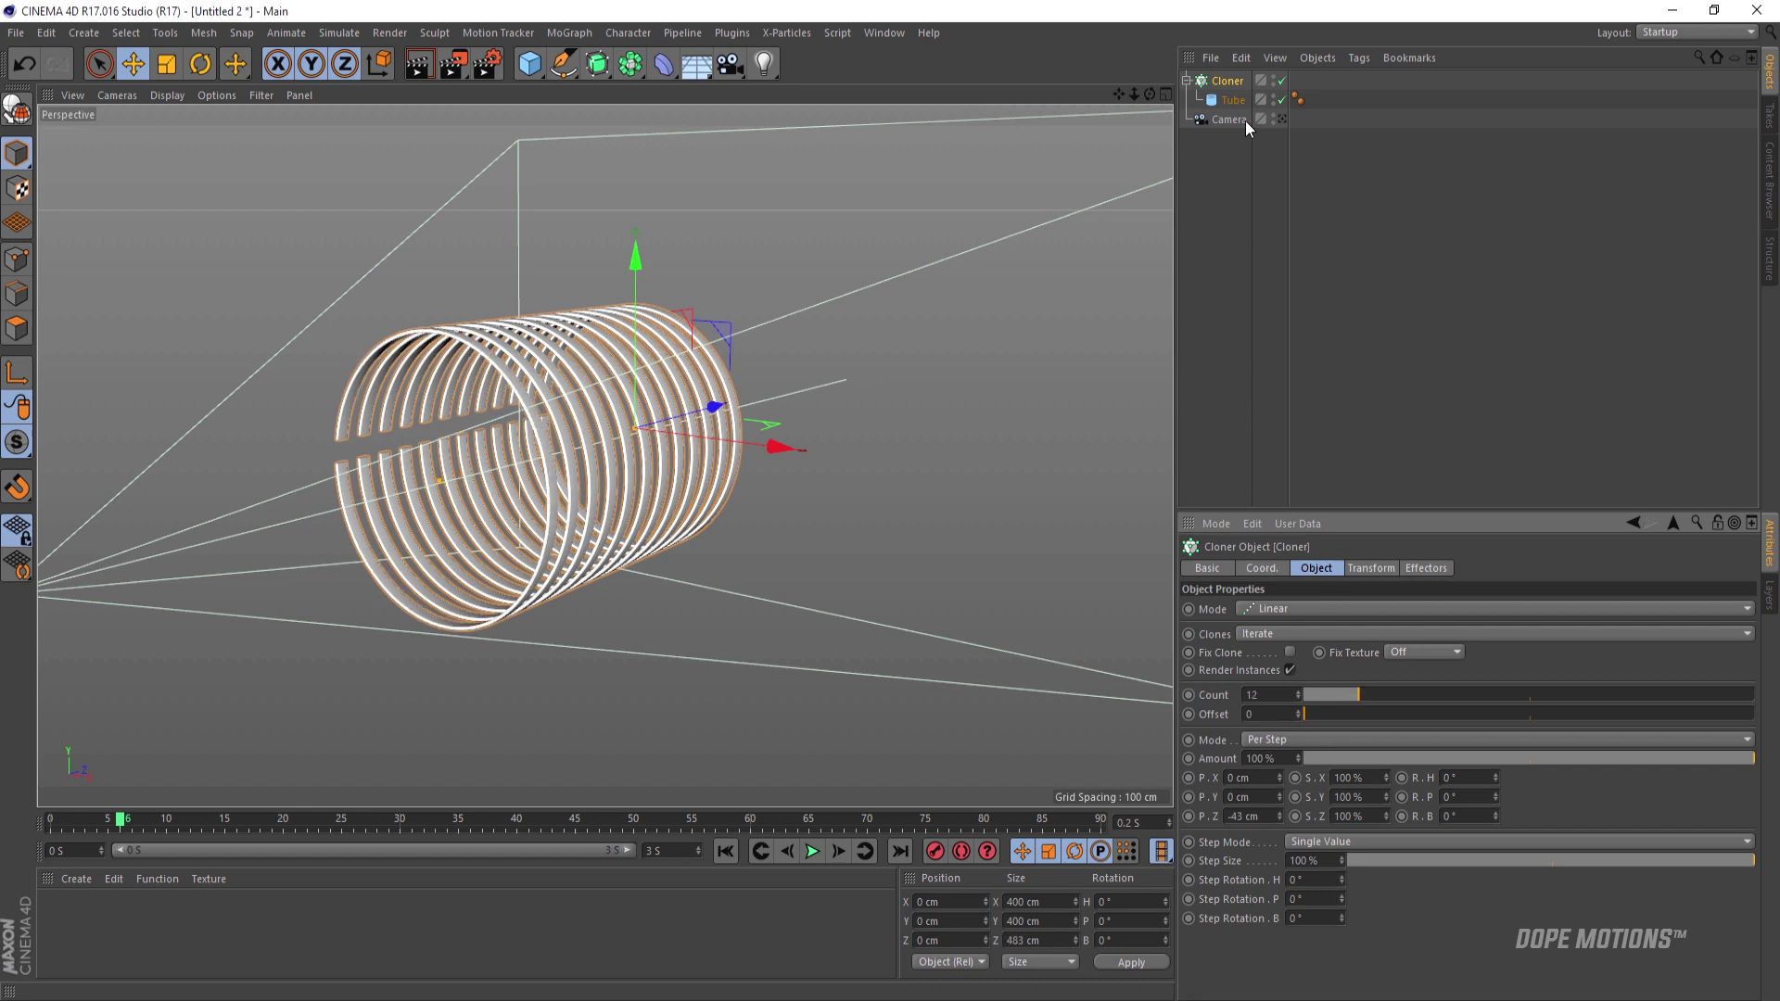
{"action": "left_click", "coordinate": [1282, 119]}
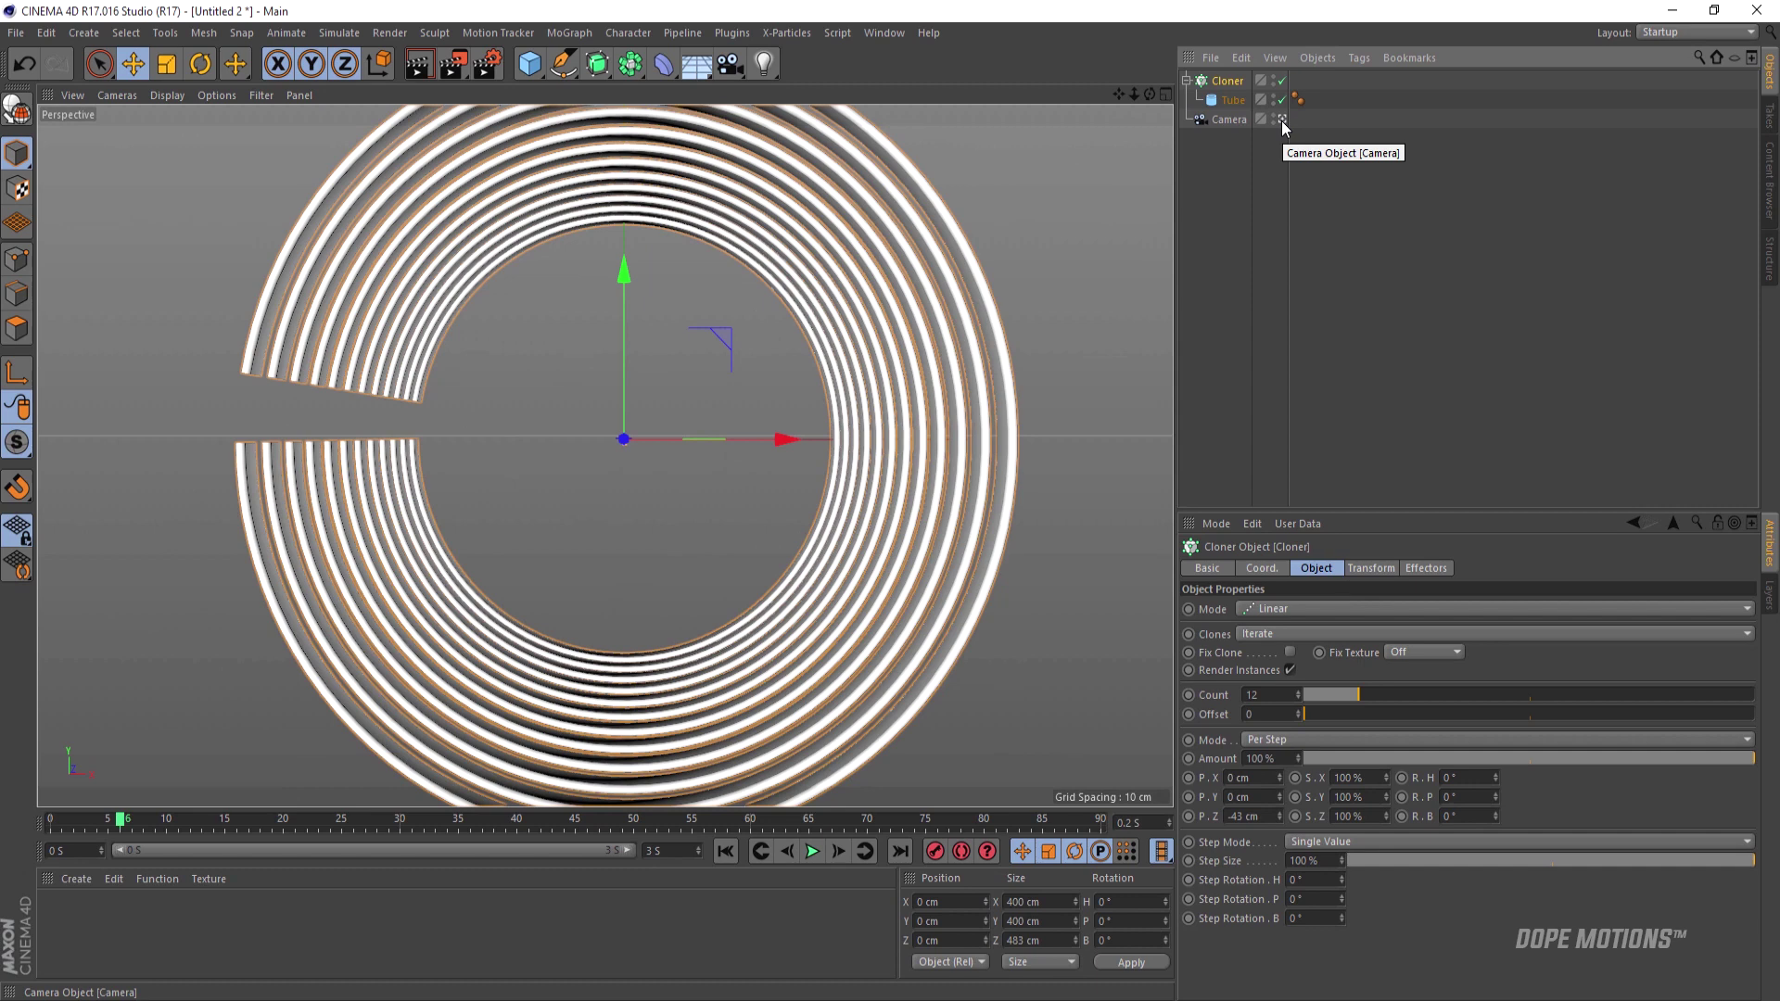
{"action": "left_click", "coordinate": [1283, 119]}
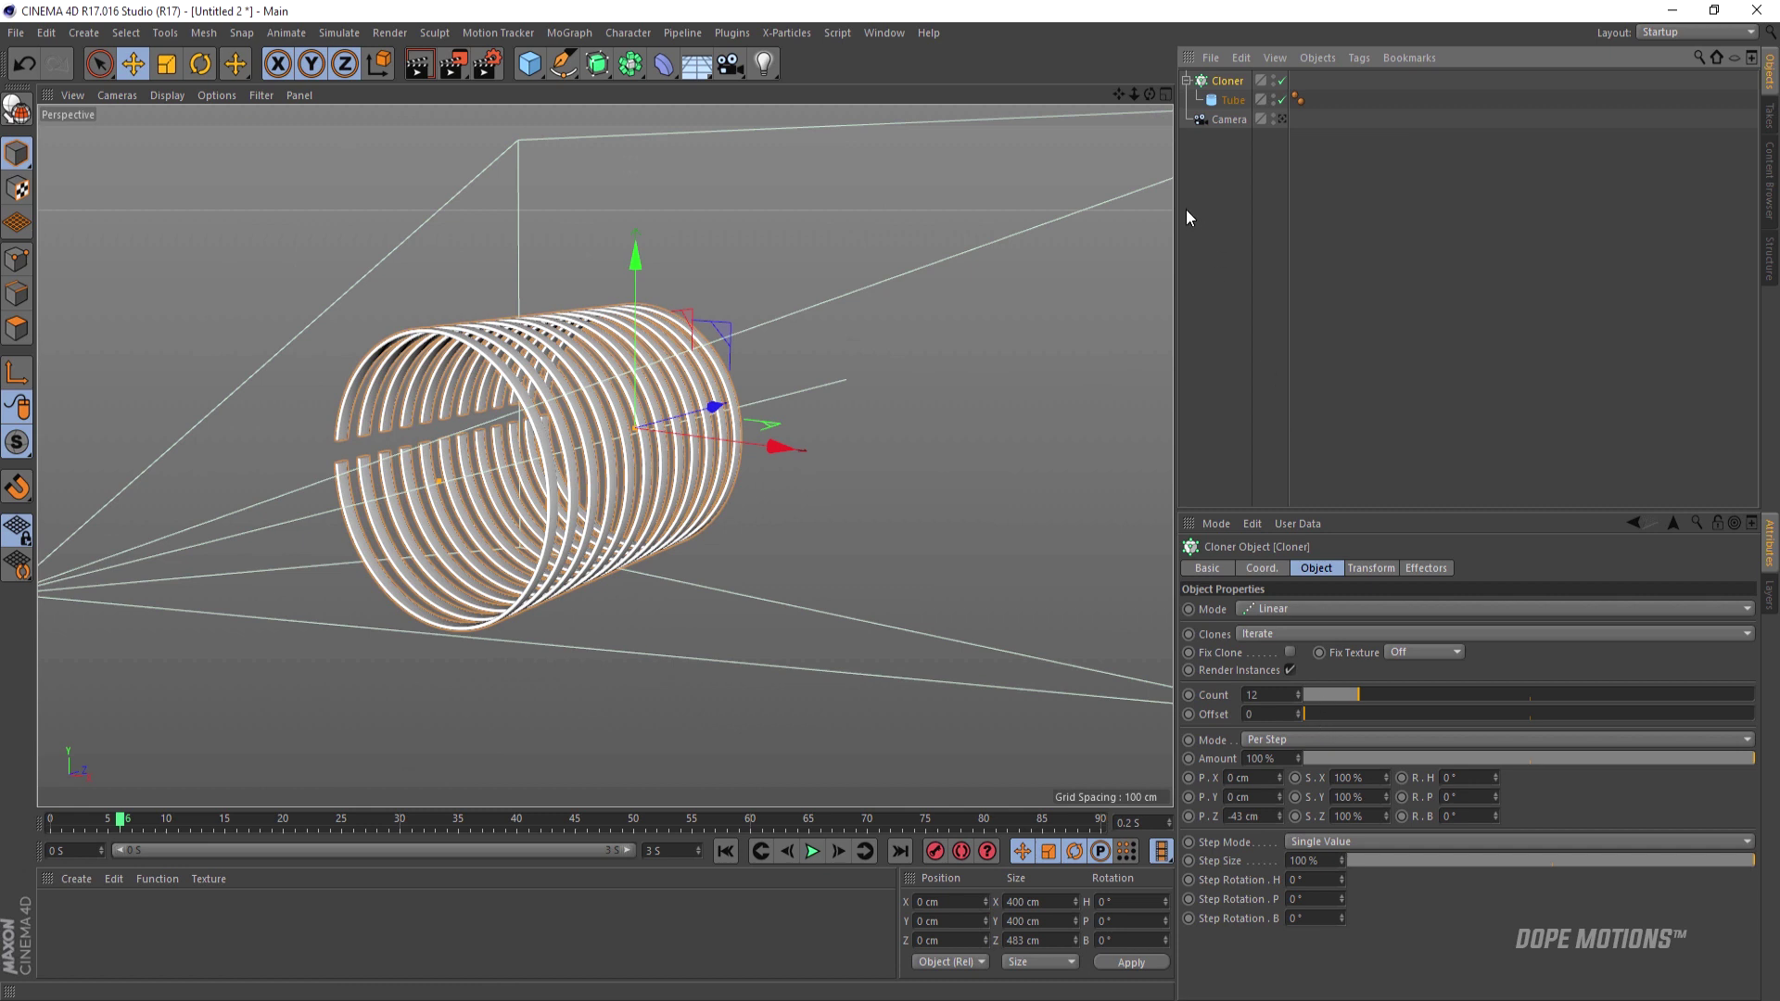
- Add a second Cloner named 'main cloner' and nest the first Cloner inside it
{"action": "left_click", "coordinate": [1200, 169]}
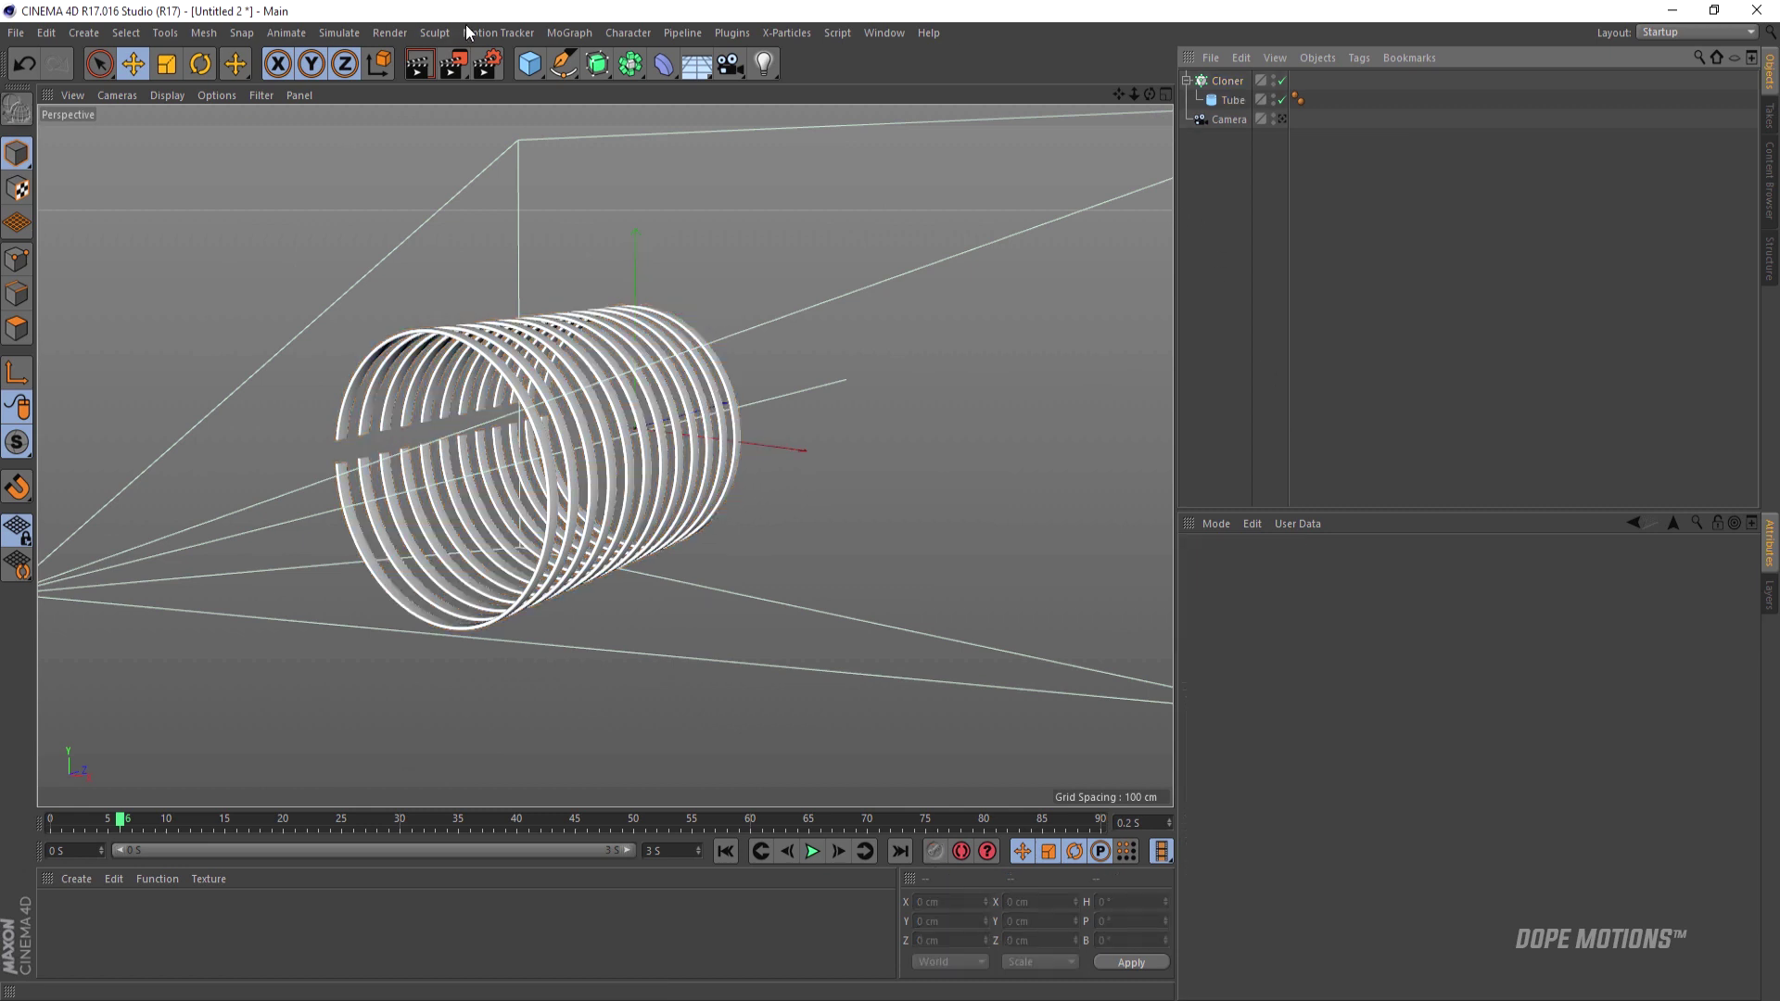
{"action": "left_click", "coordinate": [569, 32]}
{"action": "left_click", "coordinate": [602, 178]}
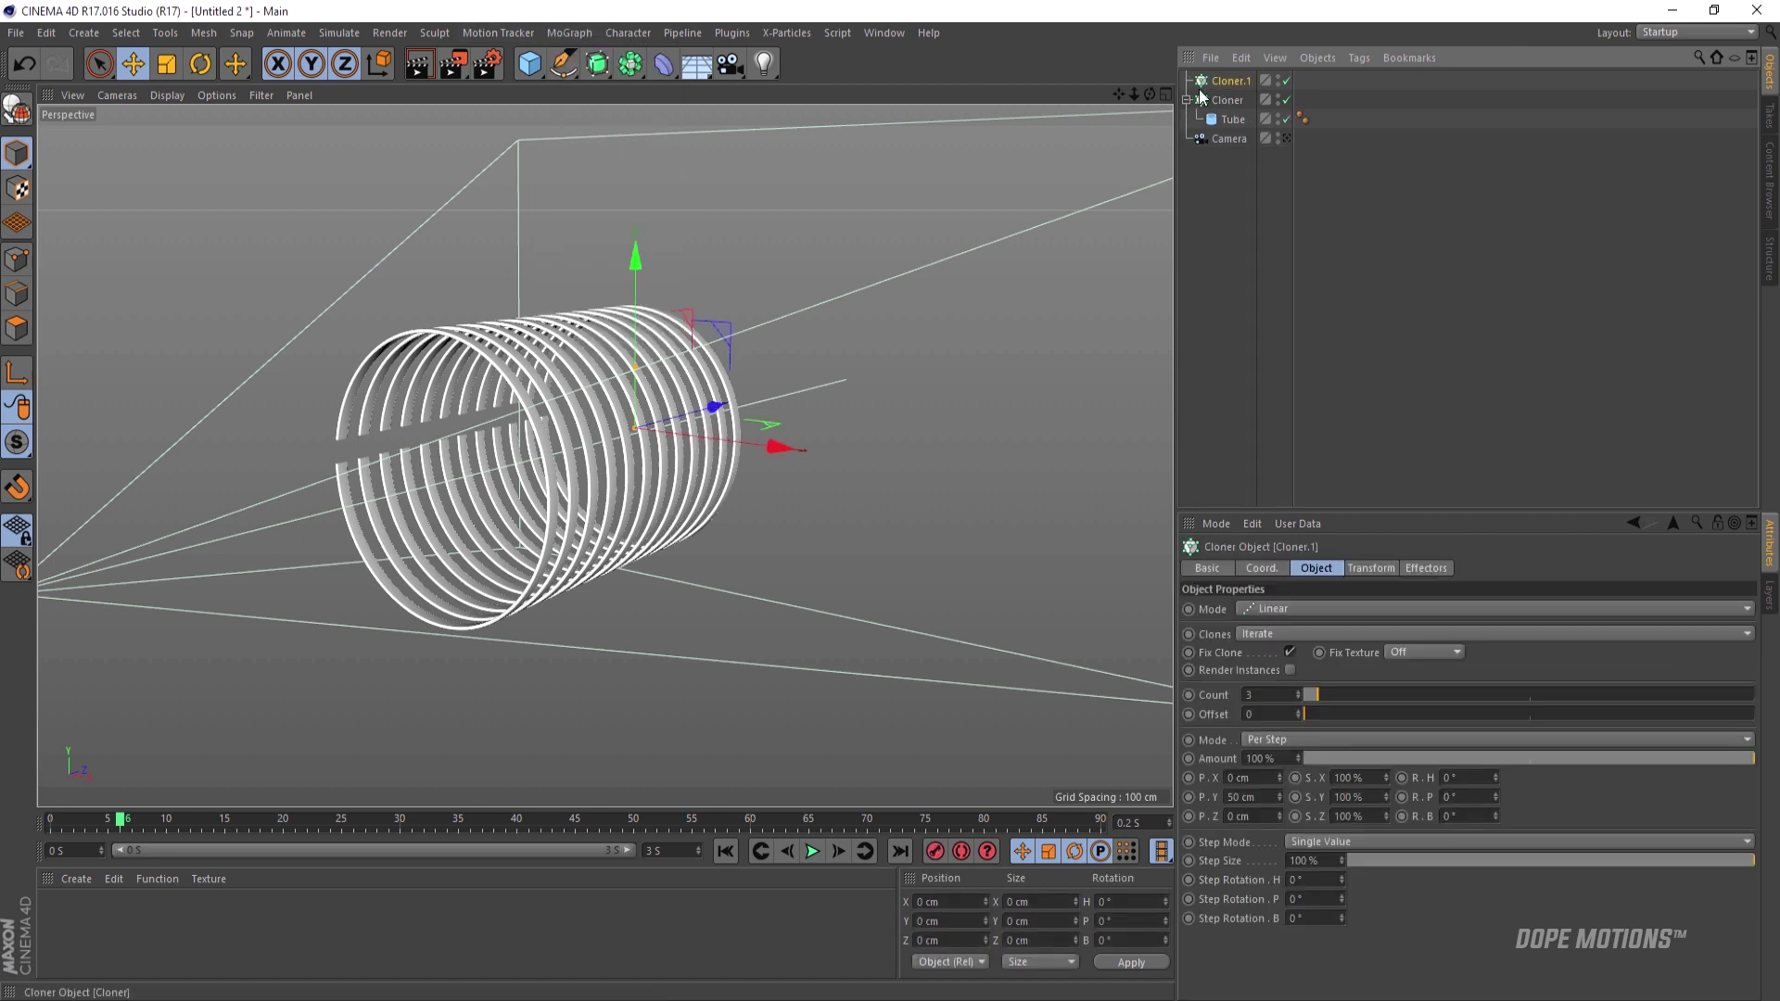
{"action": "double_click", "coordinate": [1229, 80]}
{"action": "type", "text": "main cloner"}
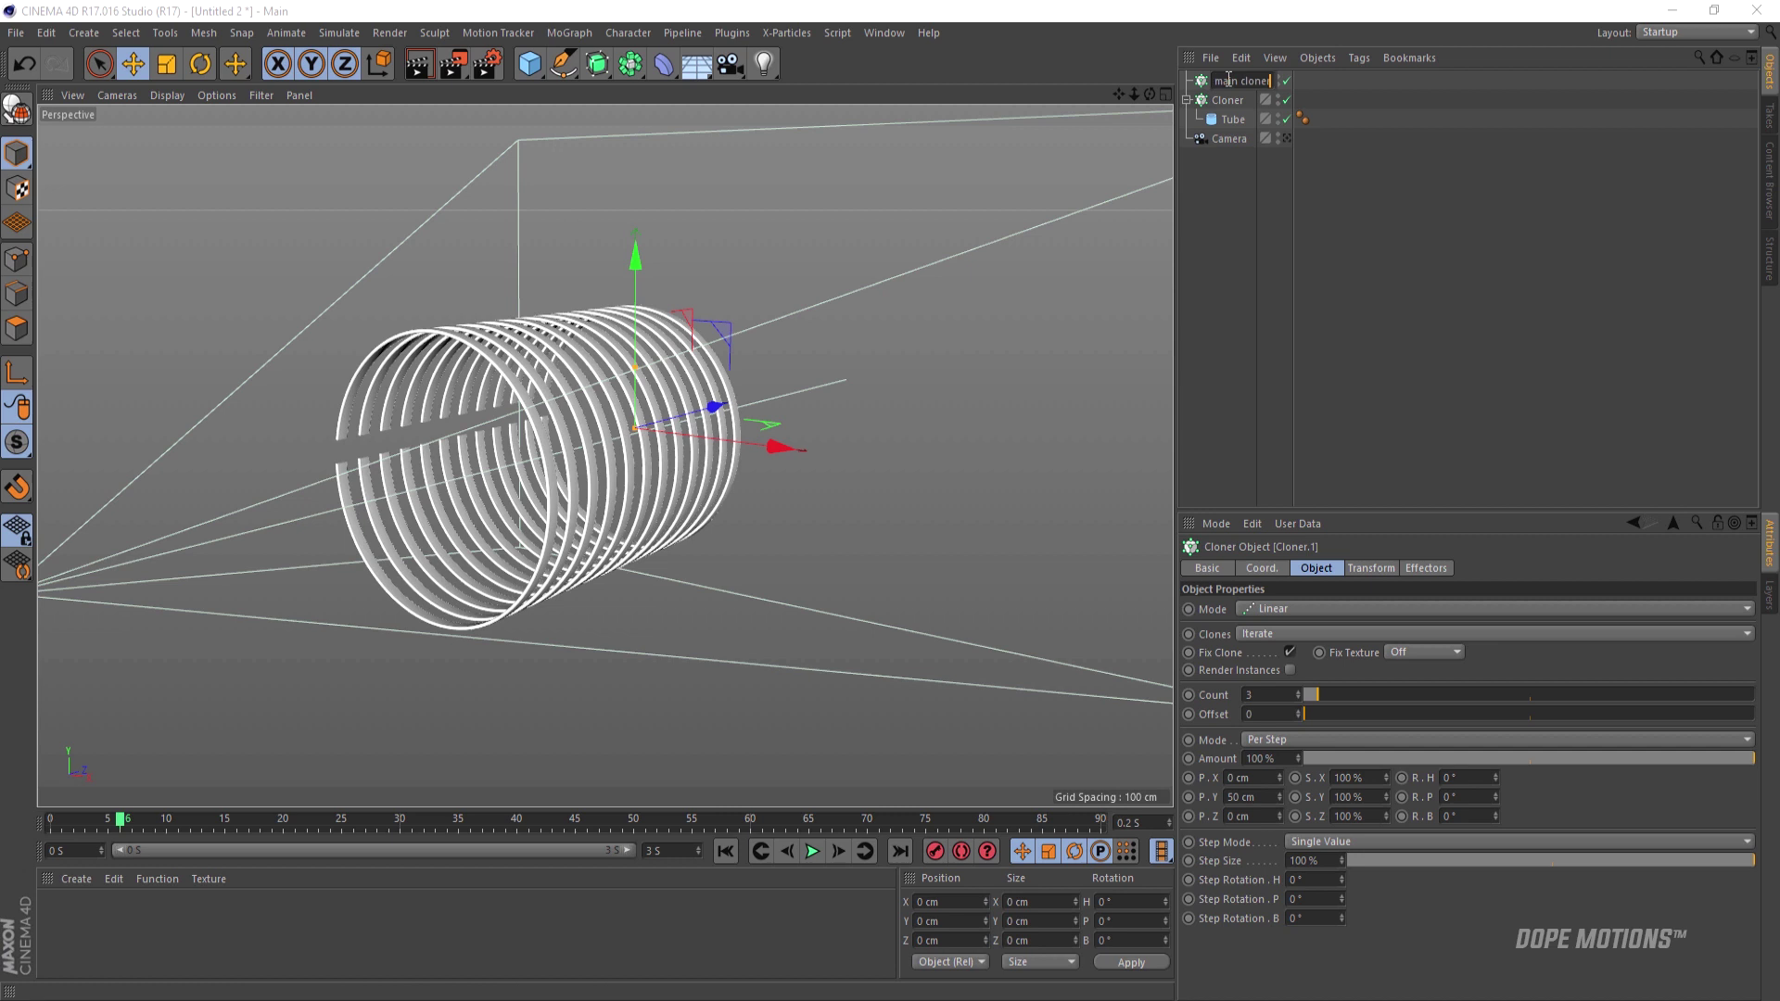
{"action": "key", "text": "Return"}
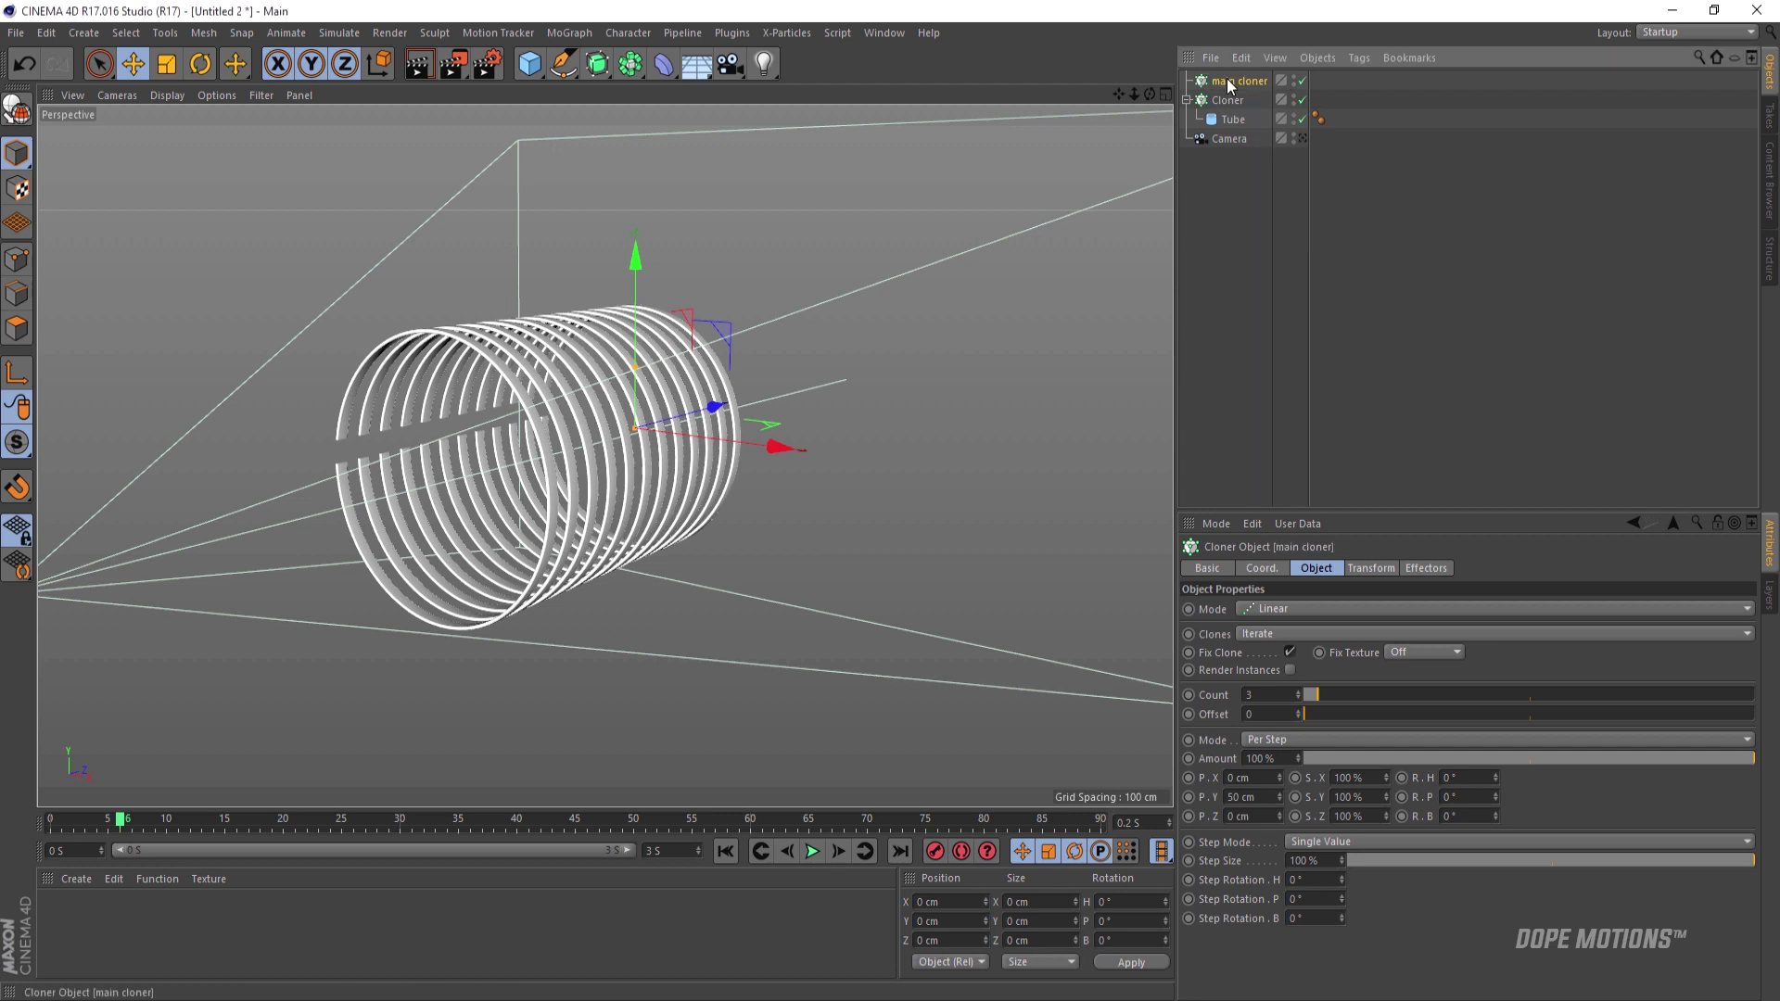
{"action": "left_click_drag", "start_coordinate": [1231, 84], "coordinate": [1248, 80]}
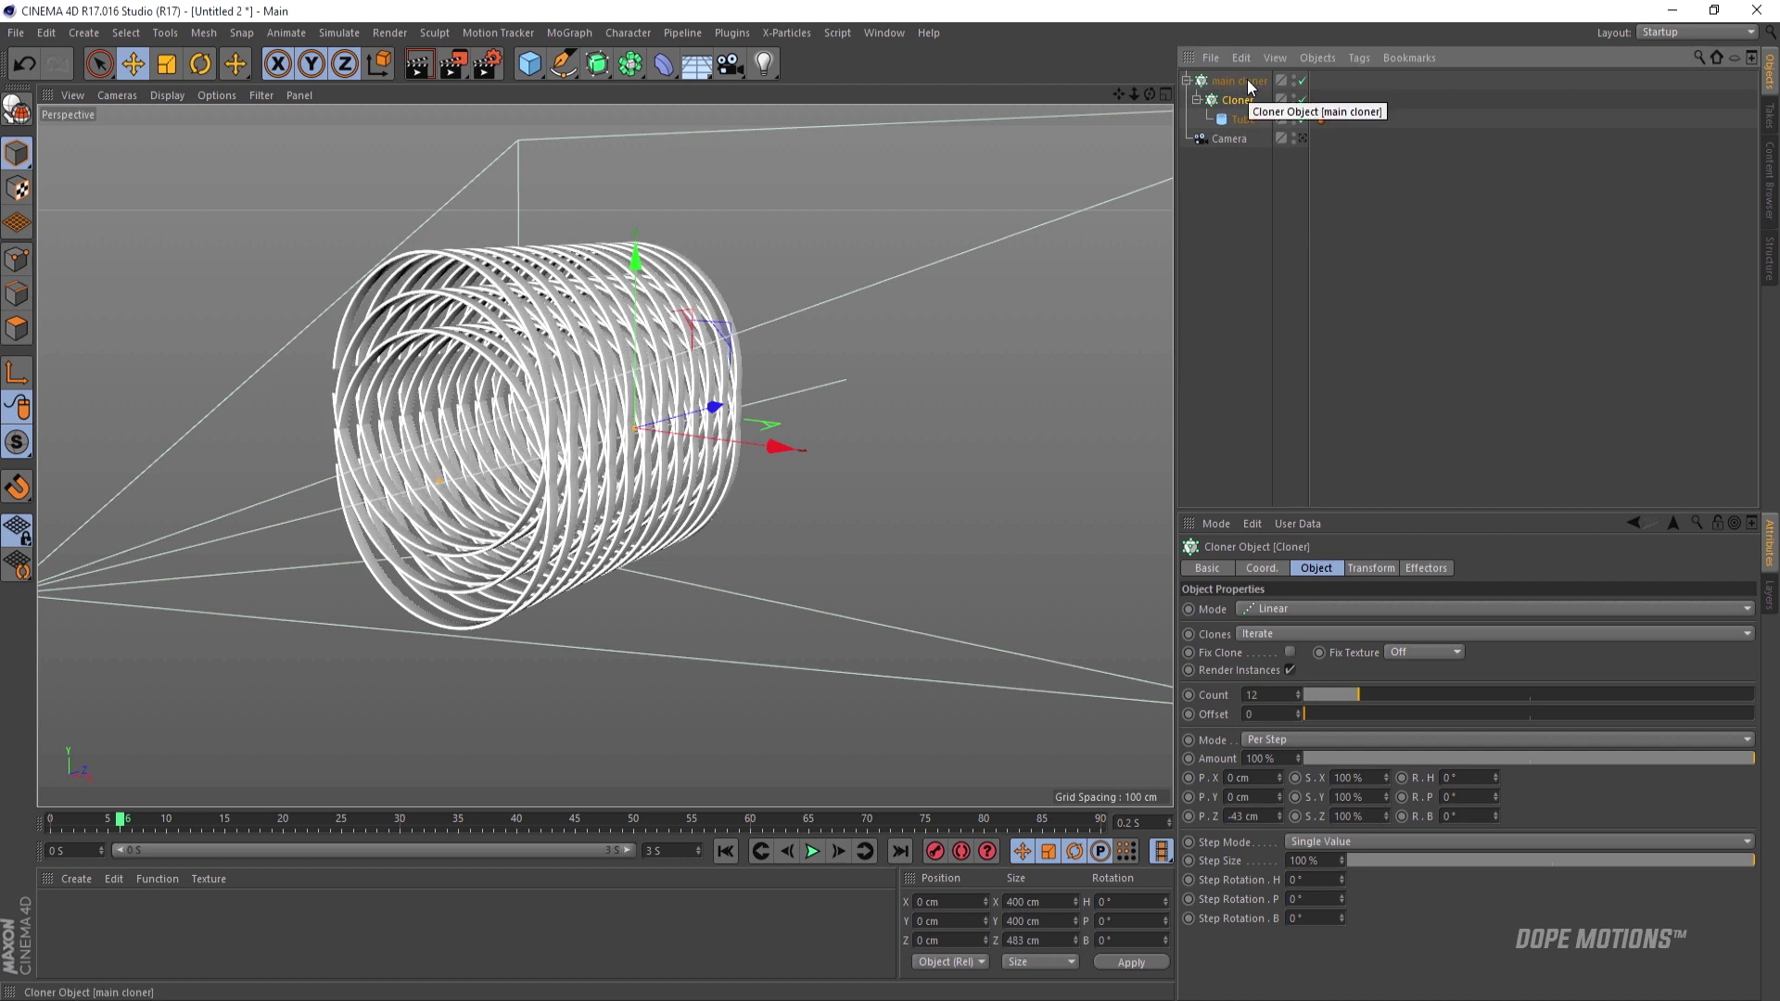
- Switch main cloner to Radial mode and turn off Fix Clone
{"action": "left_click", "coordinate": [1248, 79]}
{"action": "left_click", "coordinate": [1284, 608]}
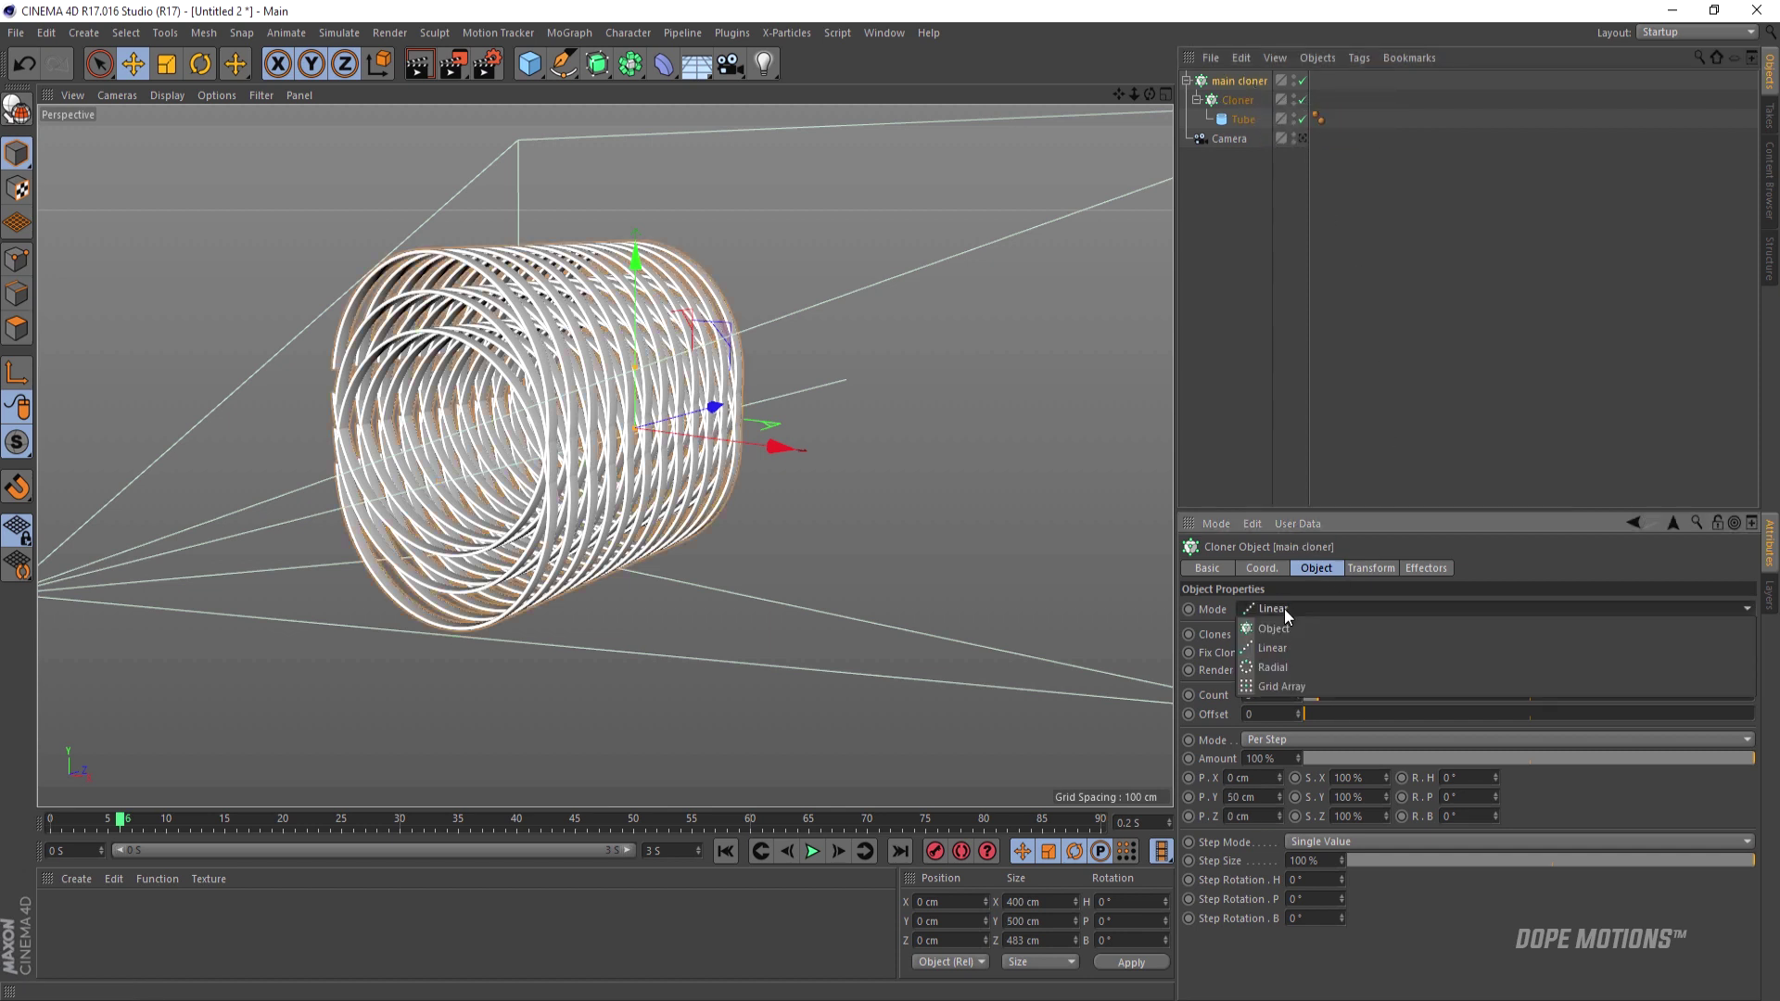
{"action": "left_click", "coordinate": [1270, 664]}
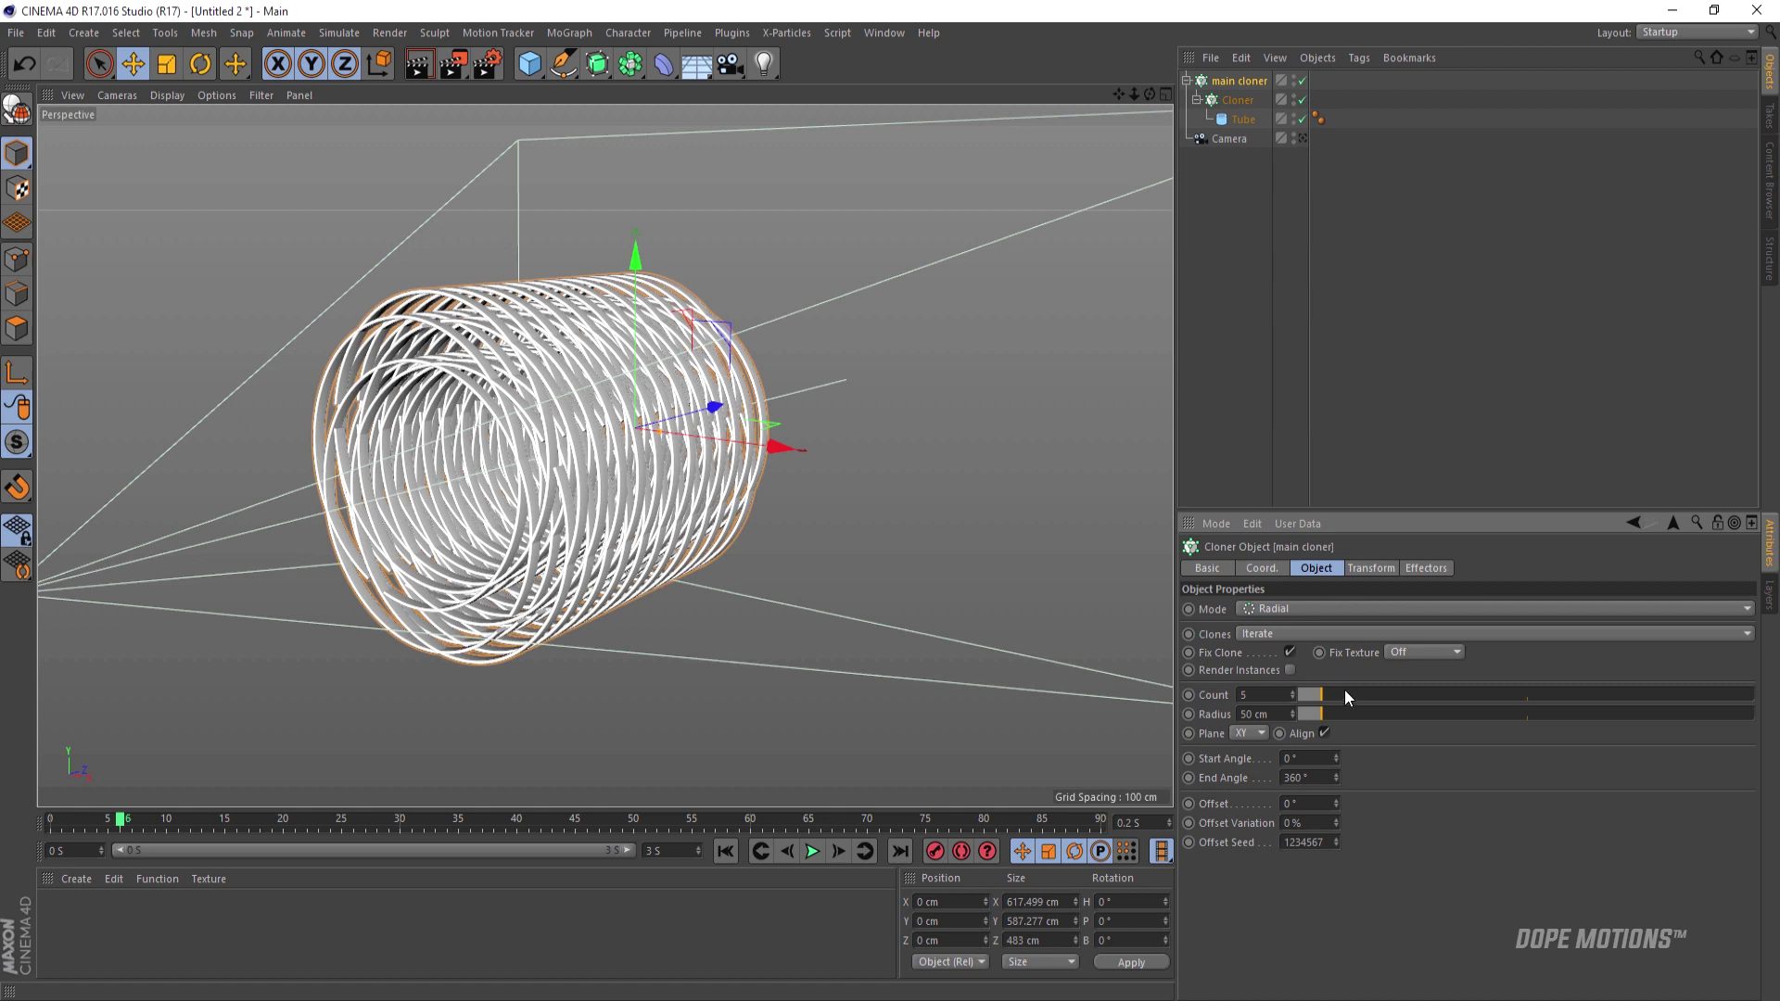
{"action": "left_click", "coordinate": [1290, 670]}
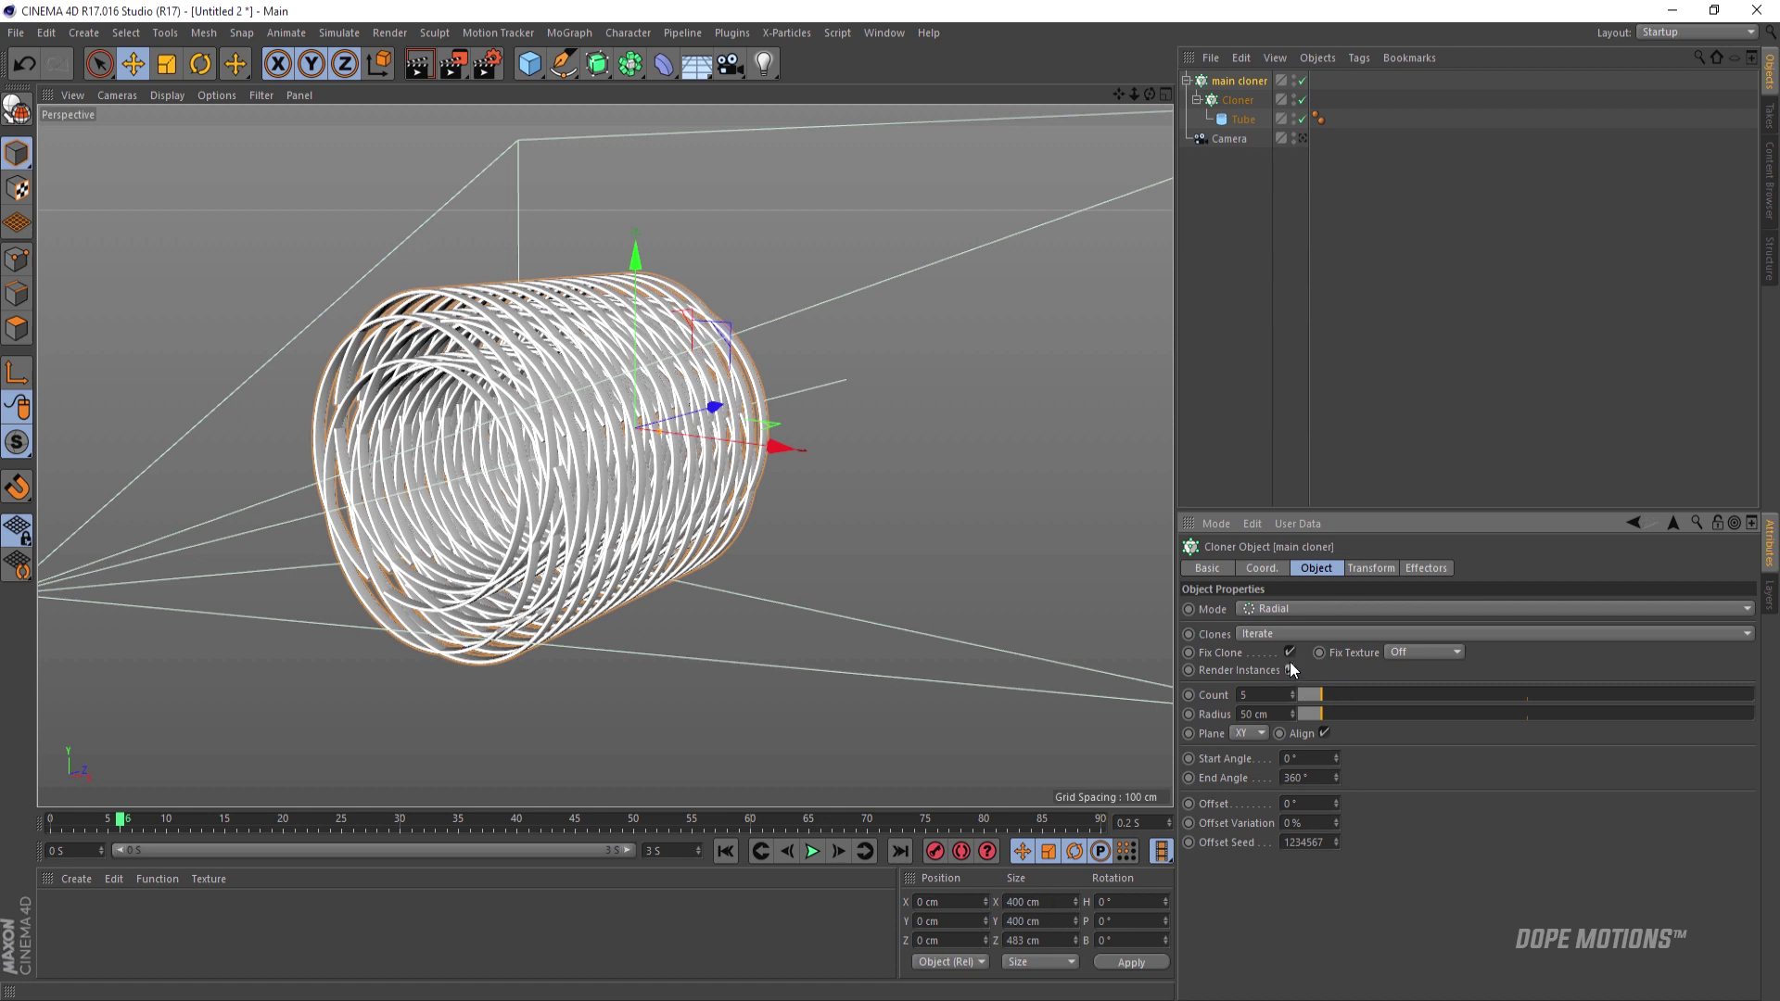
- Preview the animation through the scene camera and widen main cloner's radial radius to 70 cm
{"action": "left_click", "coordinate": [729, 852]}
{"action": "left_click", "coordinate": [815, 849]}
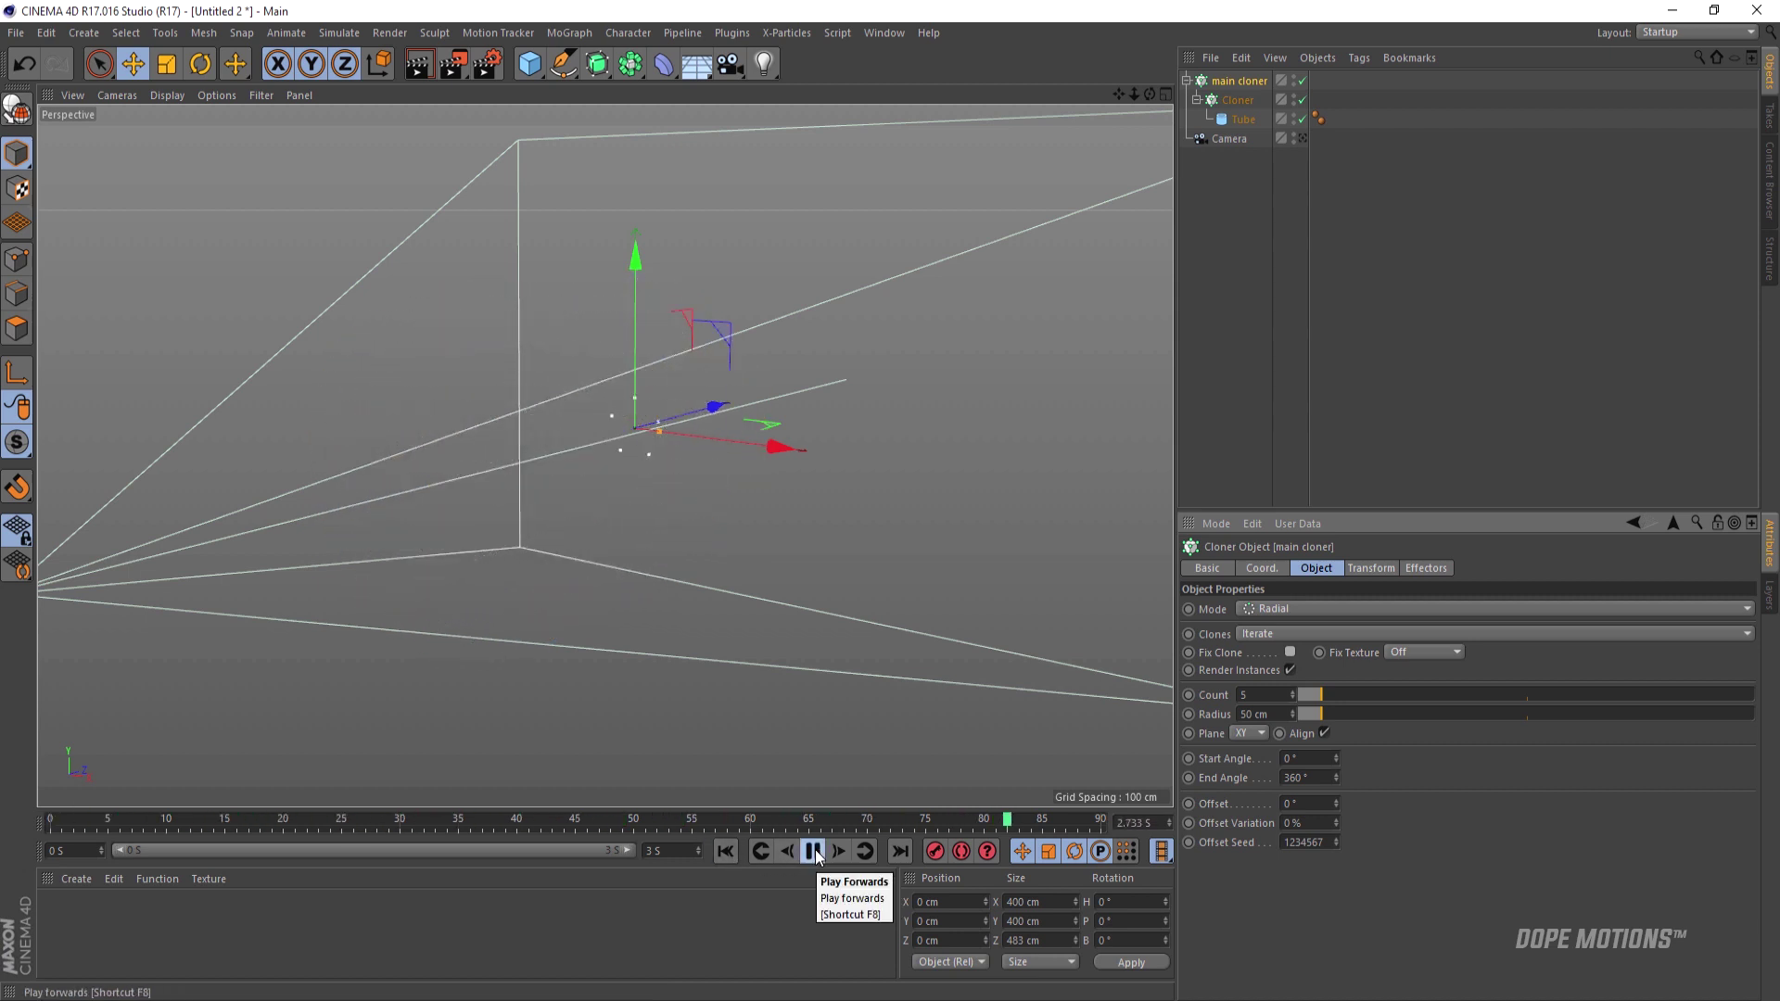
{"action": "left_click", "coordinate": [814, 851]}
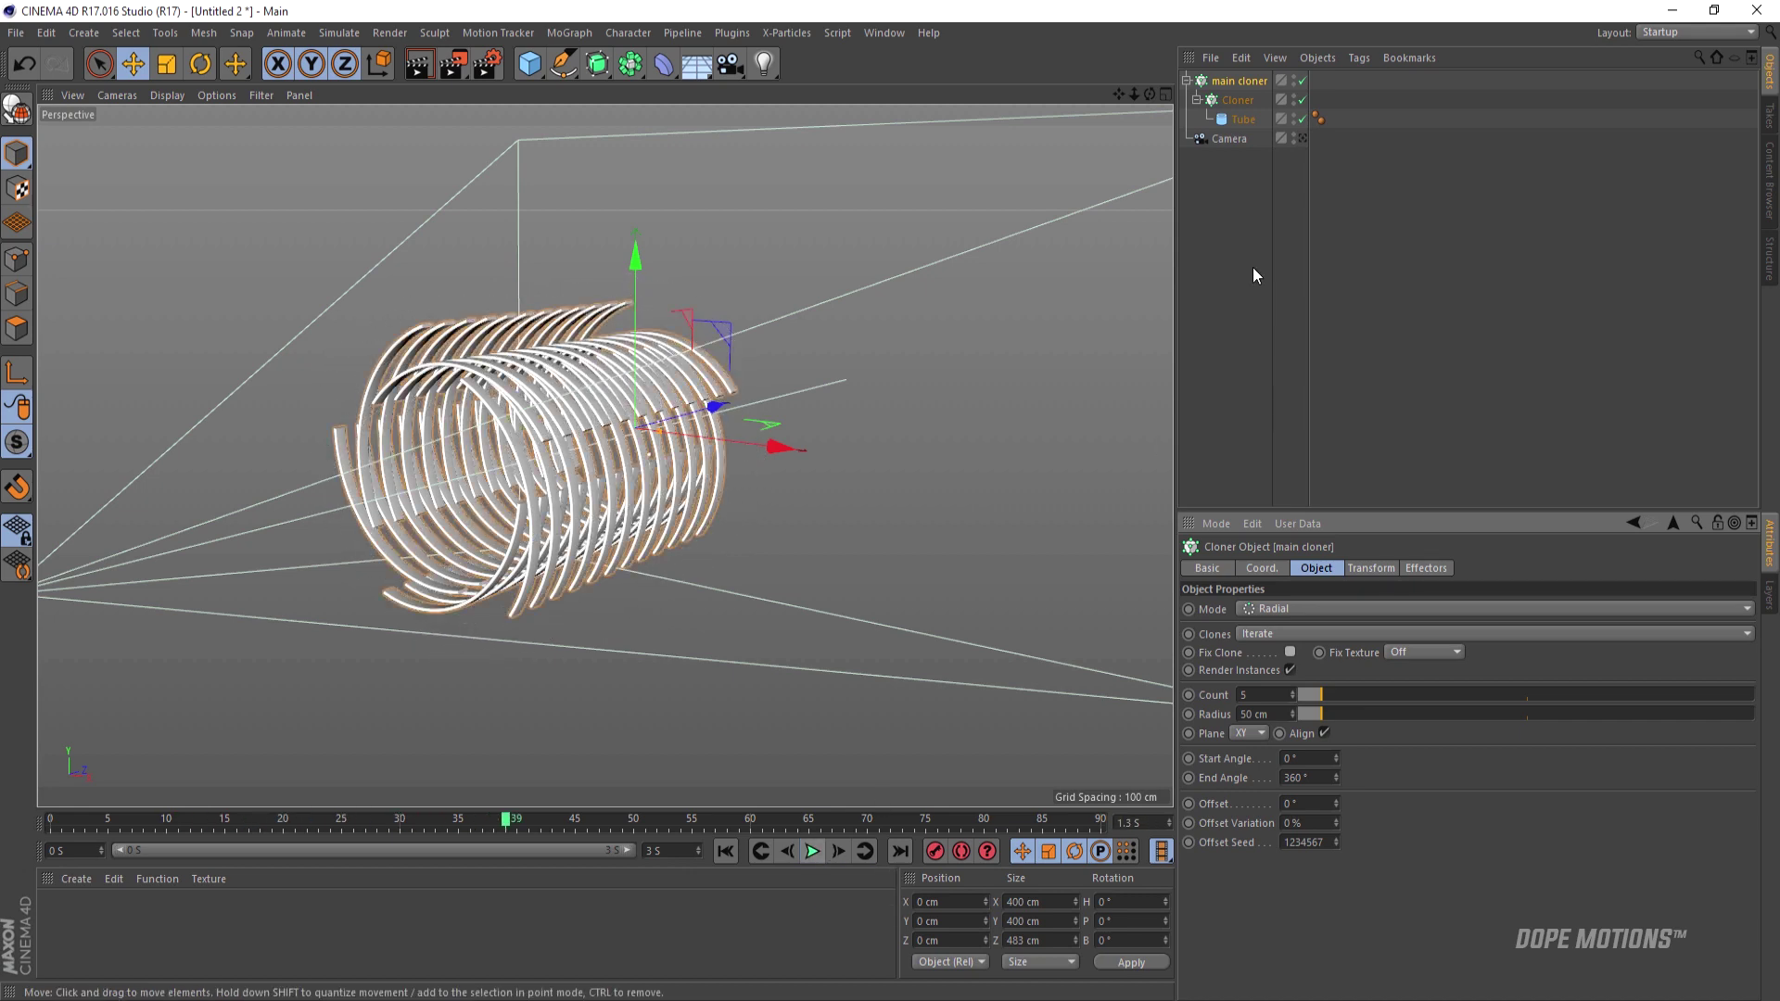
{"action": "left_click", "coordinate": [1304, 137]}
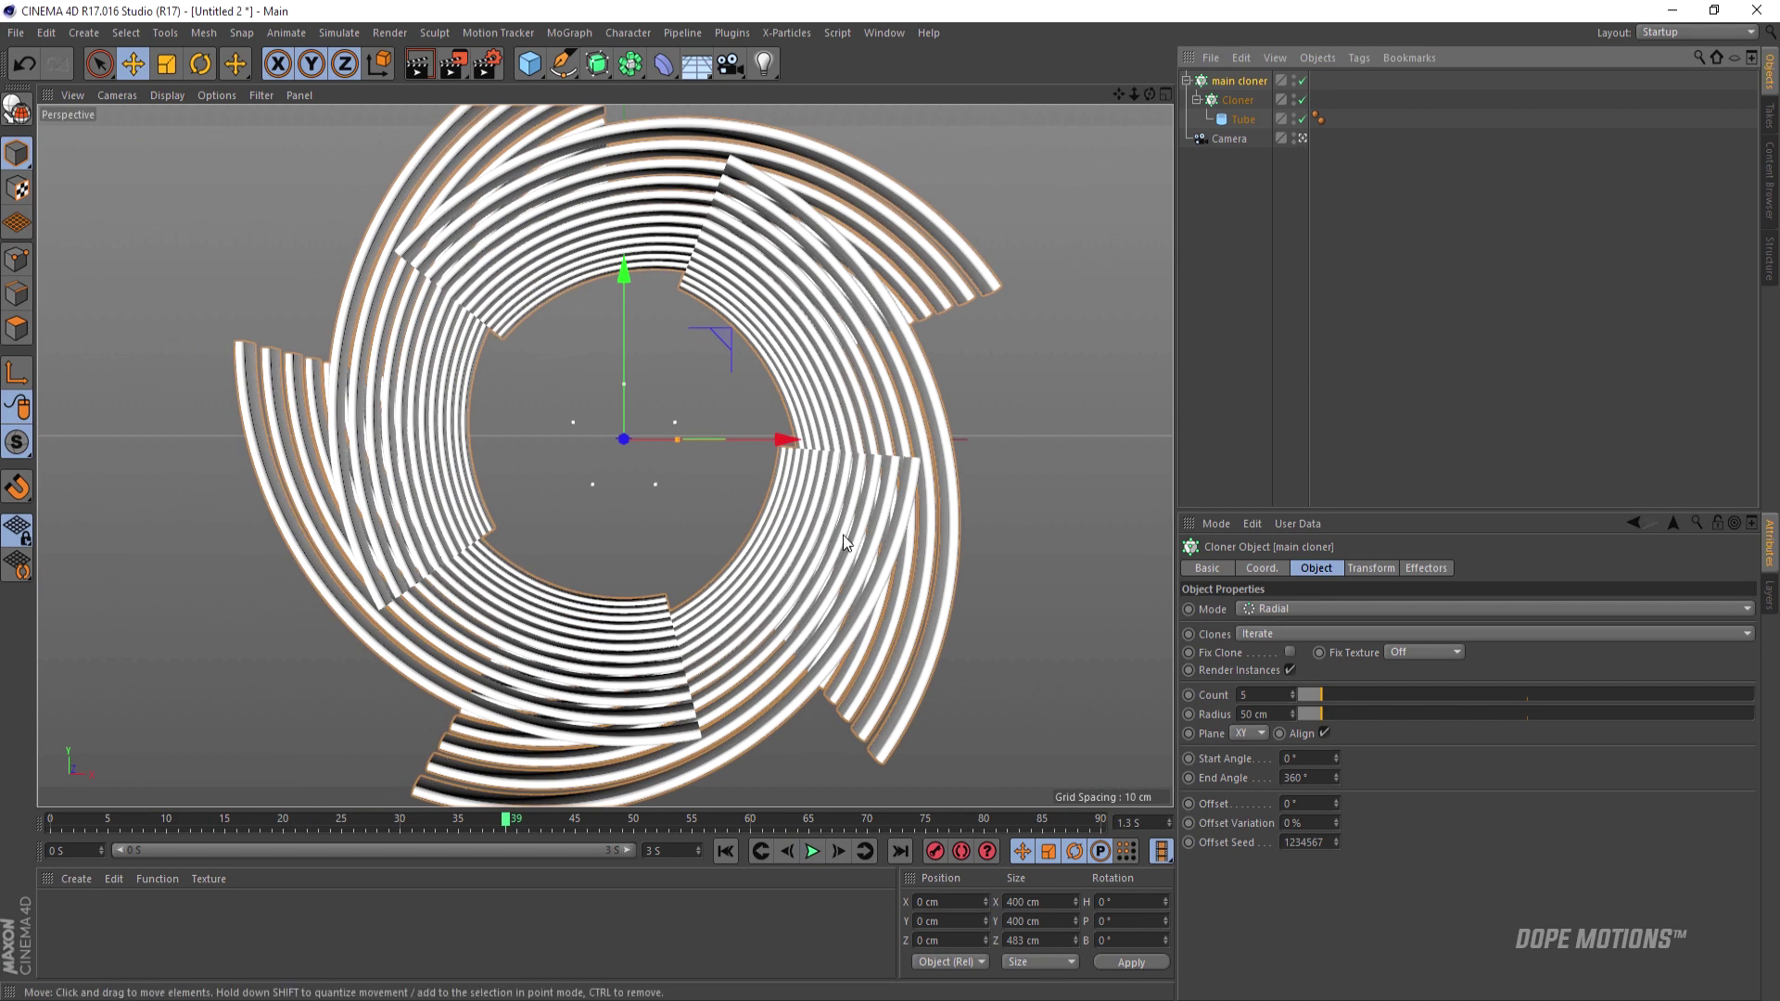
{"action": "left_click", "coordinate": [725, 851]}
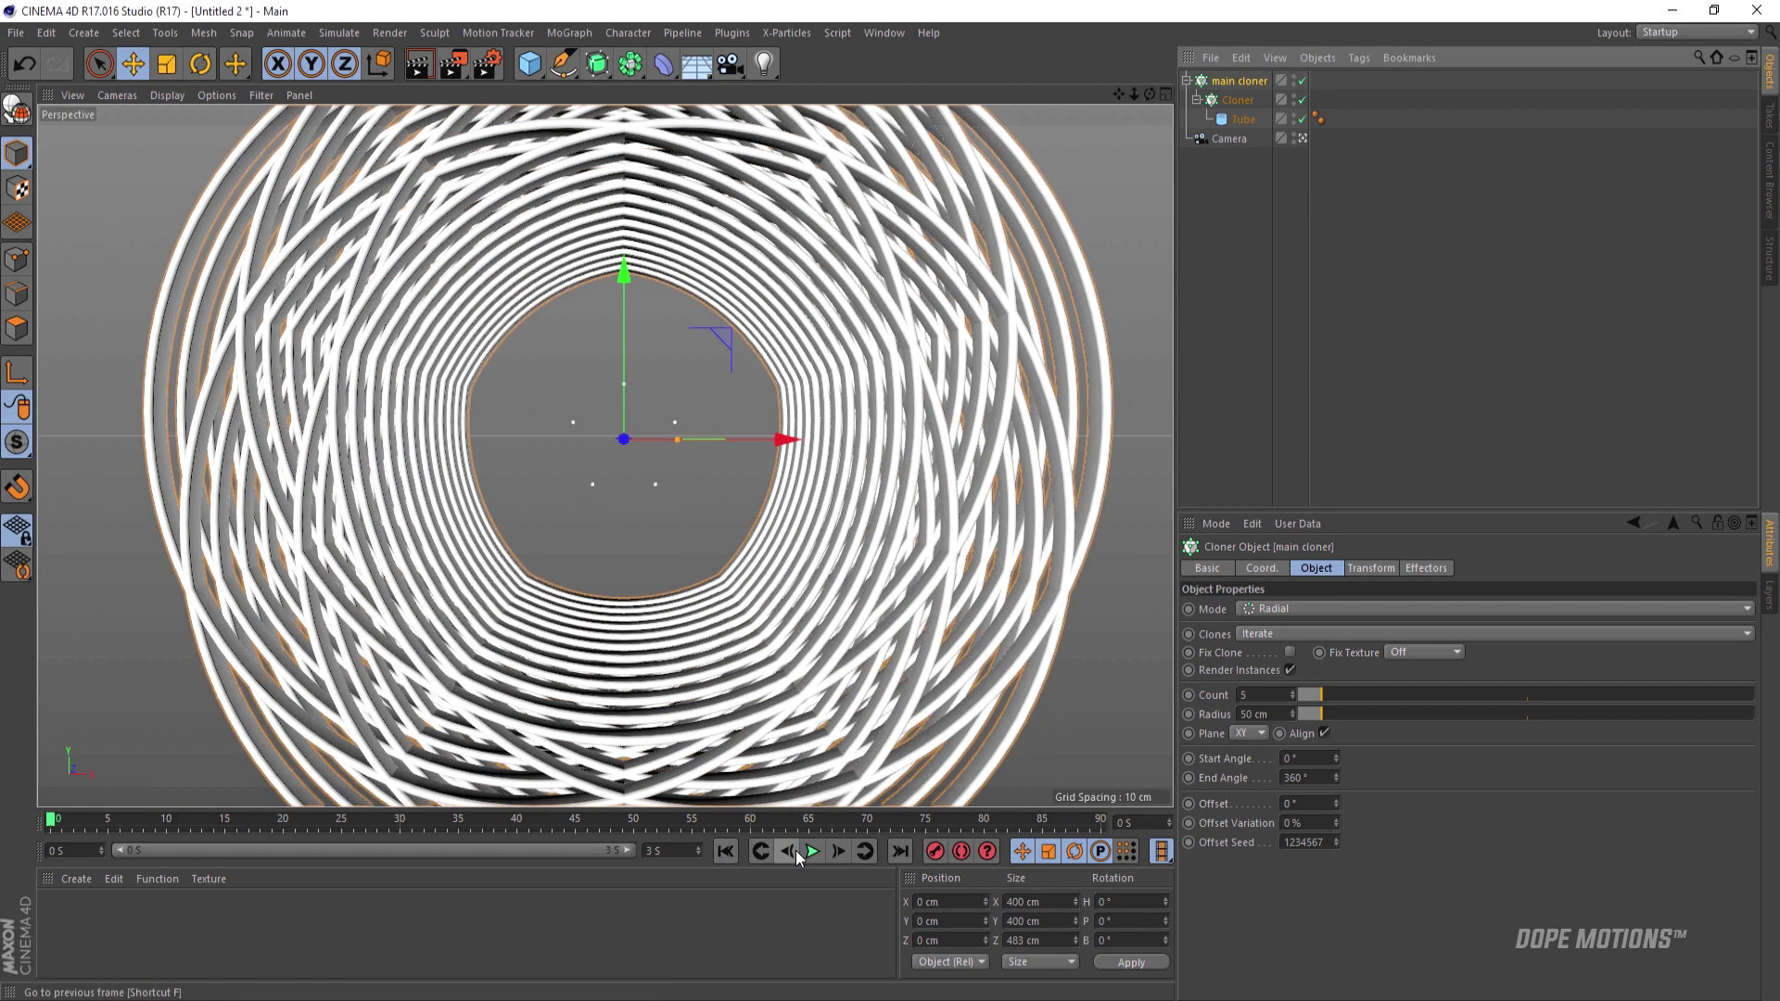
{"action": "left_click", "coordinate": [813, 851]}
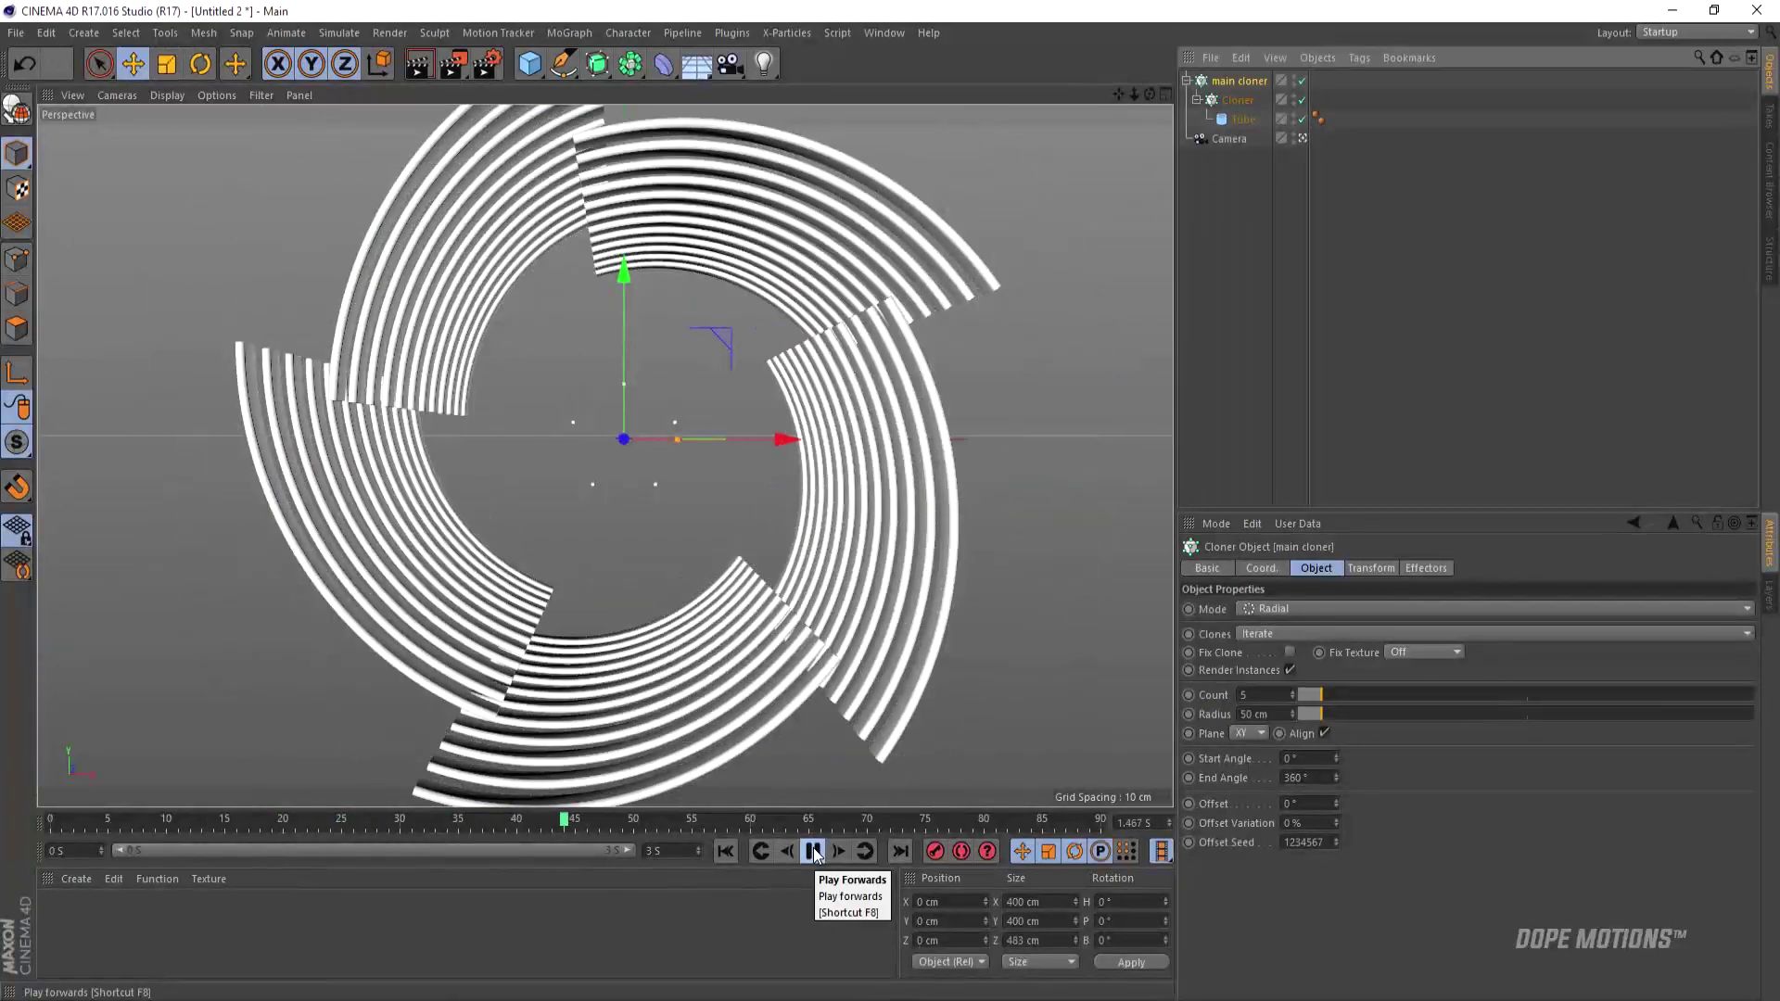
{"action": "left_click", "coordinate": [813, 851]}
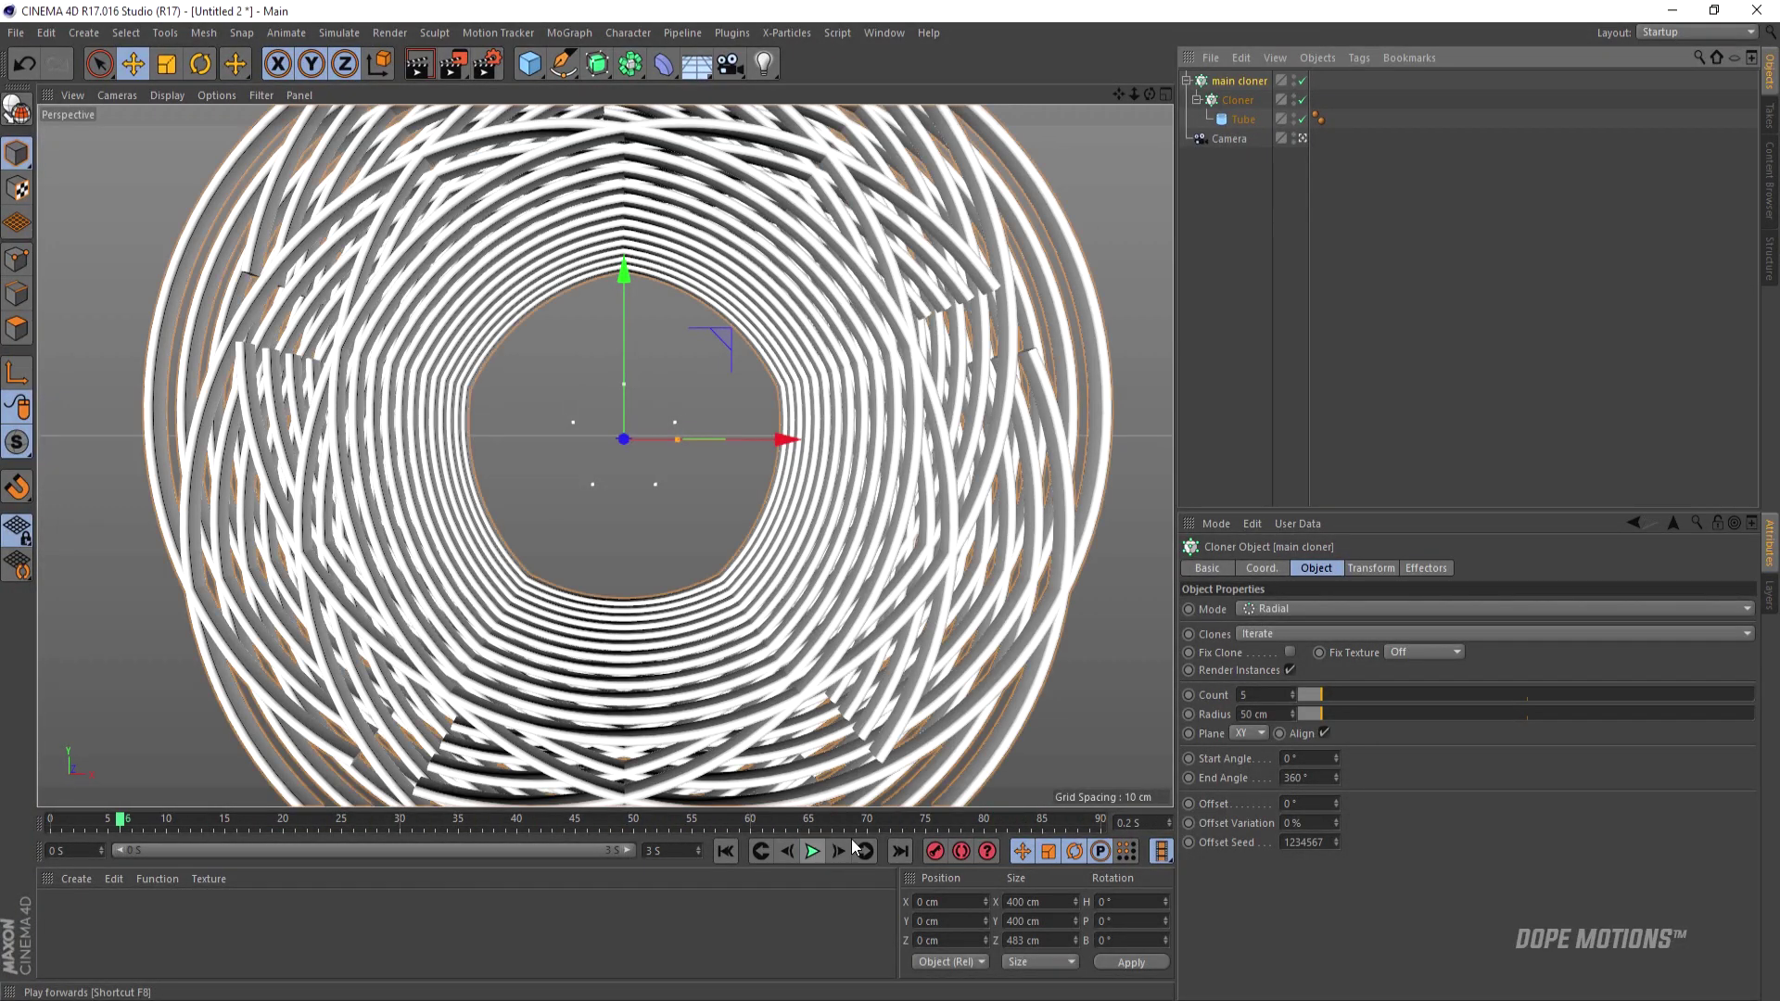
{"action": "mouse_move", "coordinate": [1330, 712]}
{"action": "left_mouse_down"}
{"action": "mouse_move", "coordinate": [1360, 712]}
{"action": "mouse_move", "coordinate": [1344, 696]}
{"action": "mouse_move", "coordinate": [1326, 698]}
{"action": "mouse_move", "coordinate": [1378, 714]}
{"action": "mouse_move", "coordinate": [1332, 720]}
{"action": "left_mouse_up"}
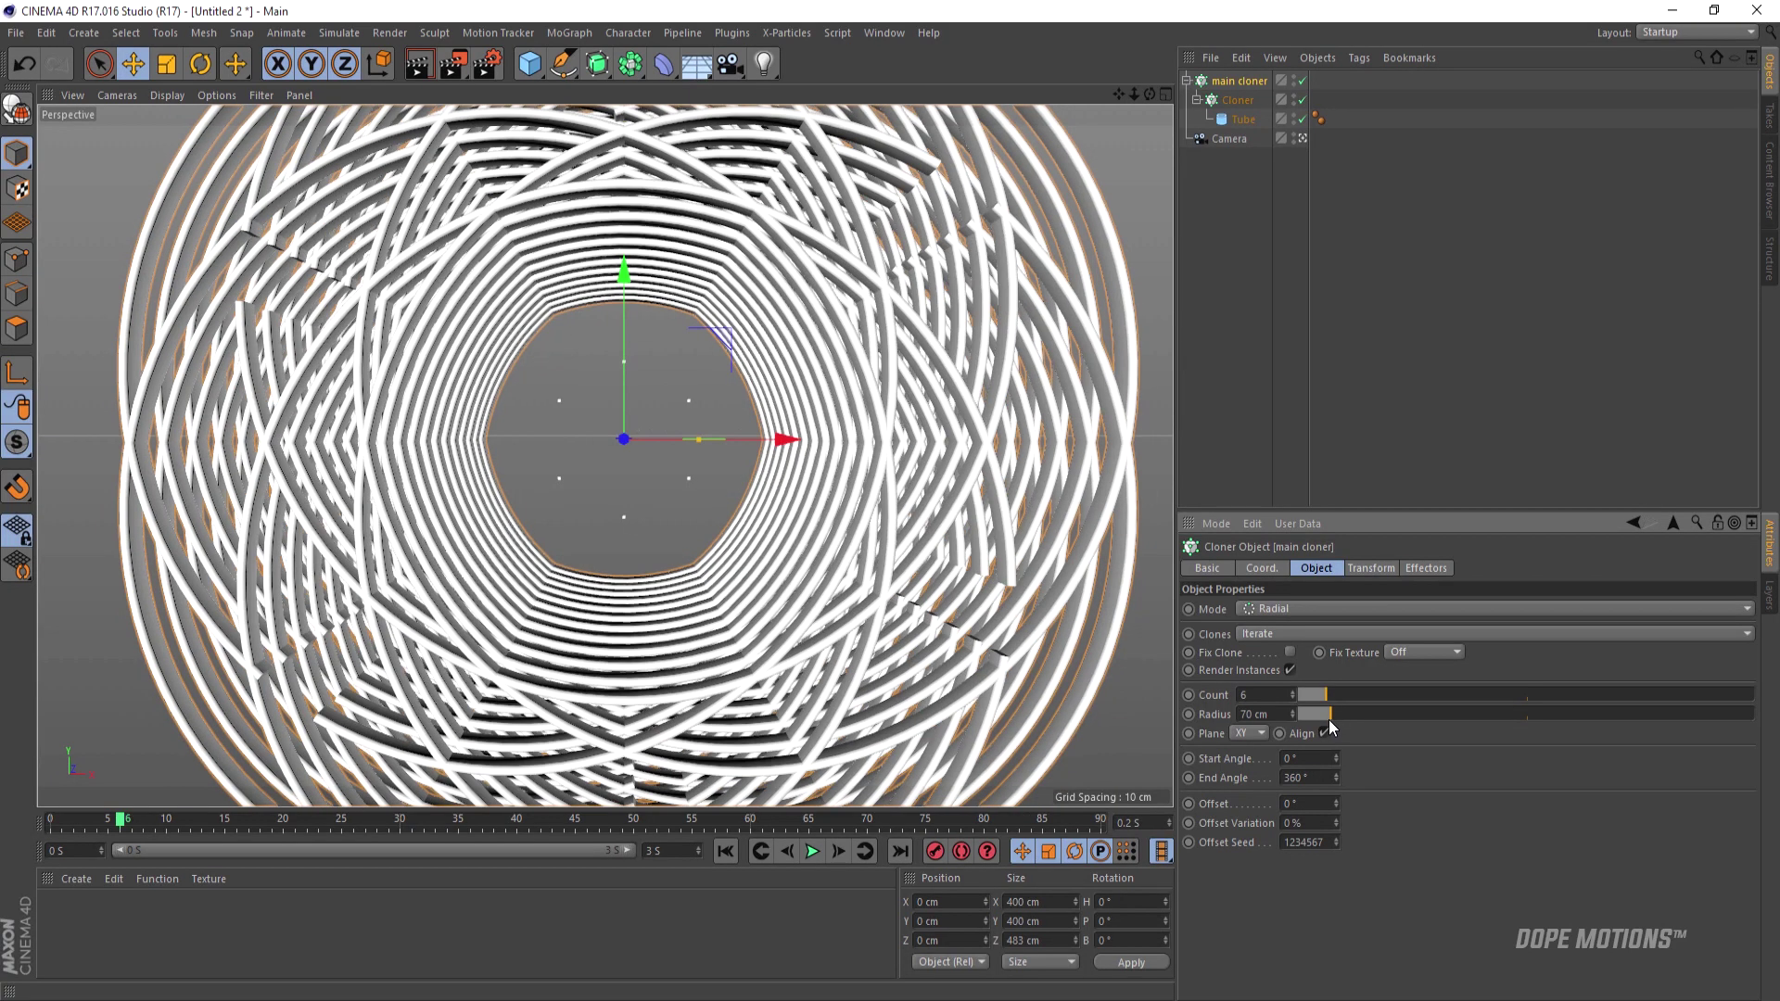
{"action": "left_click", "coordinate": [1302, 138]}
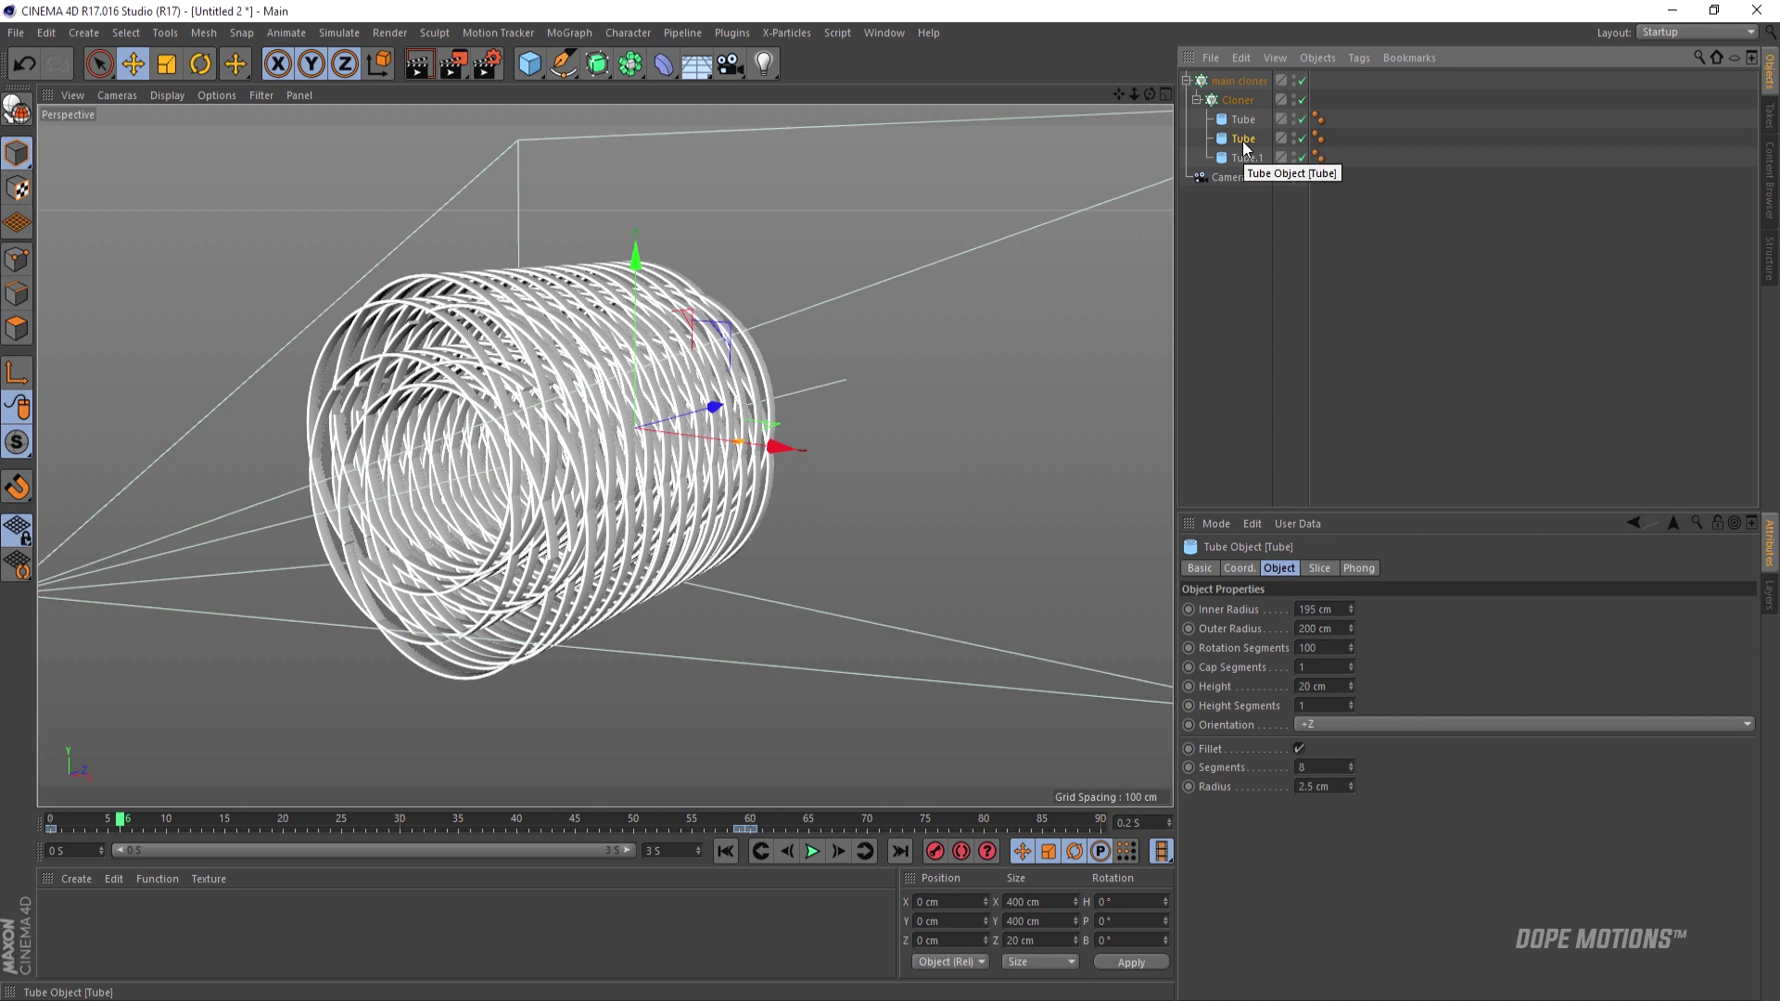
- Scale the second tube ring up to about 448 cm and Tube.1 to about 464 cm
{"action": "left_click", "coordinate": [167, 64]}
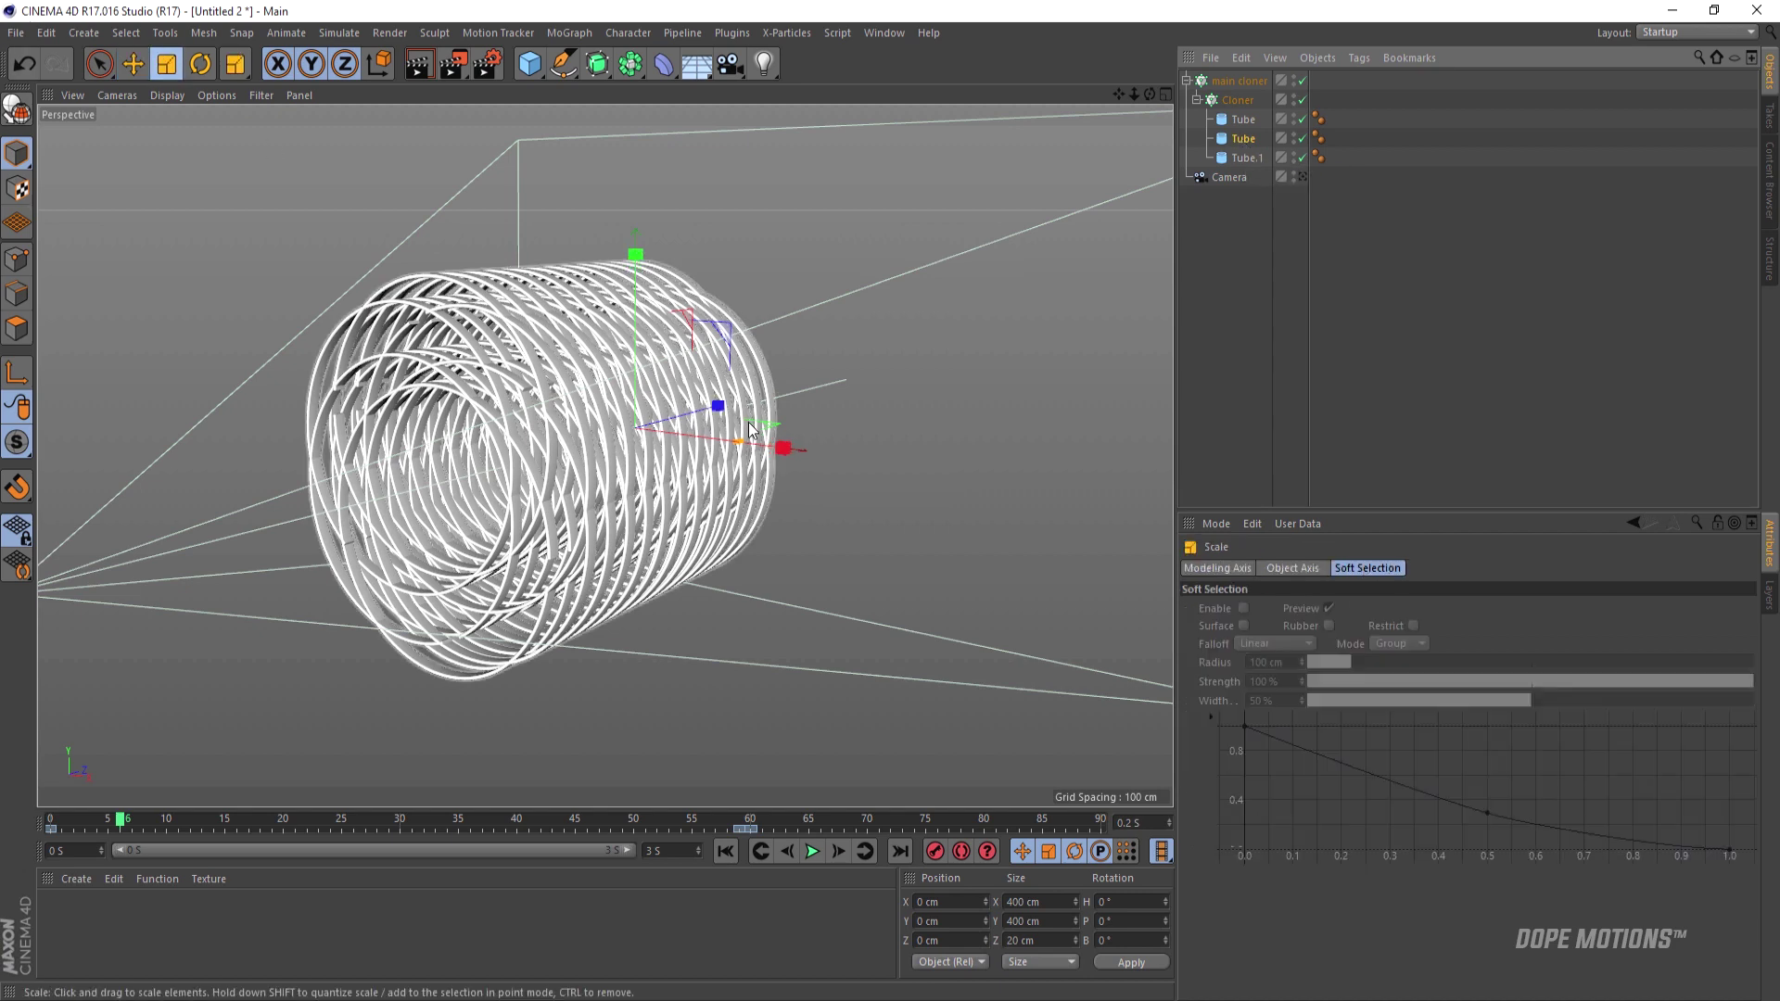
{"action": "left_click_drag", "start_coordinate": [745, 428], "coordinate": [784, 422]}
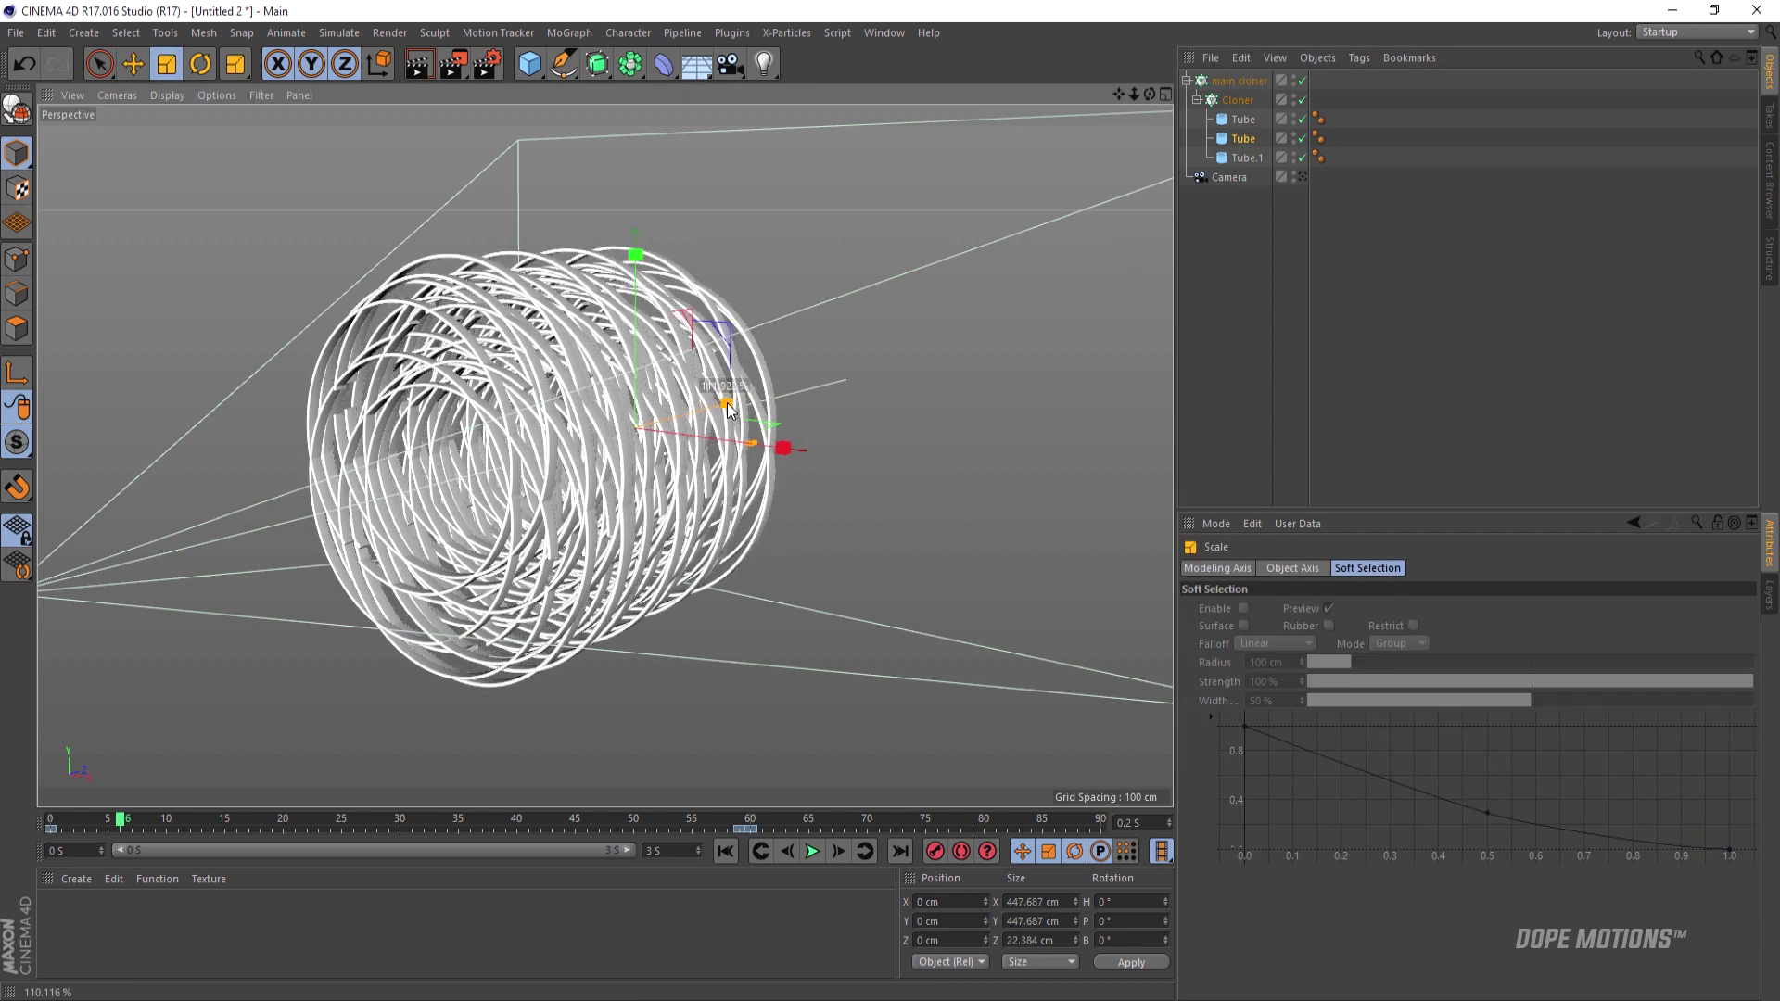
{"action": "left_click", "coordinate": [1248, 158]}
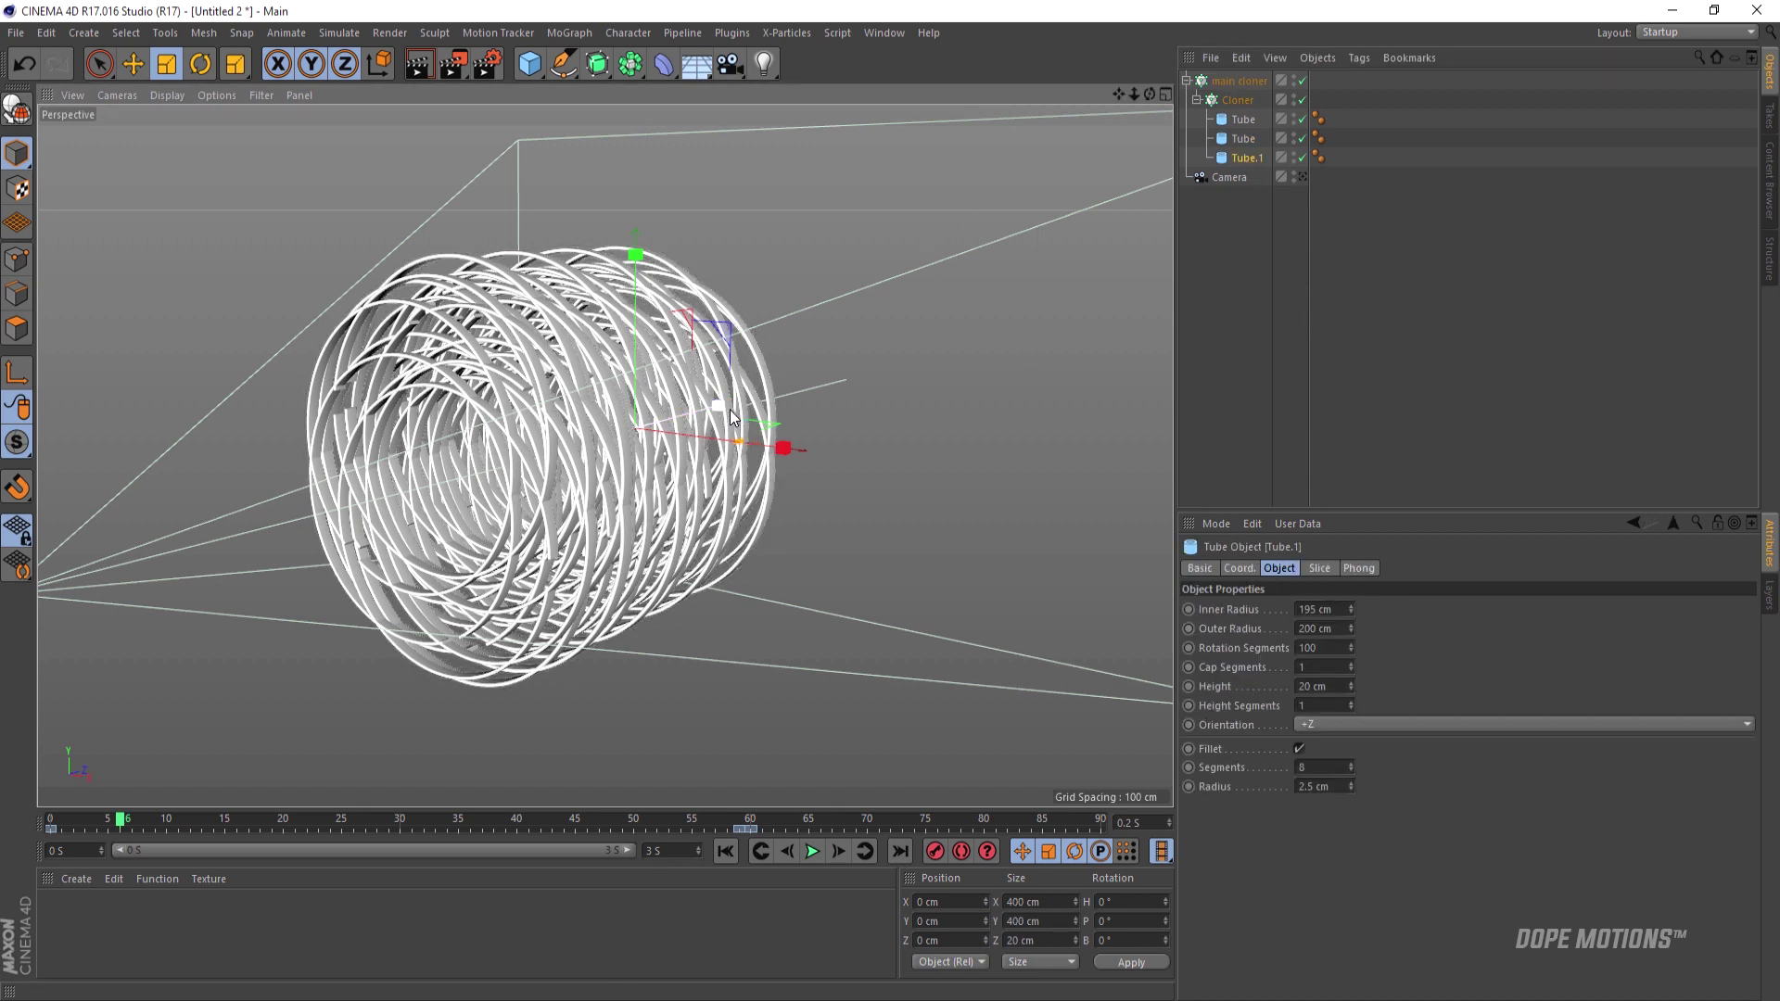
{"action": "left_click_drag", "start_coordinate": [731, 409], "coordinate": [777, 415]}
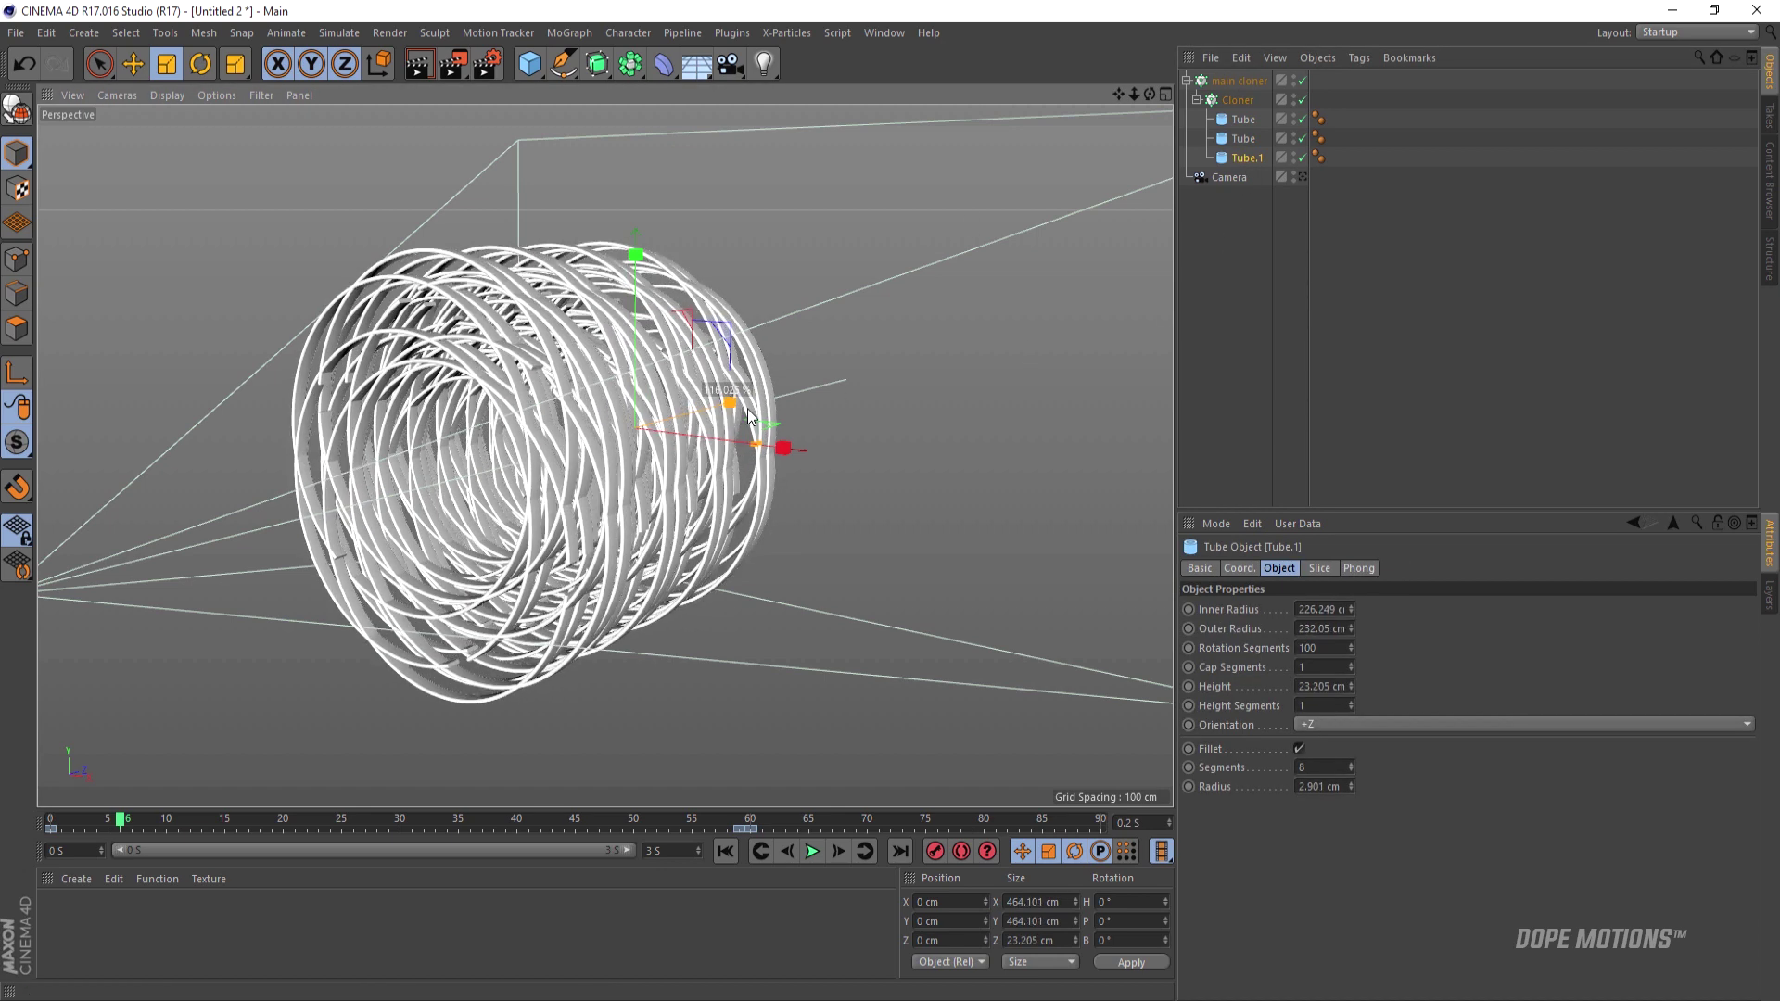
{"action": "left_click", "coordinate": [1252, 386]}
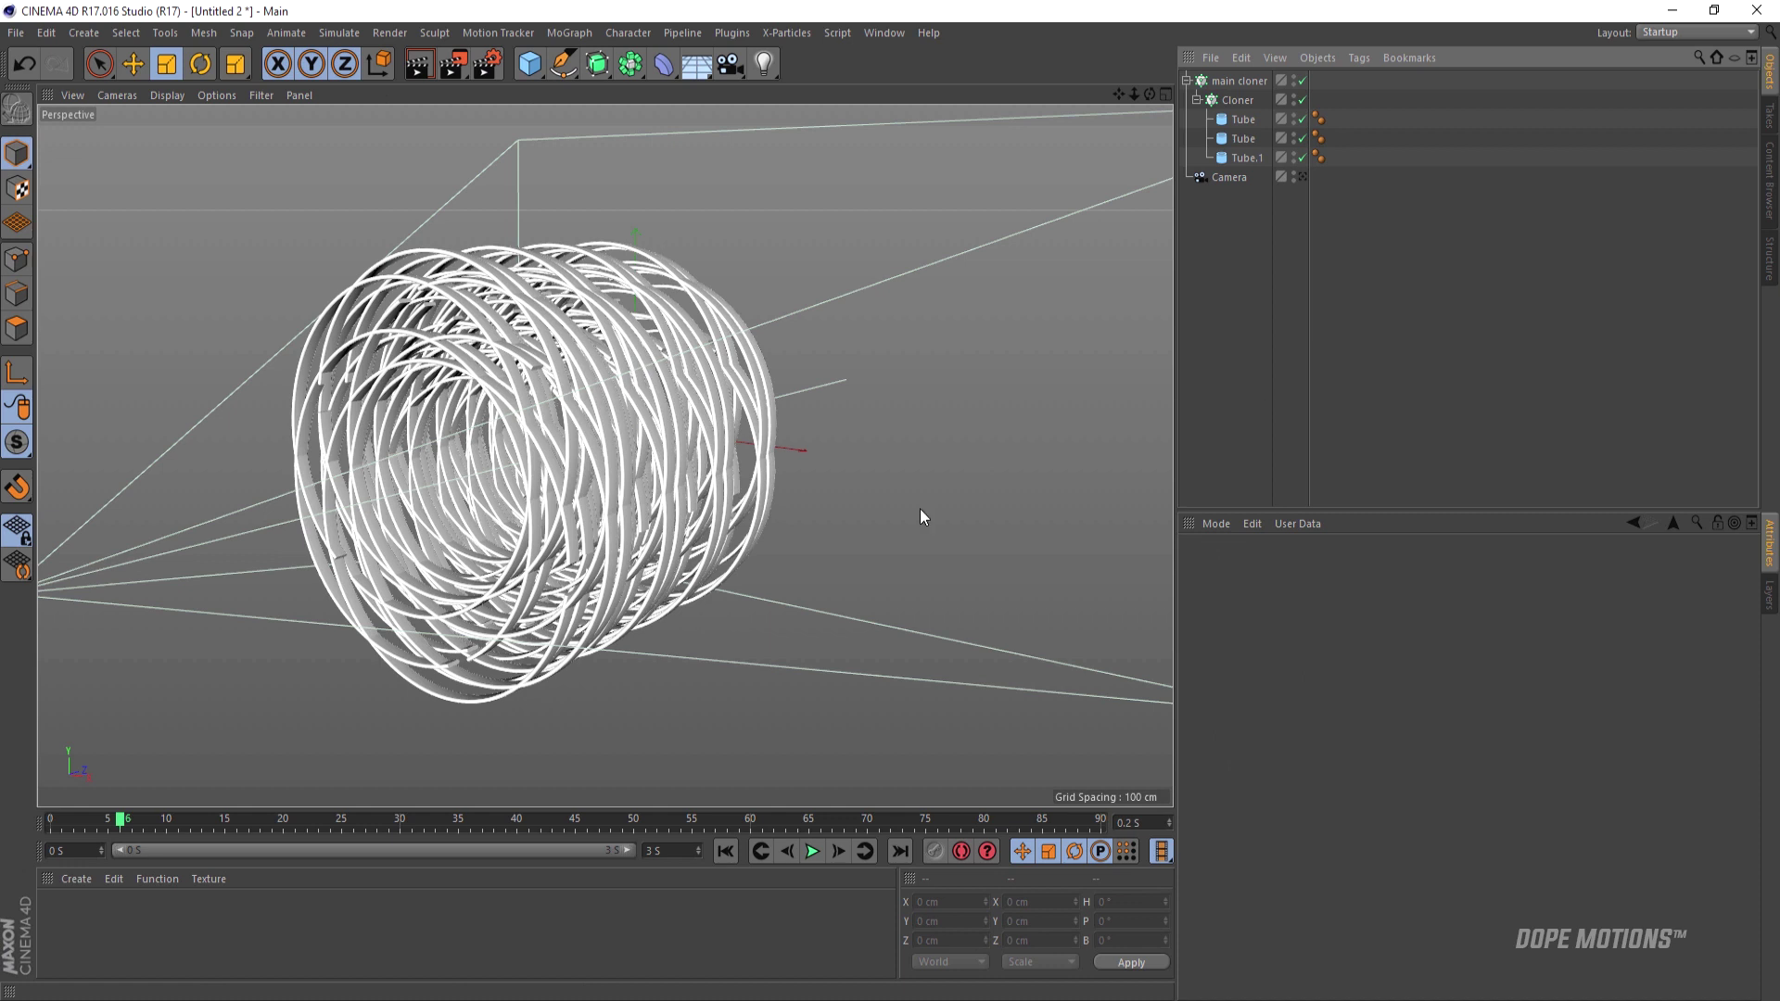
- Create three new materials coloured fully saturated red, orange and blue
{"action": "double_click", "coordinate": [139, 950]}
{"action": "left_click", "coordinate": [80, 921]}
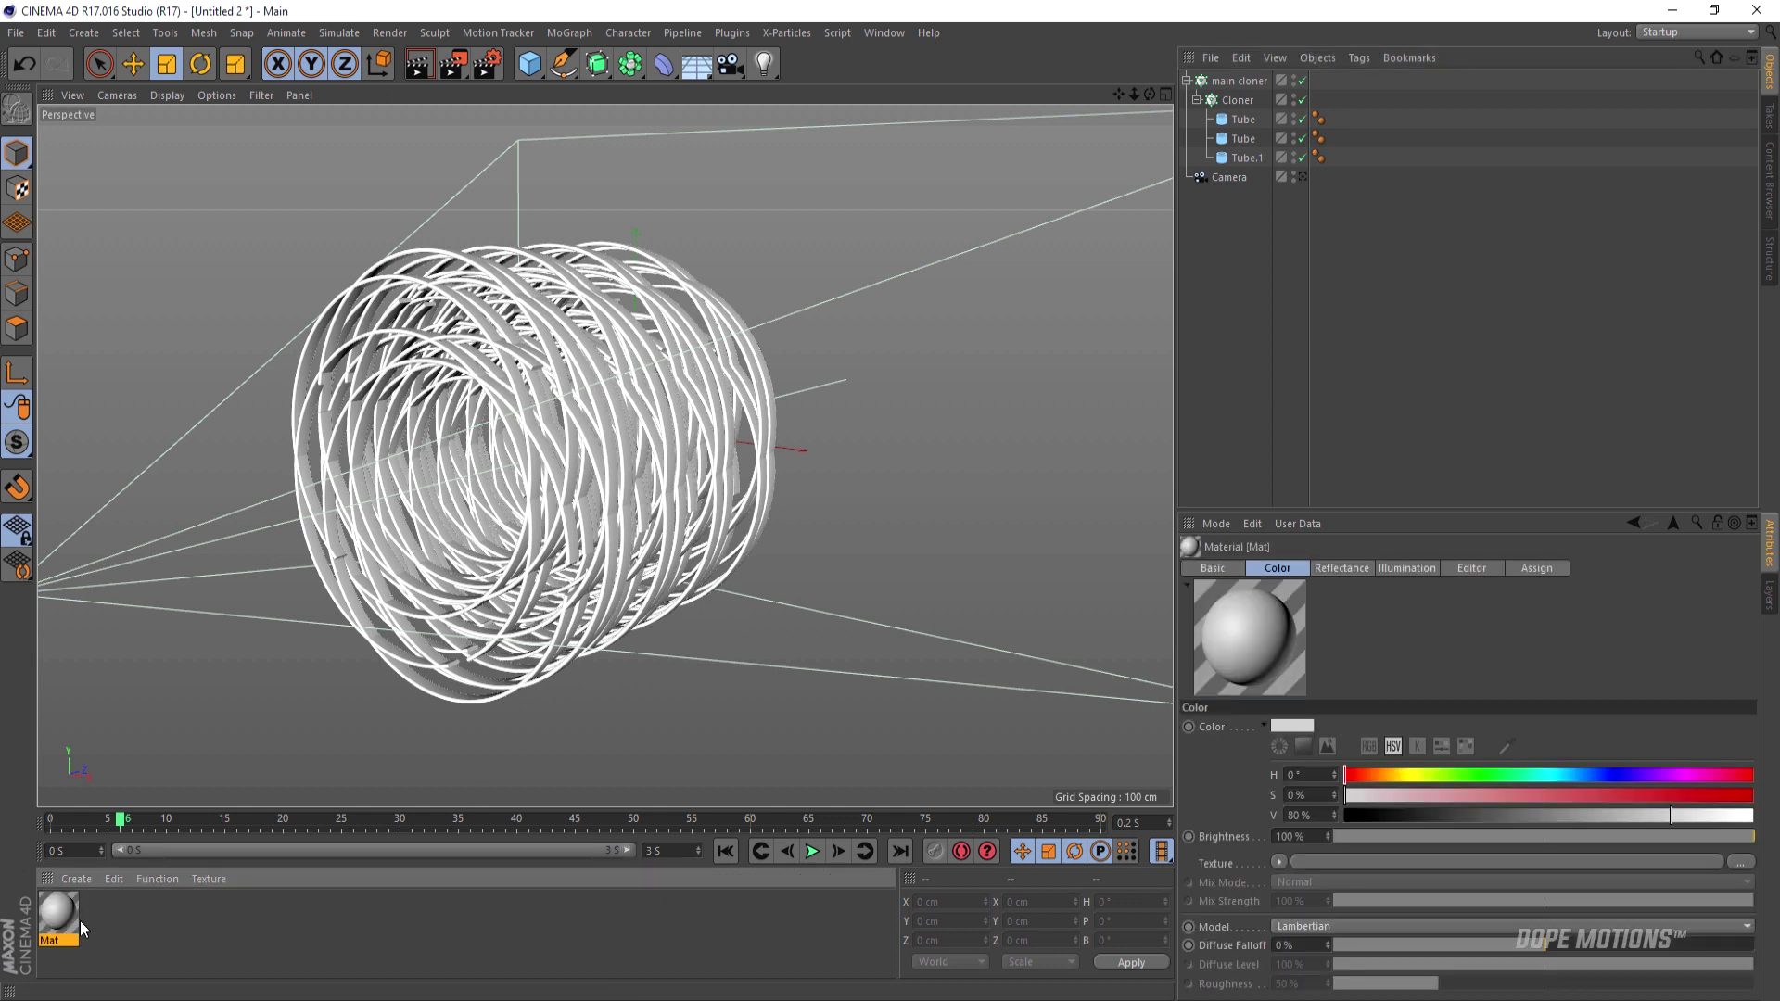
{"action": "left_click_drag", "start_coordinate": [1705, 797], "coordinate": [1749, 797]}
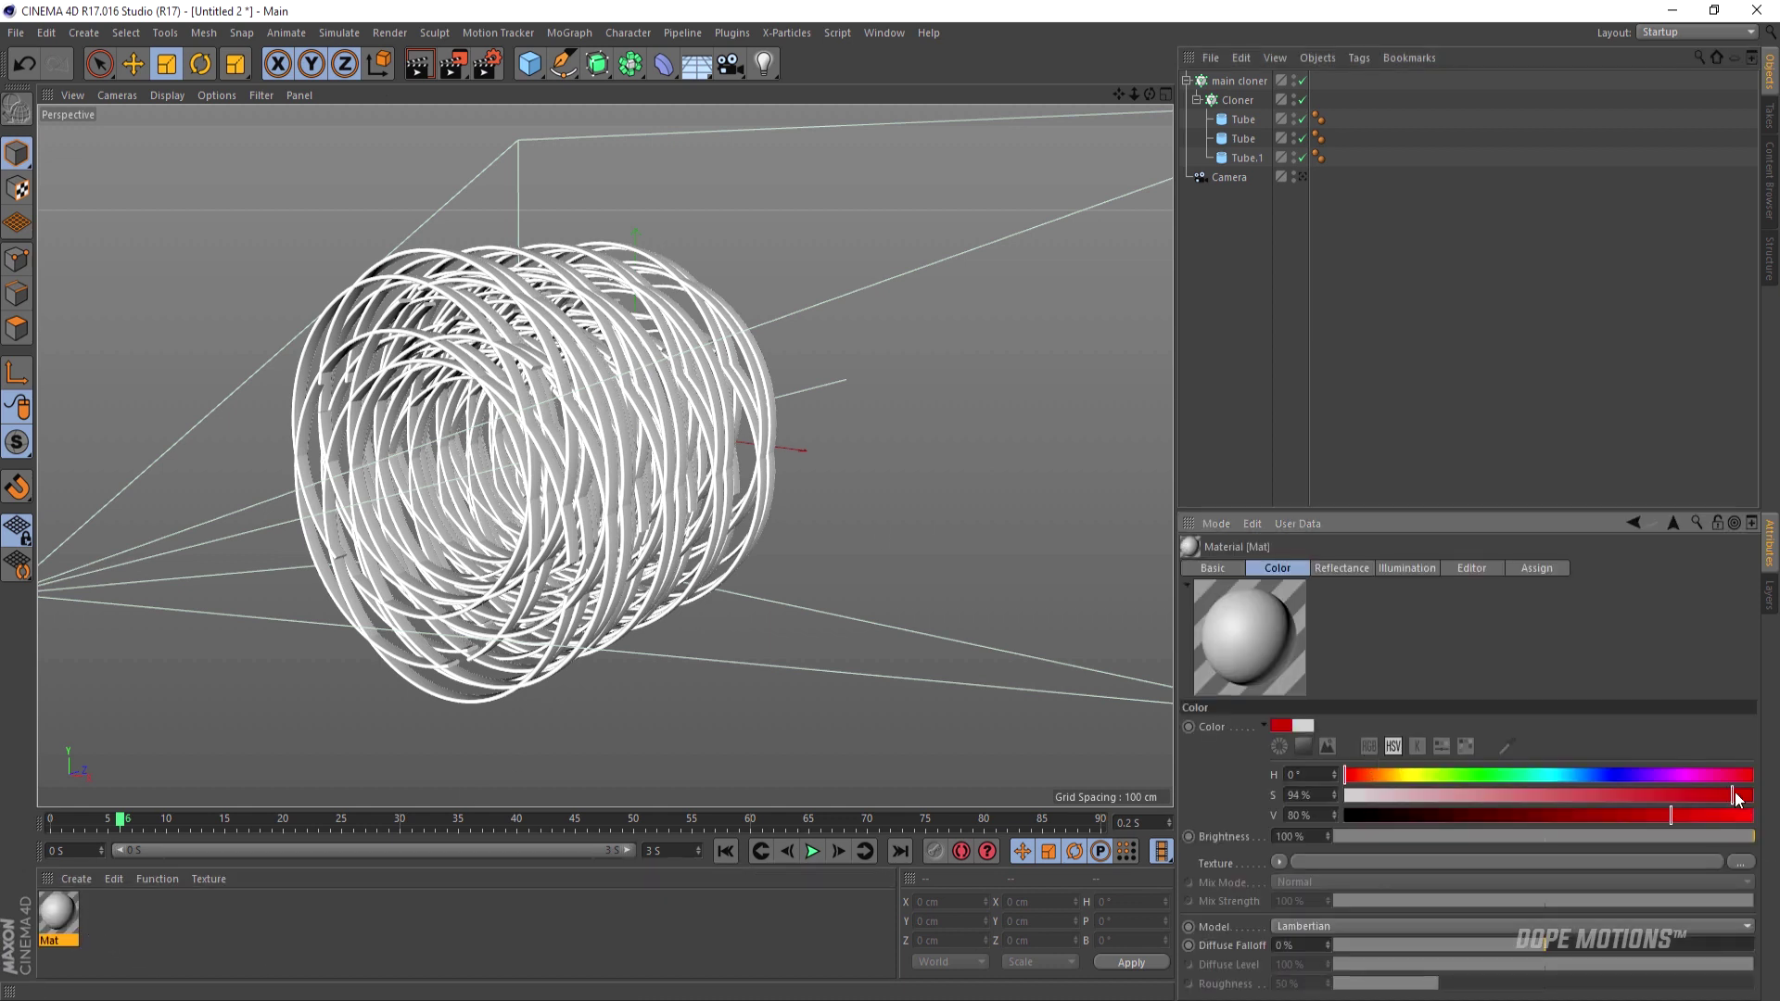
{"action": "left_click", "coordinate": [1750, 816]}
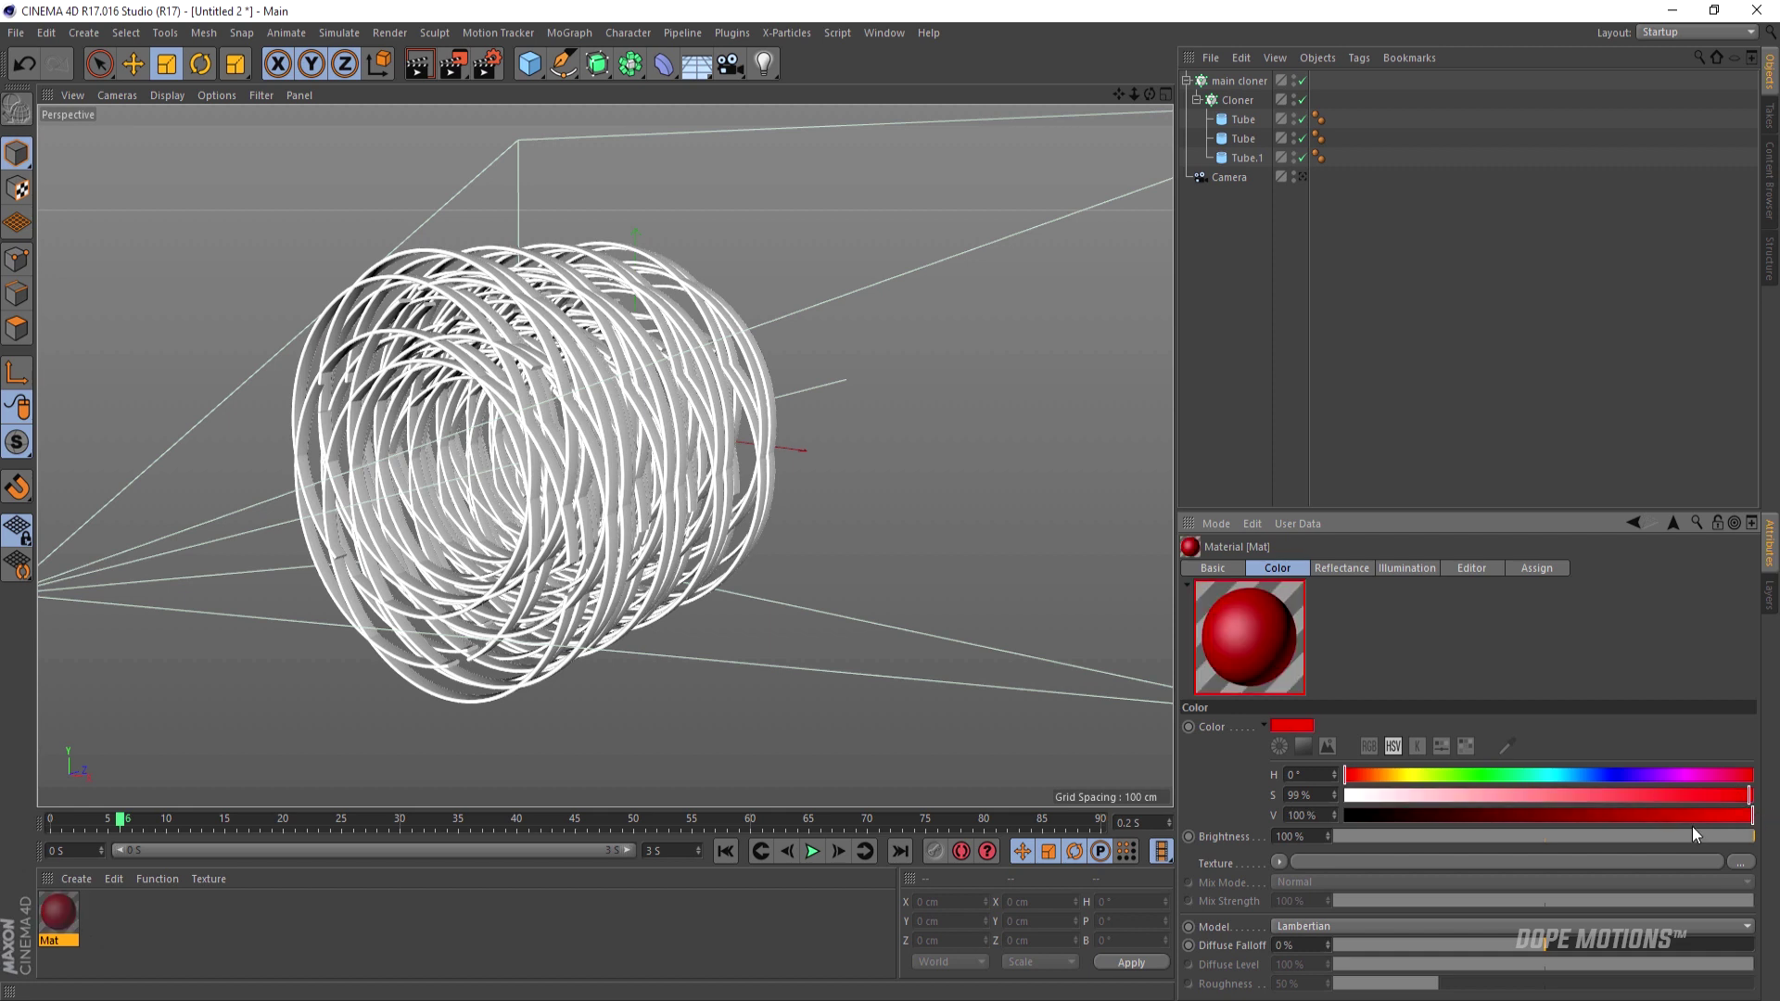
{"action": "double_click", "coordinate": [103, 918]}
{"action": "left_click", "coordinate": [1382, 777]}
{"action": "left_click", "coordinate": [1752, 796]}
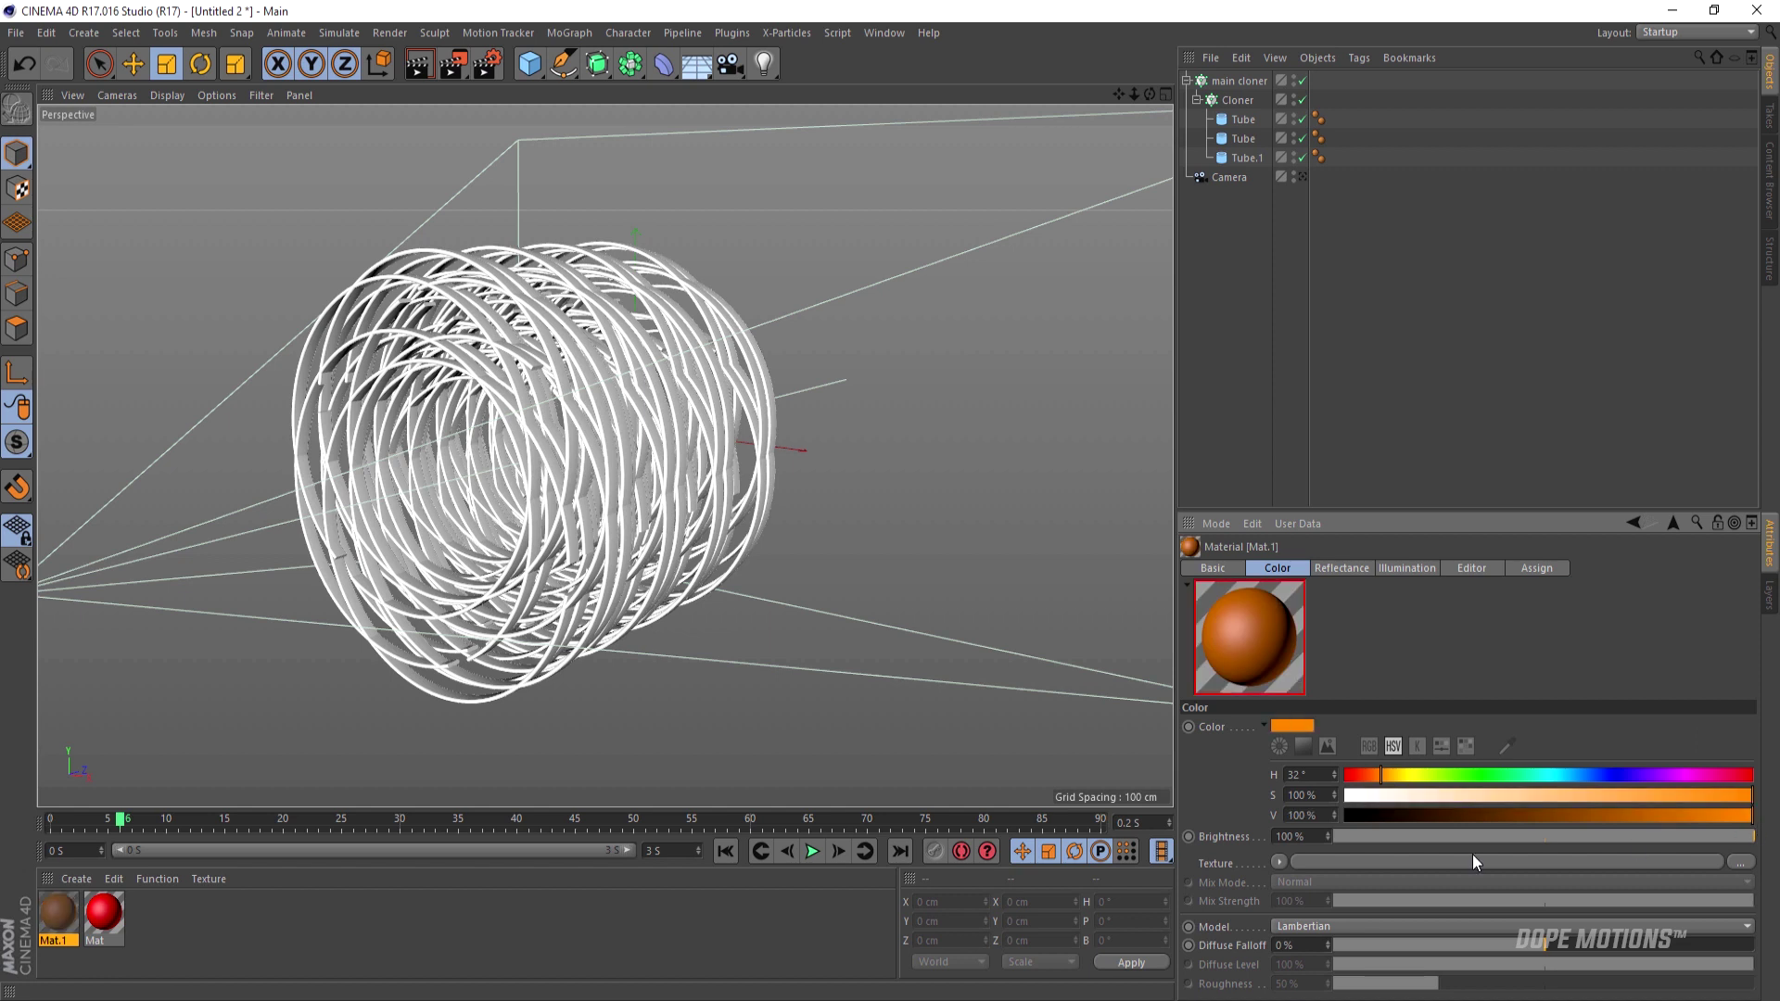
{"action": "double_click", "coordinate": [200, 920]}
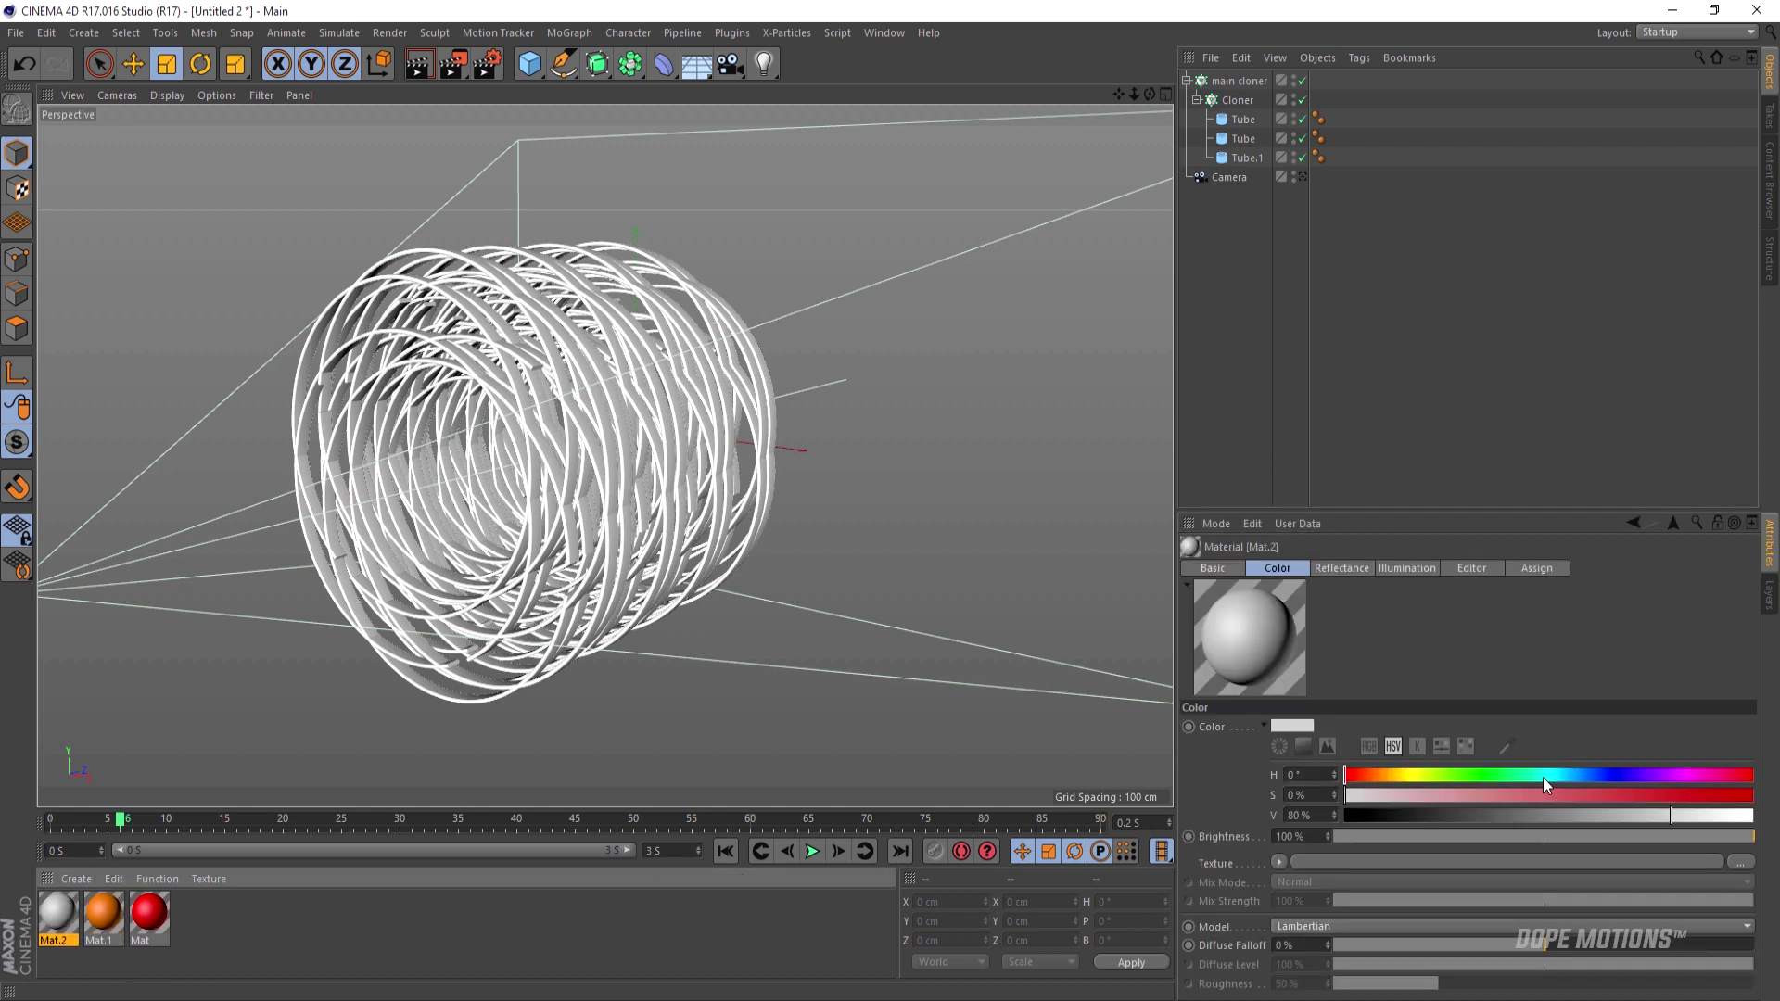
{"action": "left_click", "coordinate": [1582, 775]}
{"action": "left_click", "coordinate": [1752, 795]}
{"action": "left_click", "coordinate": [1752, 816]}
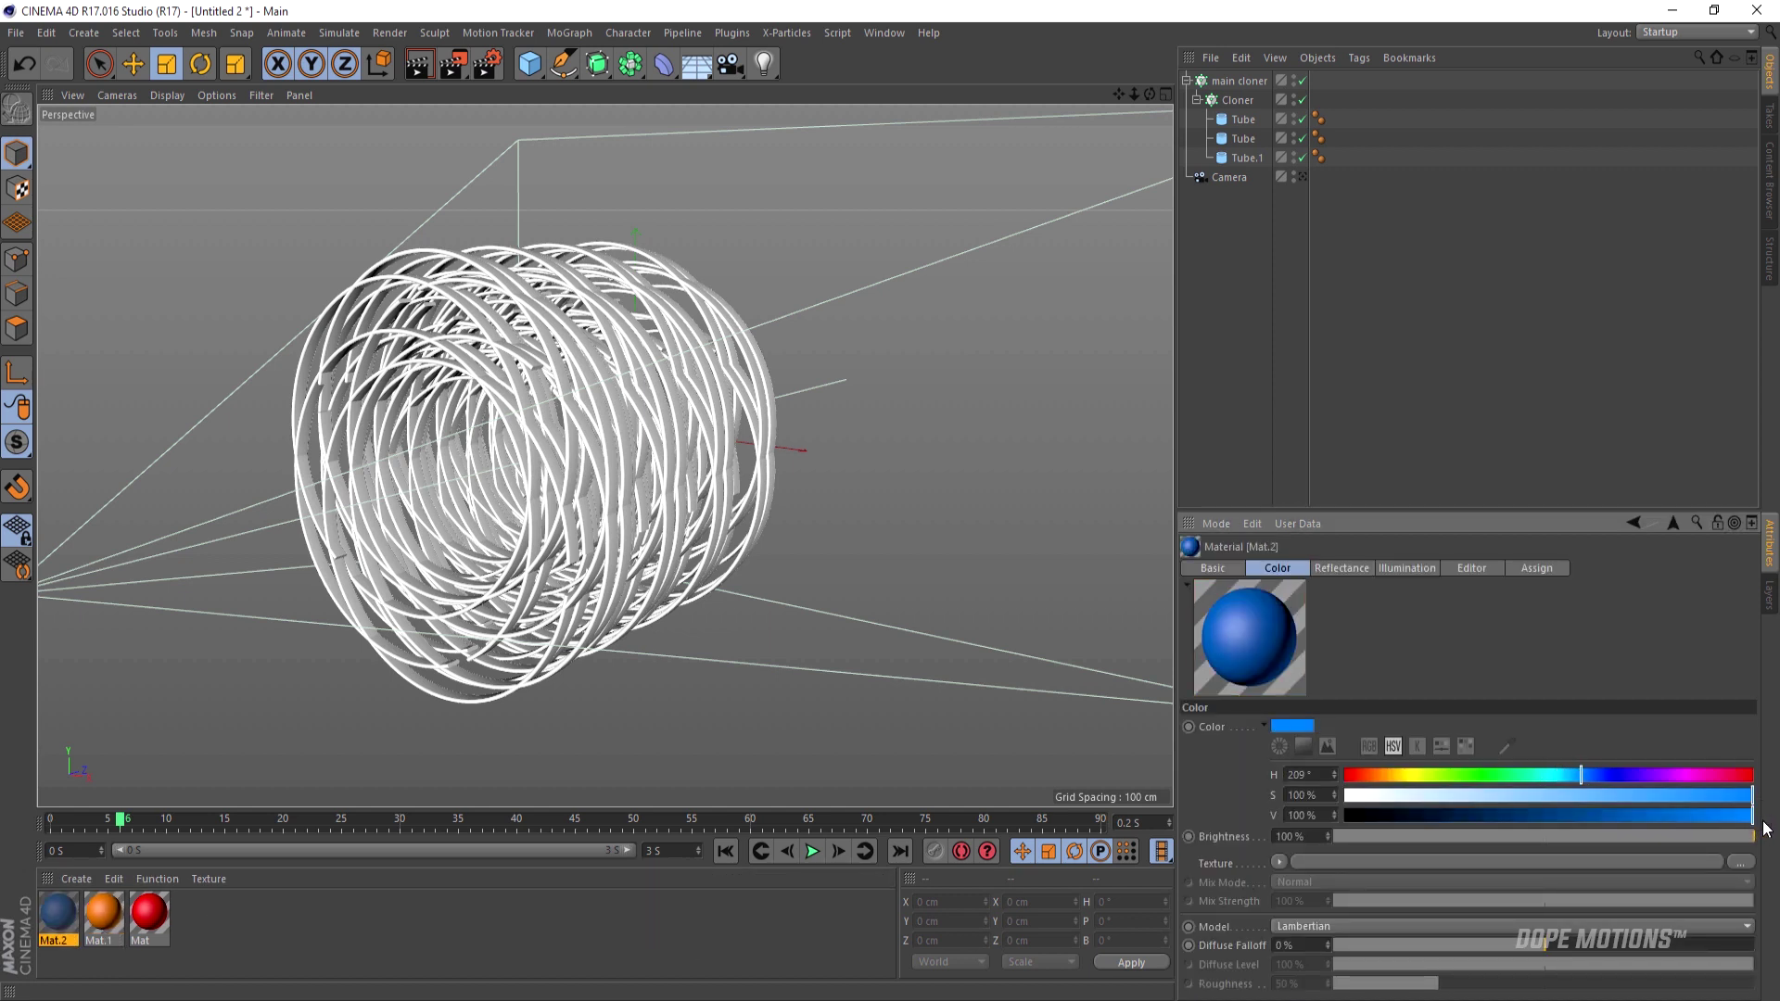
- Apply the orange, blue and red materials to the three tube rings
{"action": "left_click", "coordinate": [354, 893]}
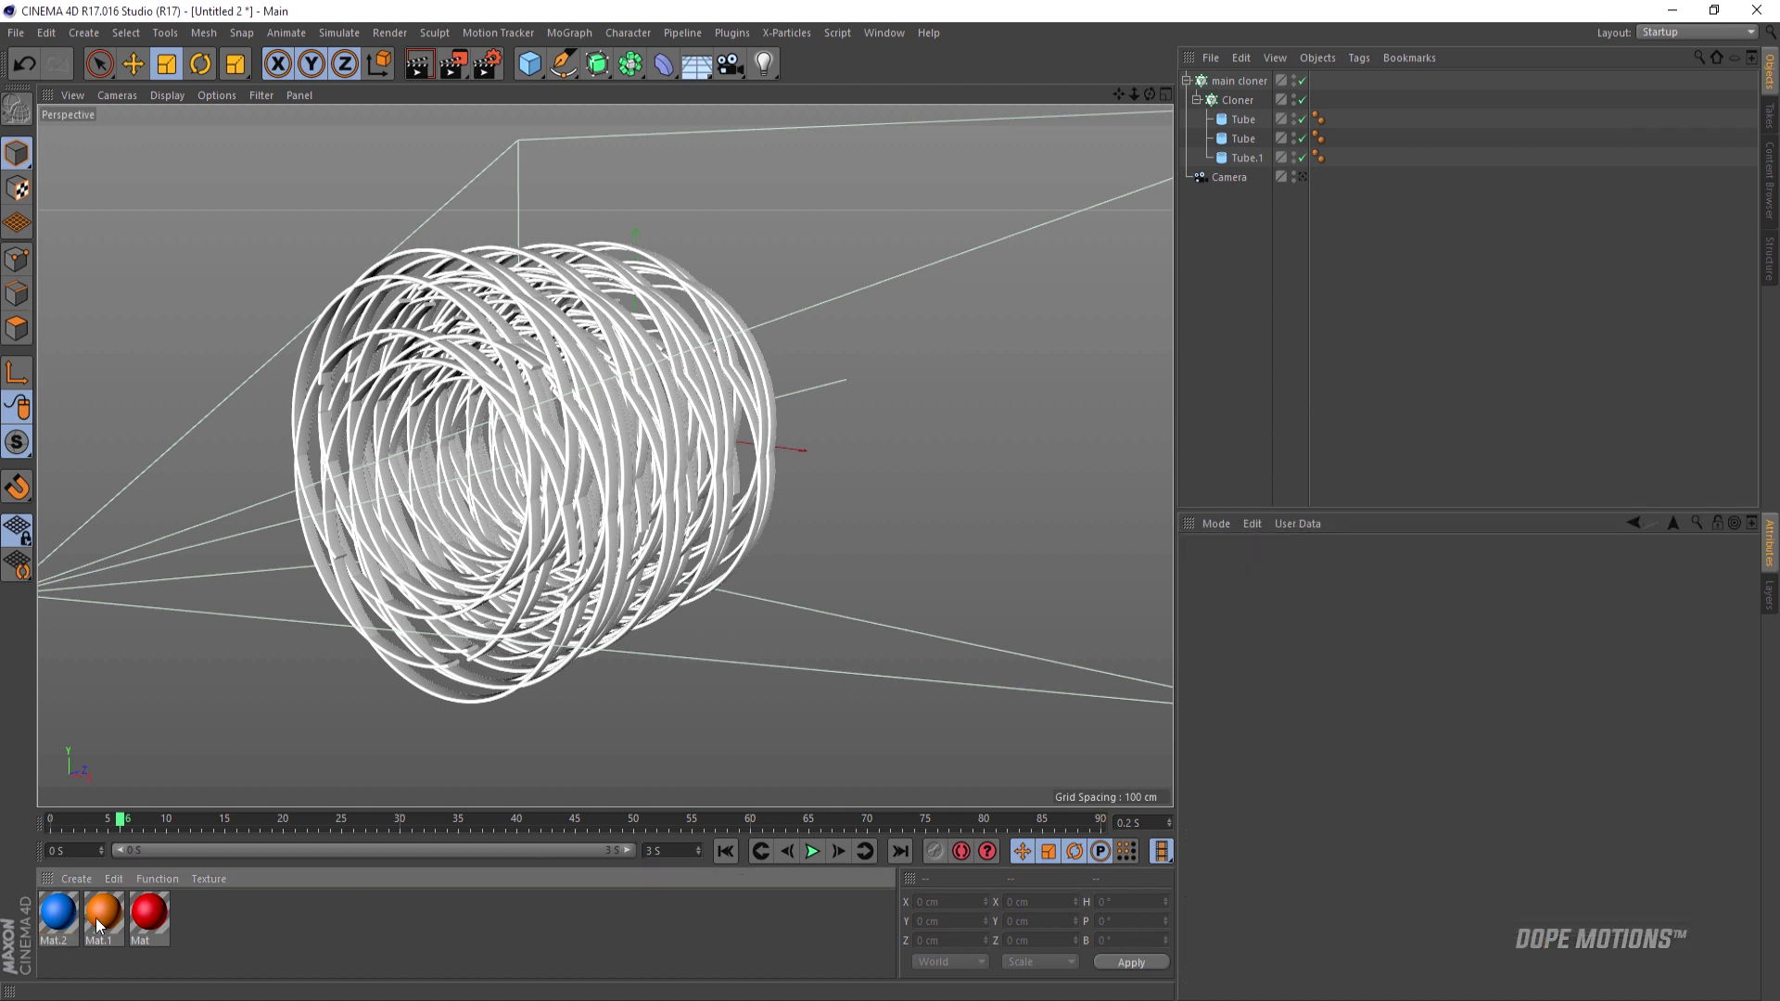
{"action": "left_click_drag", "start_coordinate": [149, 916], "coordinate": [1248, 120]}
{"action": "left_click_drag", "start_coordinate": [64, 921], "coordinate": [1279, 139]}
{"action": "left_click_drag", "start_coordinate": [151, 914], "coordinate": [1250, 156]}
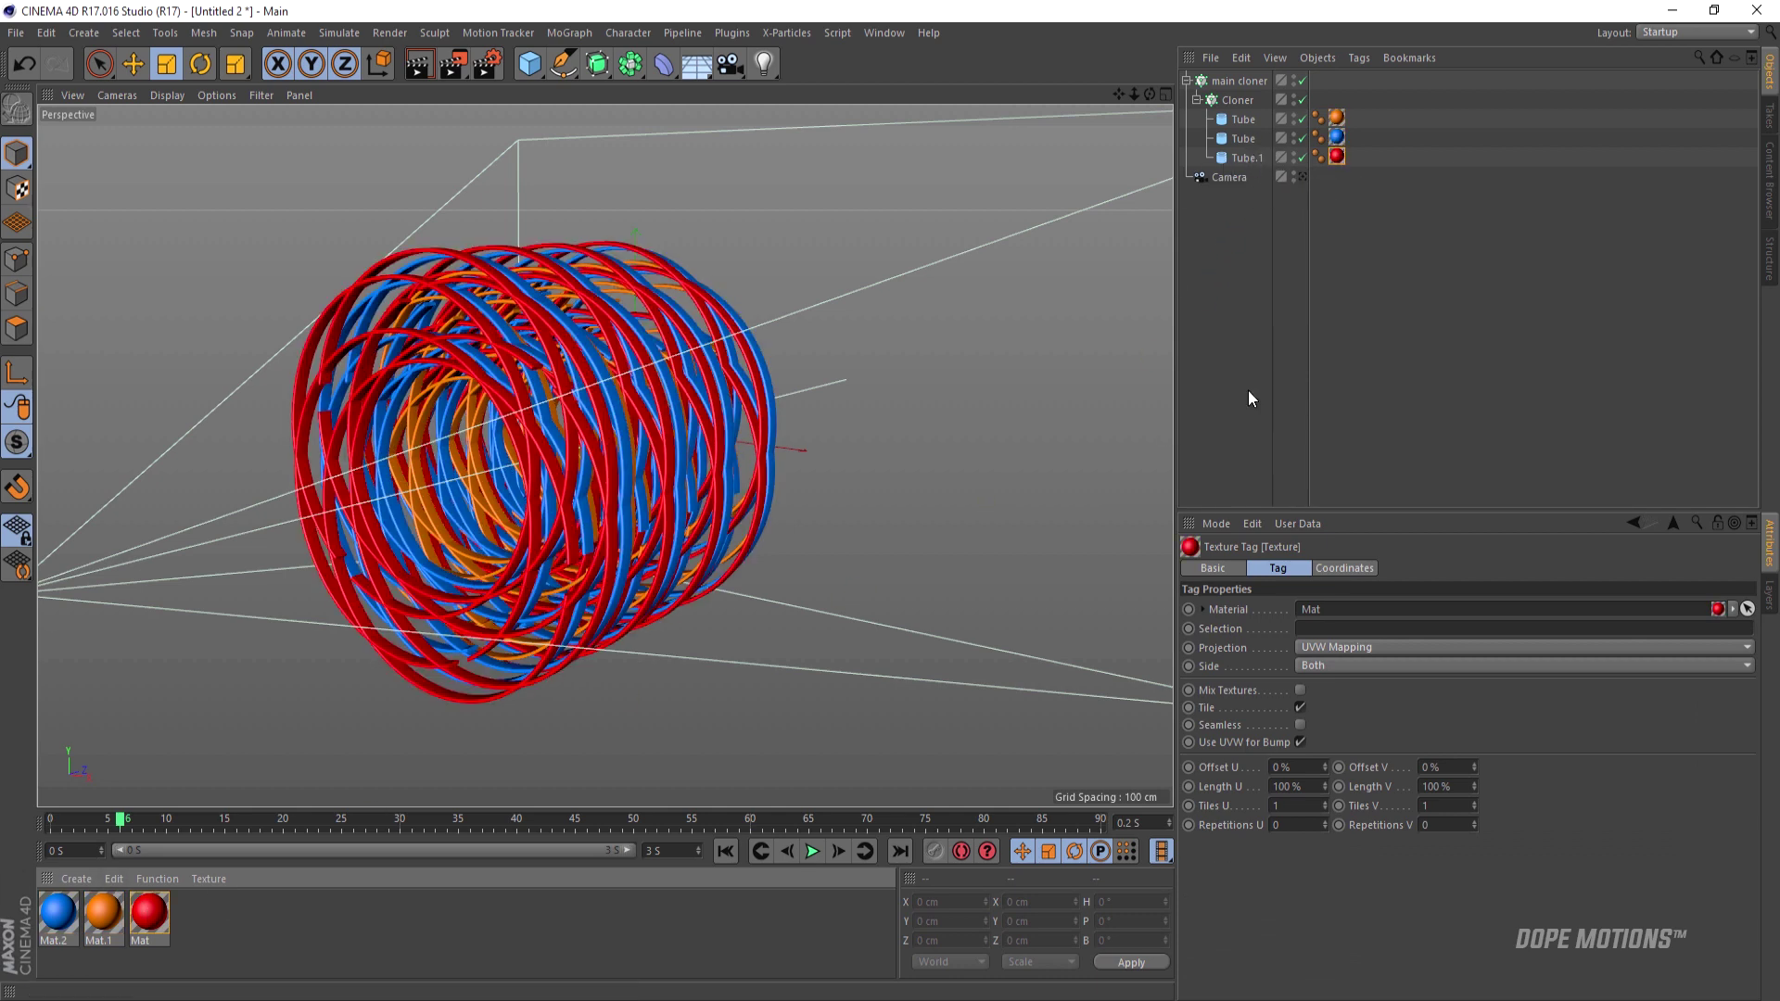
- Play the animation from the start through the scene camera
{"action": "left_click", "coordinate": [1304, 178]}
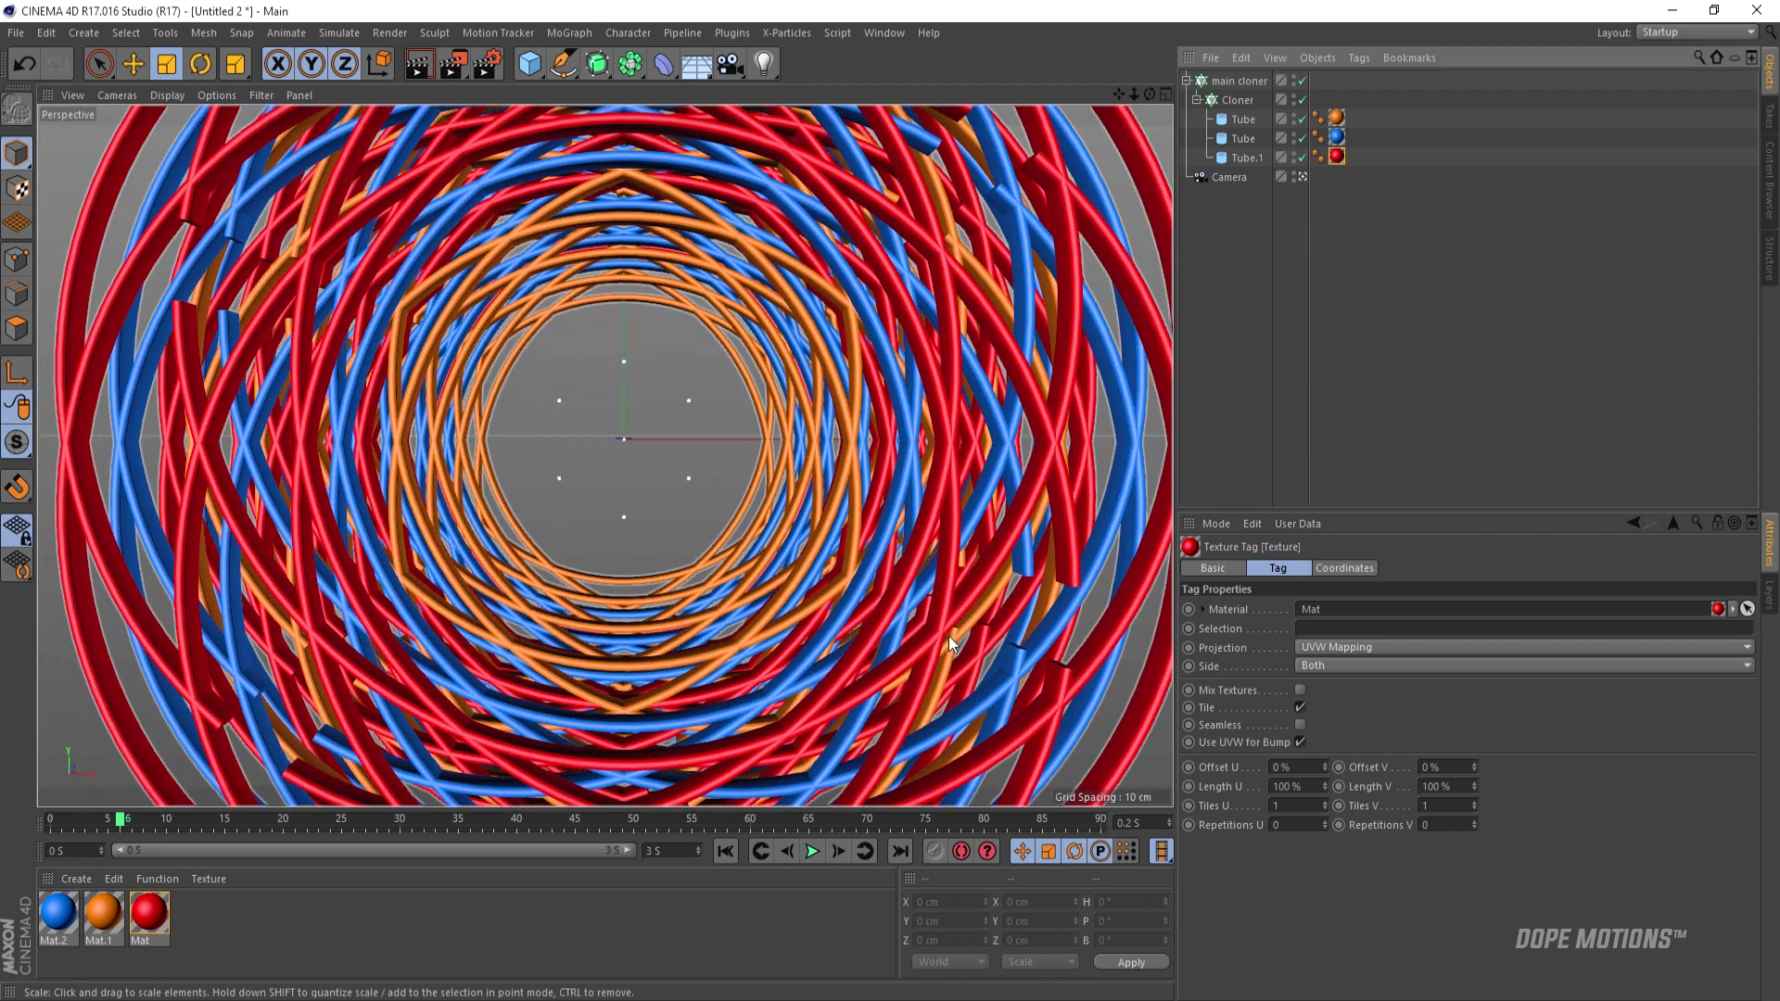
{"action": "left_click", "coordinate": [726, 851]}
{"action": "left_click", "coordinate": [813, 852]}
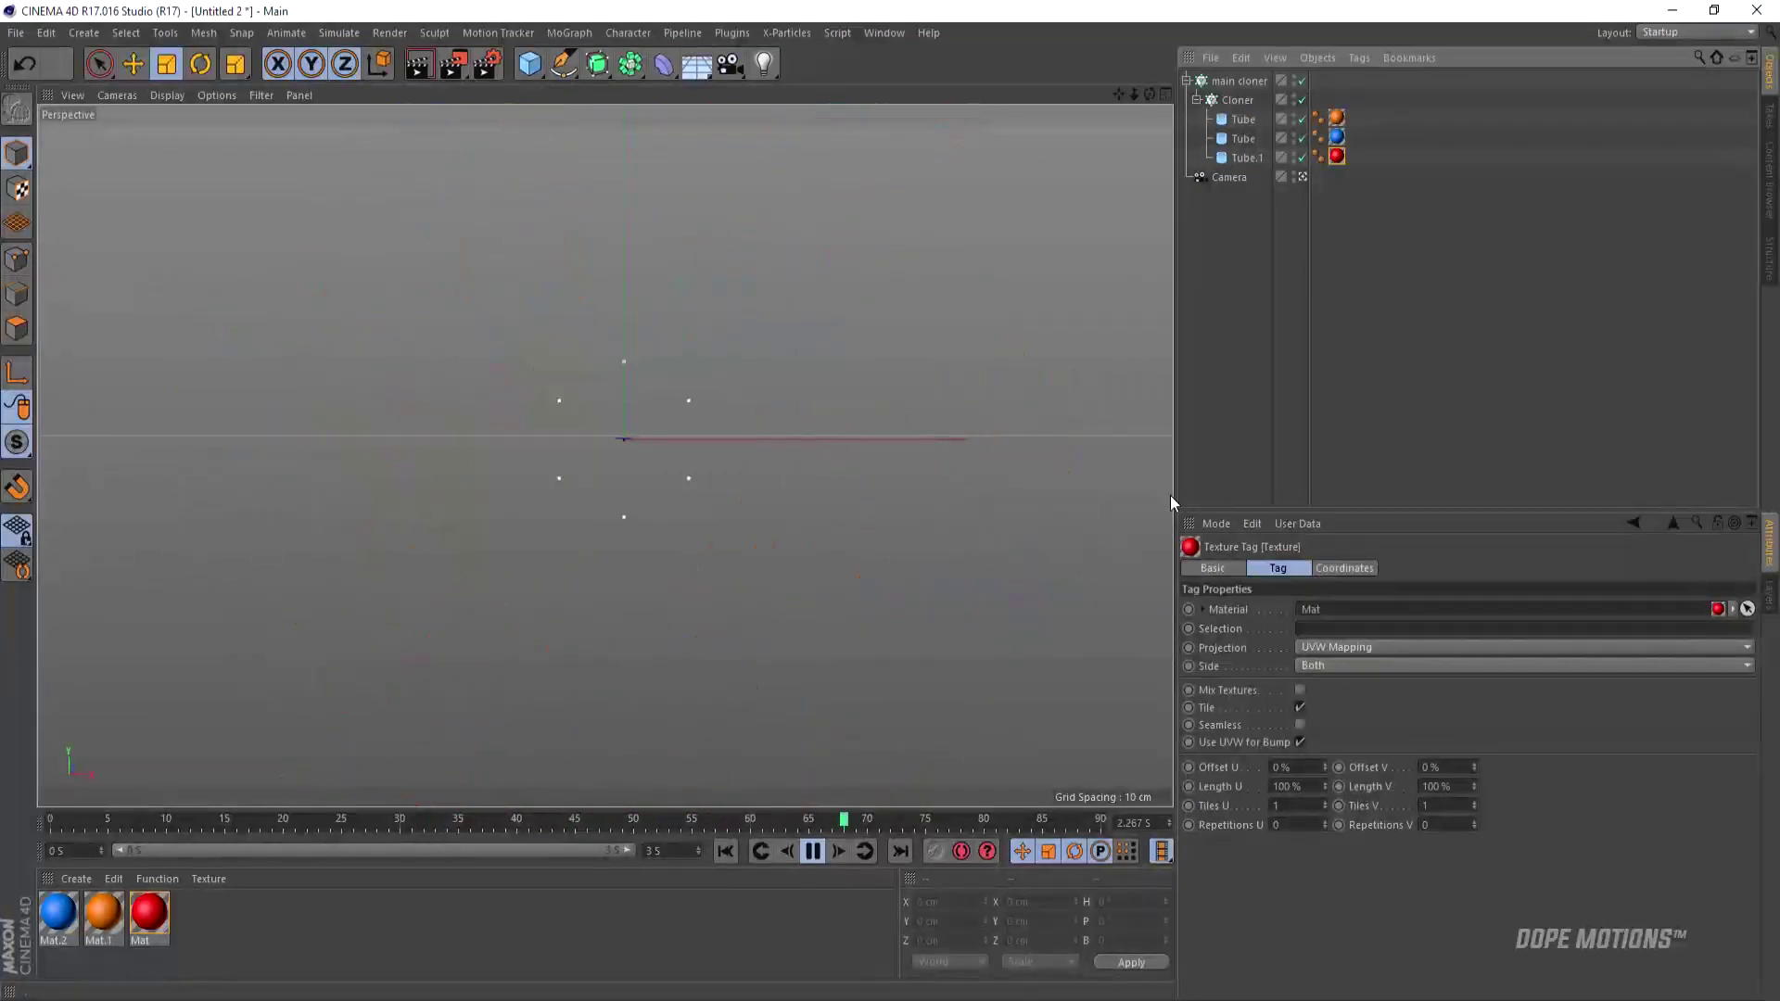
- Raise the main cloner's radial copy count to 9 and replay the animation
{"action": "left_click", "coordinate": [815, 853]}
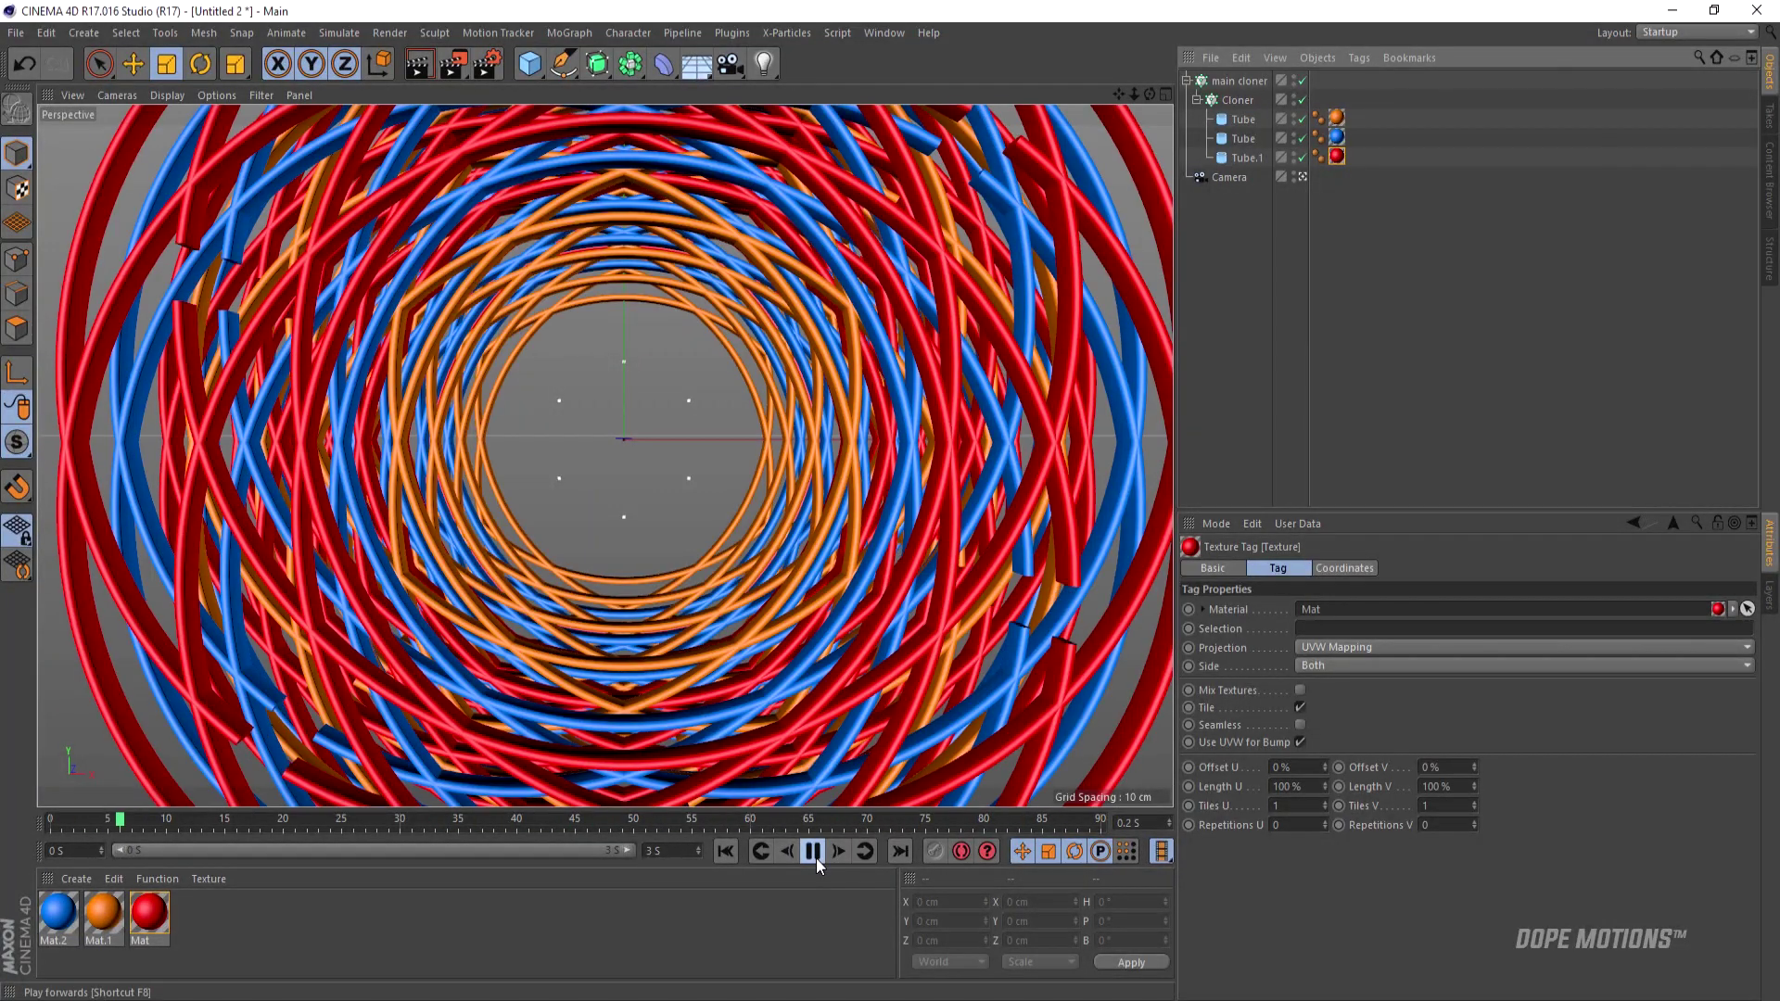
{"action": "left_click", "coordinate": [1239, 86]}
{"action": "mouse_move", "coordinate": [1335, 692]}
{"action": "left_mouse_down"}
{"action": "mouse_move", "coordinate": [1418, 692]}
{"action": "mouse_move", "coordinate": [1303, 693]}
{"action": "mouse_move", "coordinate": [1443, 694]}
{"action": "mouse_move", "coordinate": [1339, 692]}
{"action": "left_mouse_up"}
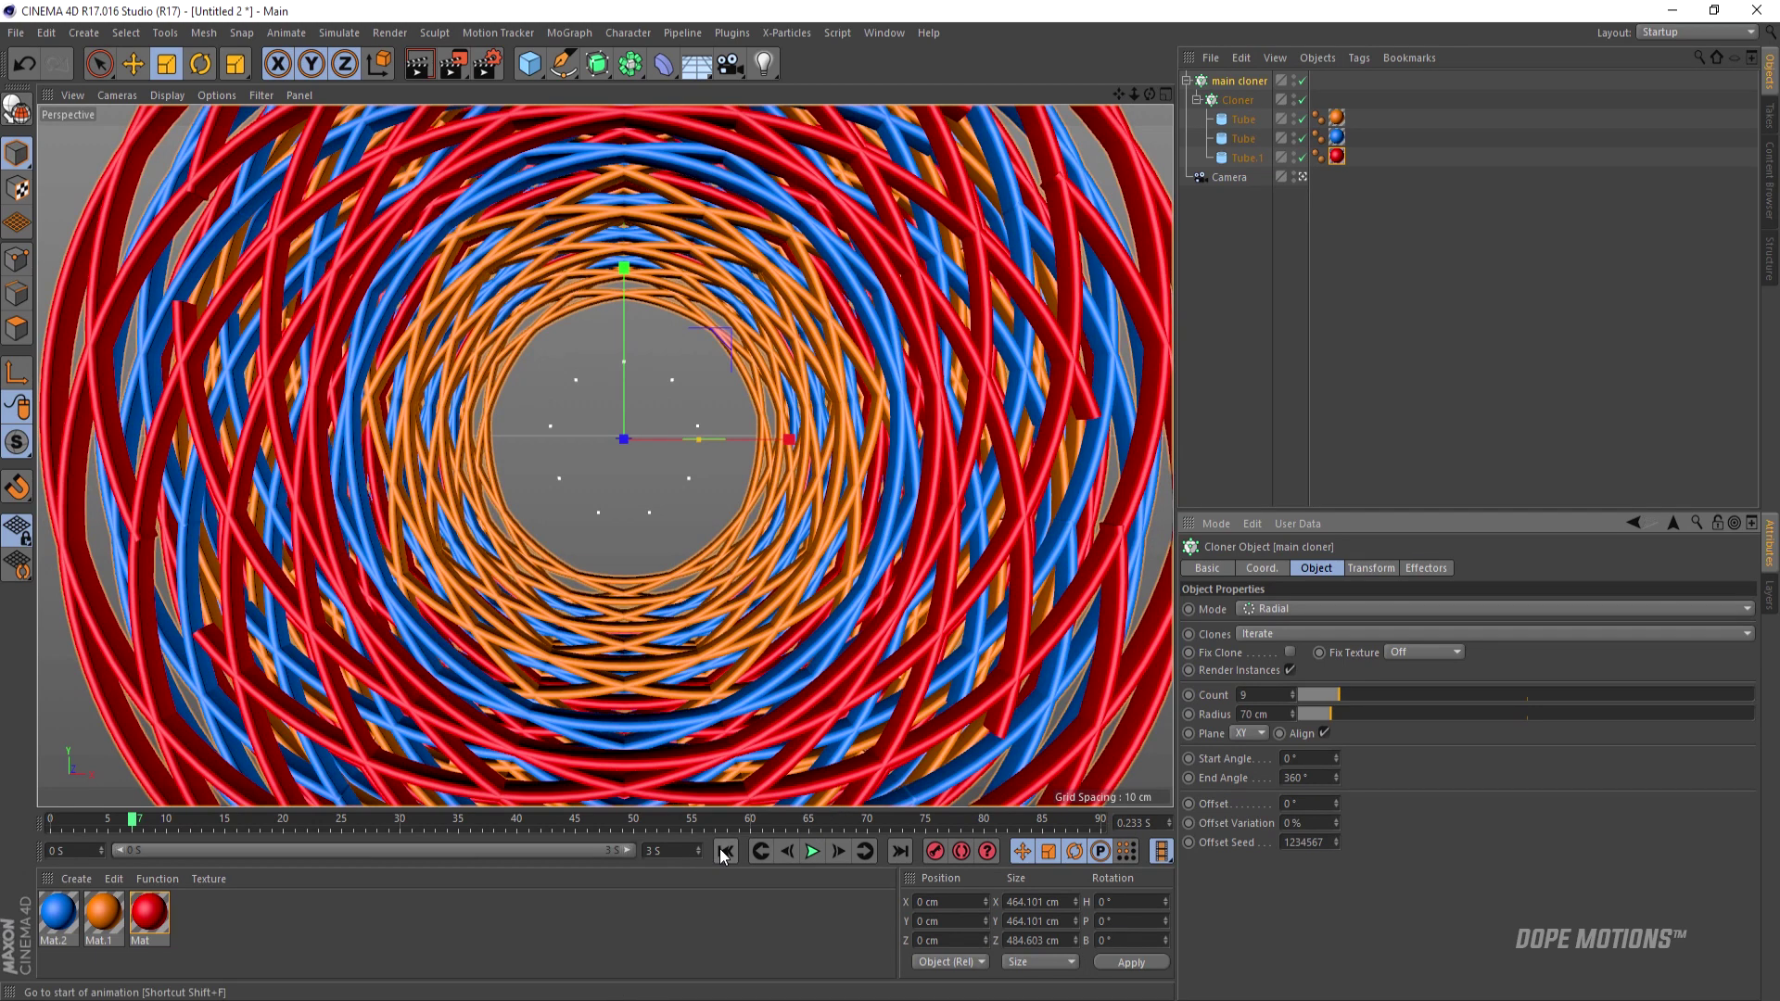
{"action": "left_click", "coordinate": [812, 851]}
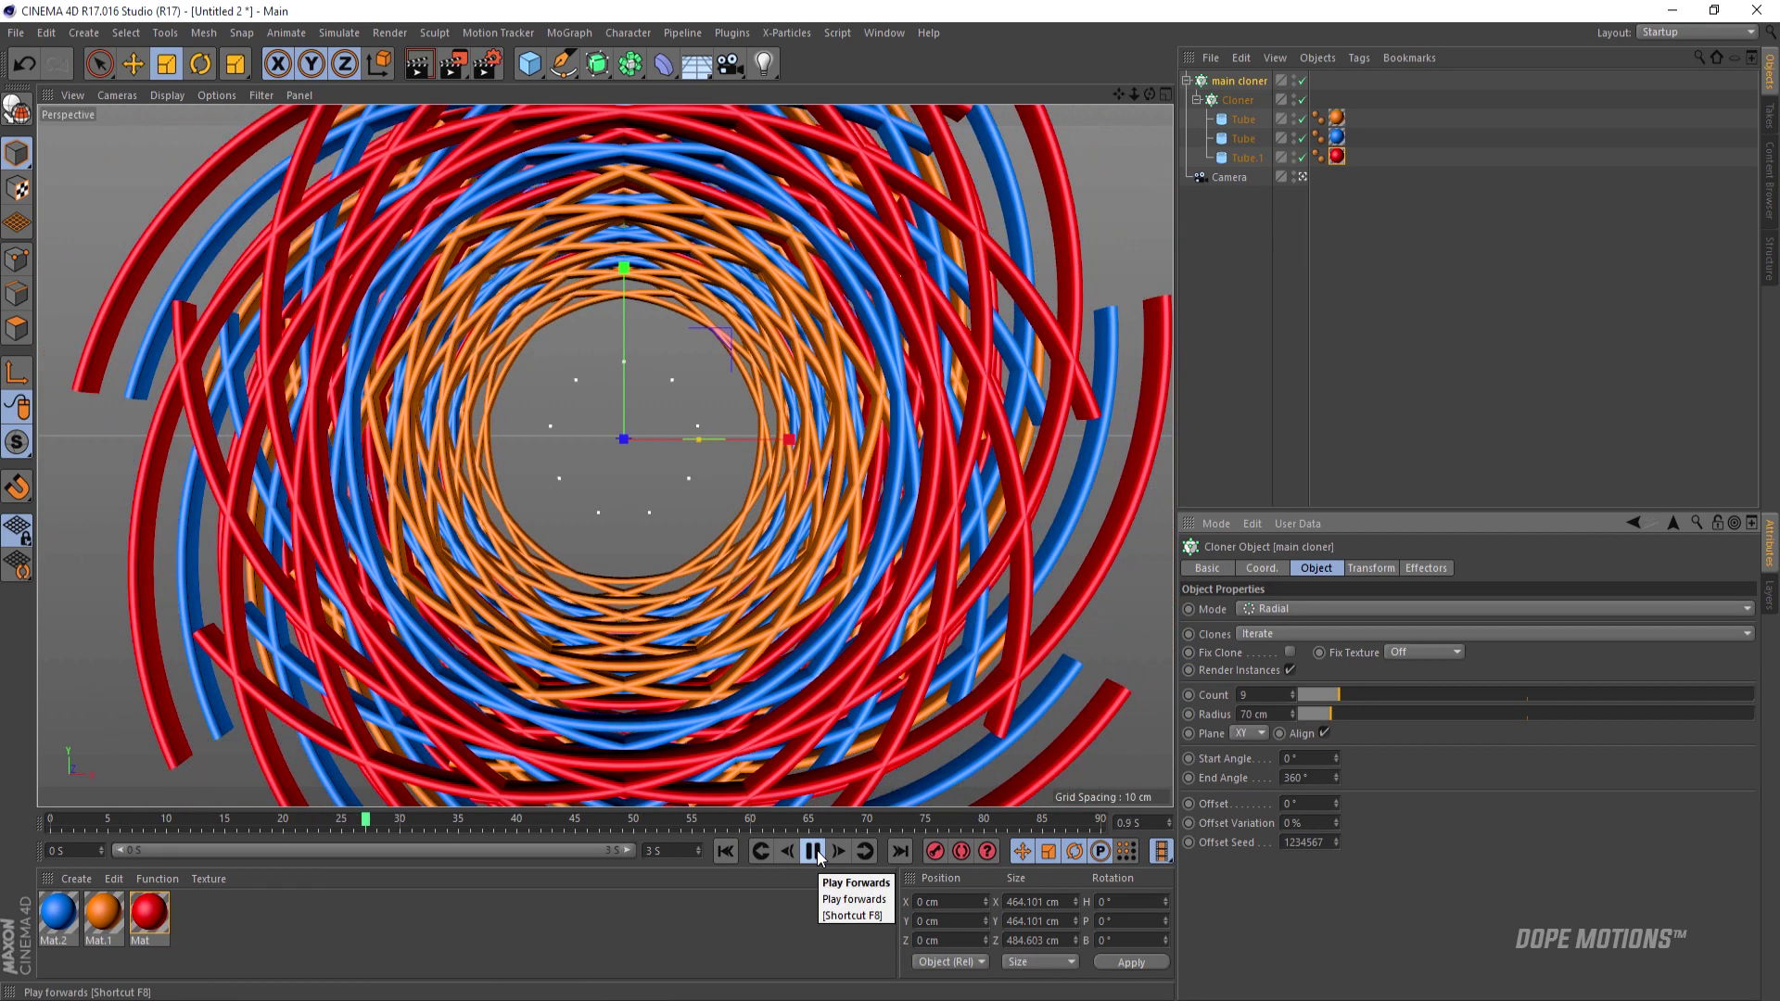
- Set the linear Cloner count to 17, then replay from the start through the scene camera
{"action": "left_click", "coordinate": [817, 852]}
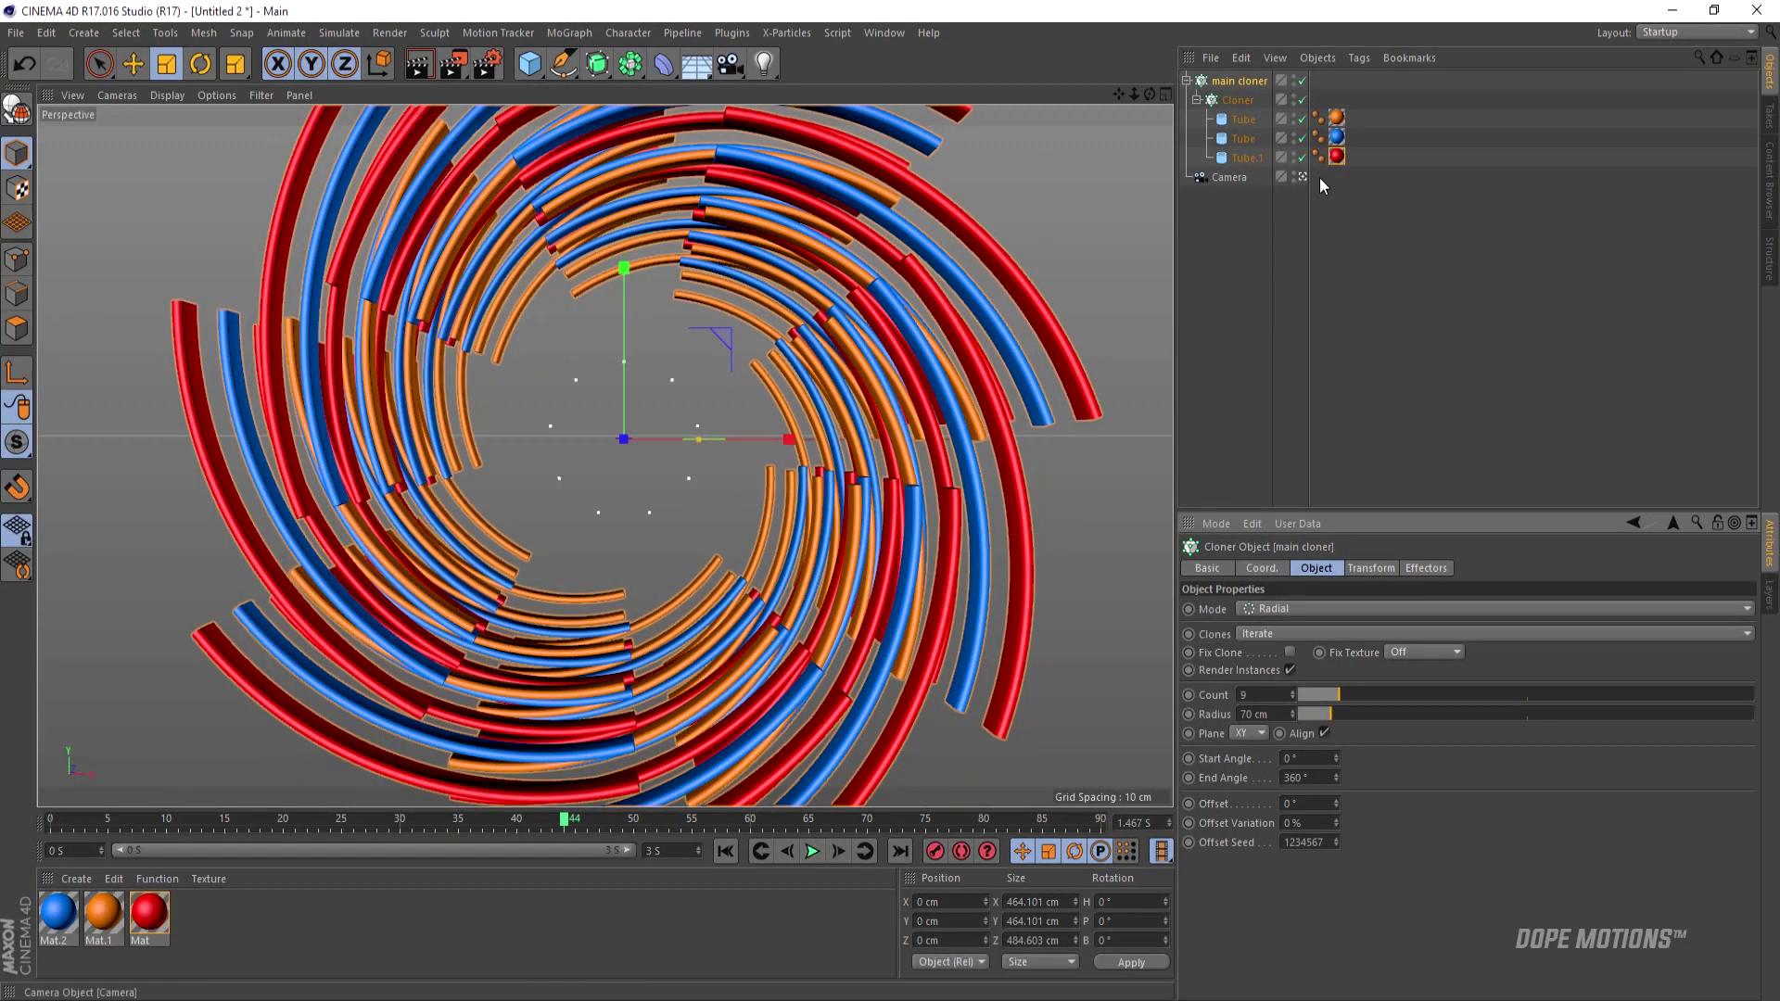
{"action": "left_click", "coordinate": [1303, 176]}
{"action": "left_click", "coordinate": [1237, 99]}
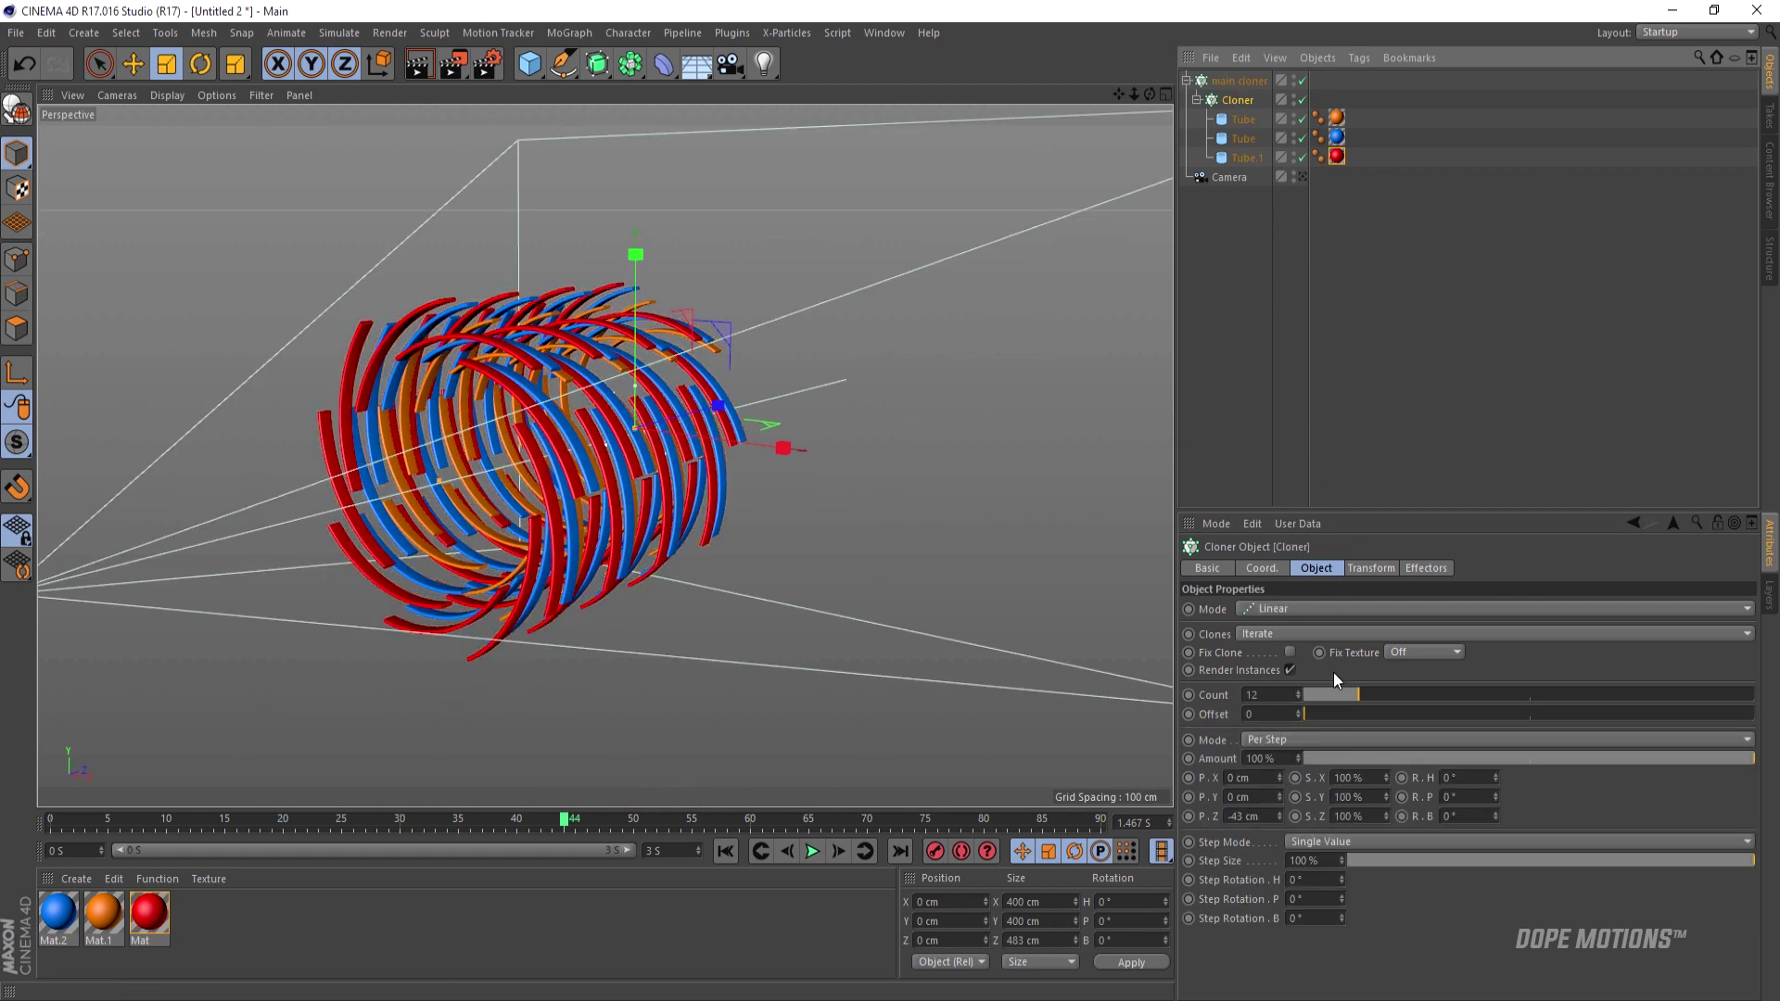
{"action": "mouse_move", "coordinate": [1372, 695]}
{"action": "left_mouse_down"}
{"action": "mouse_move", "coordinate": [1354, 700]}
{"action": "mouse_move", "coordinate": [1383, 699]}
{"action": "left_mouse_up"}
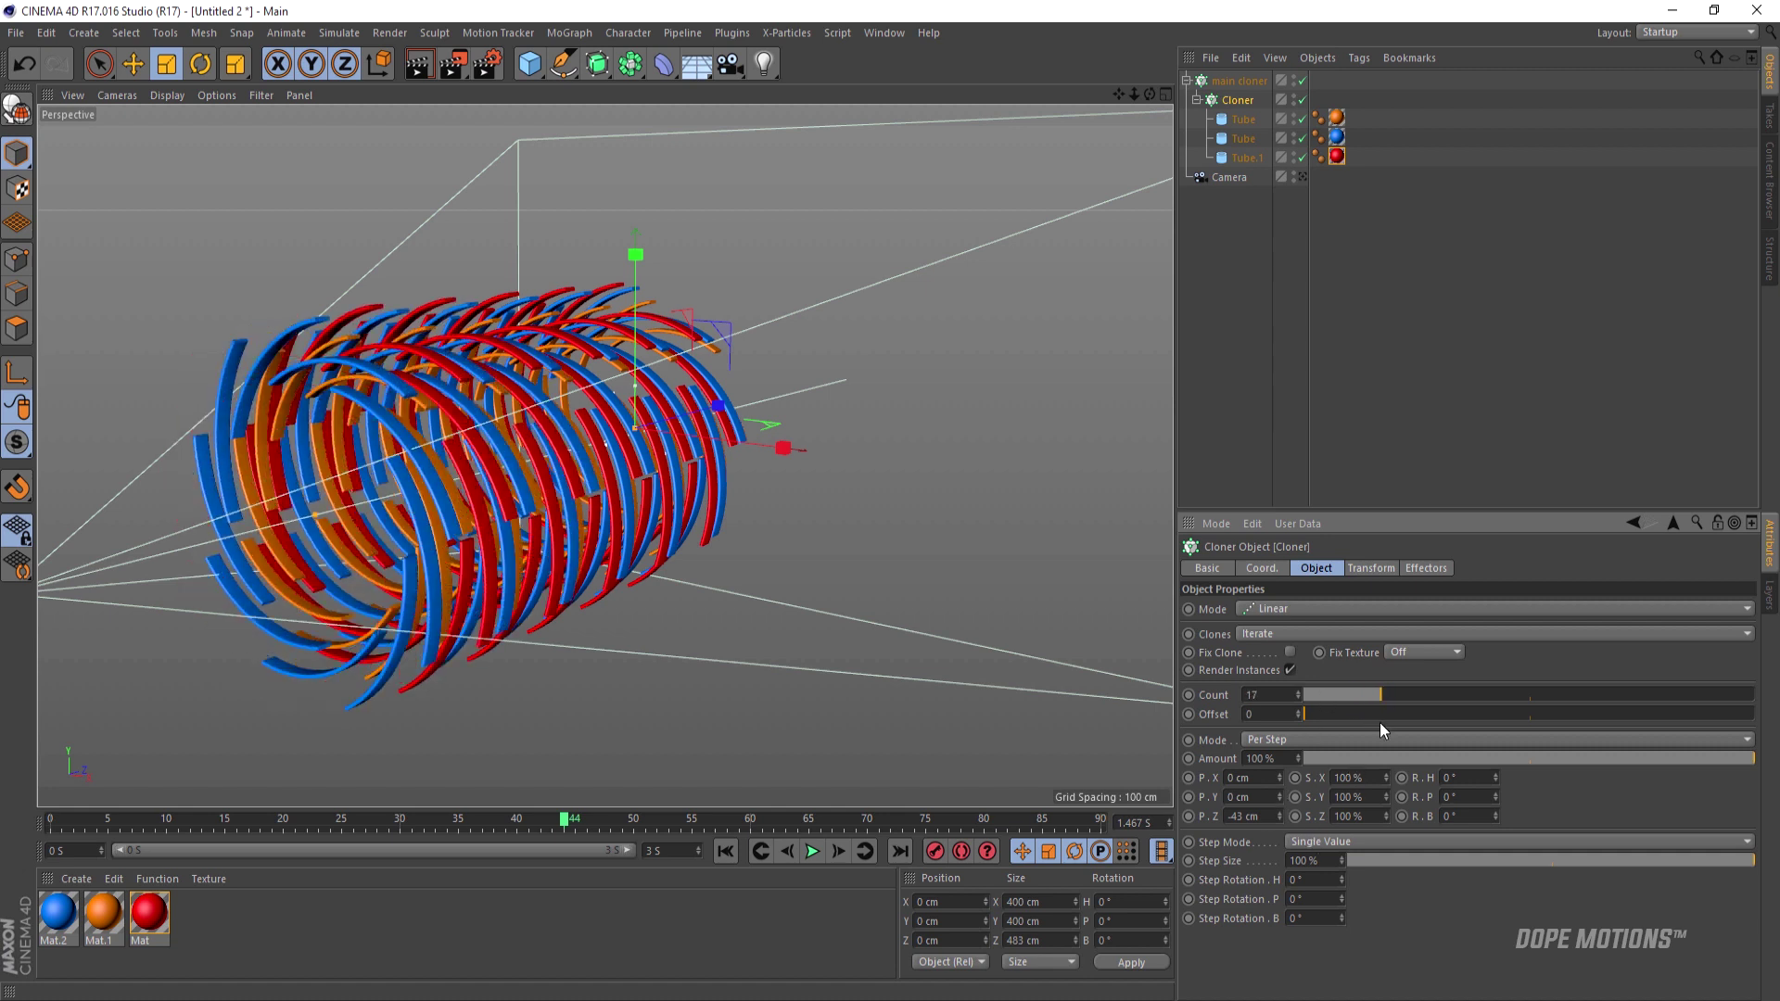
{"action": "left_click", "coordinate": [1302, 175]}
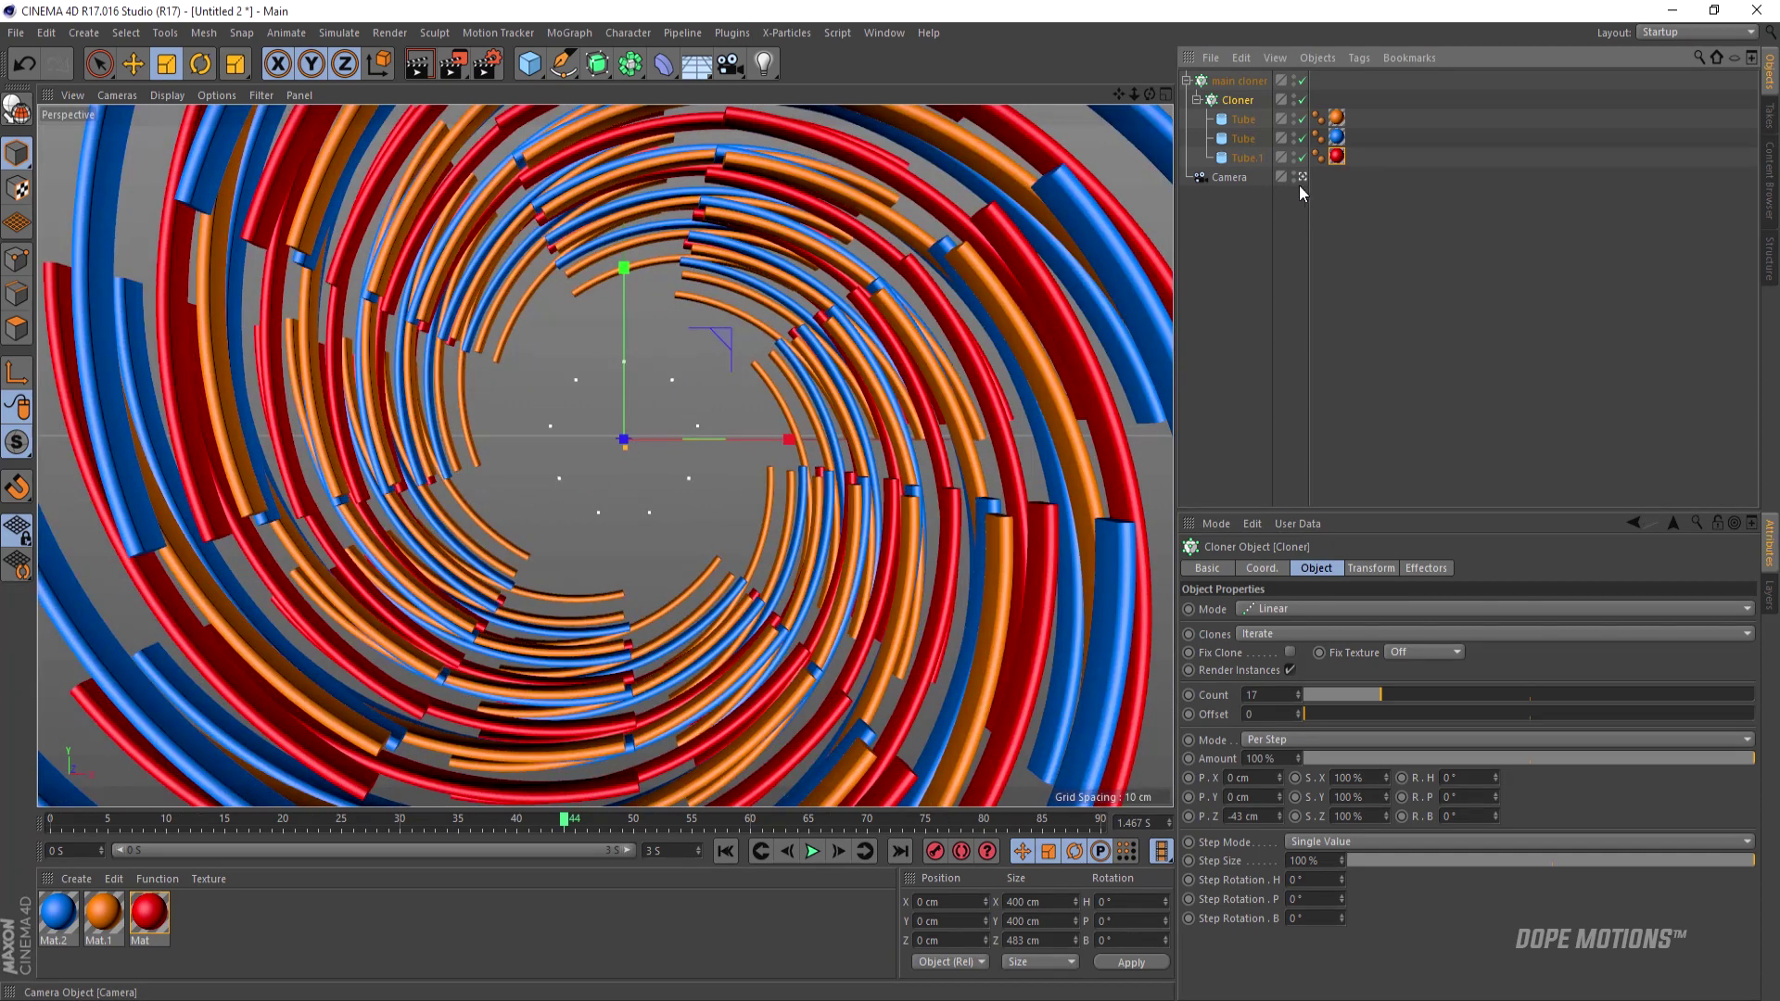
{"action": "left_click", "coordinate": [725, 851]}
{"action": "left_click", "coordinate": [812, 851]}
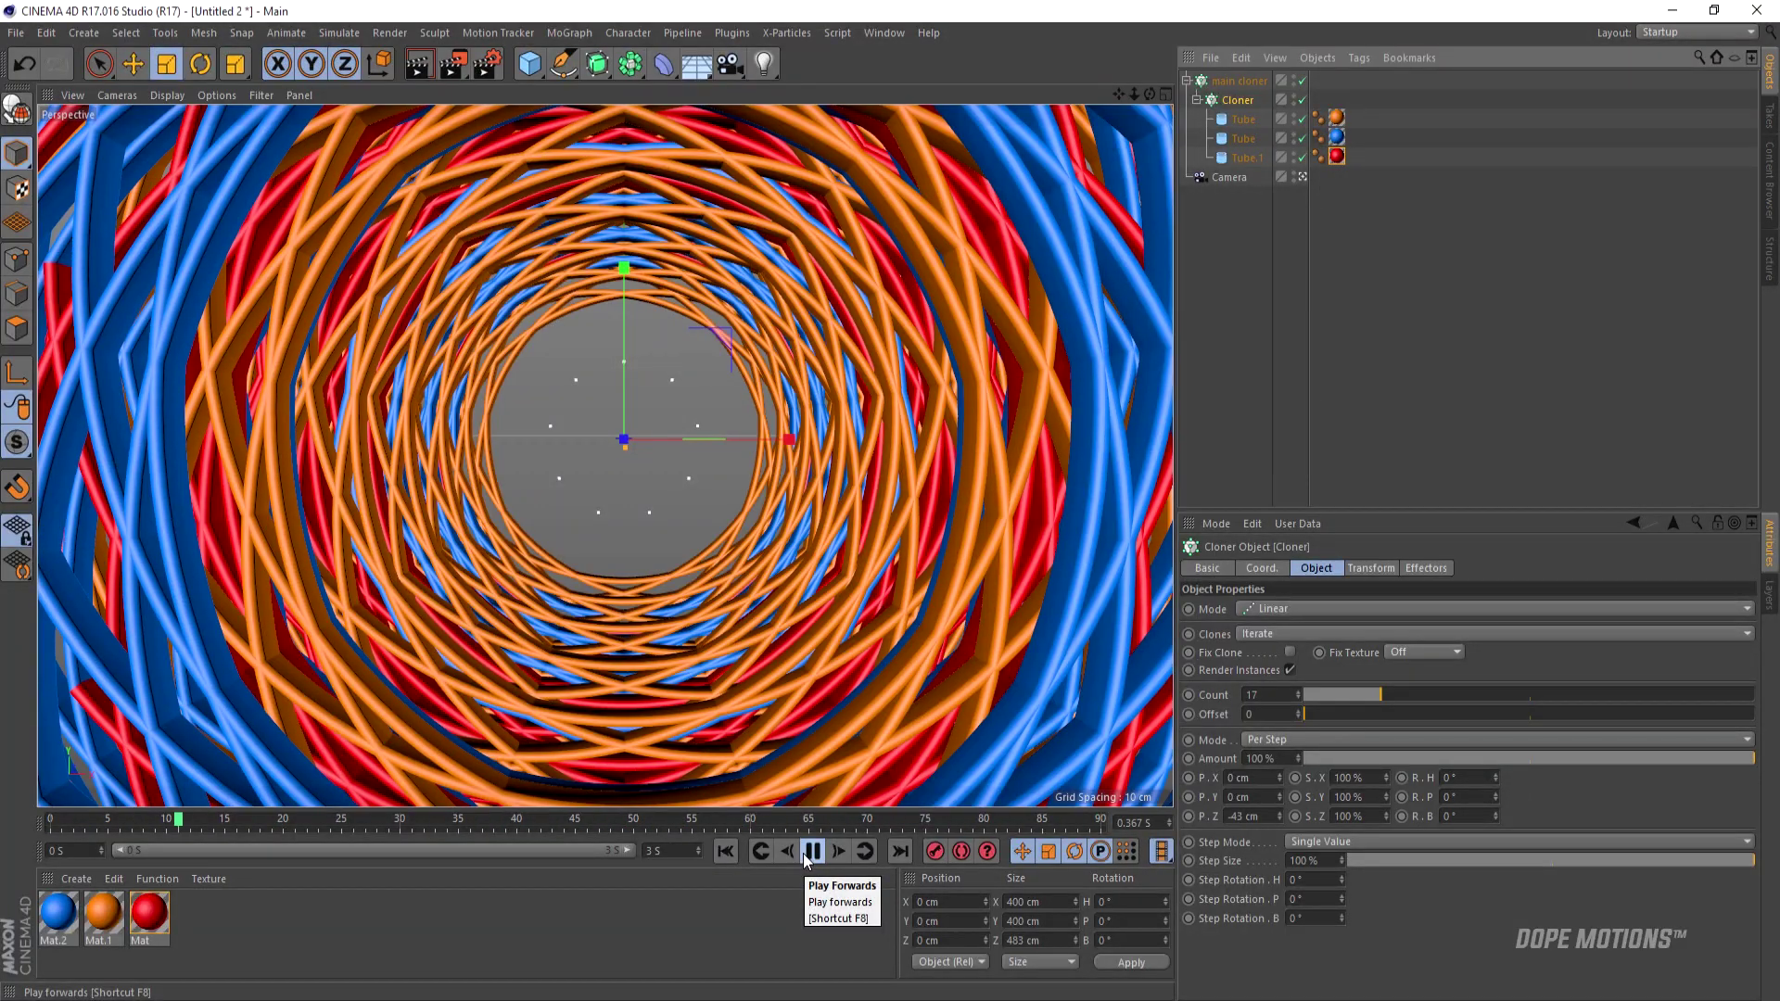
- Pause playback and give Tube a 198 cm inner and 200 cm outer radius
{"action": "left_click", "coordinate": [805, 857]}
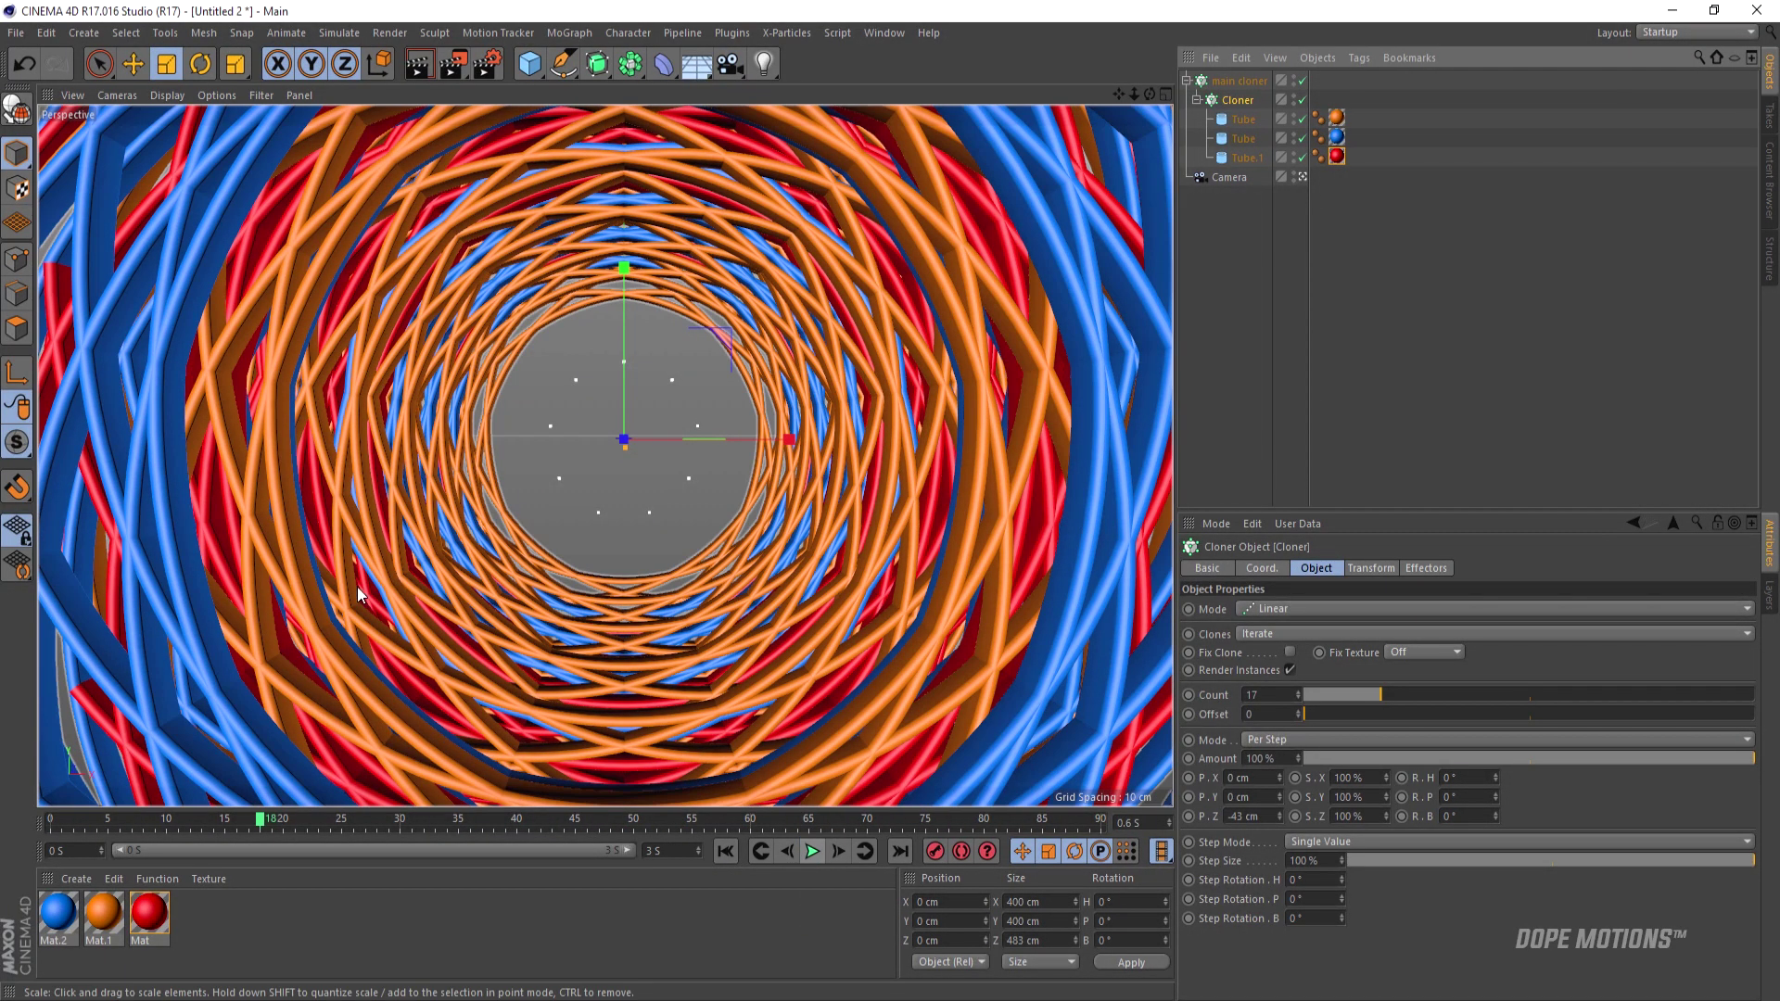
{"action": "left_click", "coordinate": [1245, 119]}
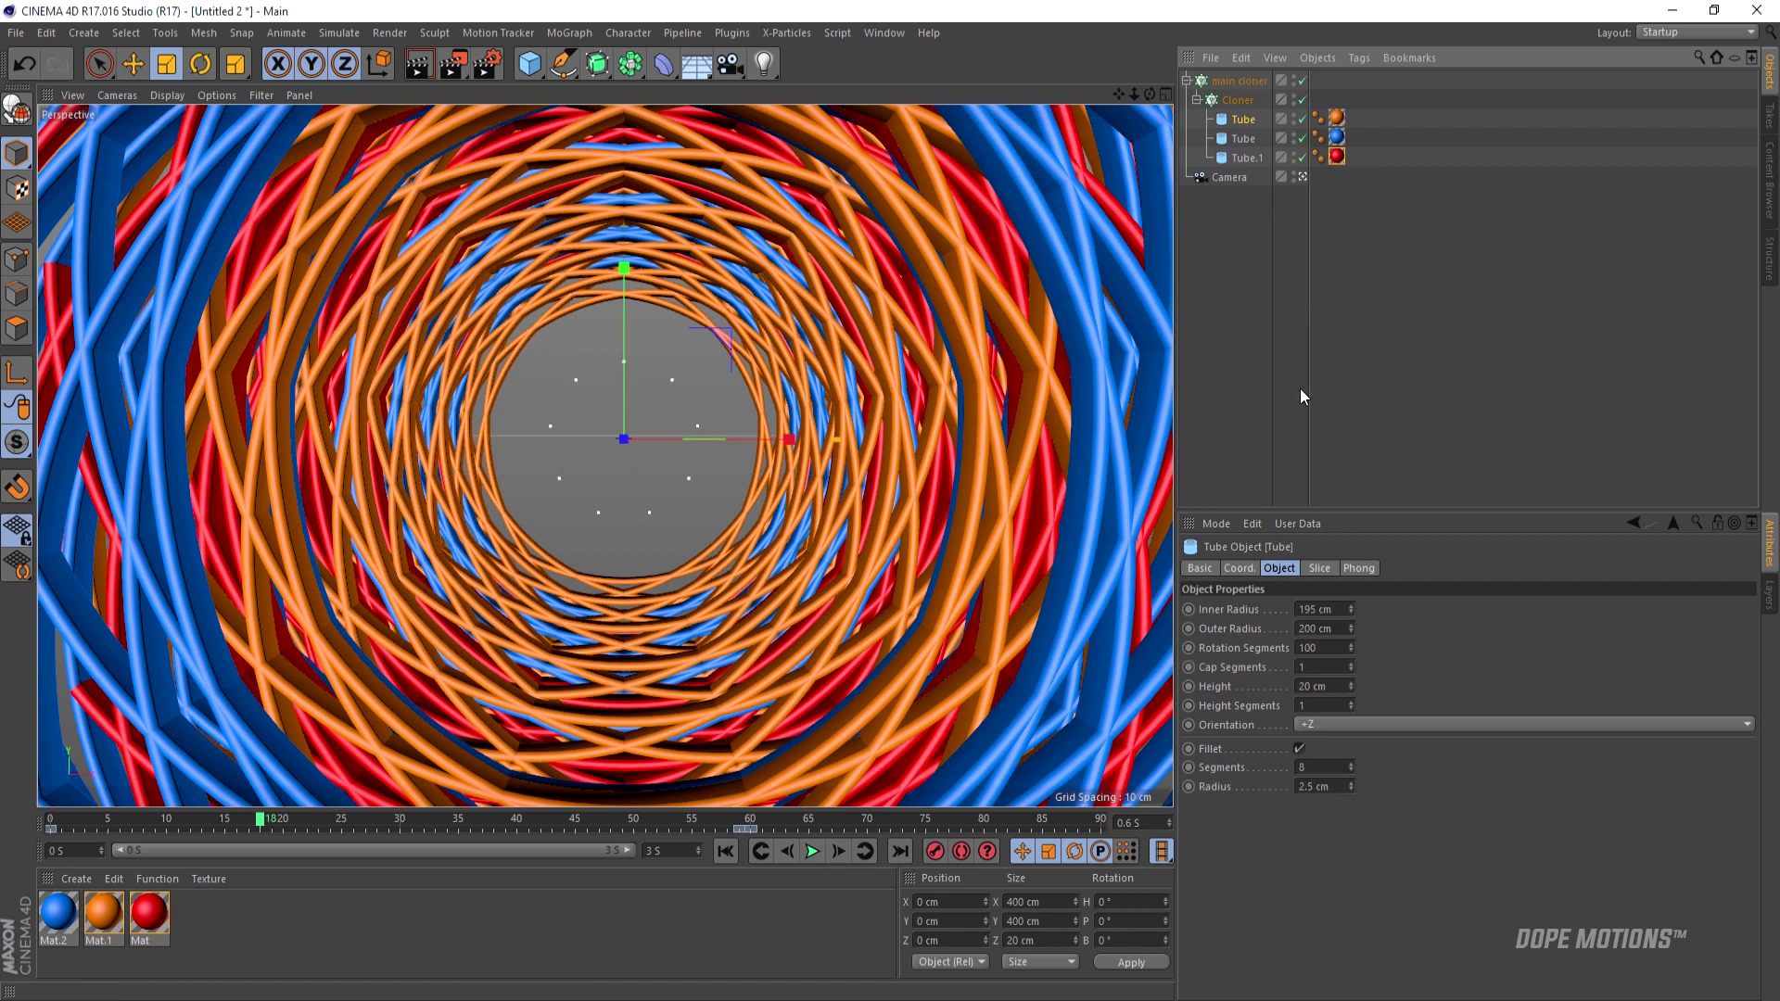
{"action": "left_click", "coordinate": [1337, 609]}
{"action": "type", "text": "198"}
{"action": "key", "text": "Return"}
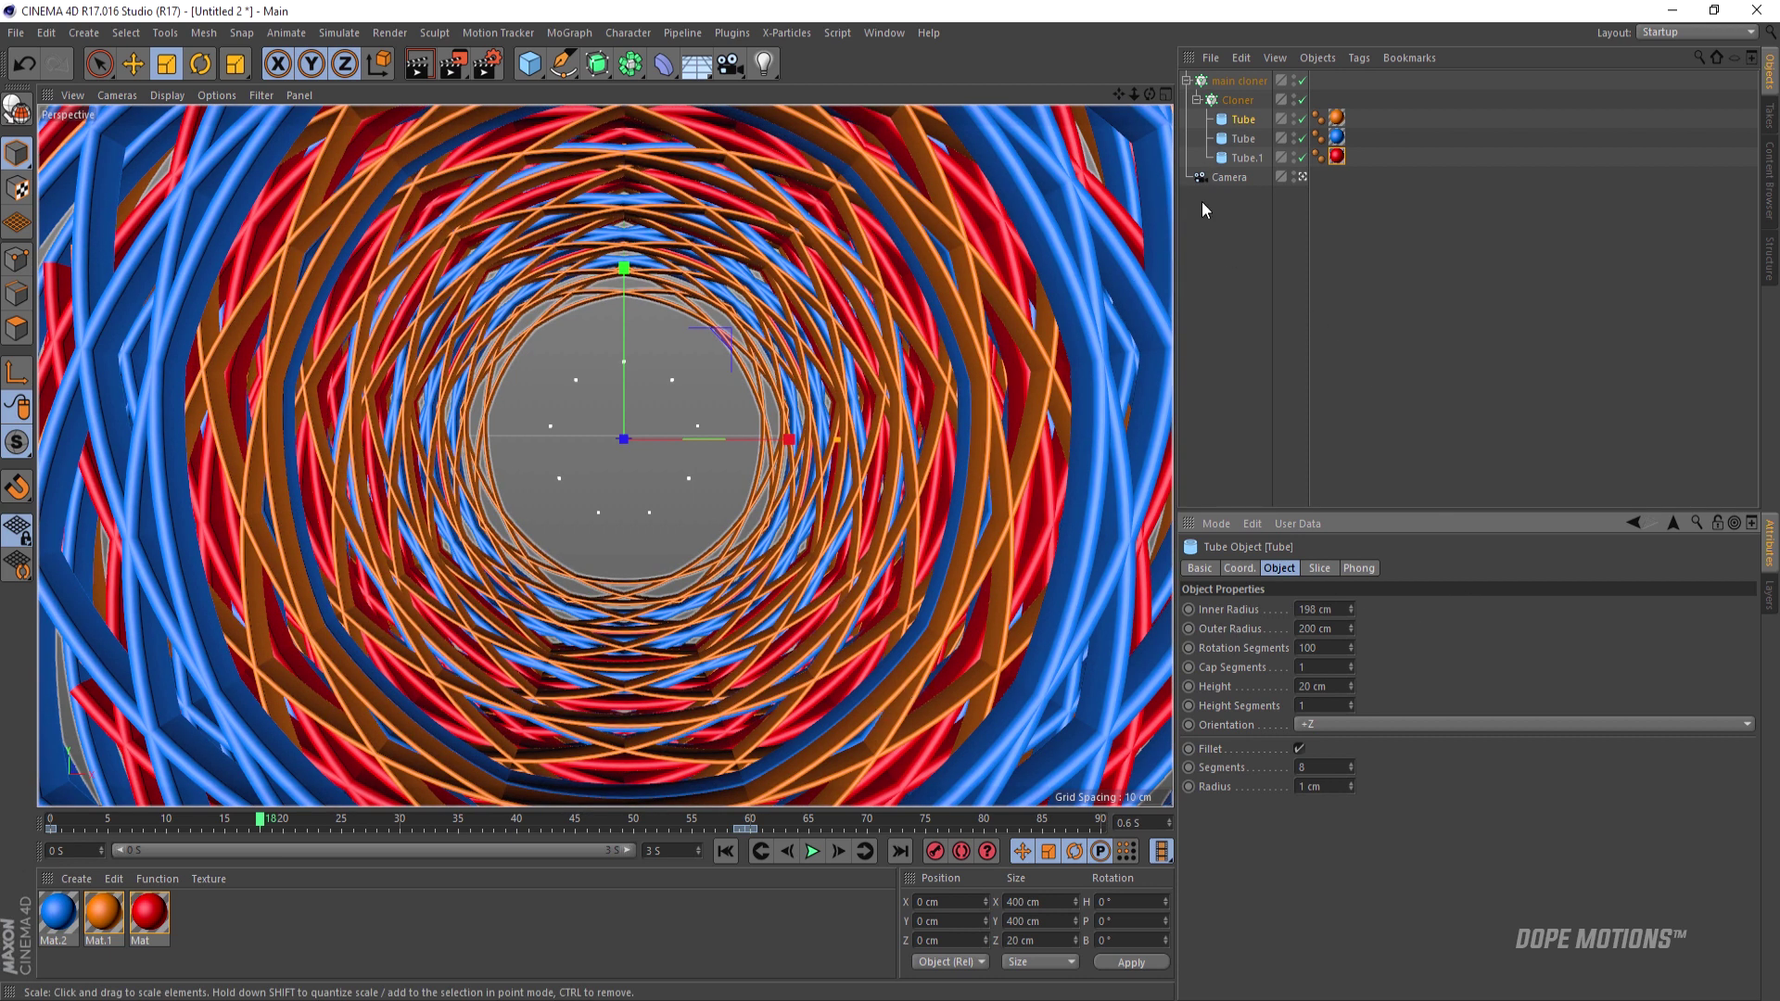
{"action": "left_click", "coordinate": [1243, 138]}
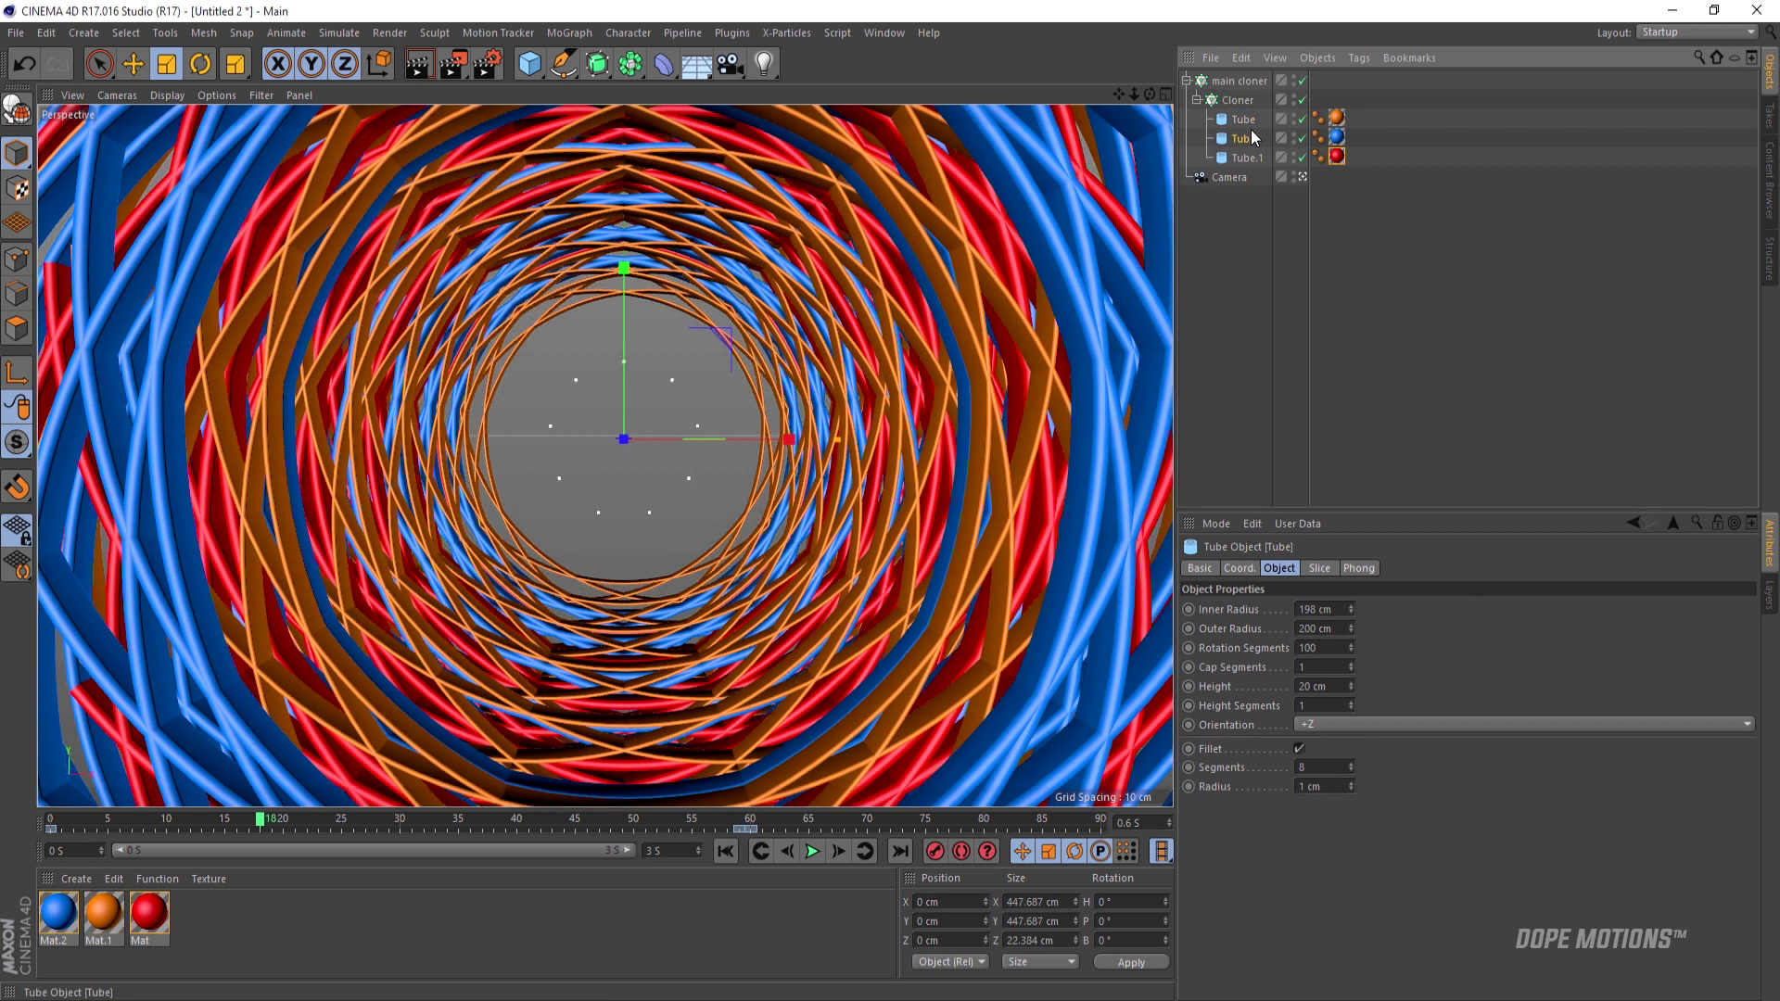
{"action": "left_click", "coordinate": [1307, 609]}
{"action": "type", "text": "19"}
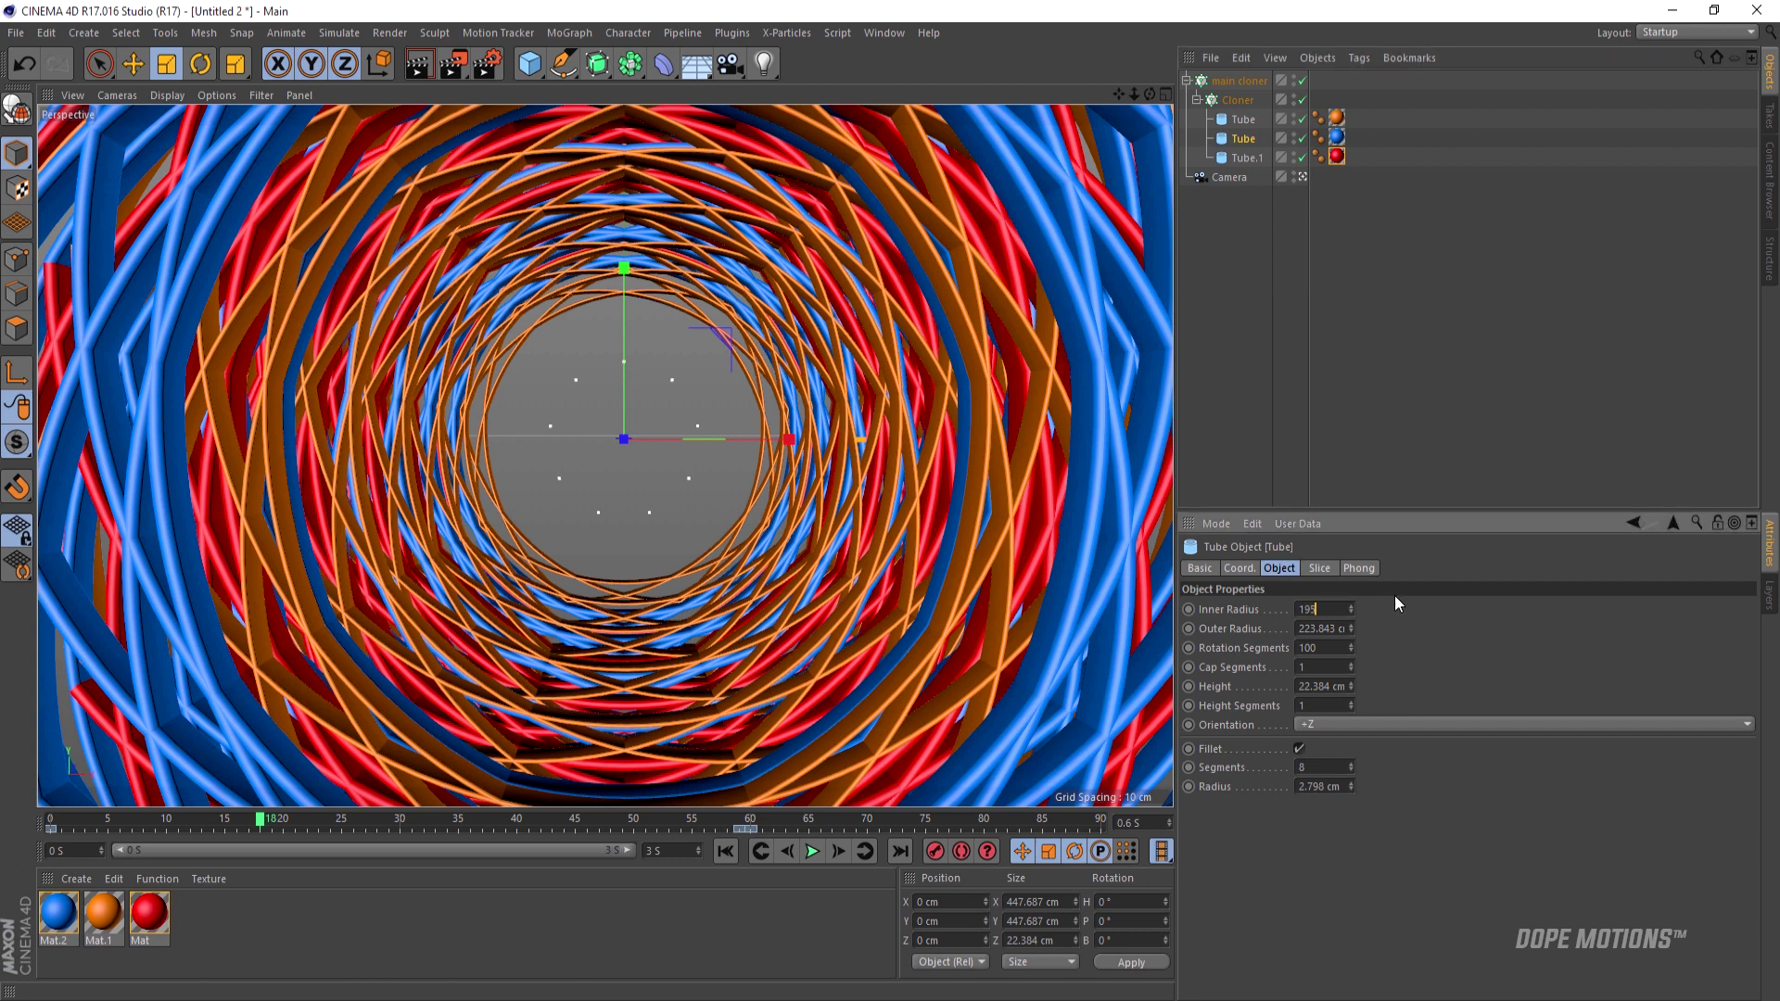
{"action": "type", "text": "8"}
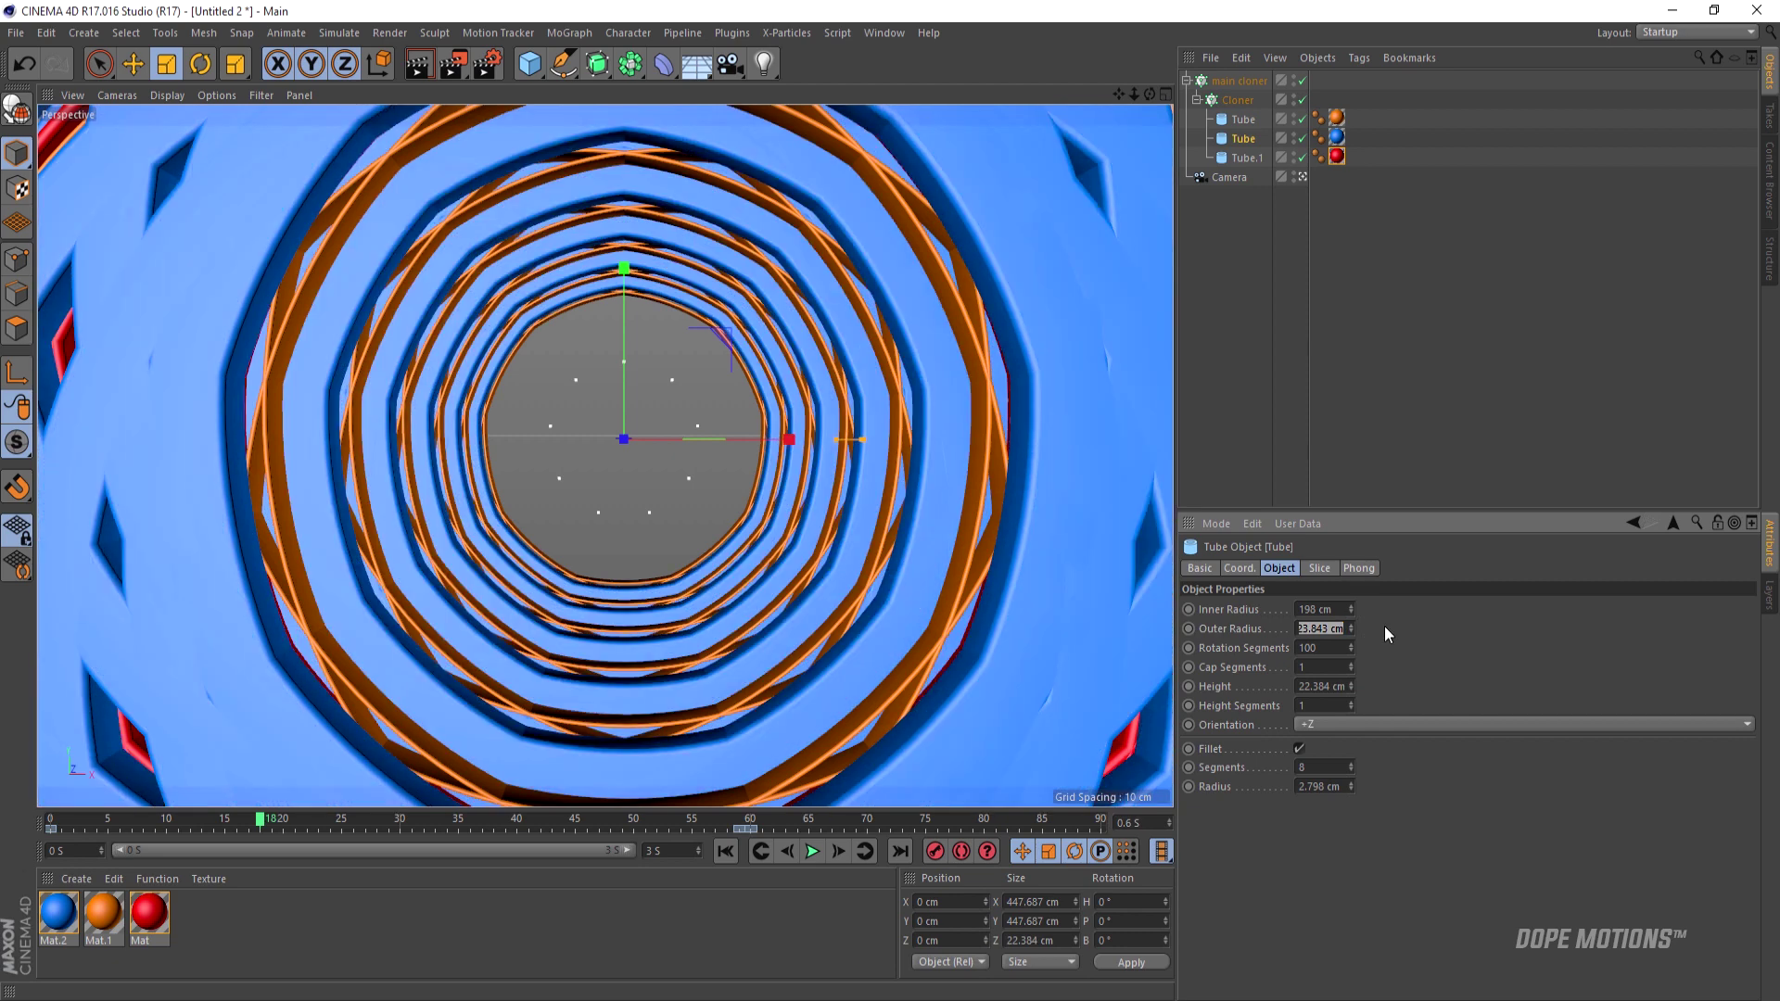
{"action": "type", "text": "200"}
{"action": "key", "text": "Return"}
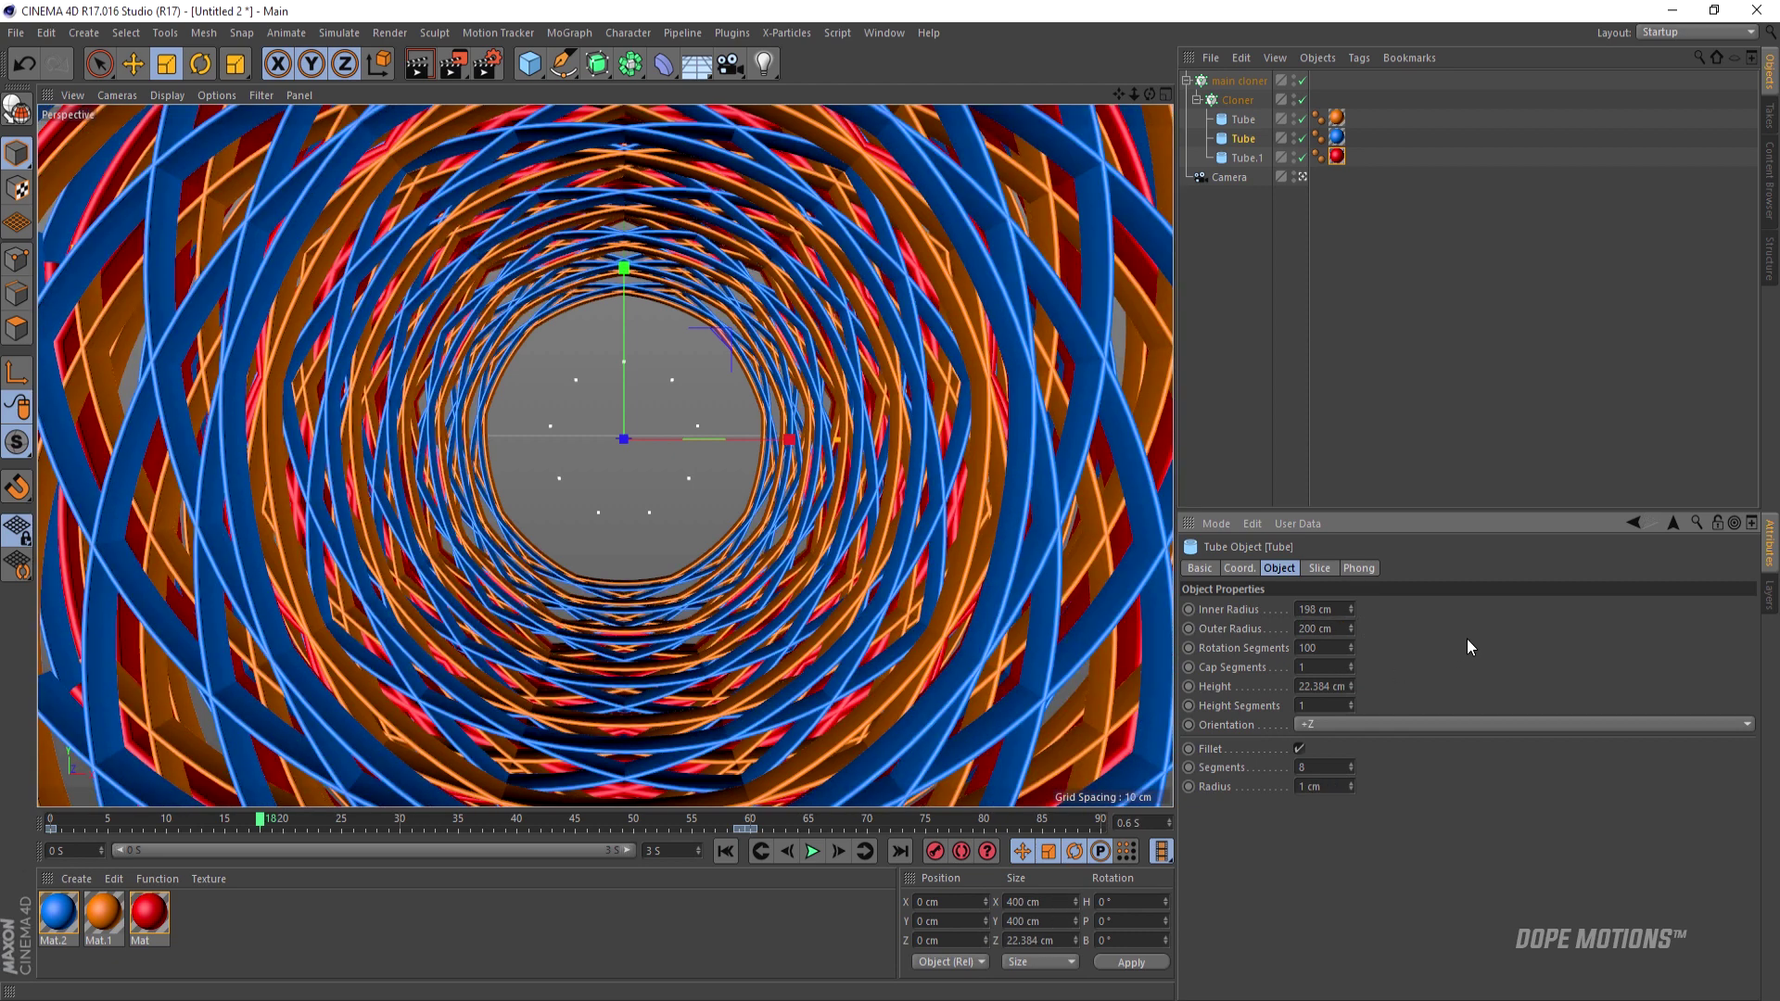
- Give Tube.1 the same 198 cm inner and 200 cm outer radius
{"action": "left_click", "coordinate": [1252, 157]}
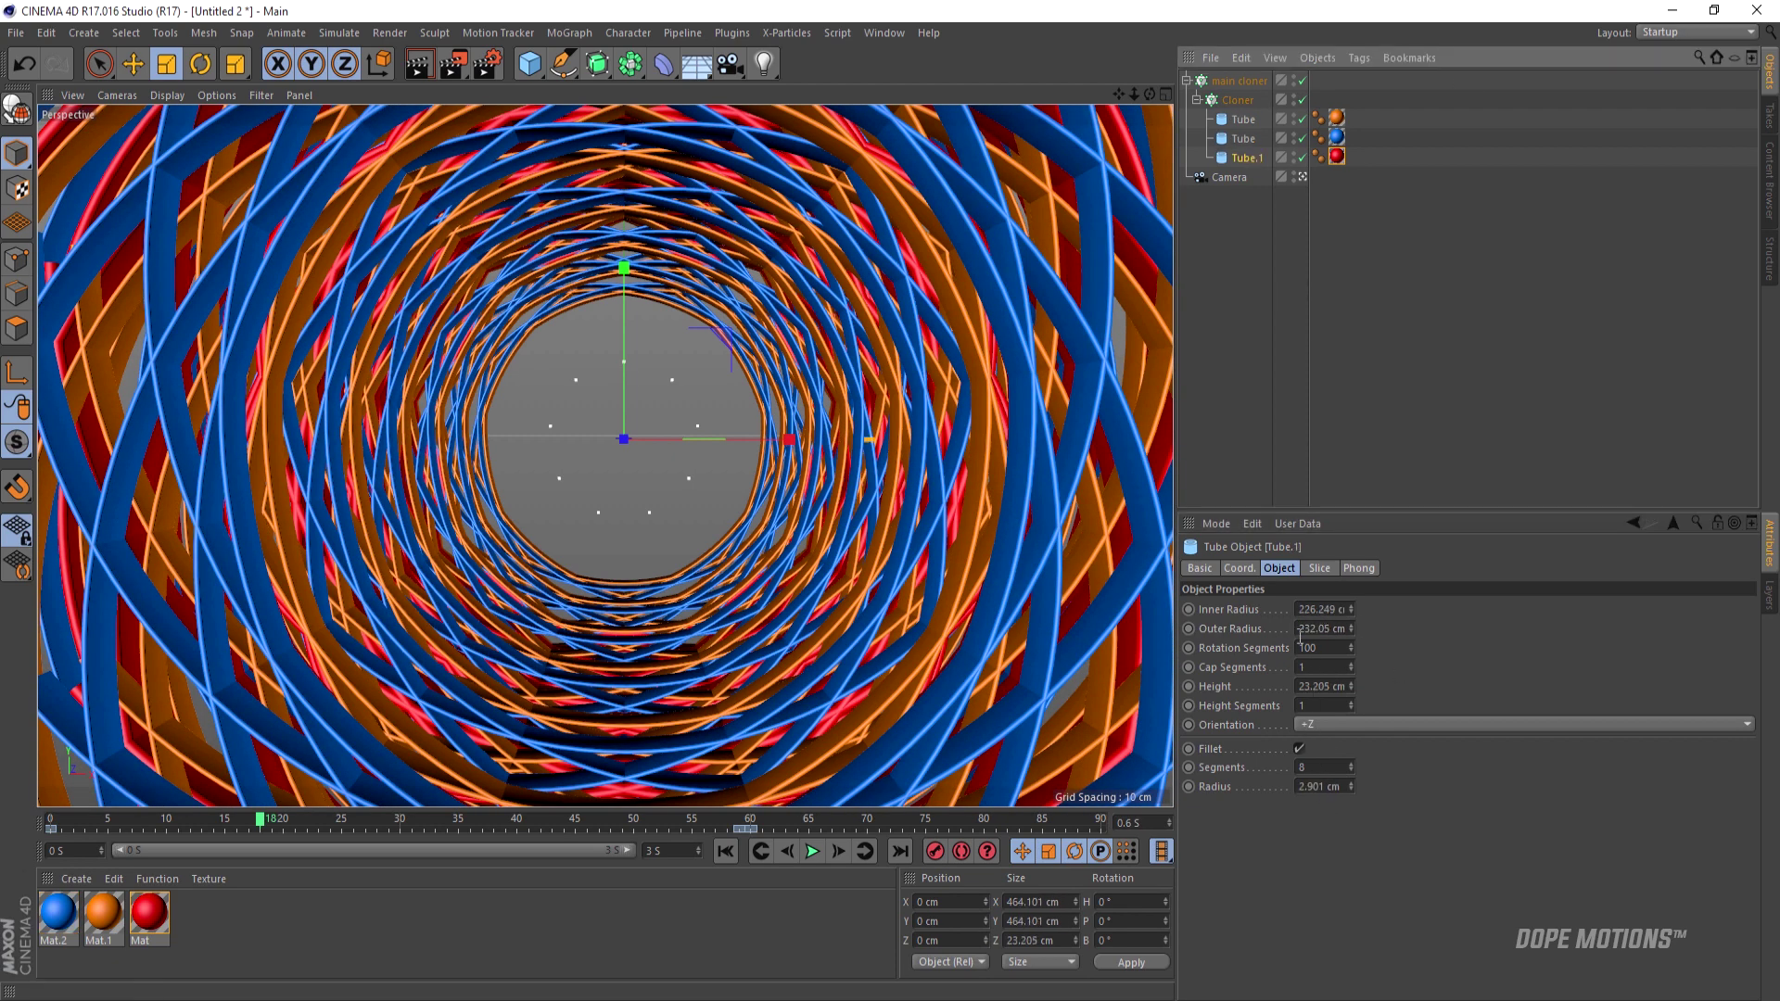
{"action": "double_click", "coordinate": [1321, 609]}
{"action": "type", "text": "198"}
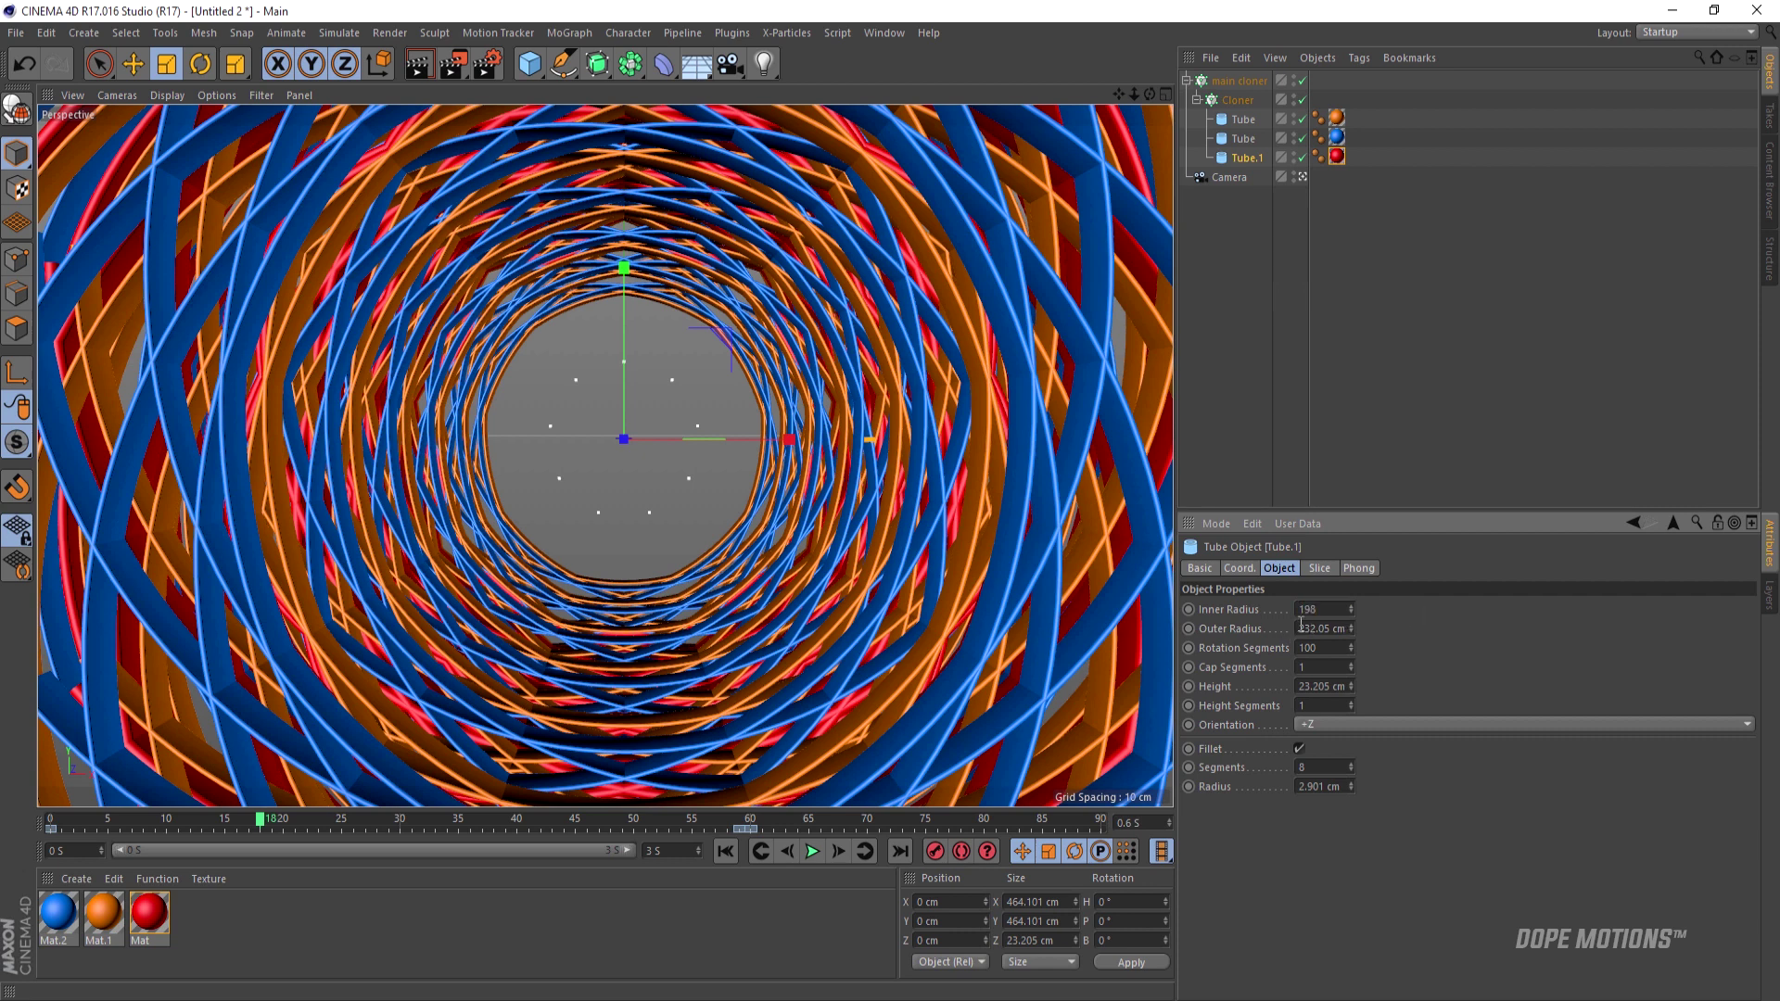
{"action": "type", "text": "200"}
{"action": "key", "text": "Return"}
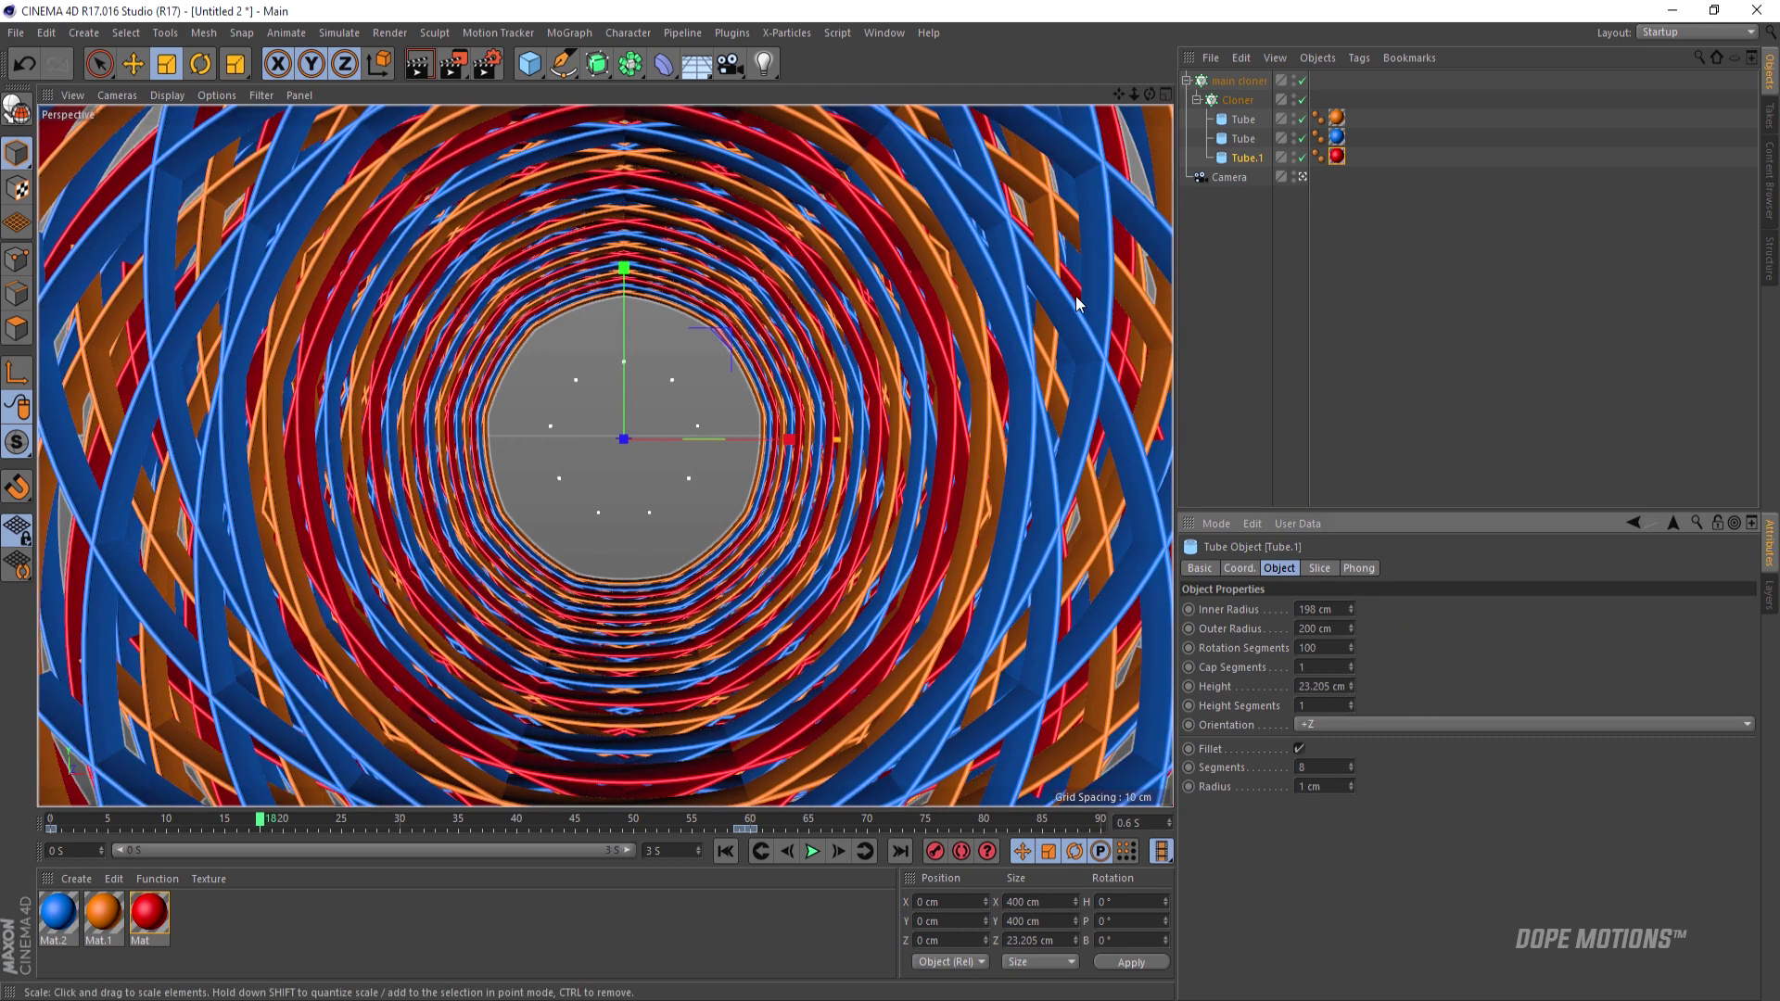
- Play the ring-slicing animation, rewind to frame 0, and pan until the camera is visible
{"action": "left_click", "coordinate": [811, 851]}
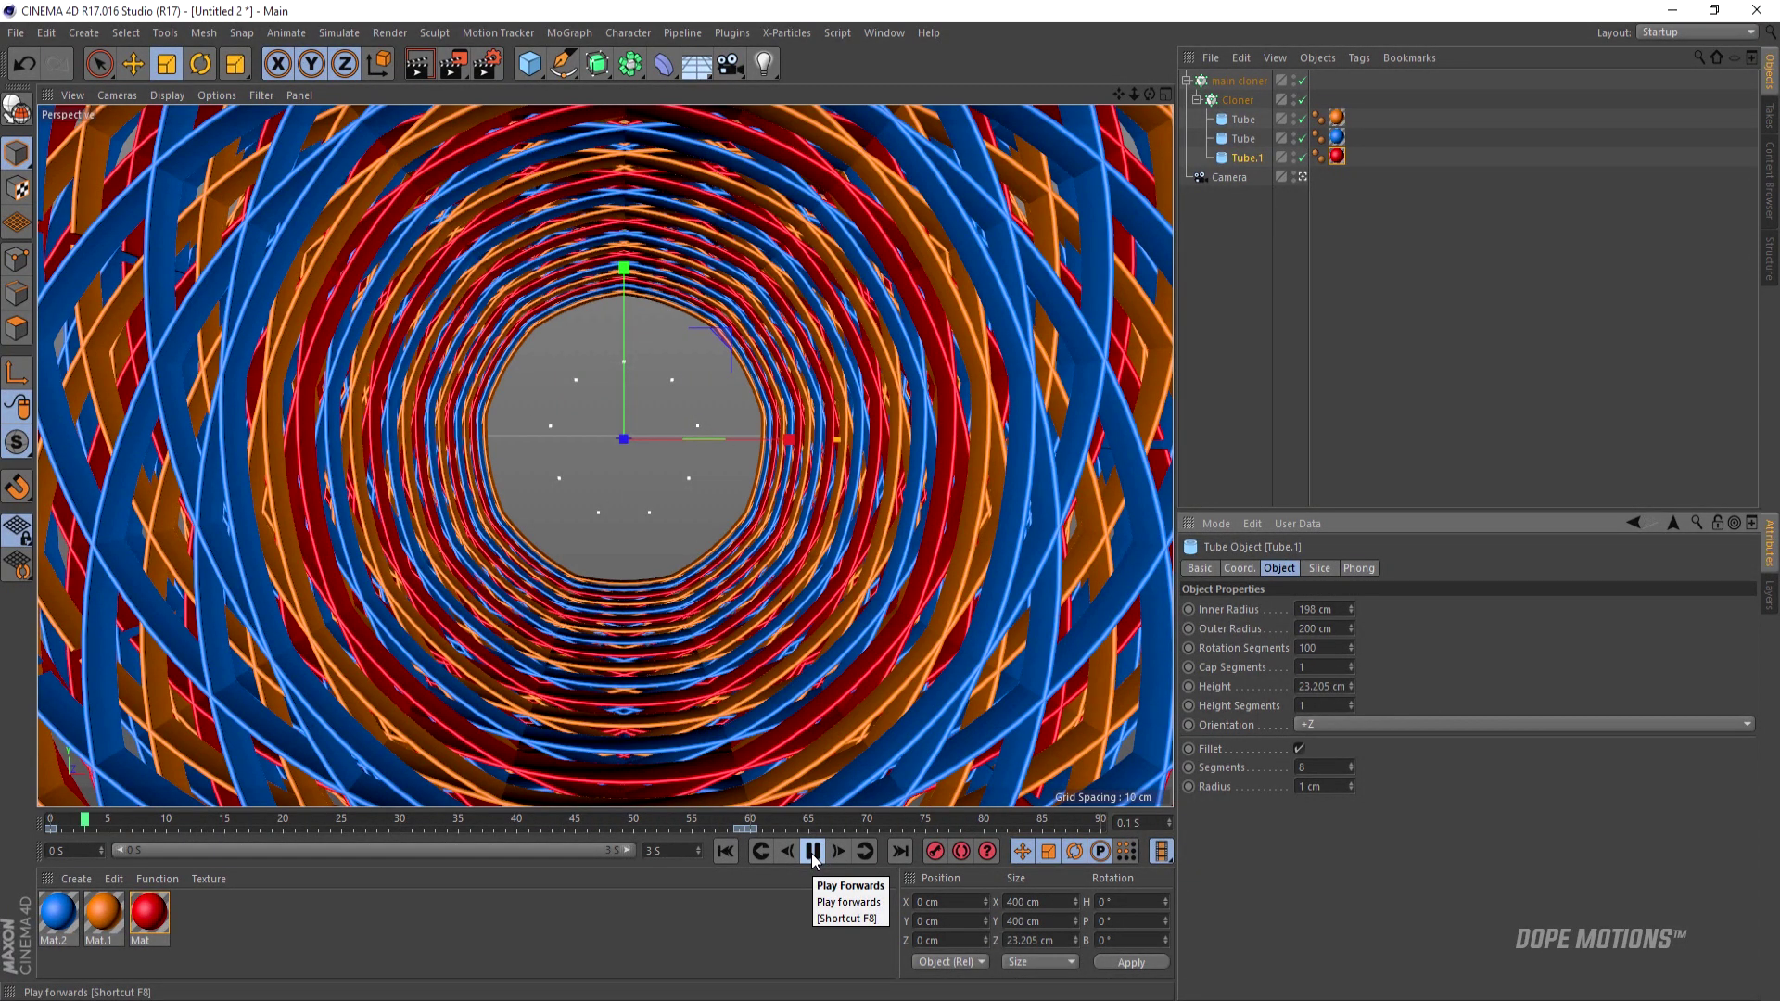
{"action": "left_click", "coordinate": [813, 851]}
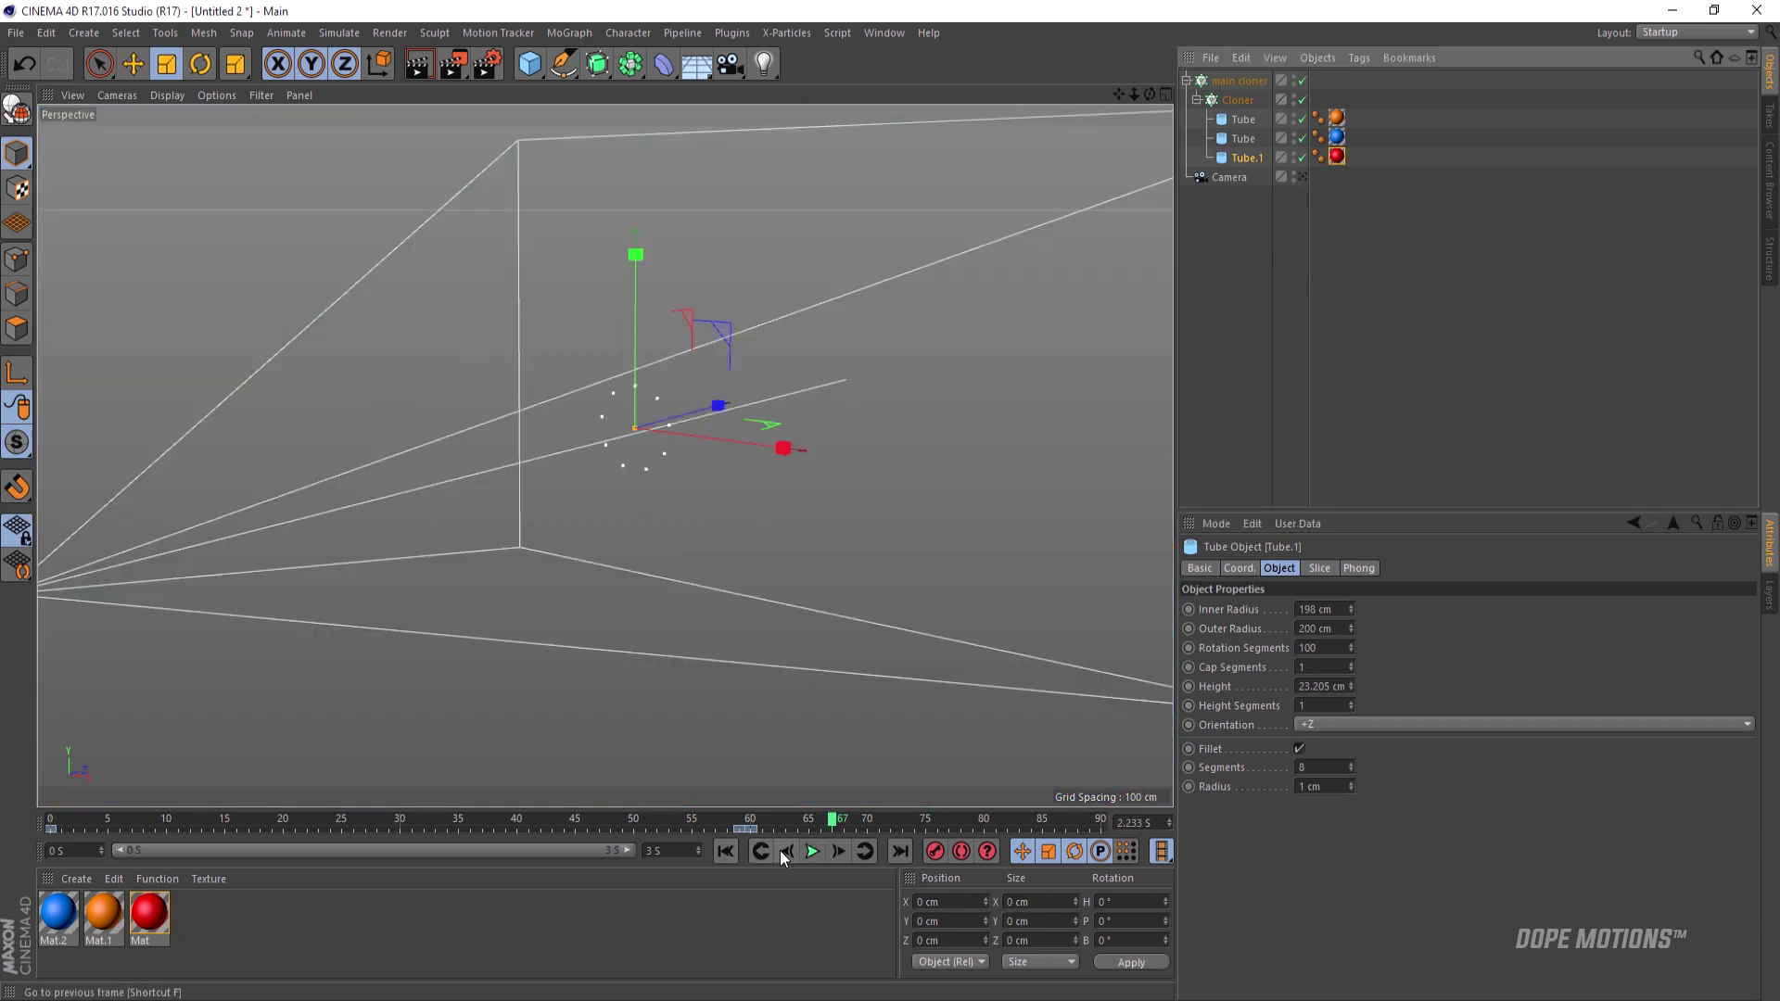
{"action": "left_click", "coordinate": [809, 852]}
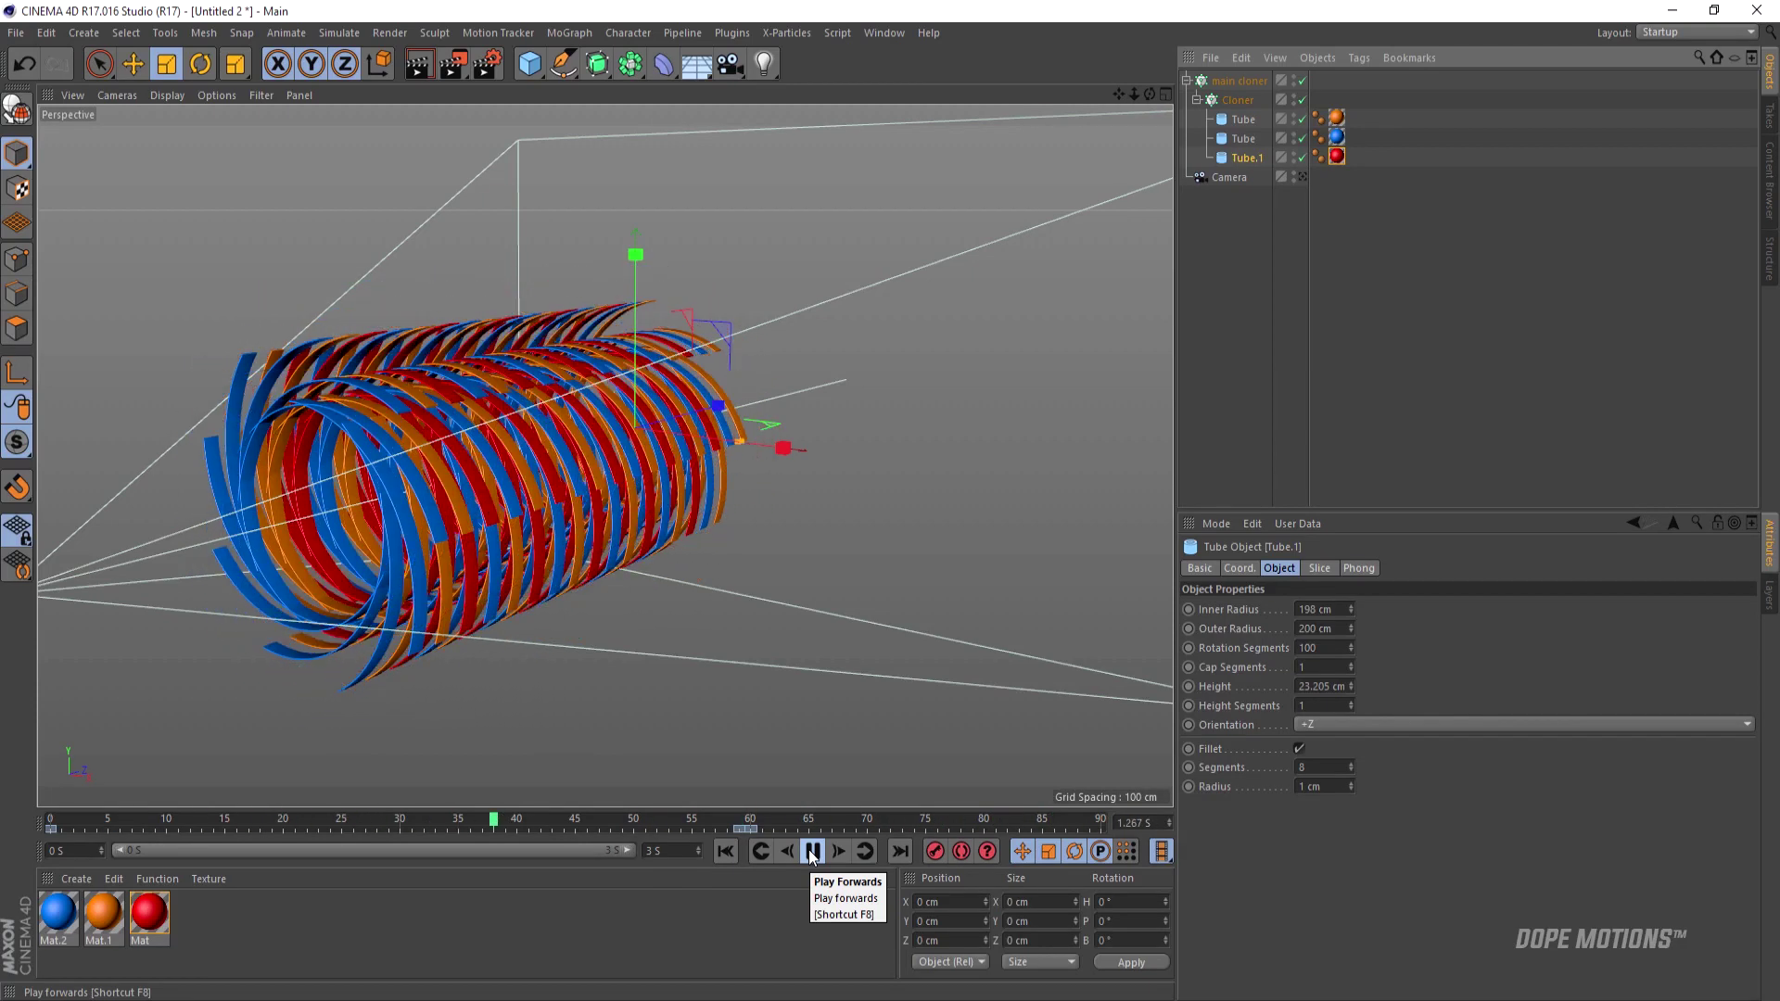
{"action": "left_click", "coordinate": [813, 853]}
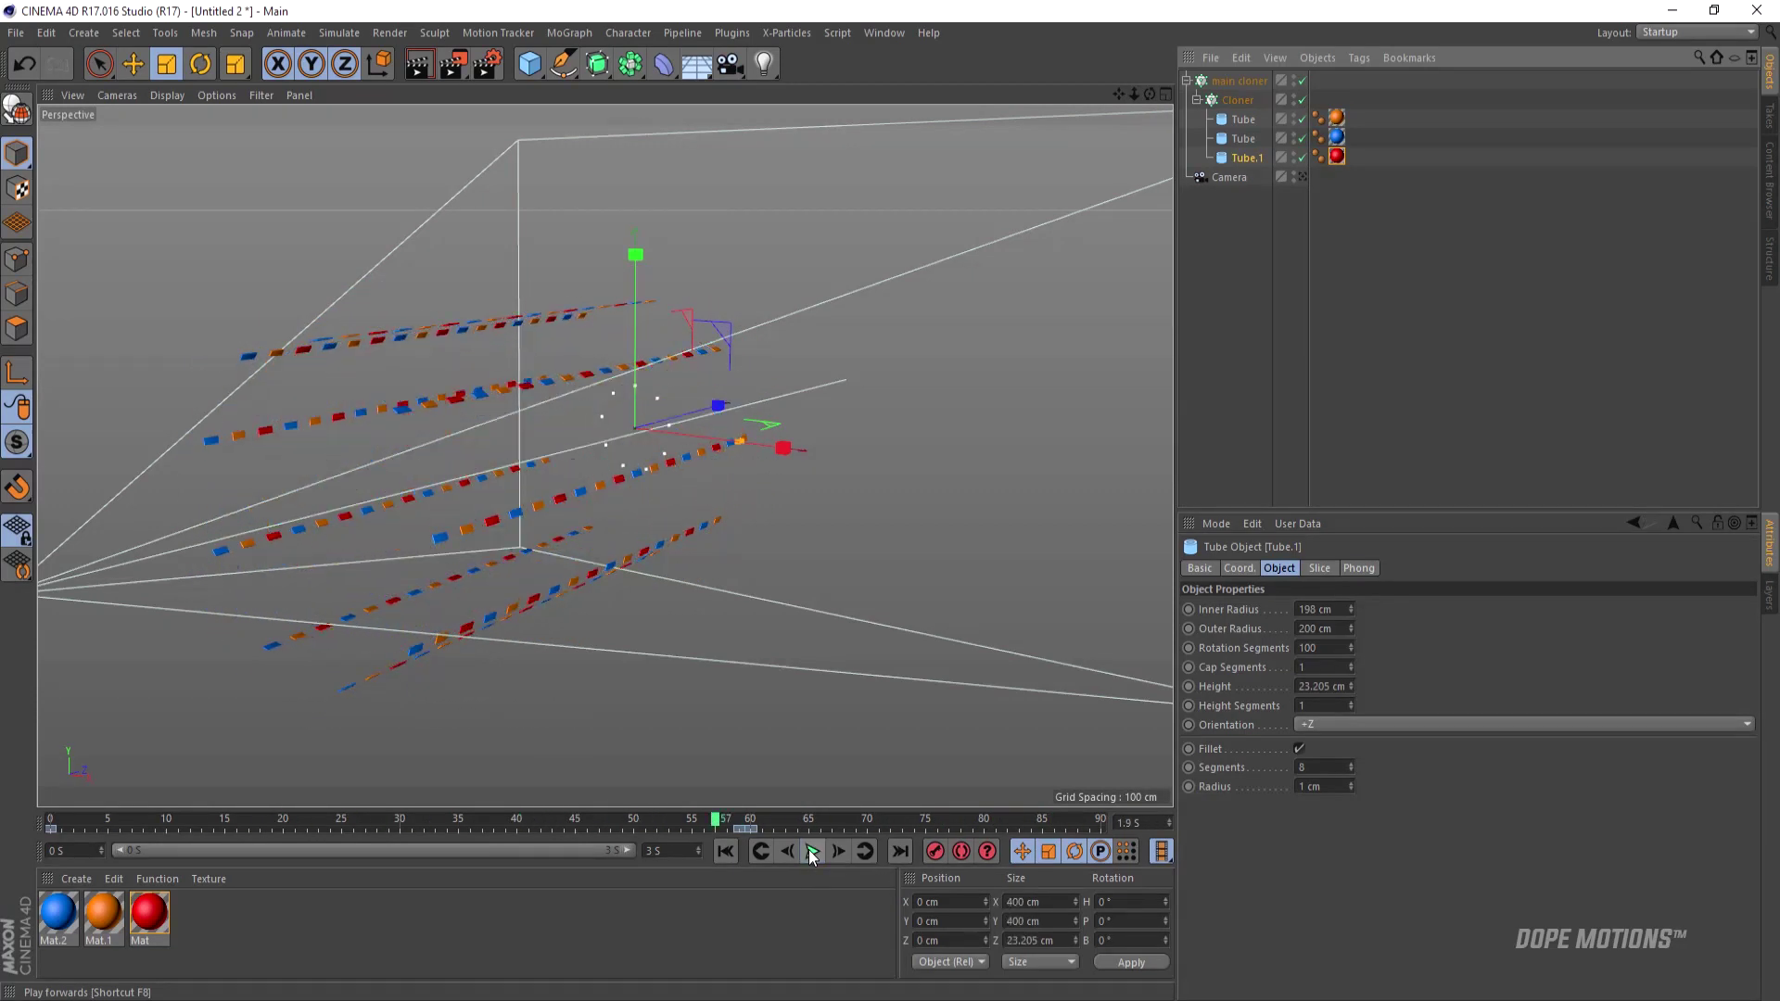
{"action": "left_click", "coordinate": [725, 851]}
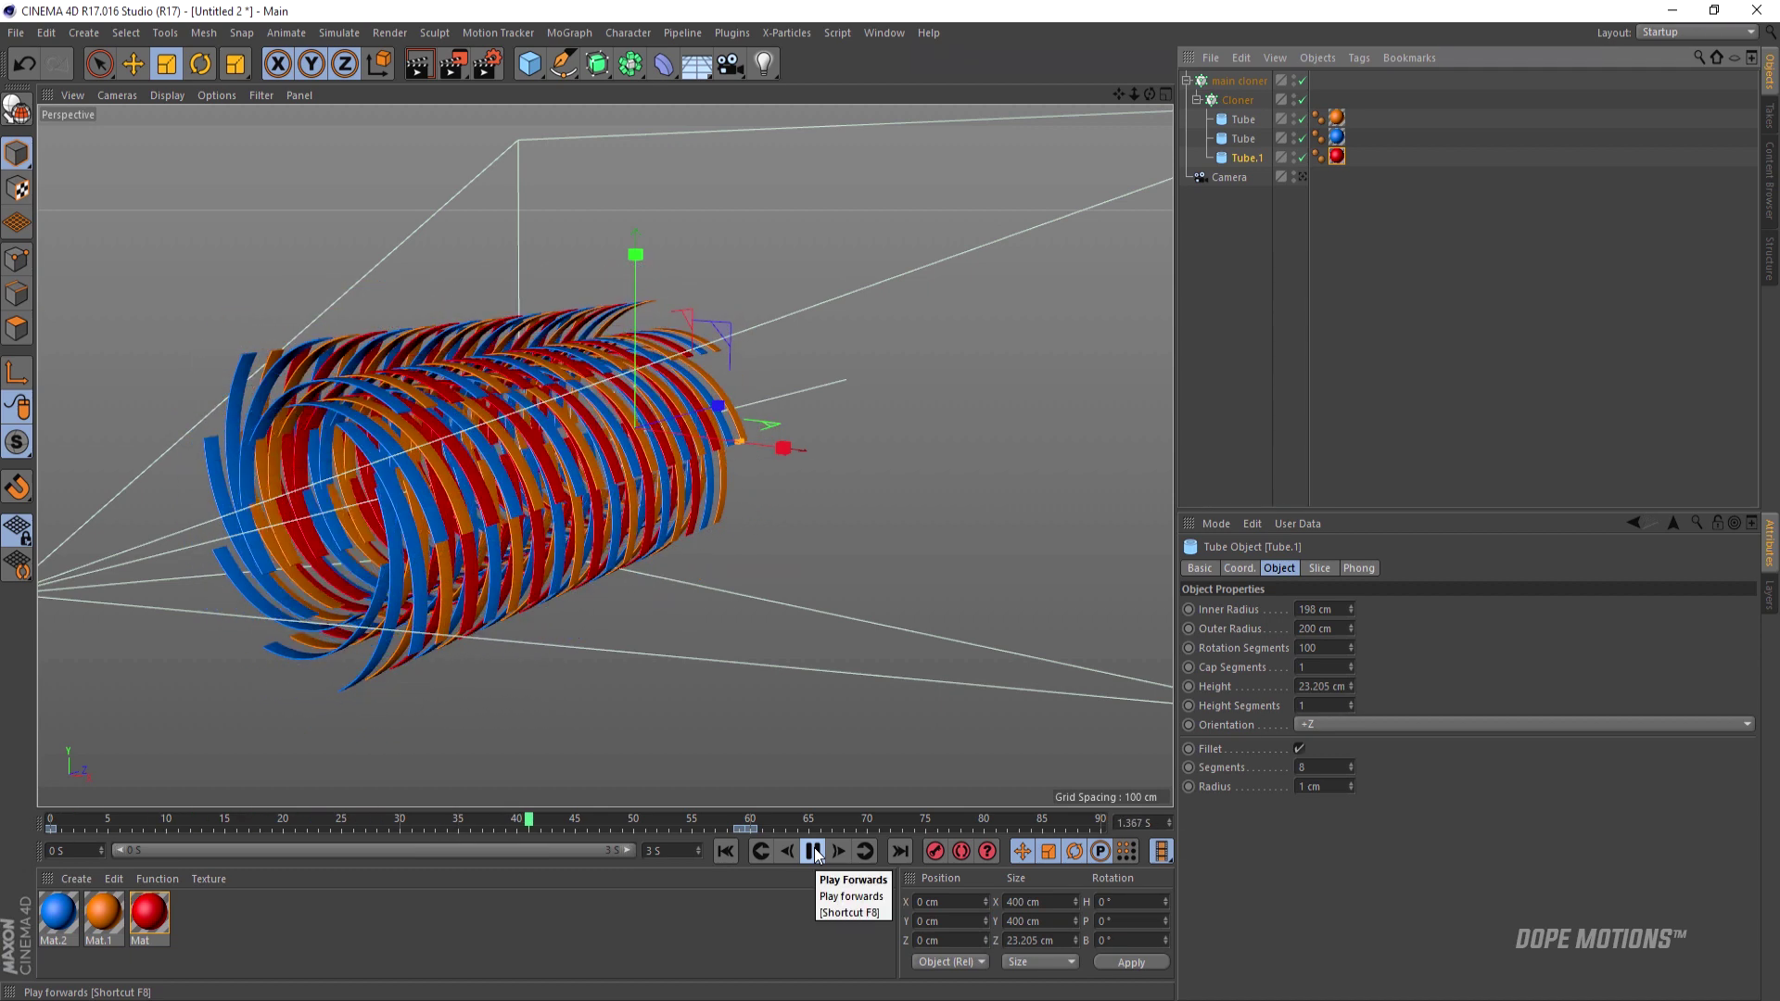
{"action": "left_click", "coordinate": [814, 852]}
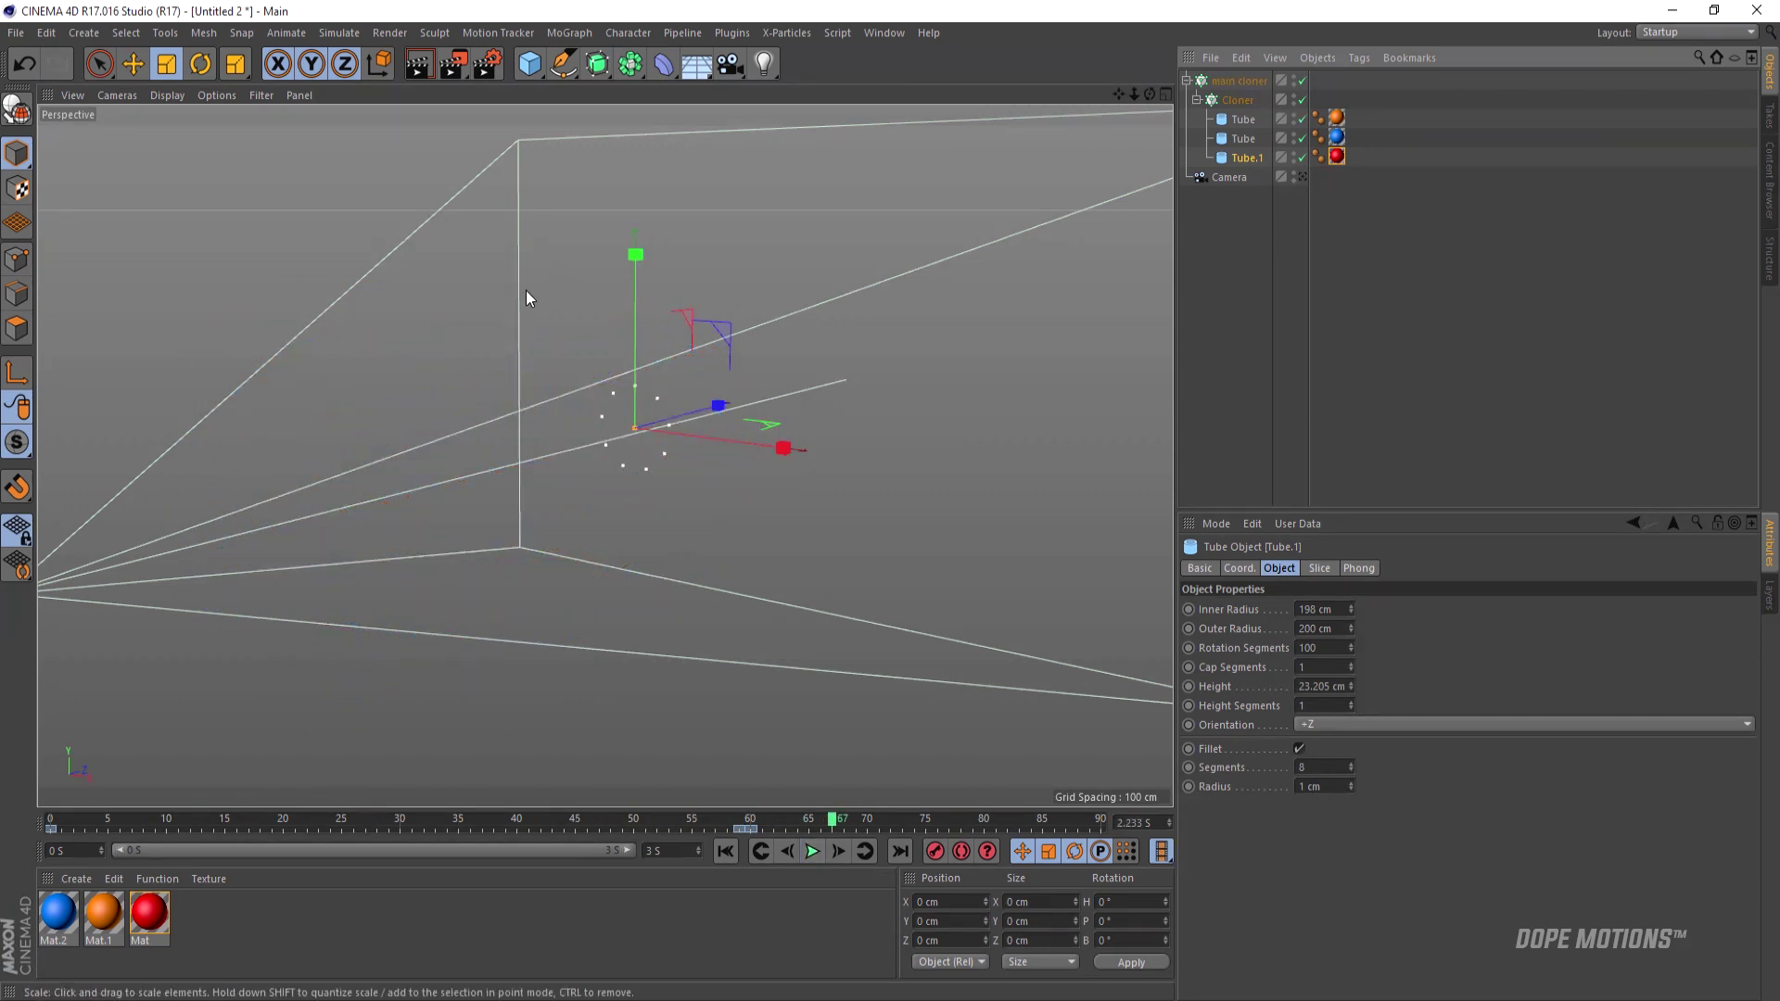
{"action": "left_click", "coordinate": [725, 851]}
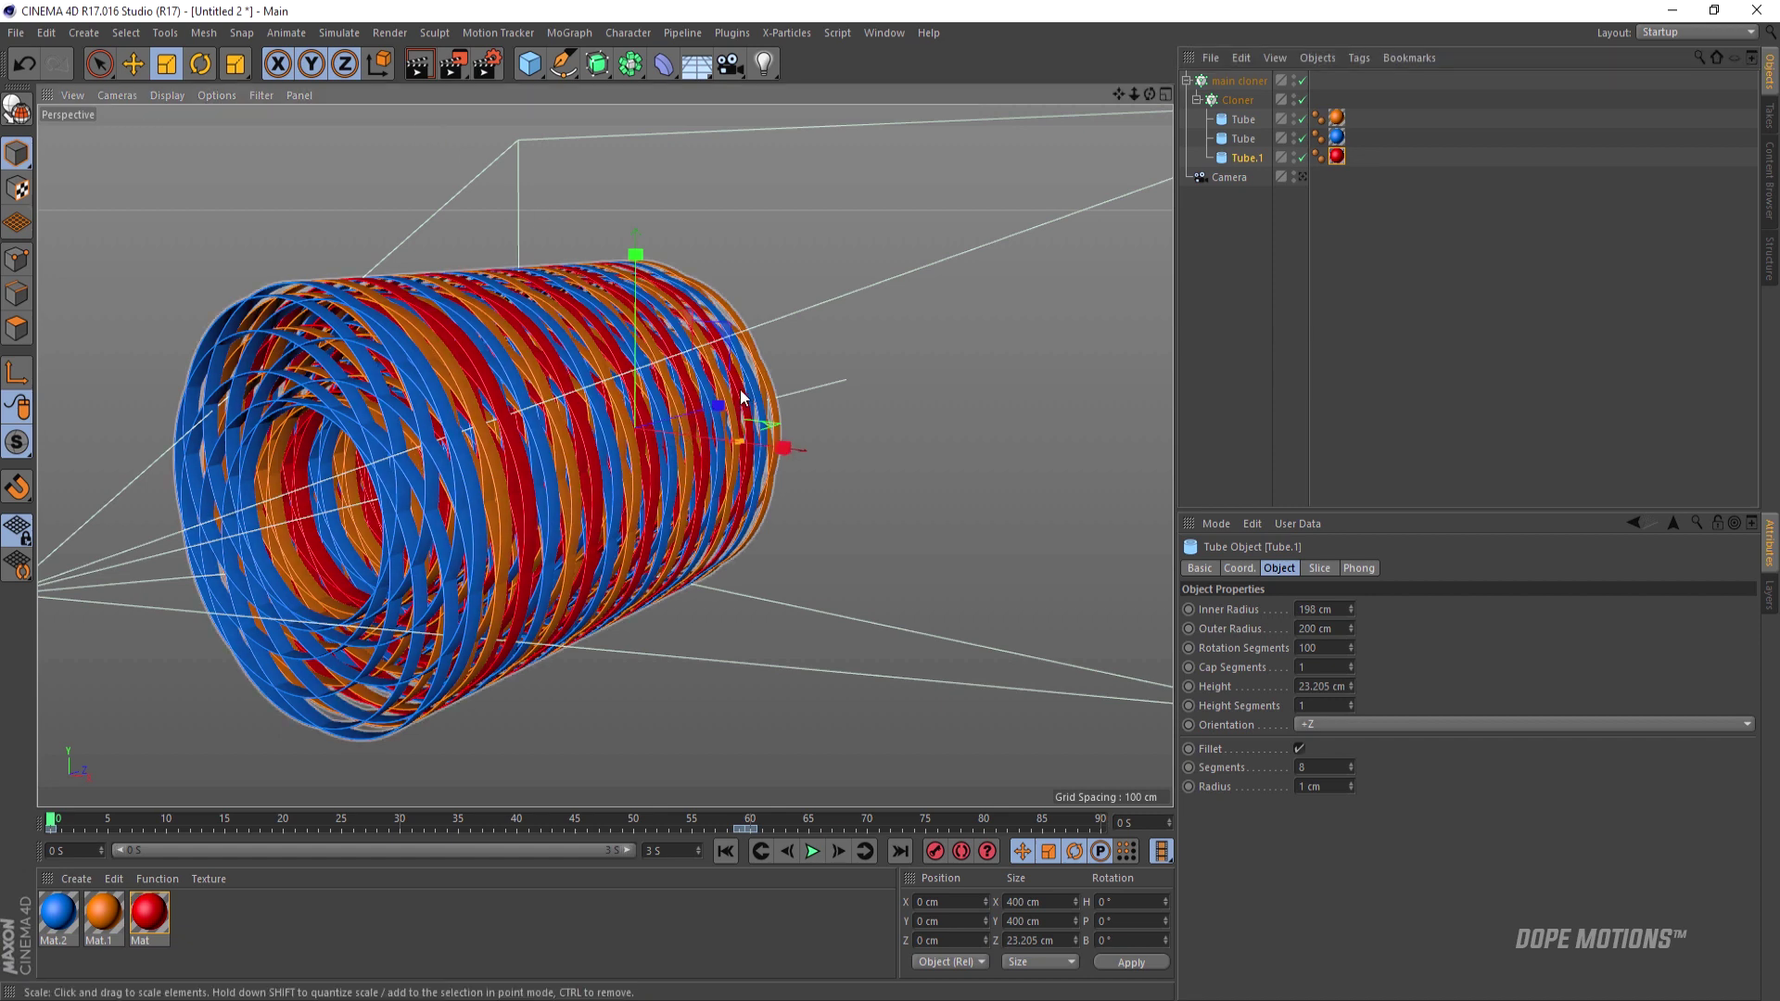
{"action": "middle_click_drag", "start_coordinate": [752, 394], "coordinate": [830, 396], "text": "alt"}
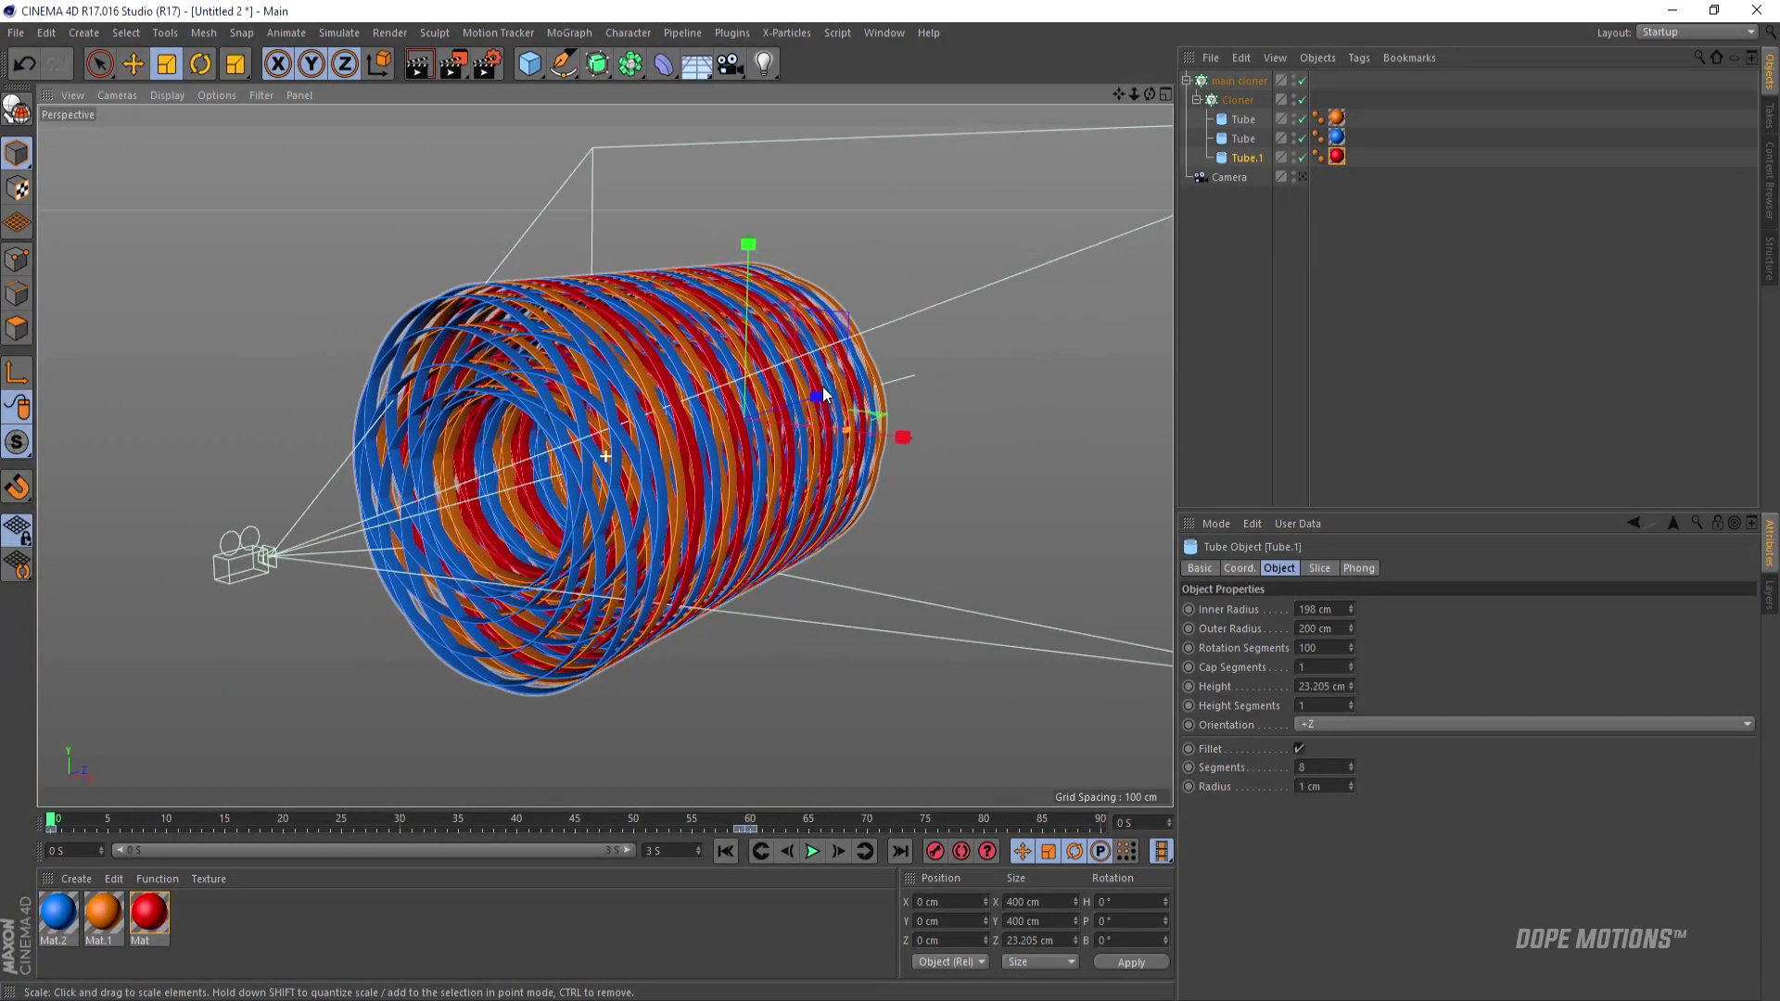
- Add an omni Light above the tunnel and orbit the view to check it
{"action": "left_click", "coordinate": [766, 64]}
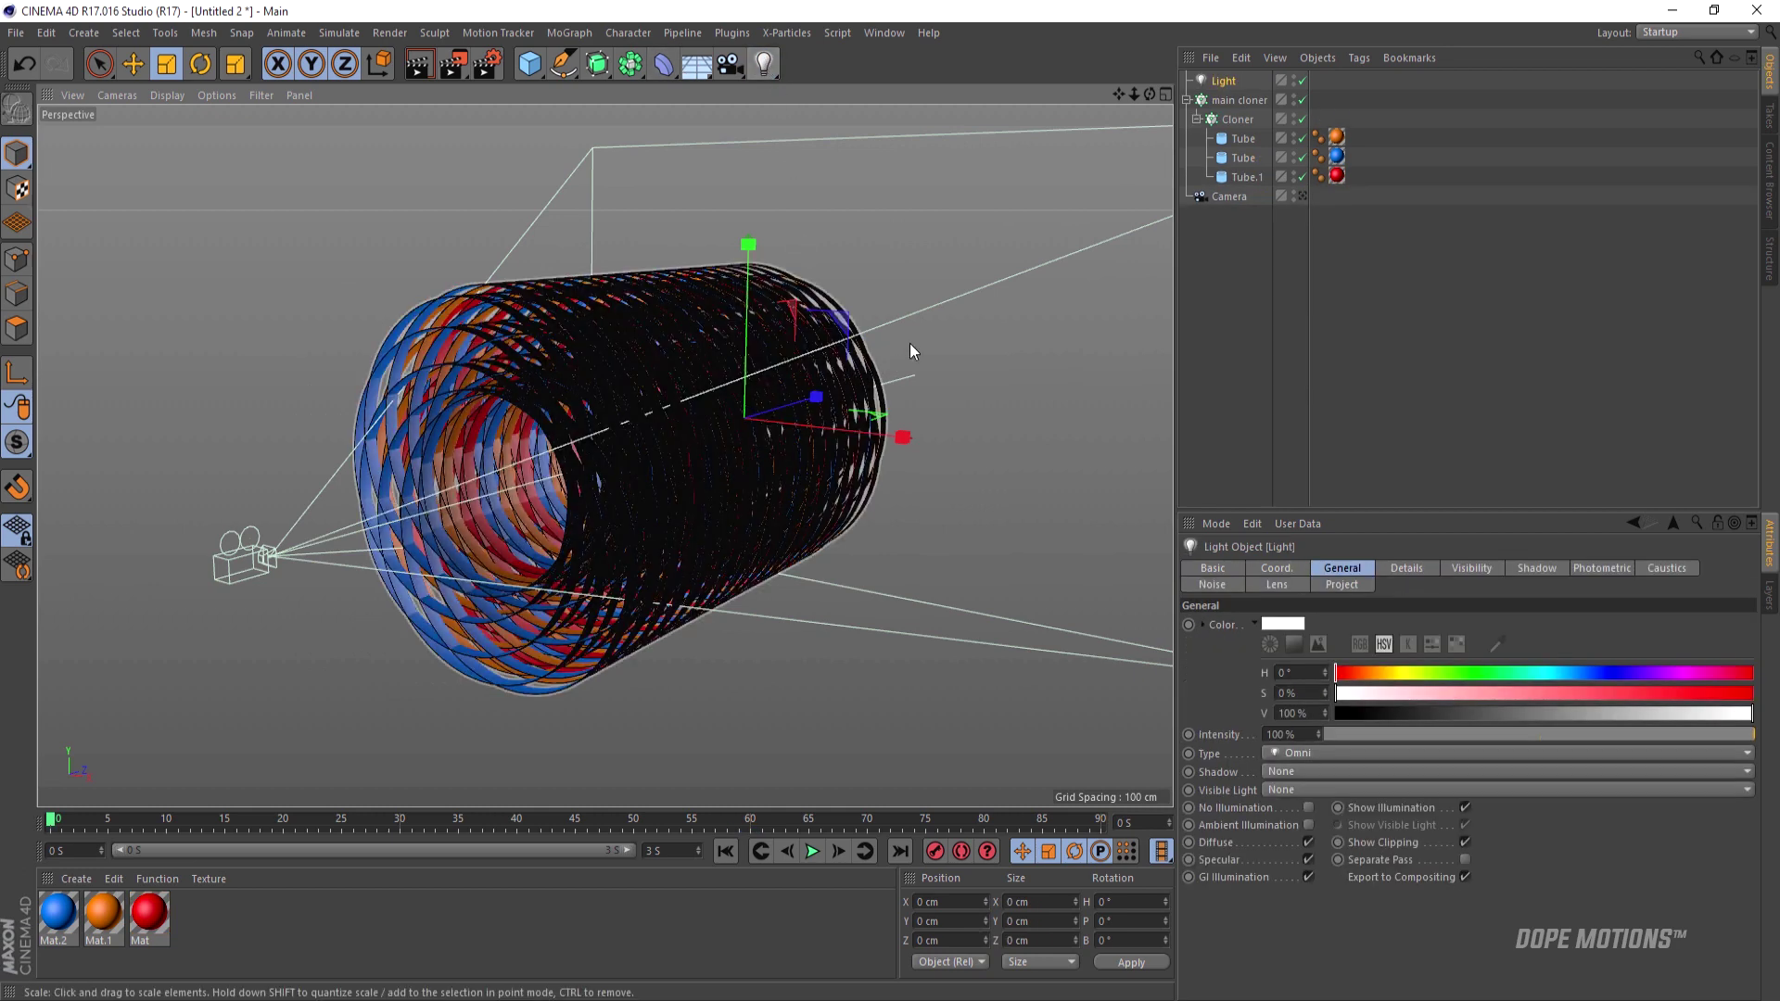
{"action": "mouse_move", "coordinate": [910, 350]}
{"action": "left_mouse_down", "text": "alt"}
{"action": "mouse_move", "coordinate": [867, 360]}
{"action": "mouse_move", "coordinate": [974, 410]}
{"action": "mouse_move", "coordinate": [1078, 408]}
{"action": "left_mouse_up", "text": "alt"}
{"action": "left_click", "coordinate": [134, 64]}
{"action": "mouse_move", "coordinate": [957, 510]}
{"action": "left_mouse_down", "text": "alt"}
{"action": "mouse_move", "coordinate": [1104, 459]}
{"action": "mouse_move", "coordinate": [1063, 481]}
{"action": "mouse_move", "coordinate": [898, 482]}
{"action": "mouse_move", "coordinate": [1019, 492]}
{"action": "left_mouse_up", "text": "alt"}
- Add Ambient Occlusion and Global Illumination effects in Render Settings
{"action": "left_click", "coordinate": [488, 63]}
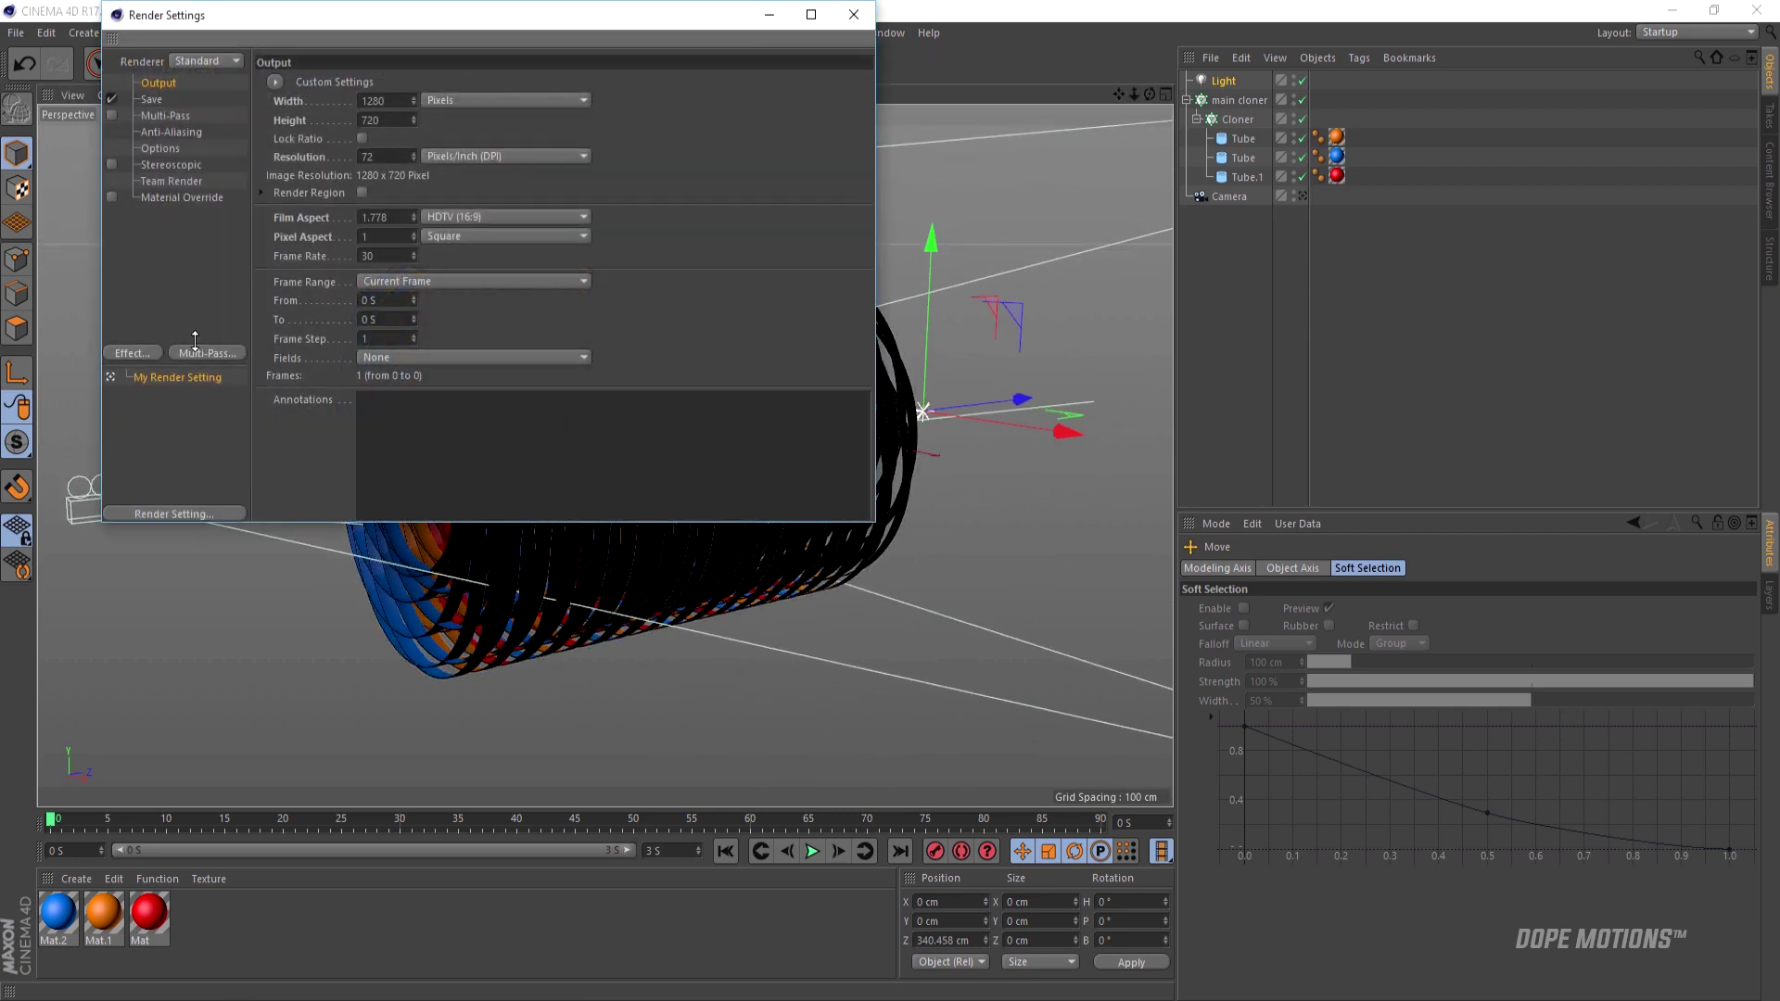
{"action": "left_click", "coordinate": [131, 353]}
{"action": "left_click", "coordinate": [208, 473]}
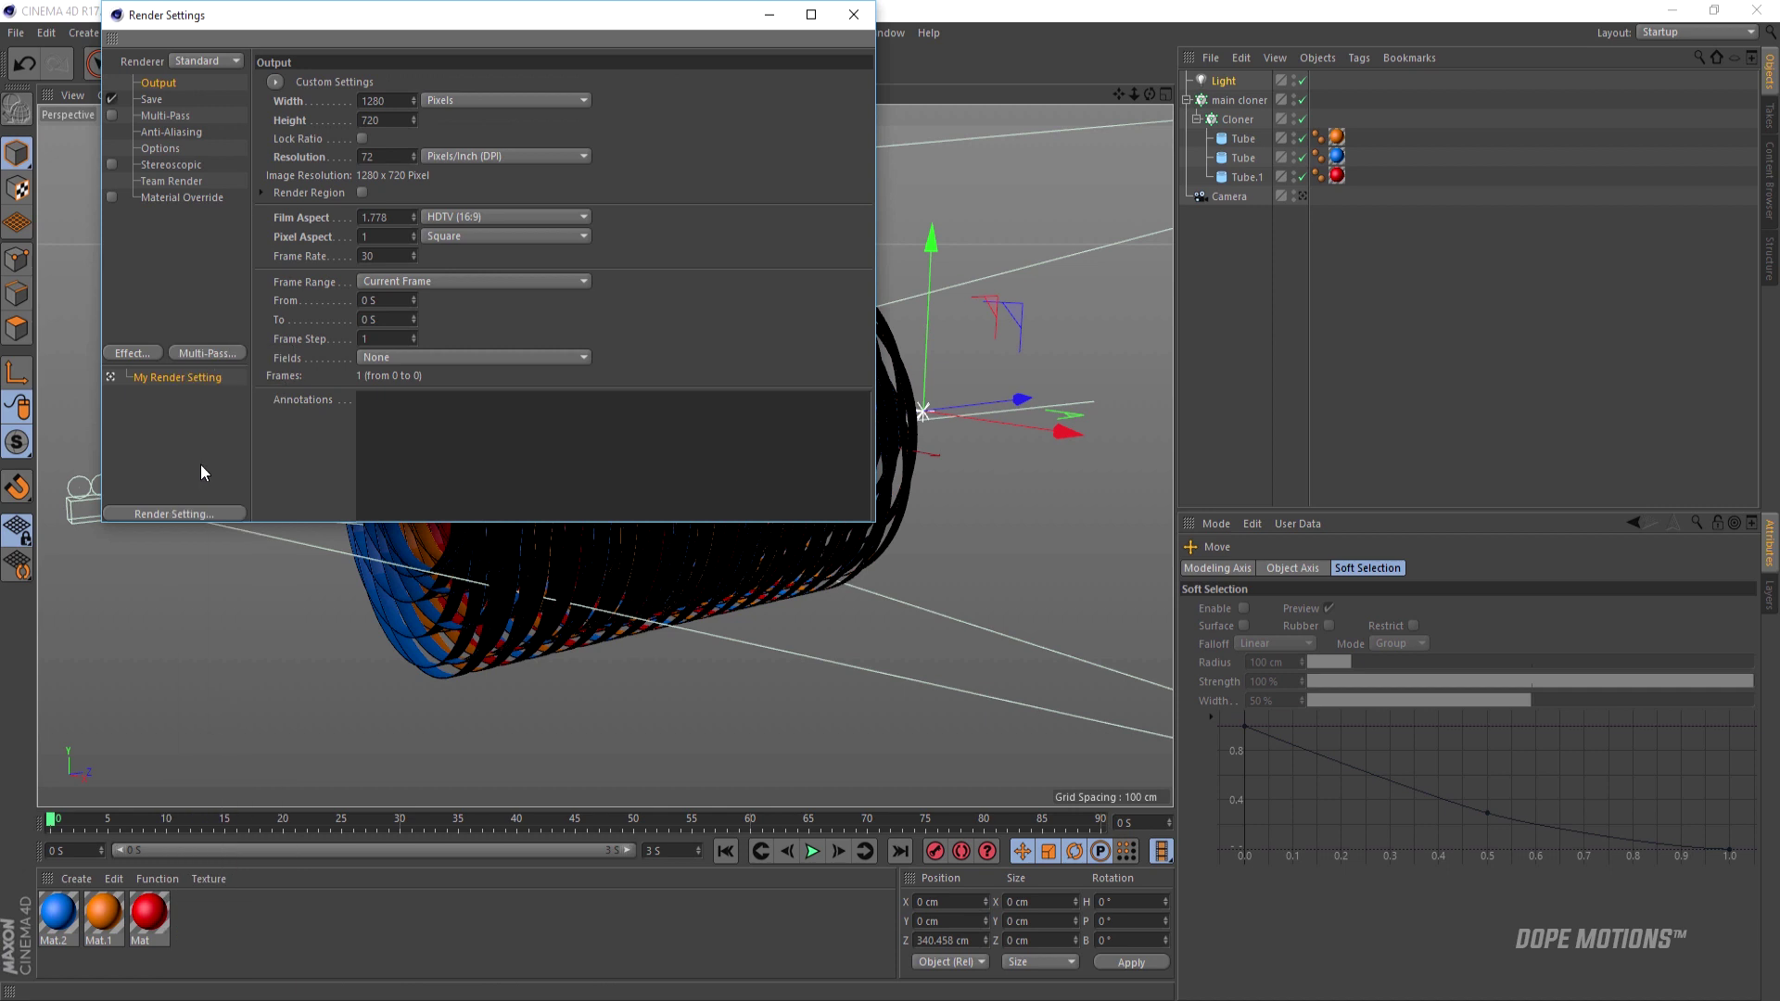
{"action": "left_click", "coordinate": [131, 354]}
{"action": "left_click", "coordinate": [212, 591]}
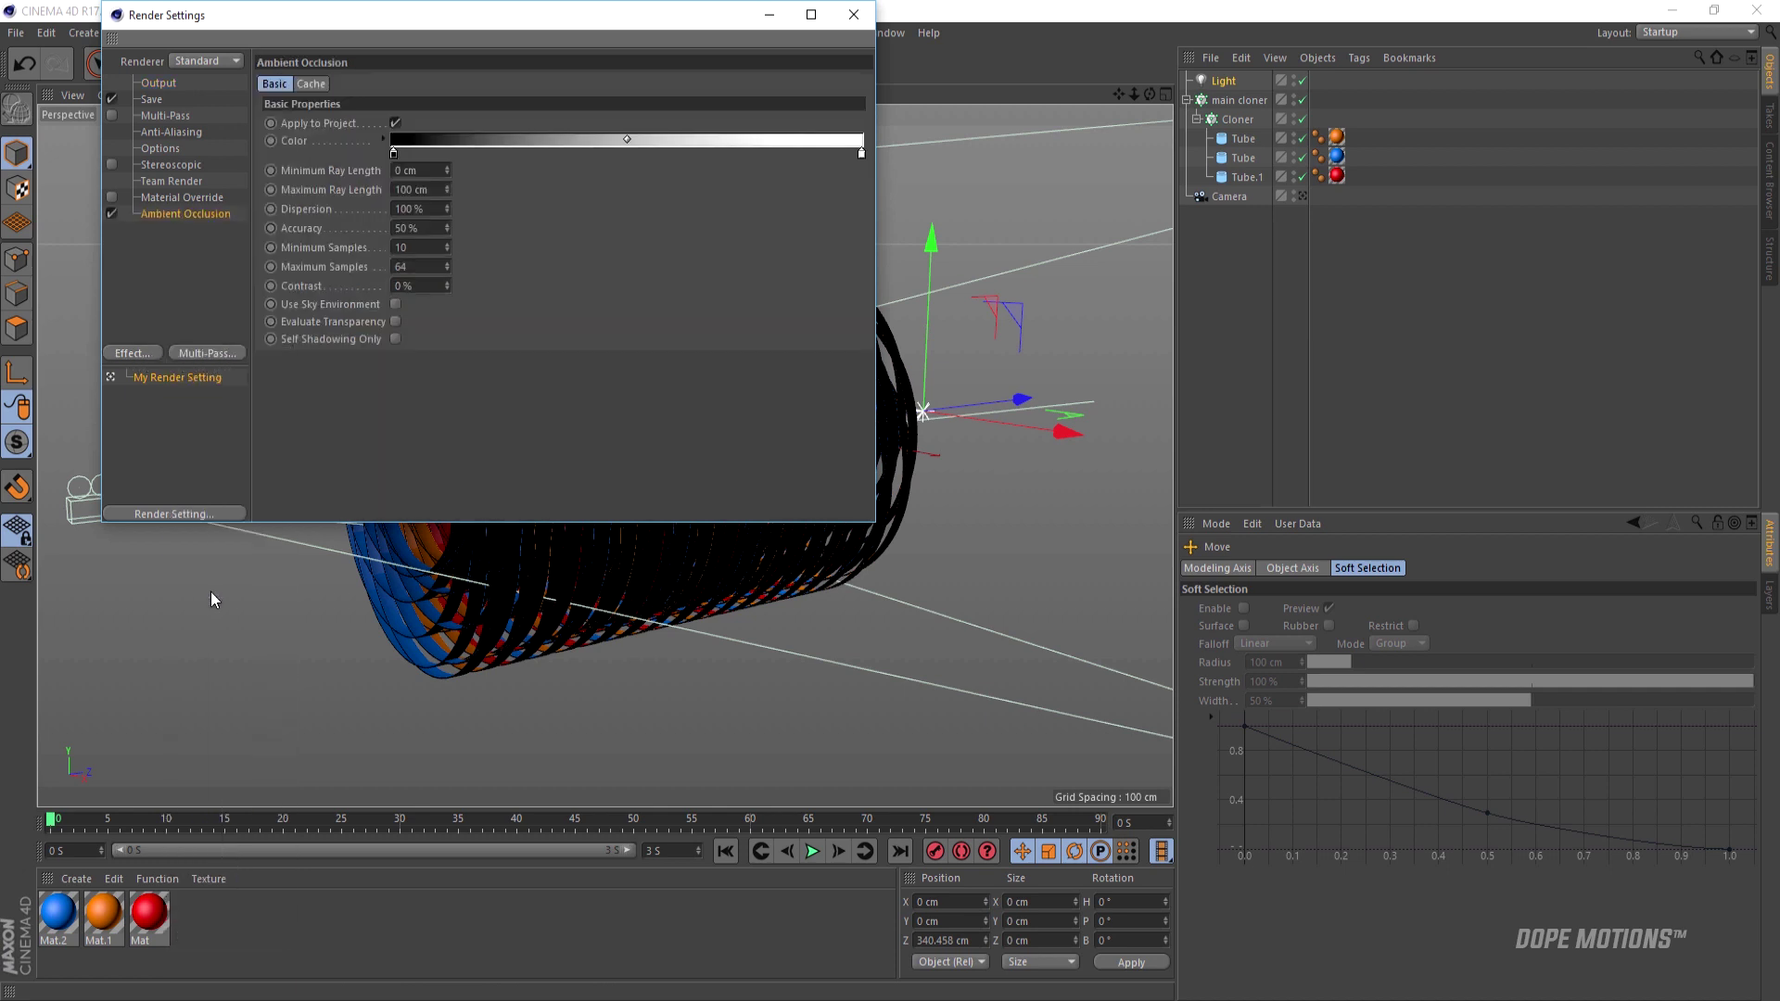
- Set GI to Irradiance Cache (Legacy), Low samples, Low record density and Weak smoothing
{"action": "left_click", "coordinate": [461, 146]}
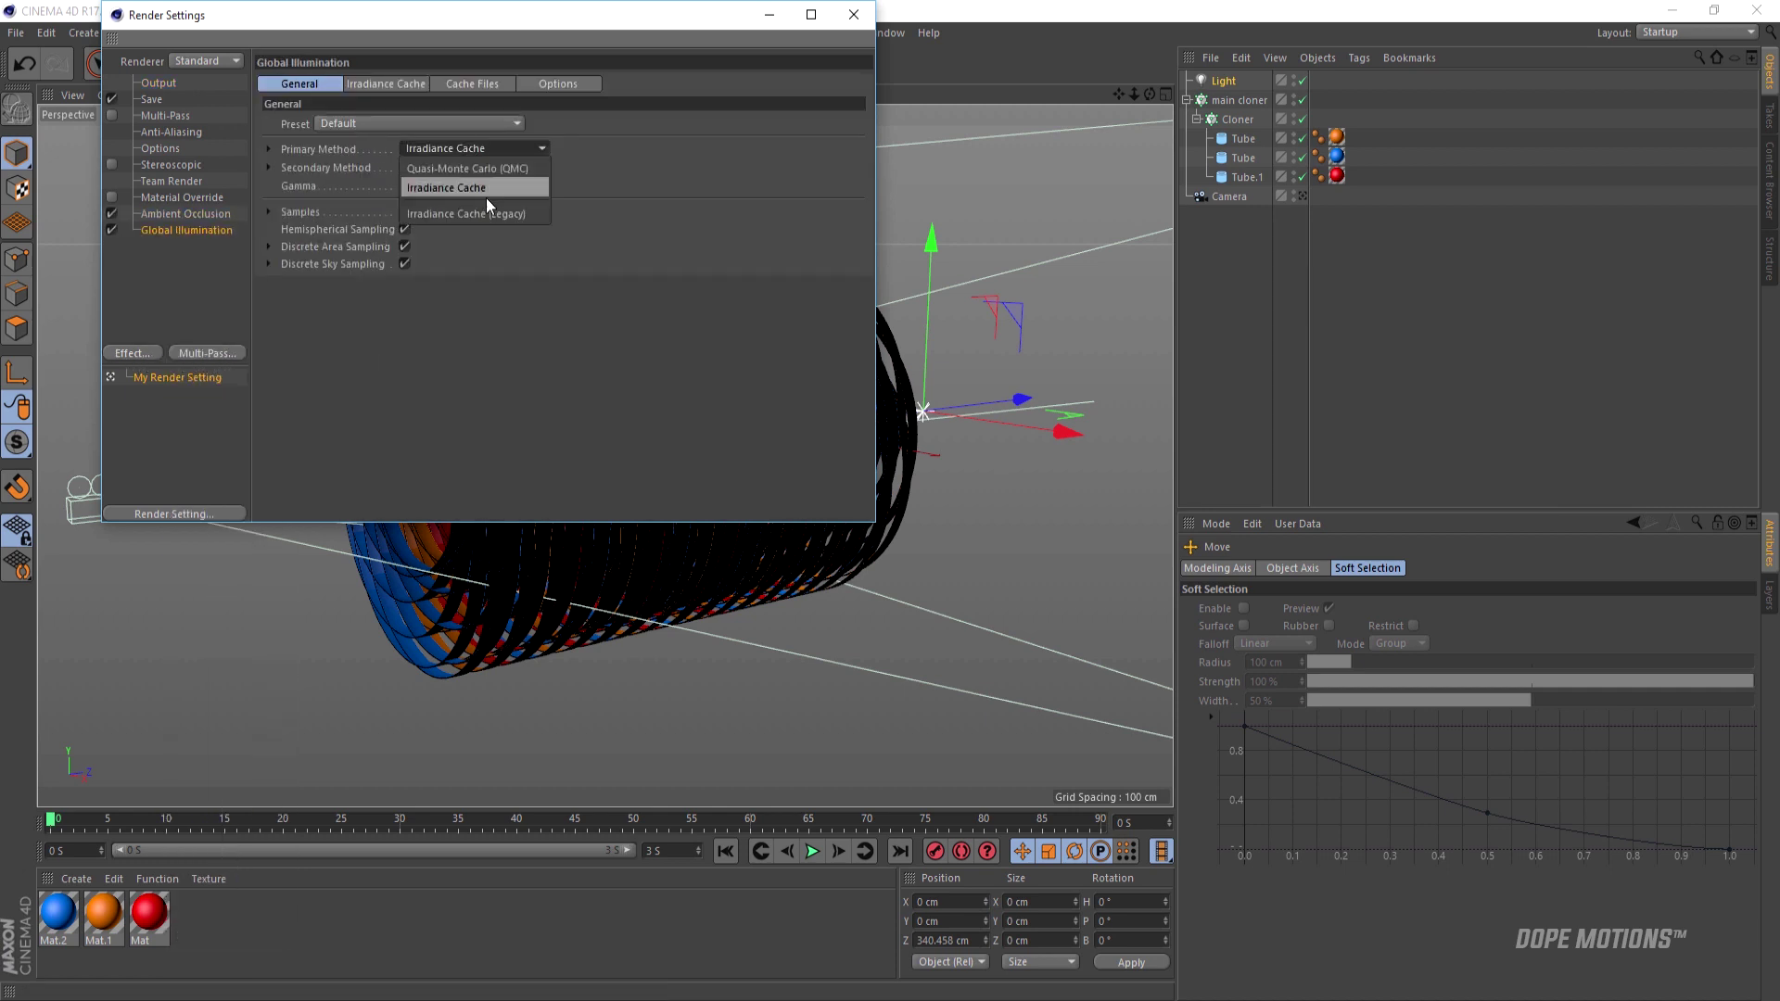
{"action": "left_click", "coordinate": [481, 213]}
{"action": "left_click", "coordinate": [454, 213]}
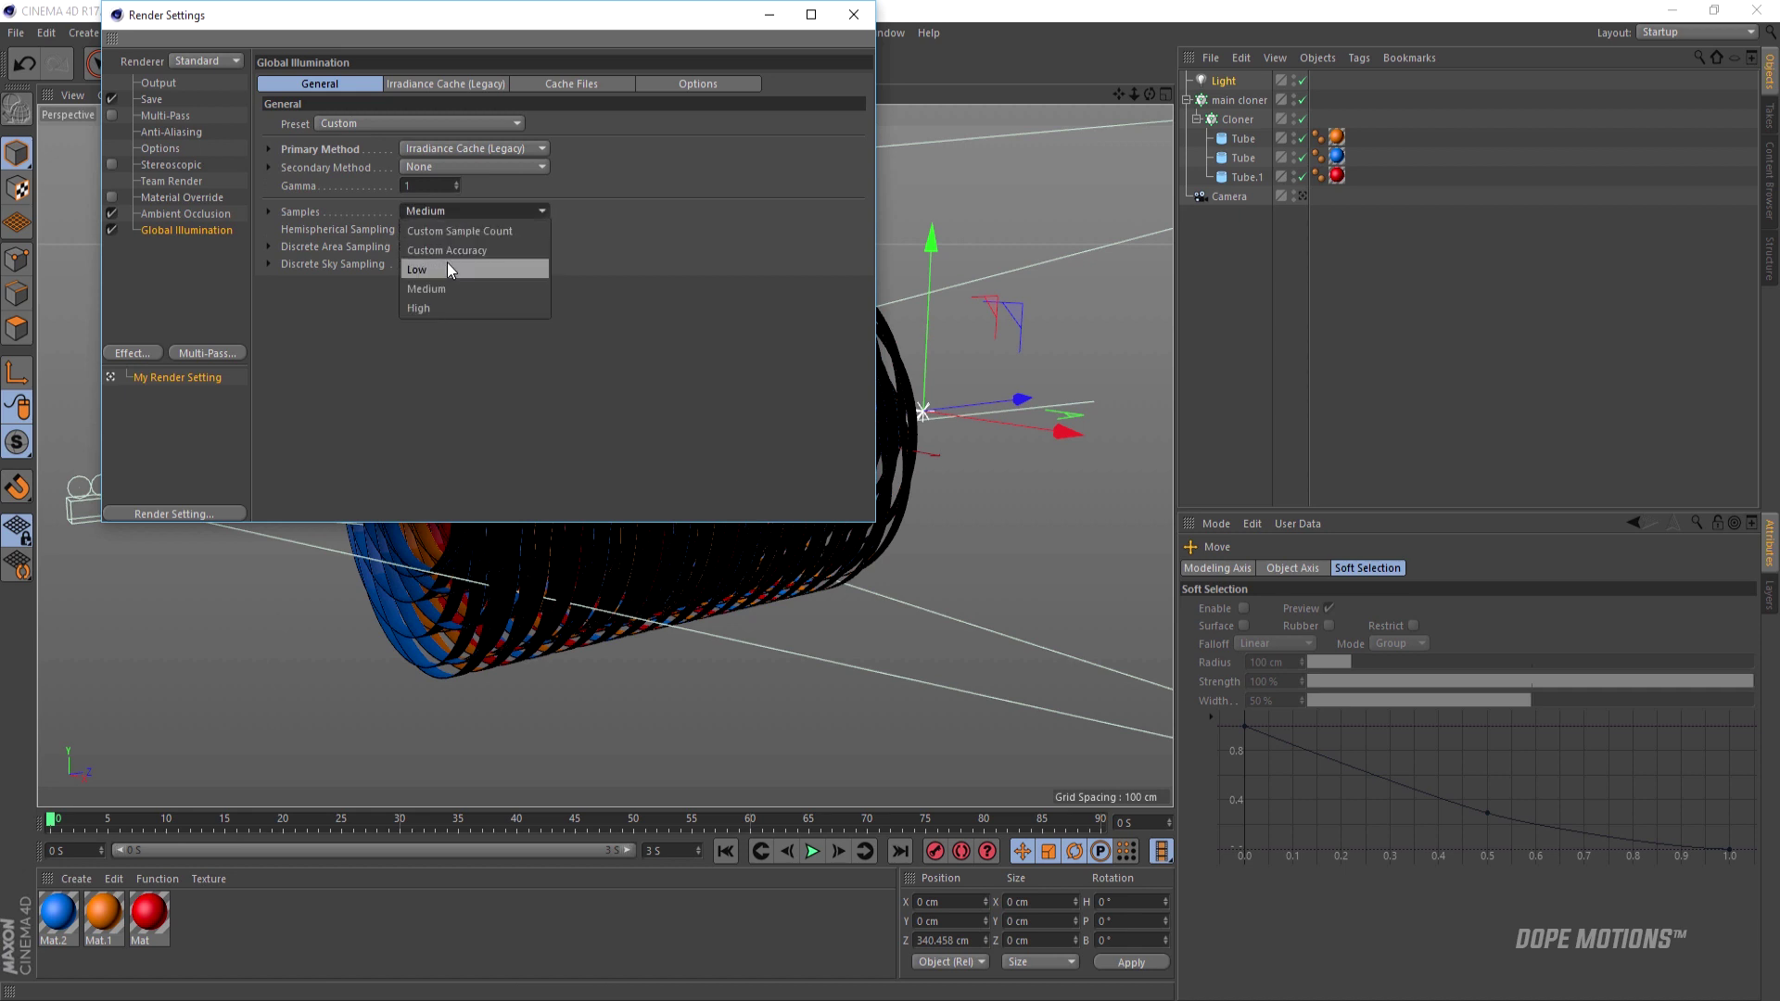
{"action": "left_click", "coordinate": [447, 263]}
{"action": "left_click", "coordinate": [434, 83]}
{"action": "left_click", "coordinate": [434, 123]}
{"action": "left_click", "coordinate": [431, 141]}
{"action": "left_click", "coordinate": [429, 167]}
{"action": "left_click", "coordinate": [430, 222]}
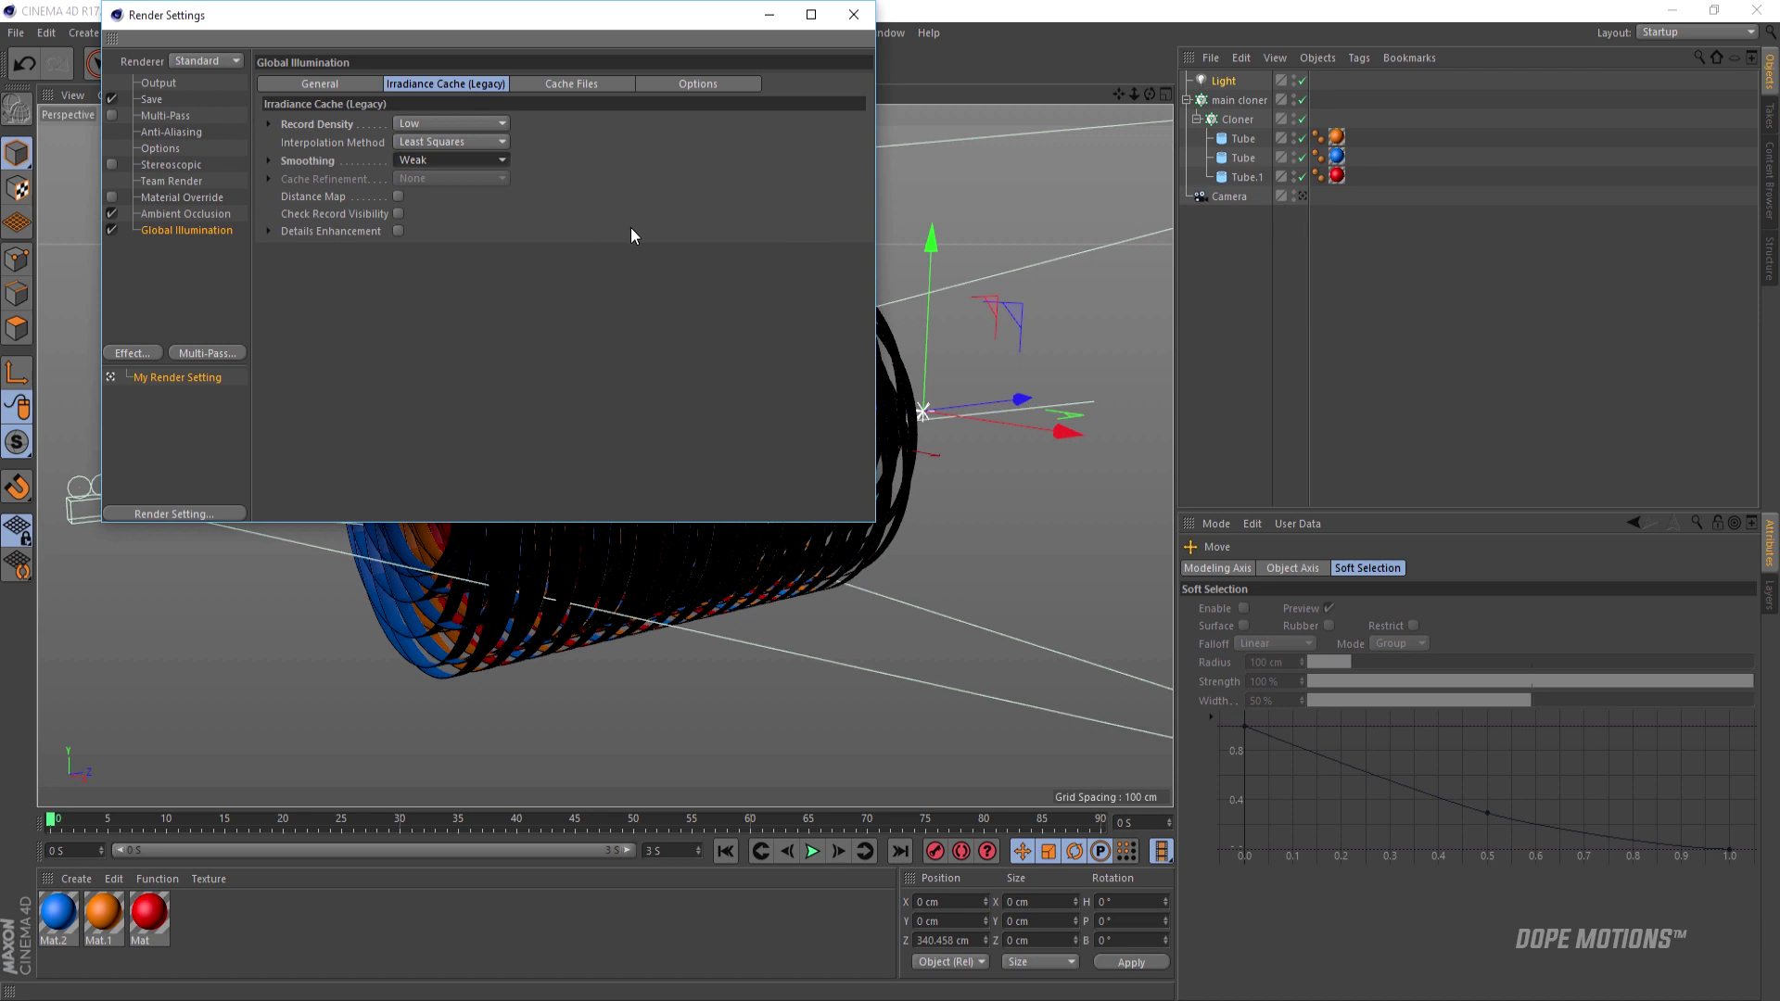
- Close Render Settings, view through the scene camera, and add a Background object
{"action": "left_click", "coordinate": [853, 14]}
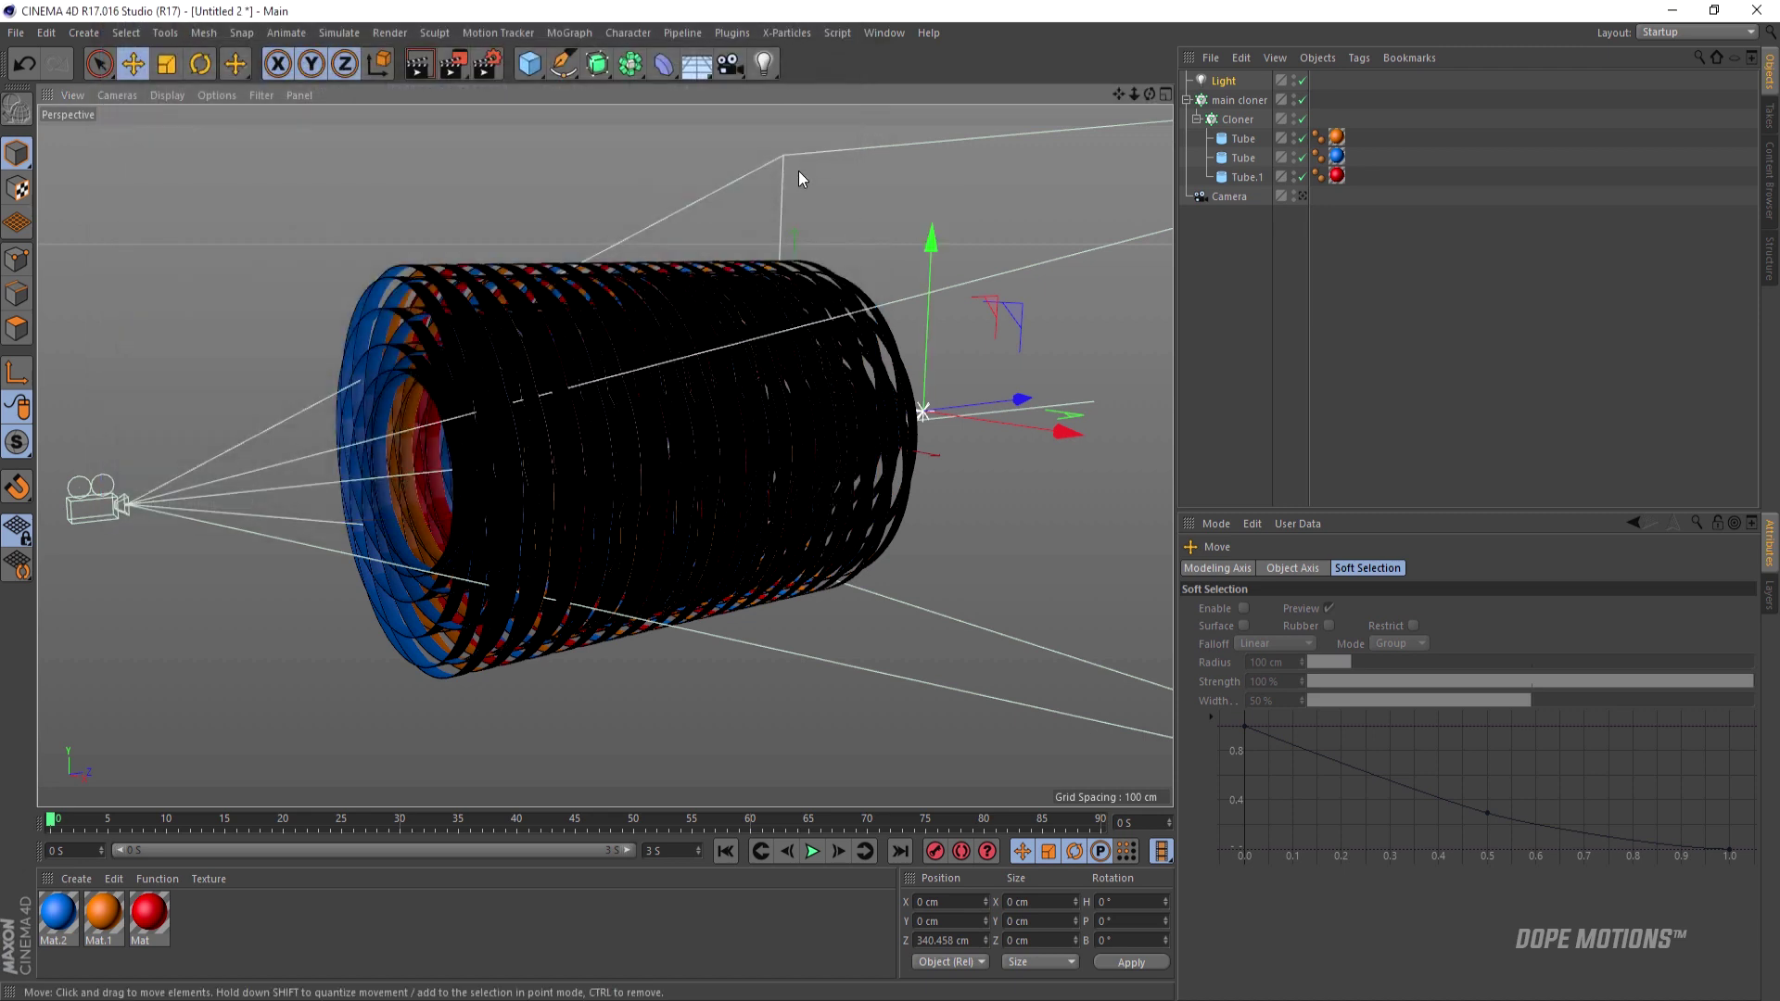
{"action": "left_click", "coordinate": [1300, 198]}
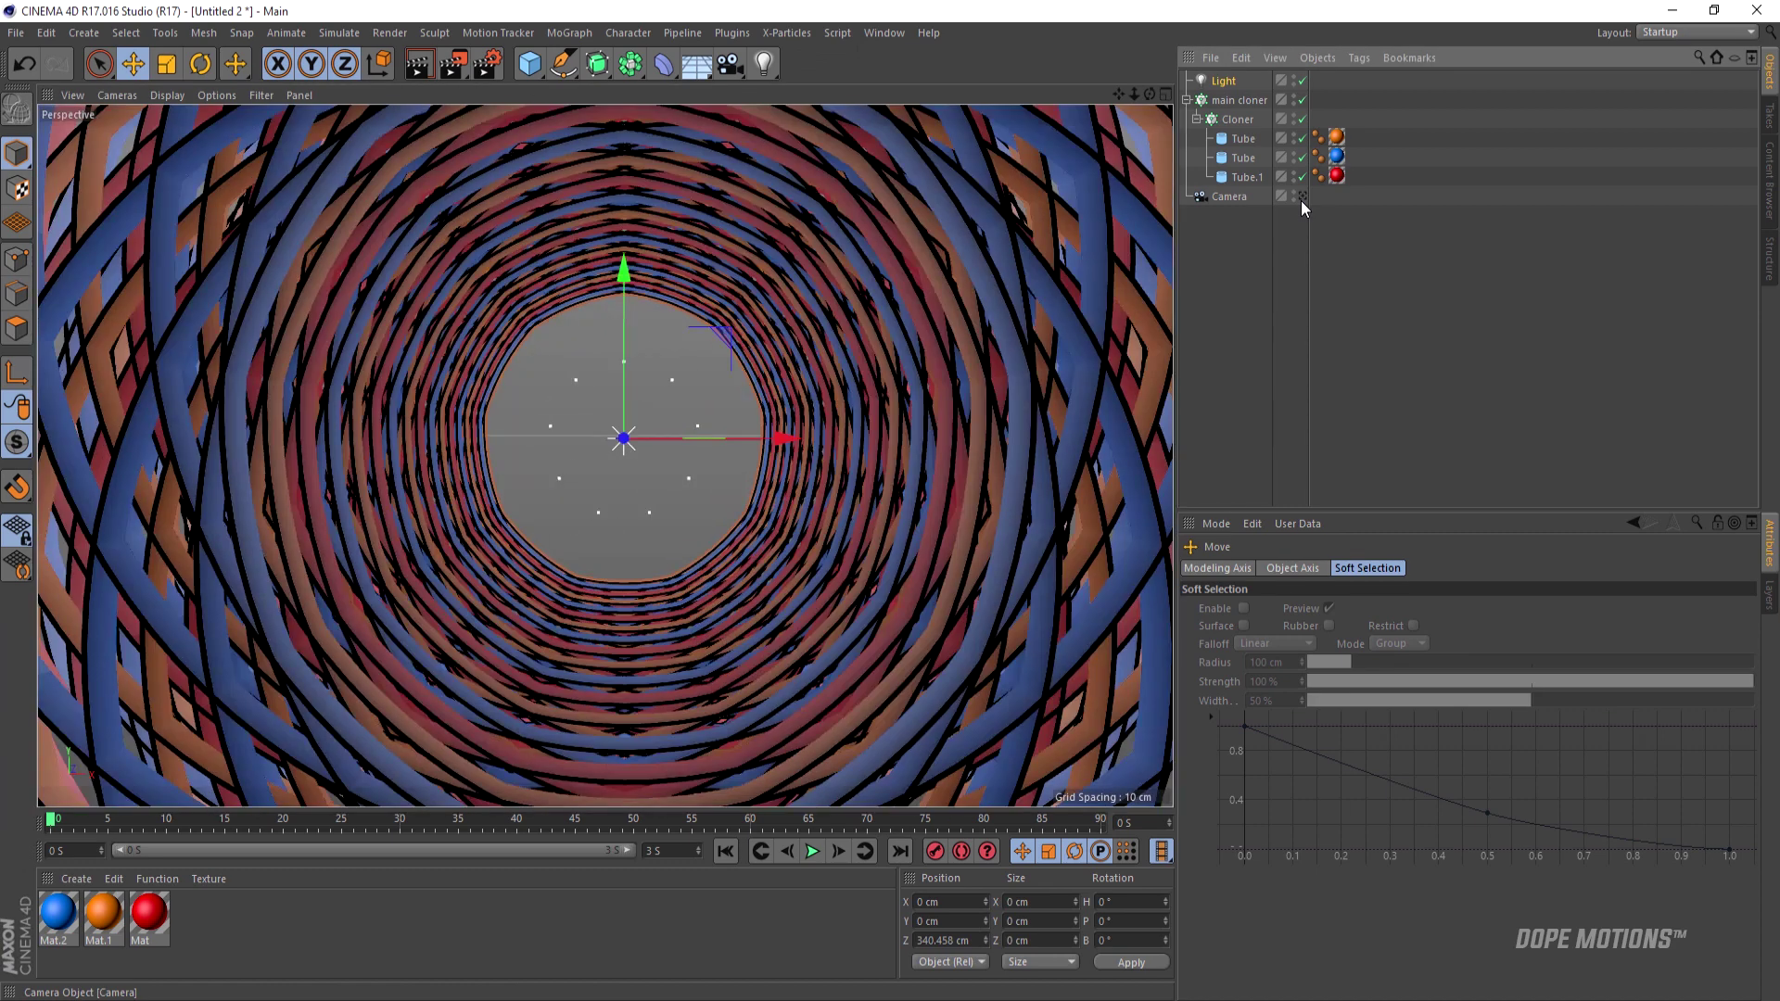
{"action": "left_click", "coordinate": [693, 67]}
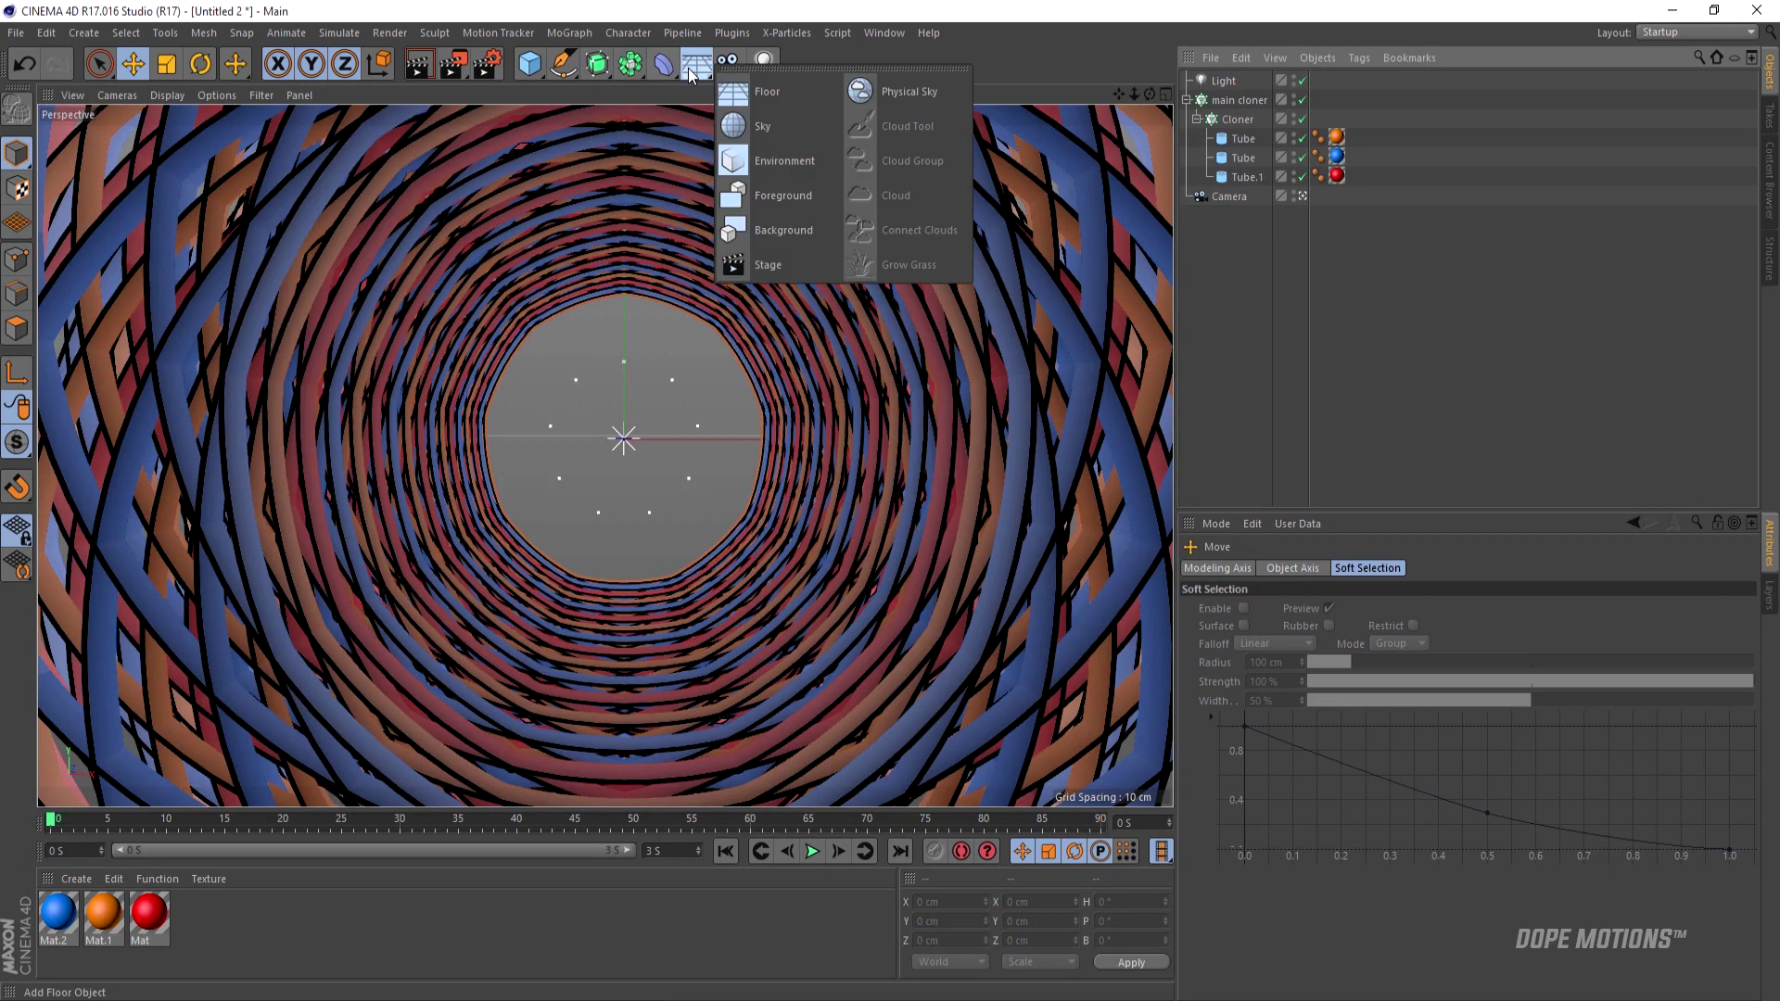
{"action": "left_click", "coordinate": [803, 224]}
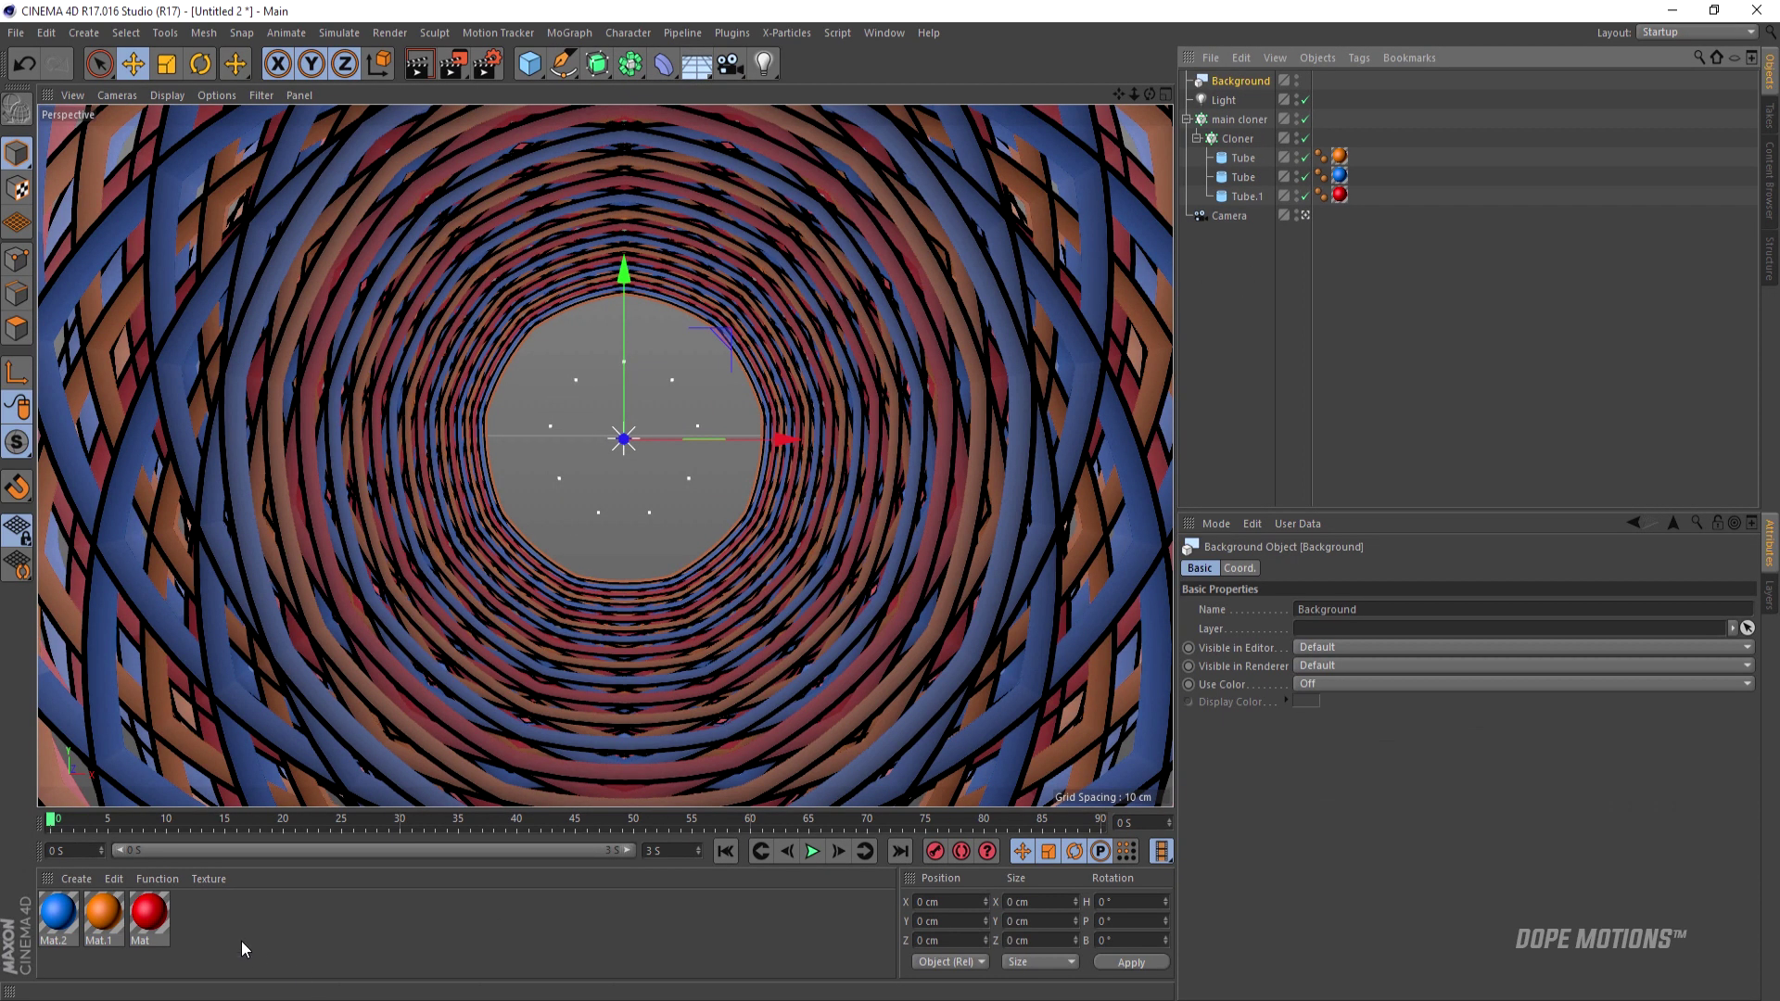
- Create a pure white material, Mat.3, and apply it to the Background
{"action": "double_click", "coordinate": [219, 926]}
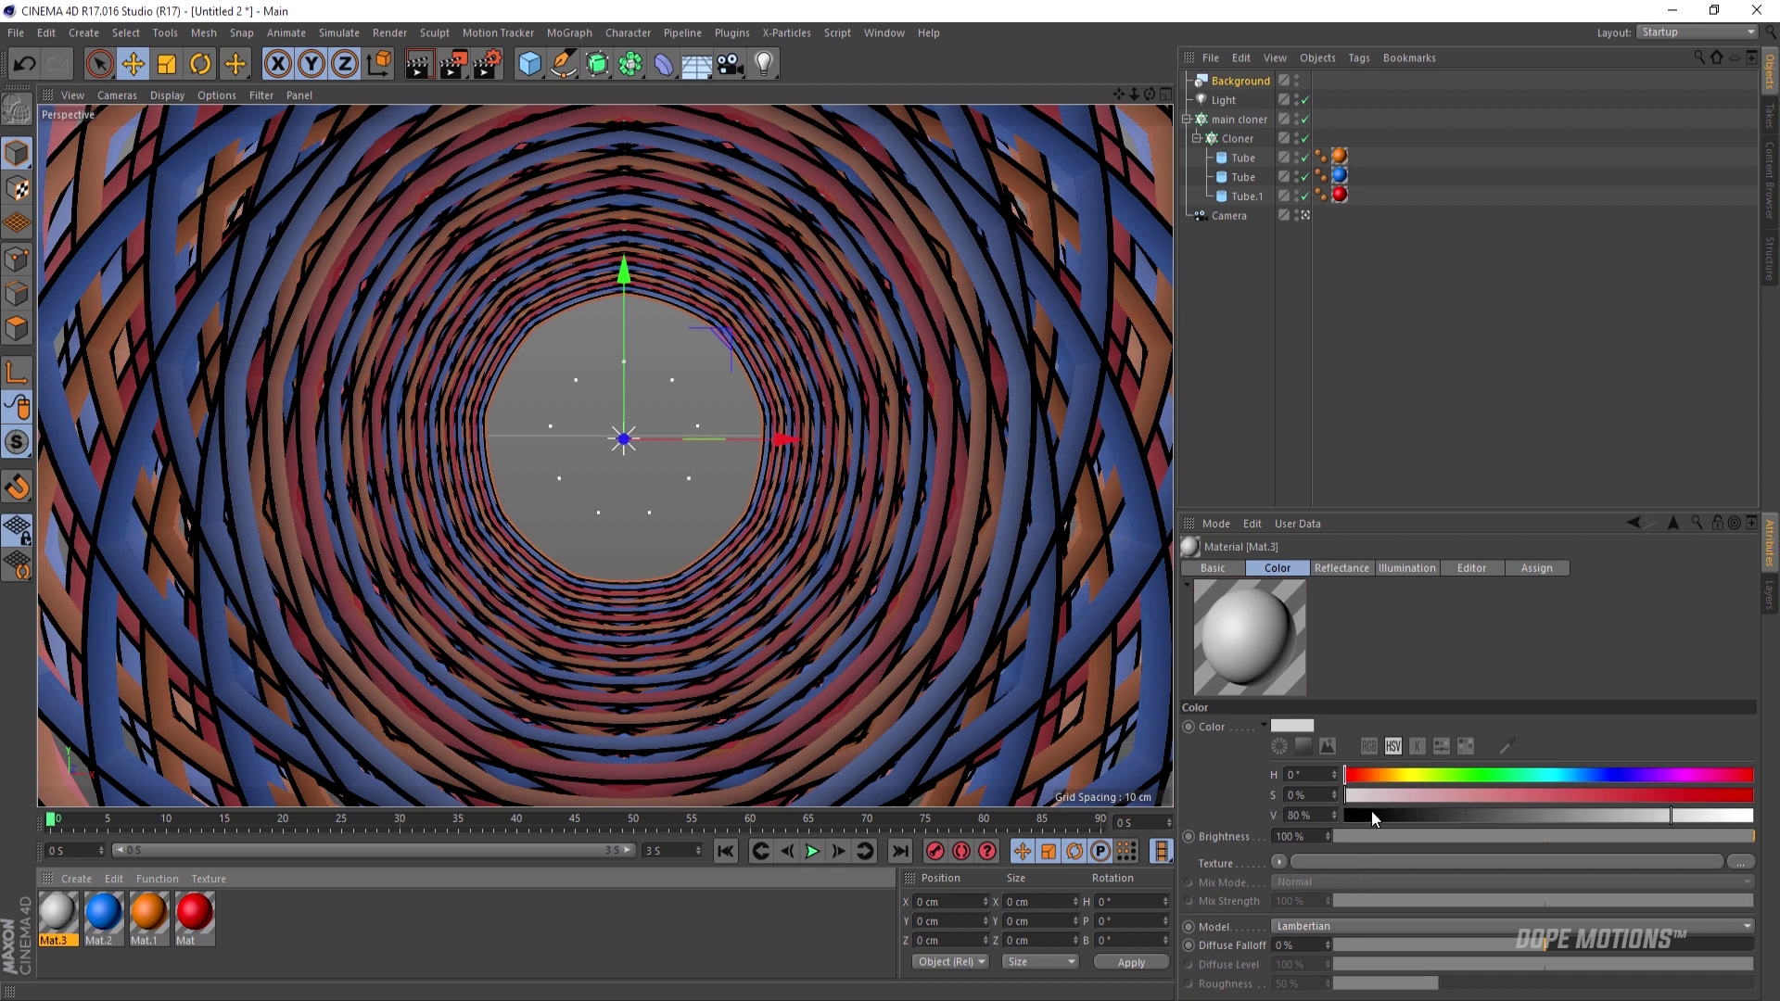
{"action": "left_click_drag", "start_coordinate": [1730, 814], "coordinate": [1756, 815]}
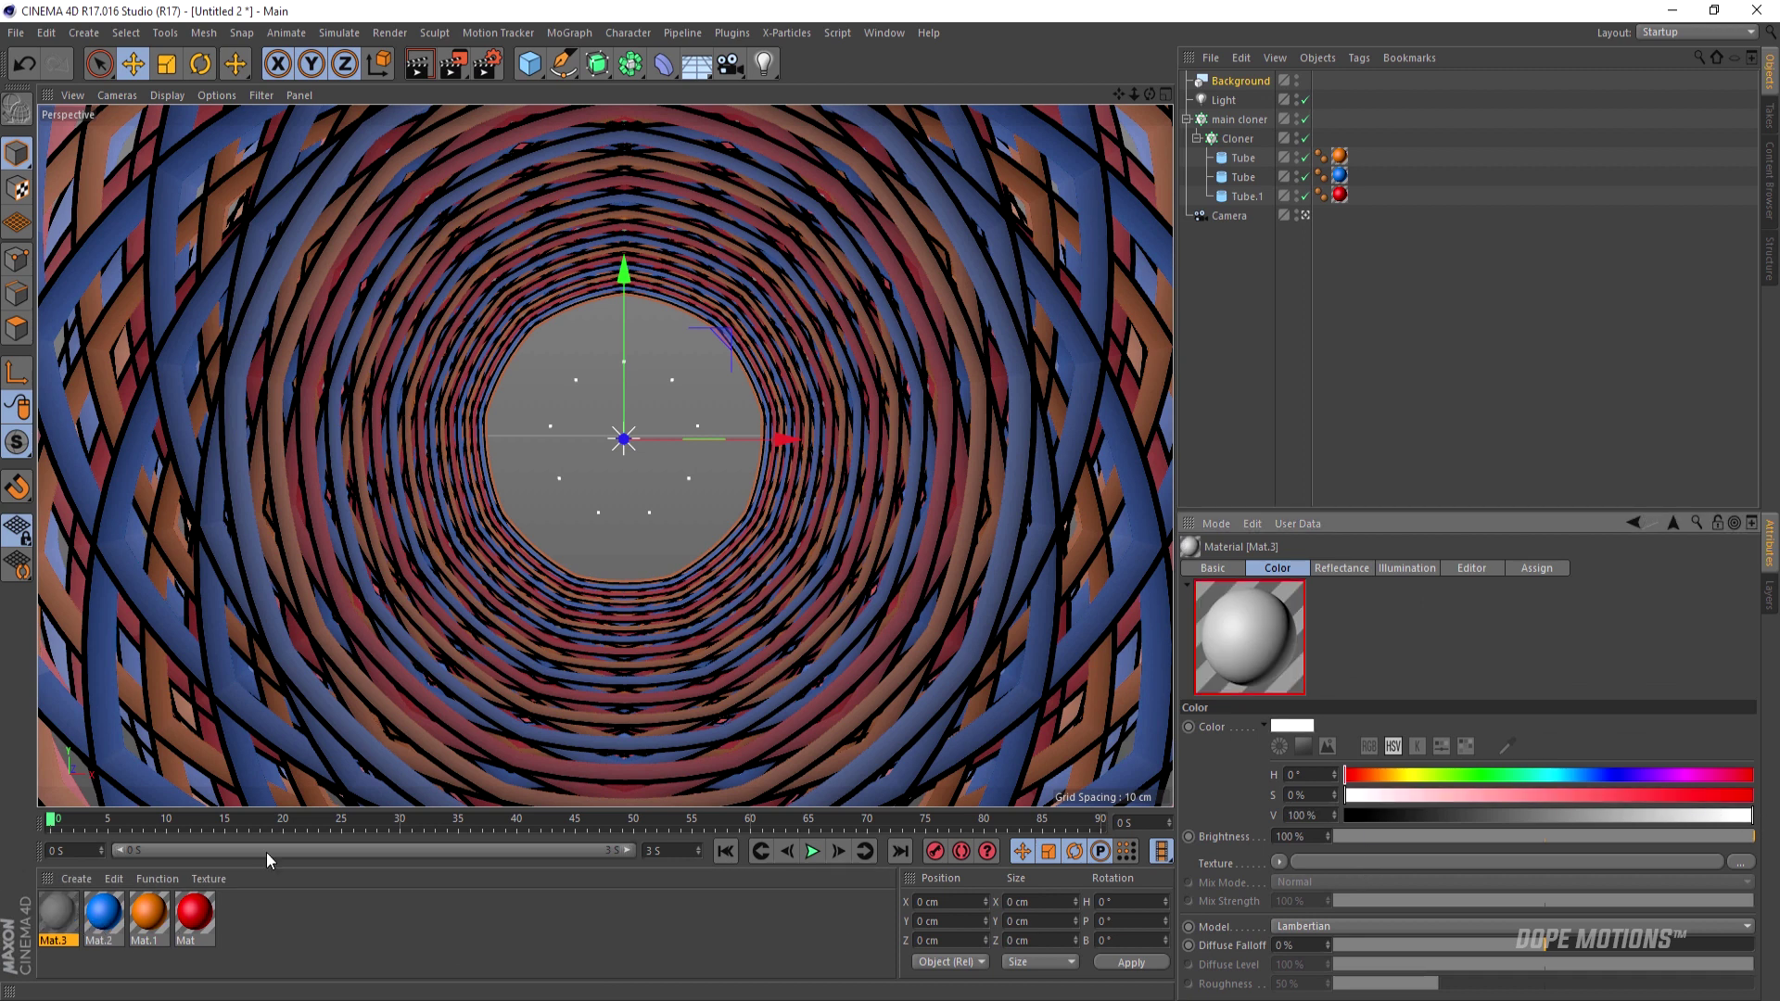
{"action": "left_click_drag", "start_coordinate": [67, 916], "coordinate": [1241, 81]}
{"action": "left_click", "coordinate": [1241, 281]}
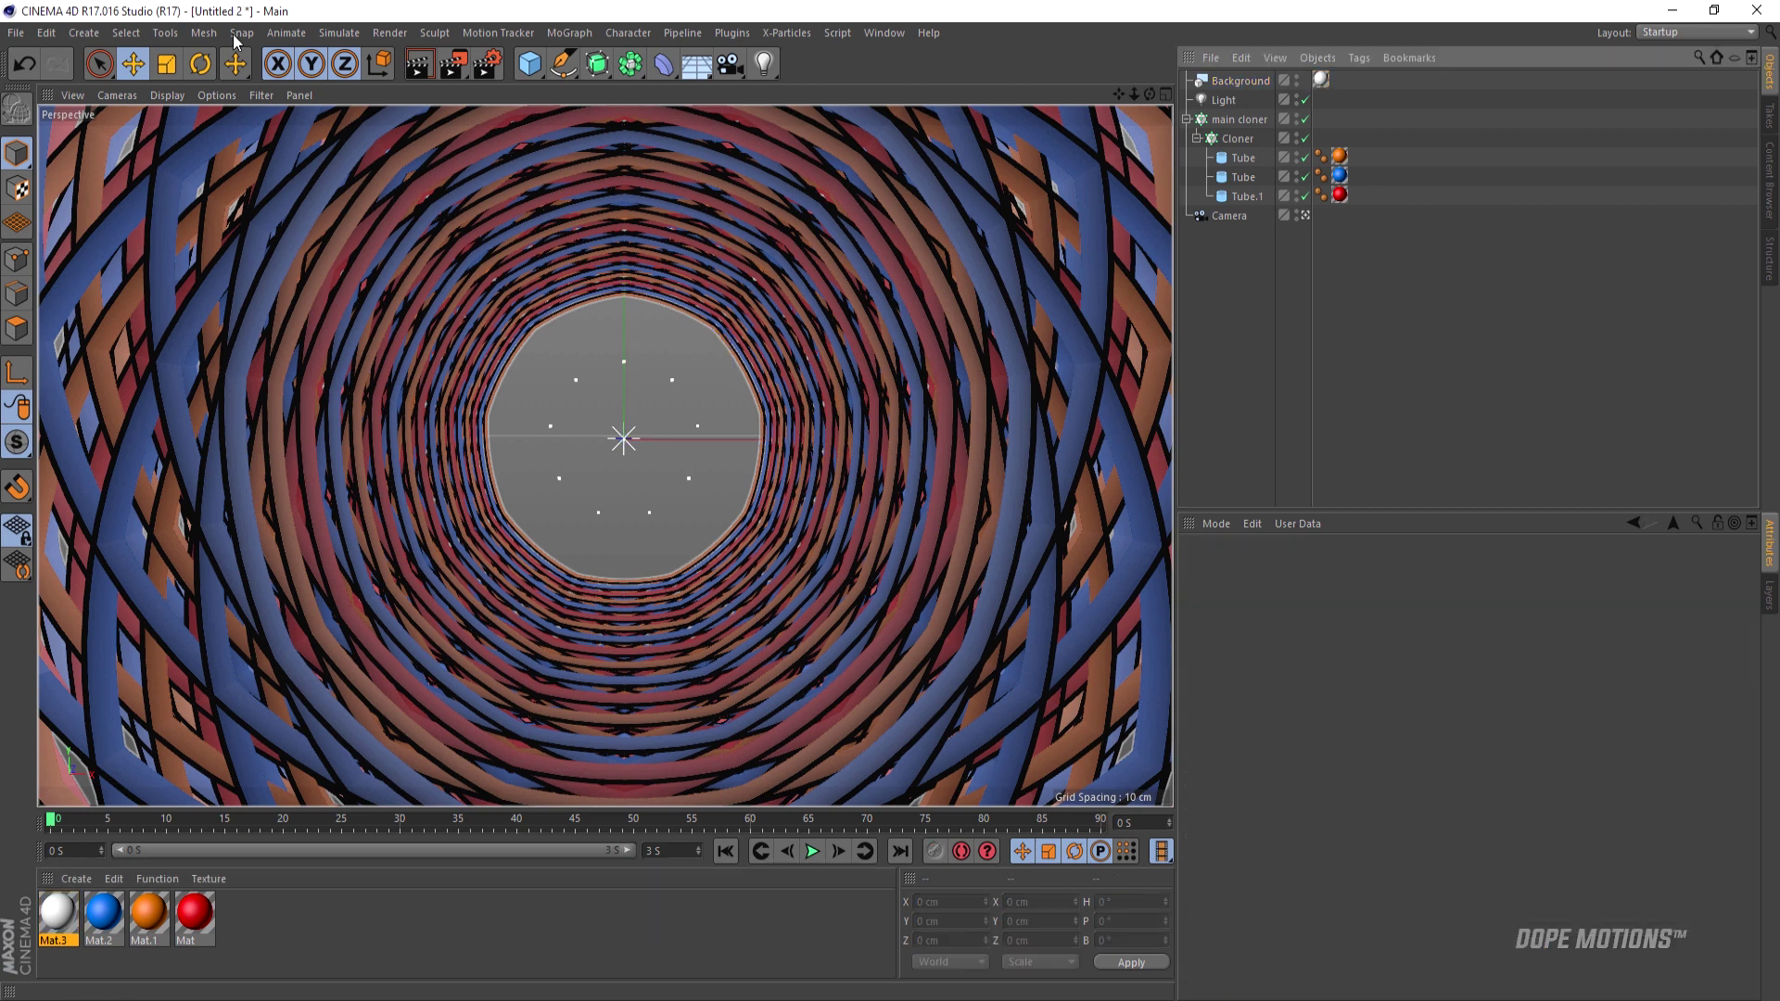
- Render the camera view in the viewport with Render Active View
{"action": "left_click", "coordinate": [414, 63]}
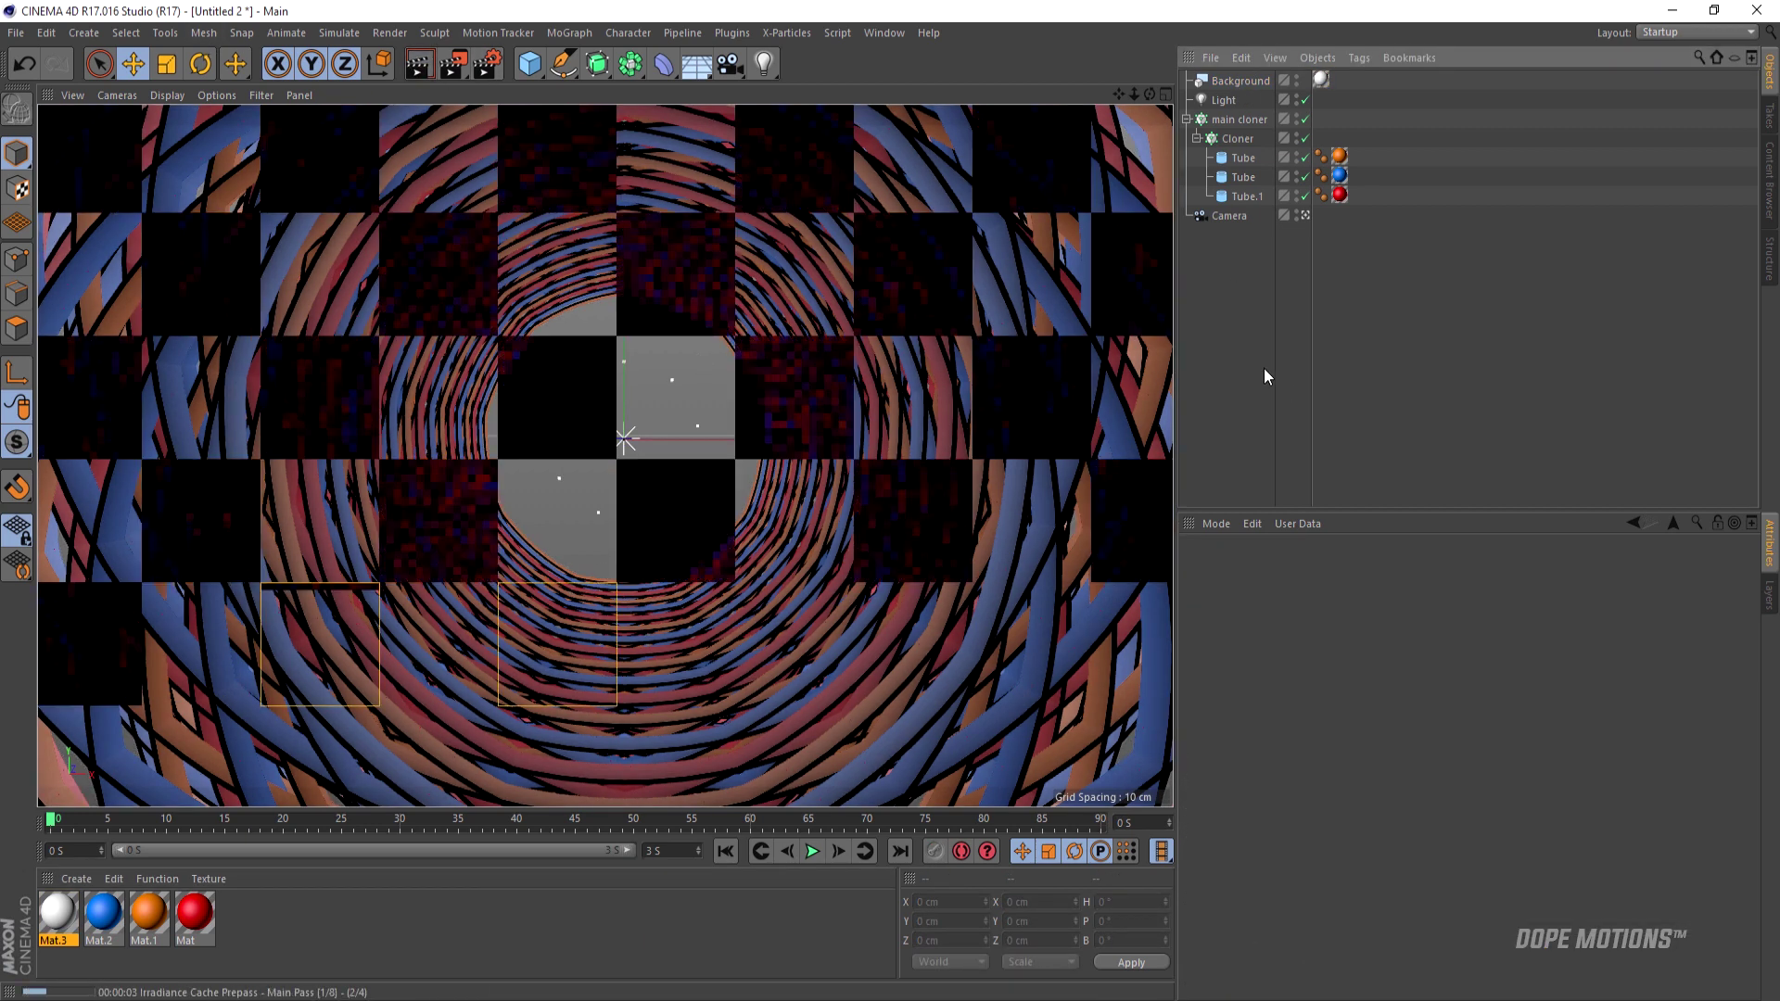